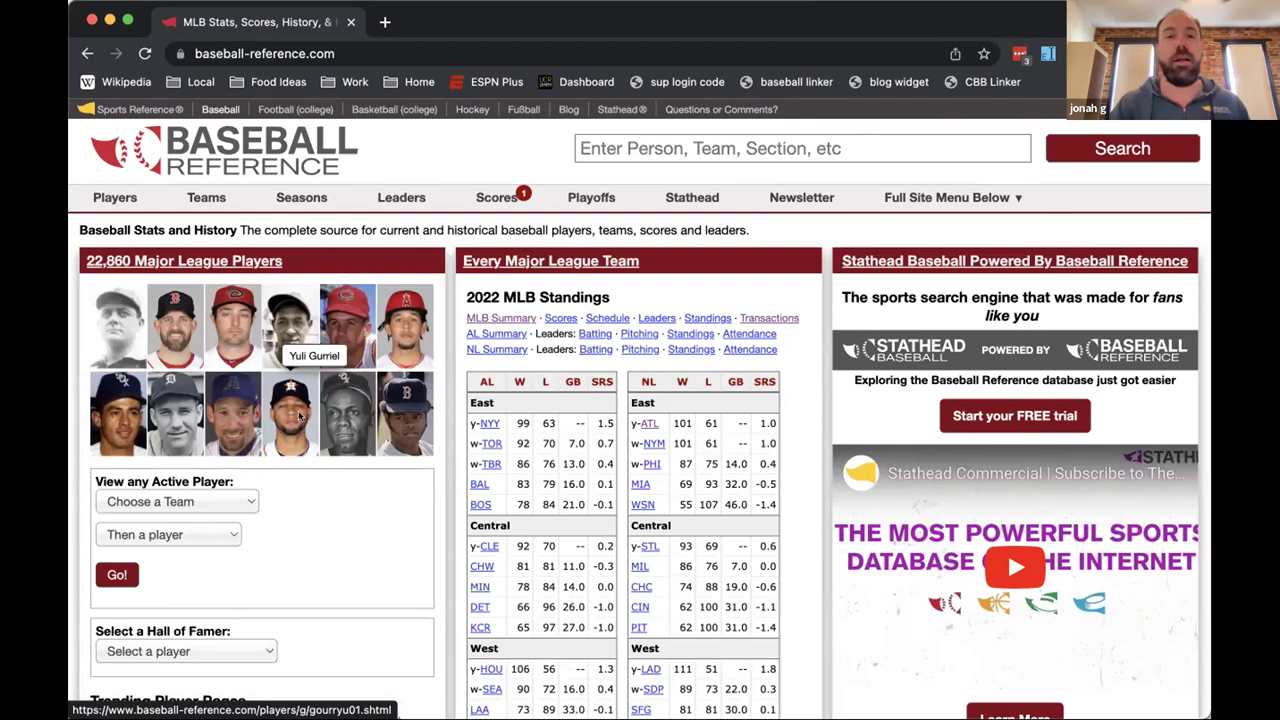
Switch from Baseball Reference to Stathead, closing the old page, and open the Player Batting season and career finder for baseball
click(688, 199)
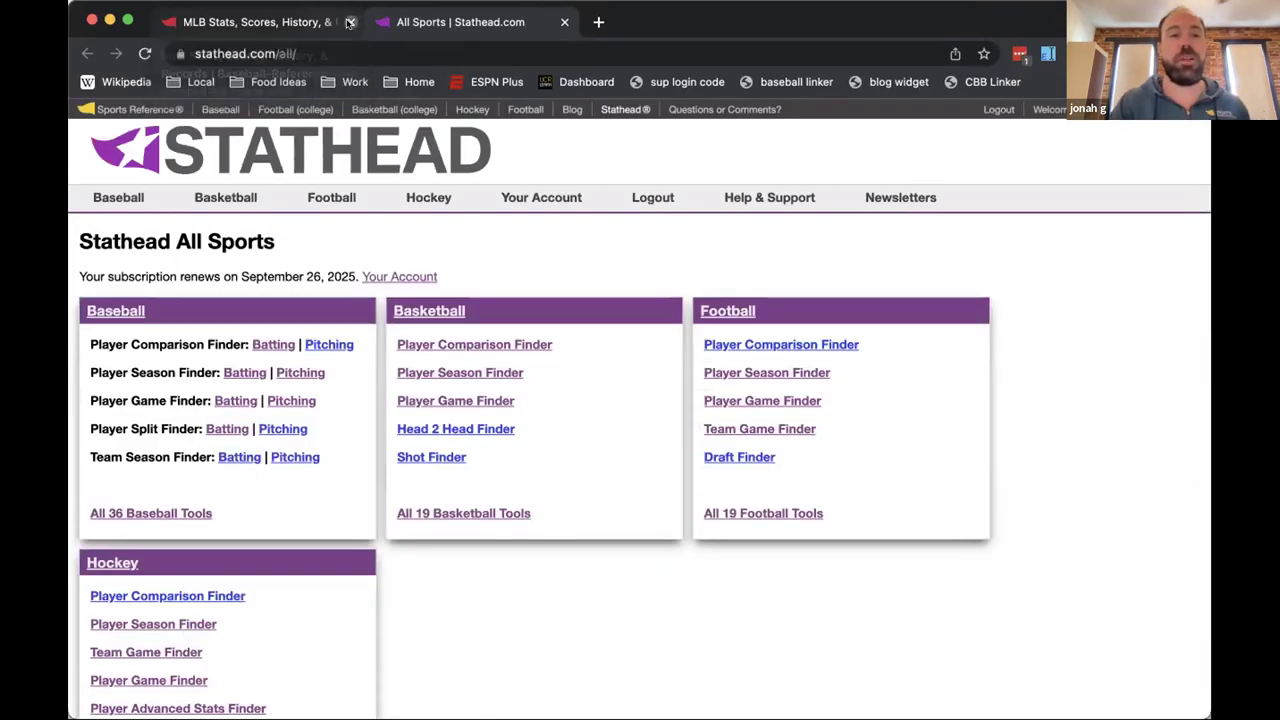
click(349, 22)
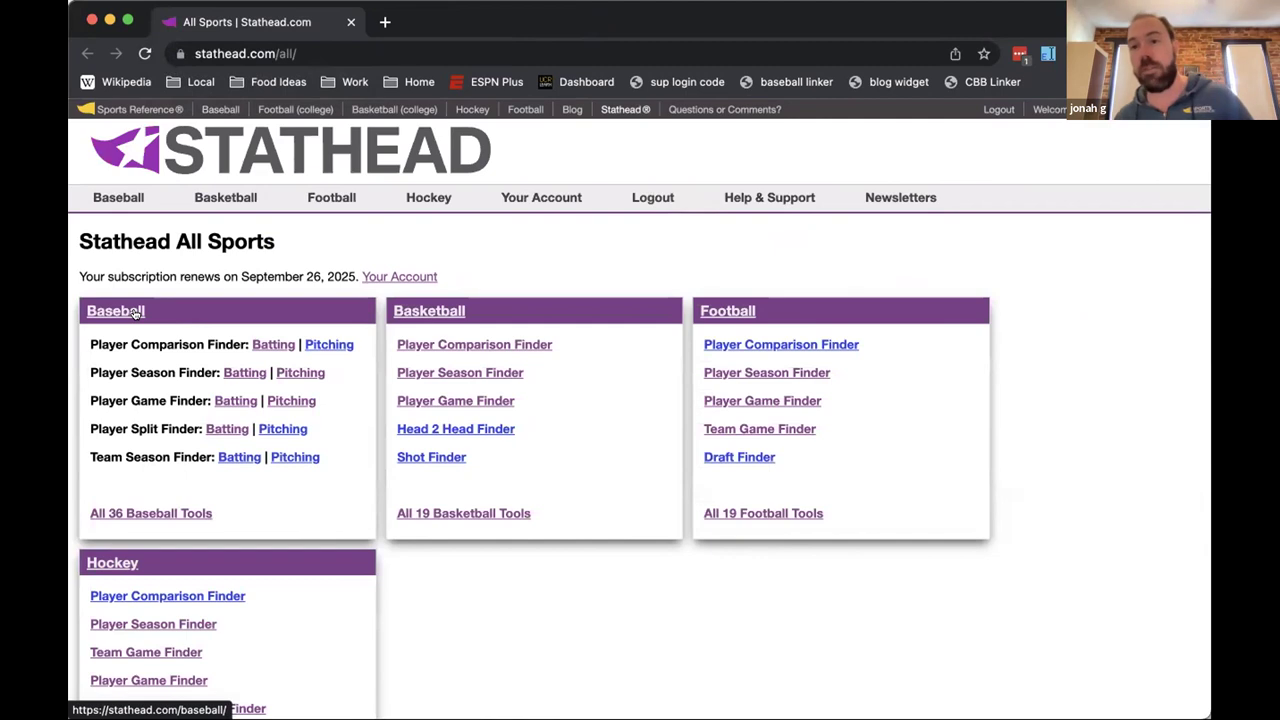
click(135, 313)
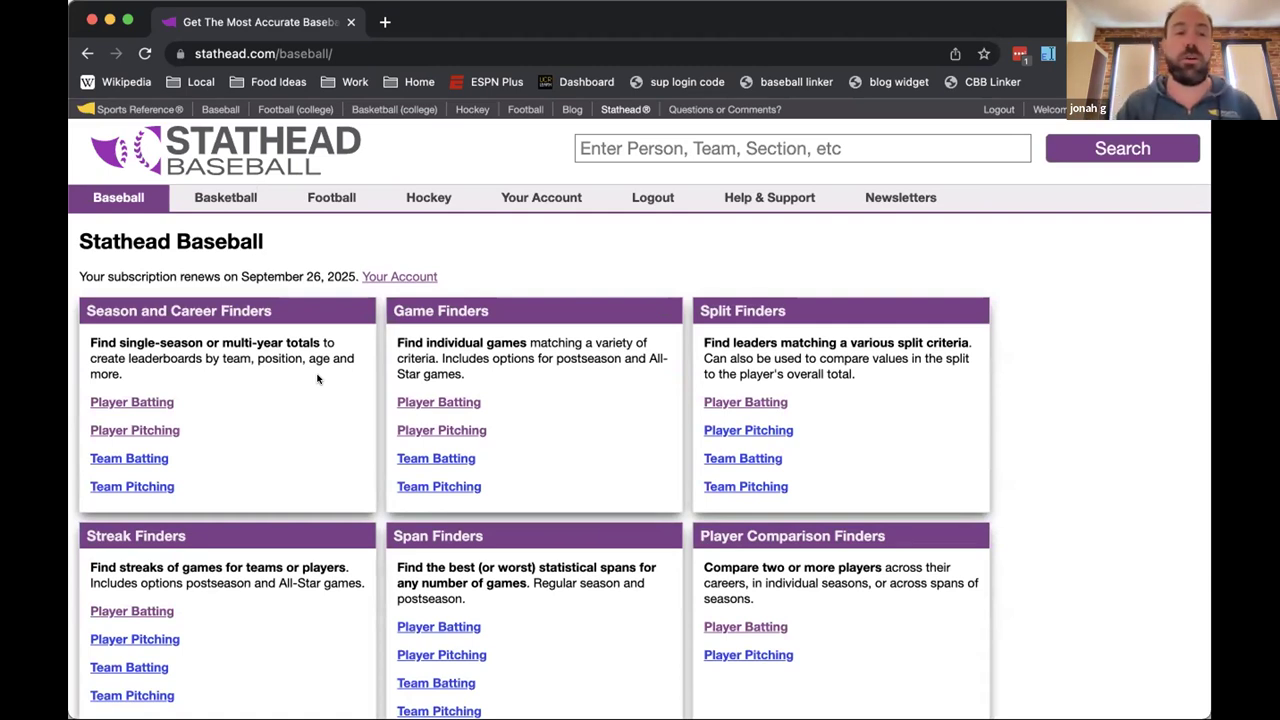
click(150, 402)
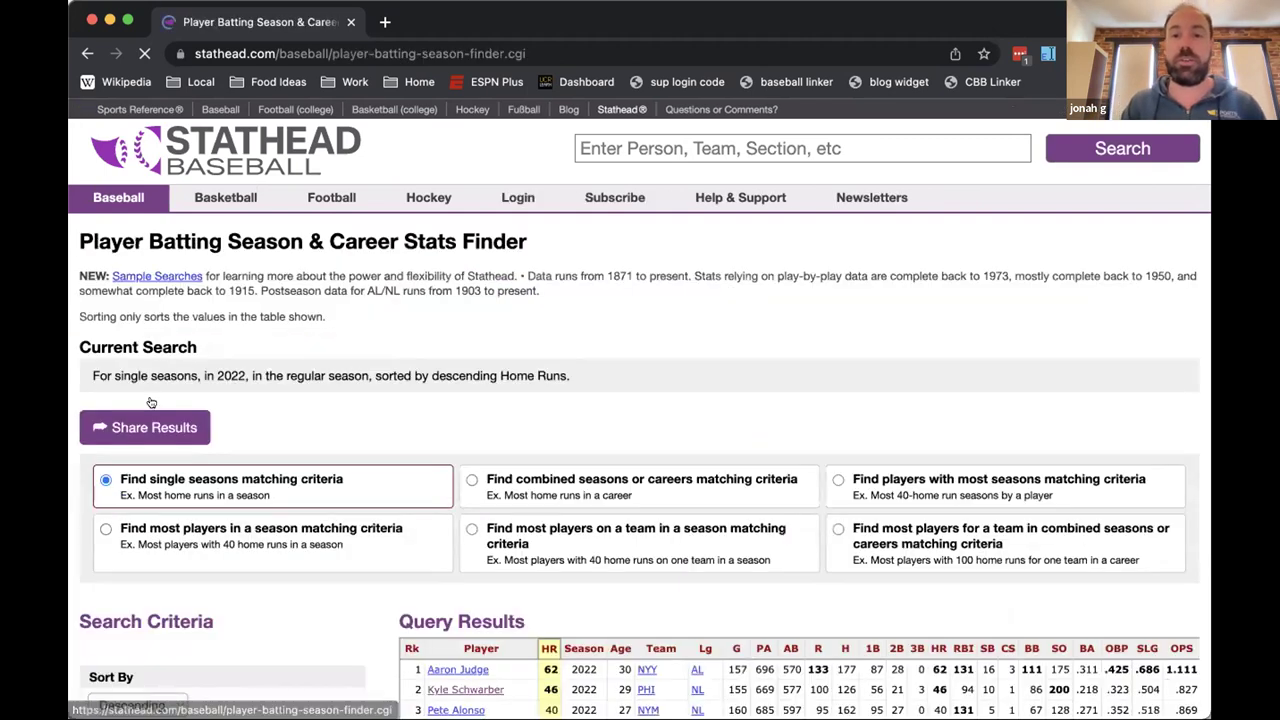
Open Aaron Judge's player page from the query results and examine his season-by-season Standard Batting stats
scroll(151, 402, down, 1)
scroll(151, 402, down, 4)
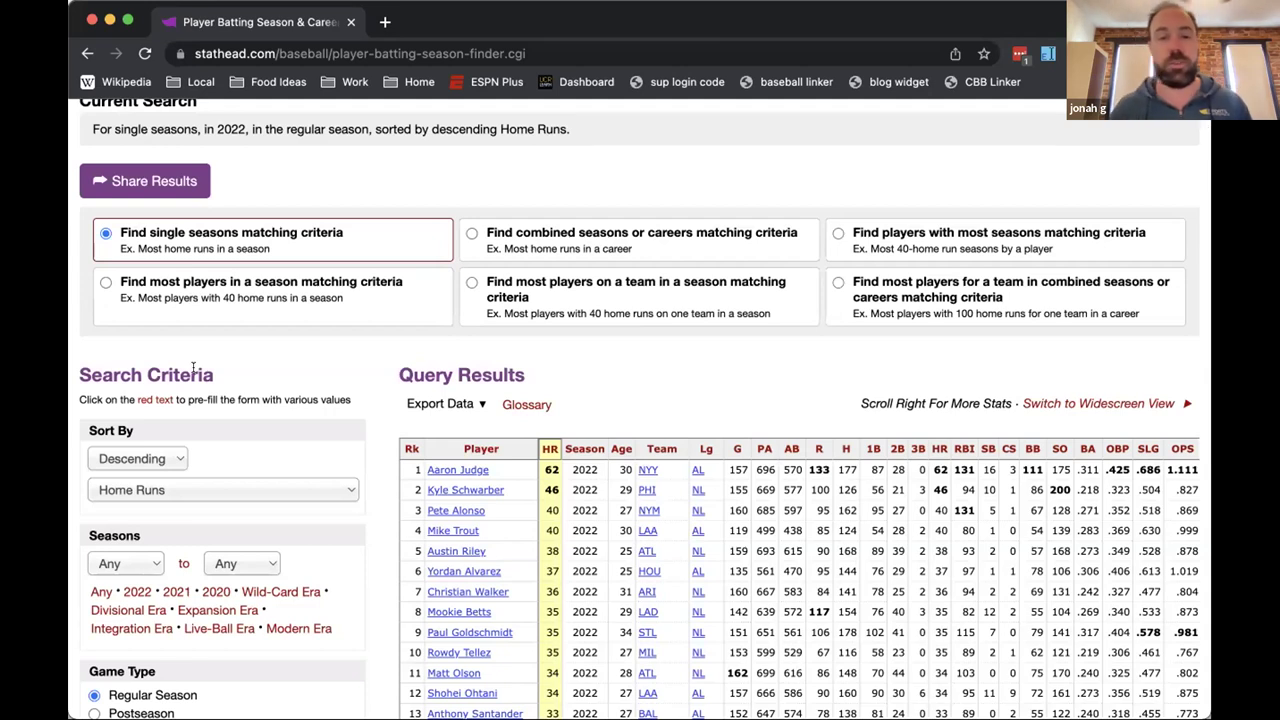
click(455, 470)
scroll(512, 432, down, 10)
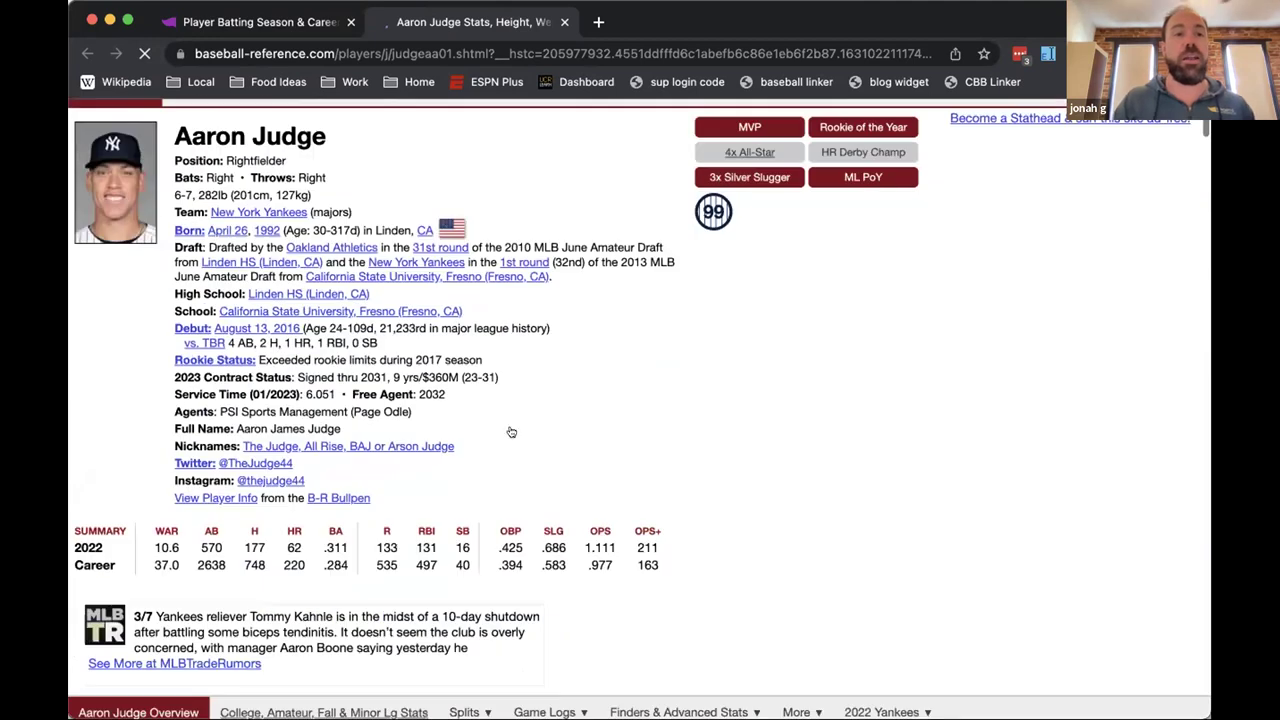
scroll(514, 427, down, 8)
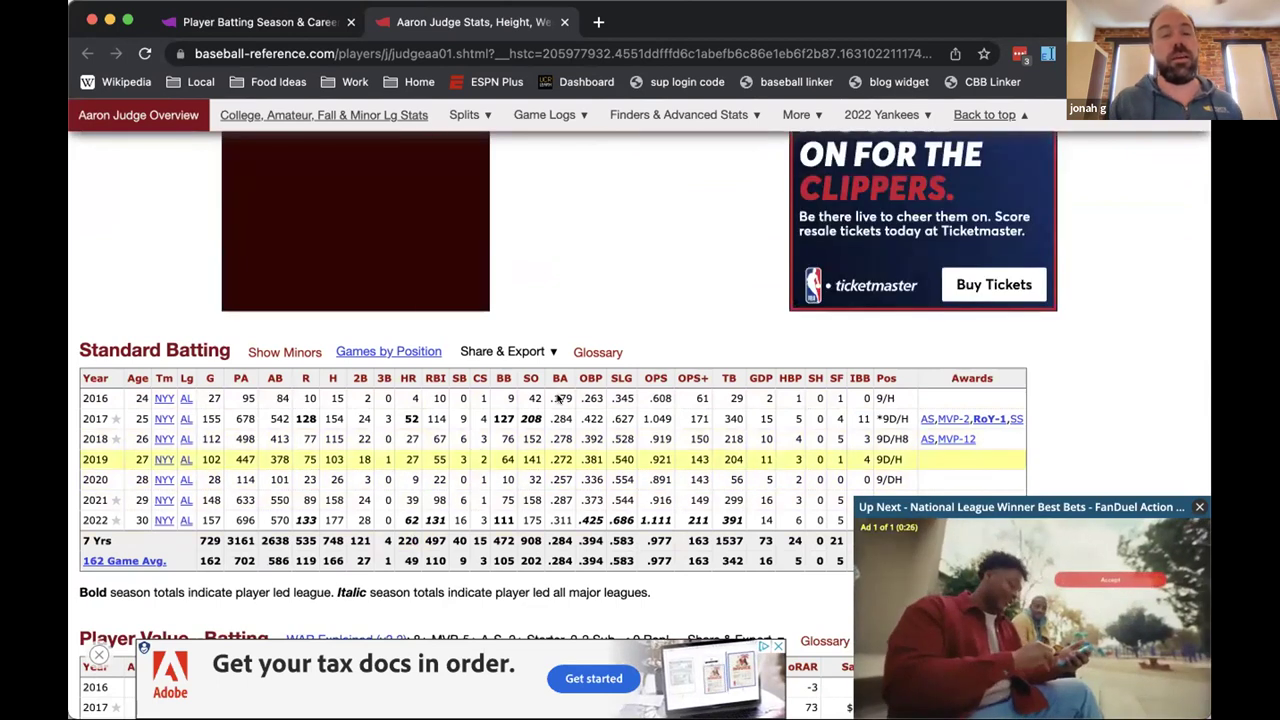
scroll(404, 458, down, 2)
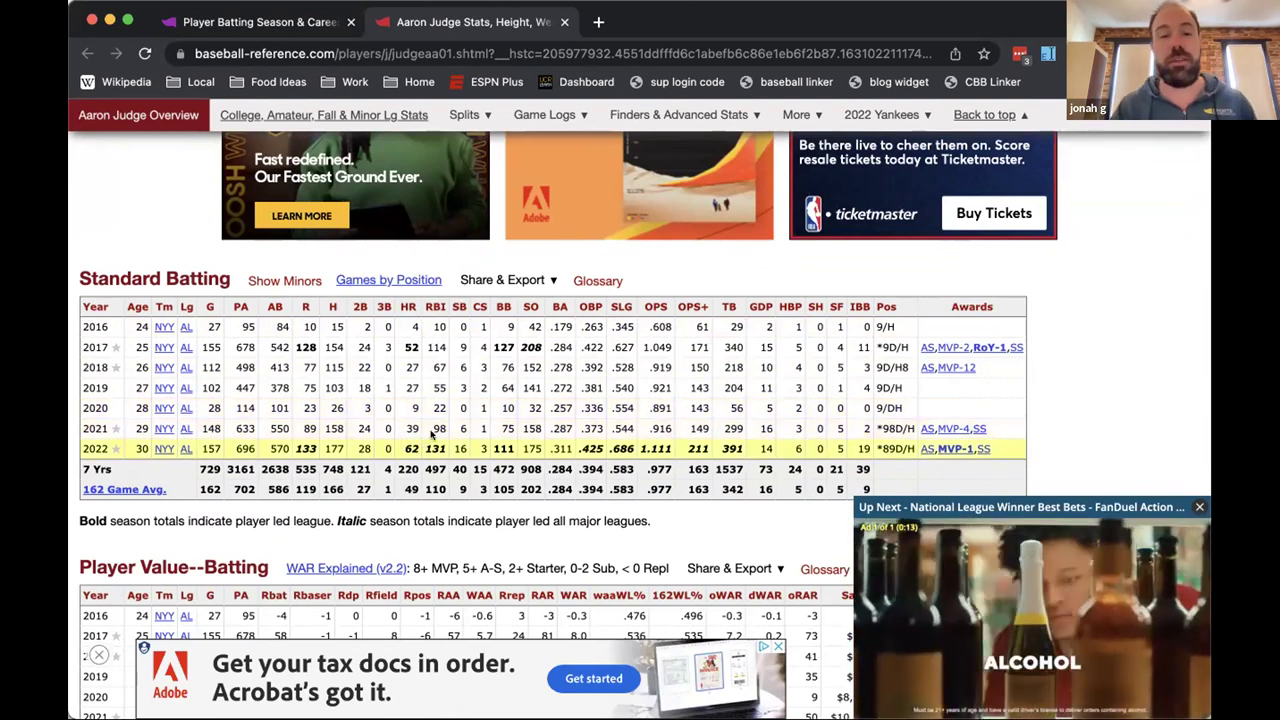
scroll(590, 468, up, 1)
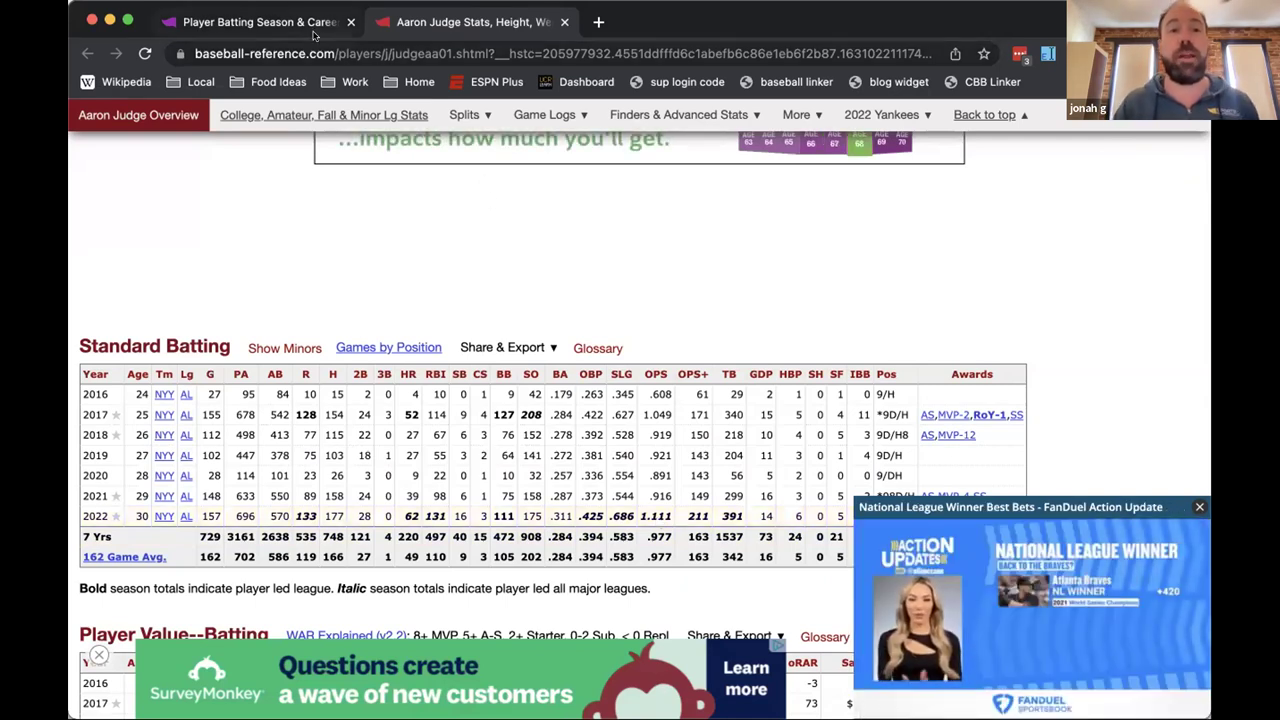
Return to the batting season finder and review its search types and its sort, season, league and defensive position criteria
click(313, 30)
scroll(340, 302, down, 3)
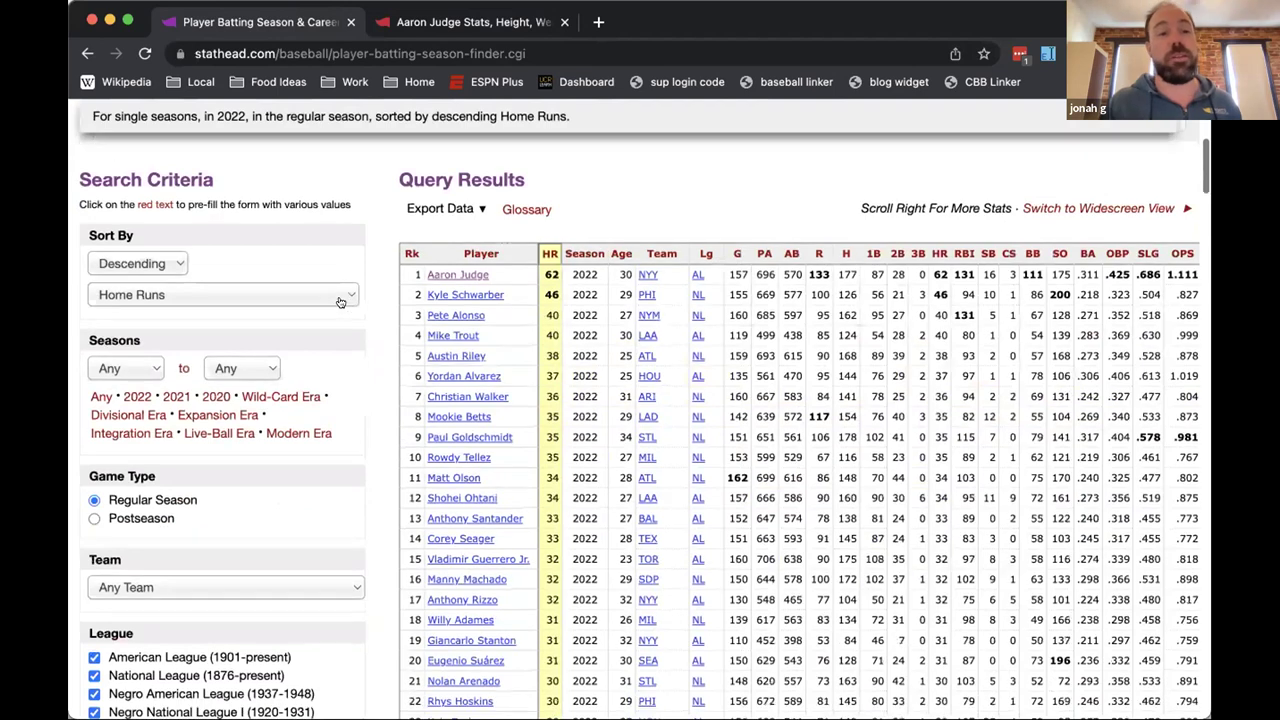
scroll(340, 302, down, 6)
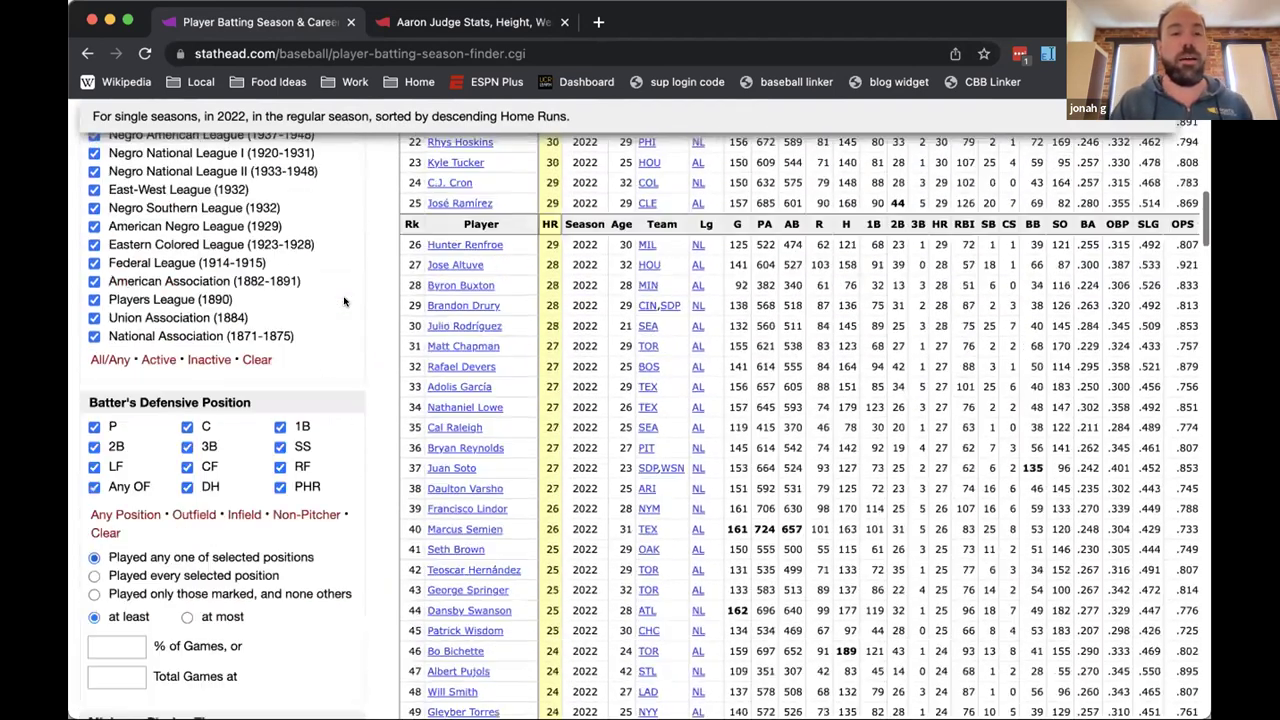
scroll(344, 301, up, 10)
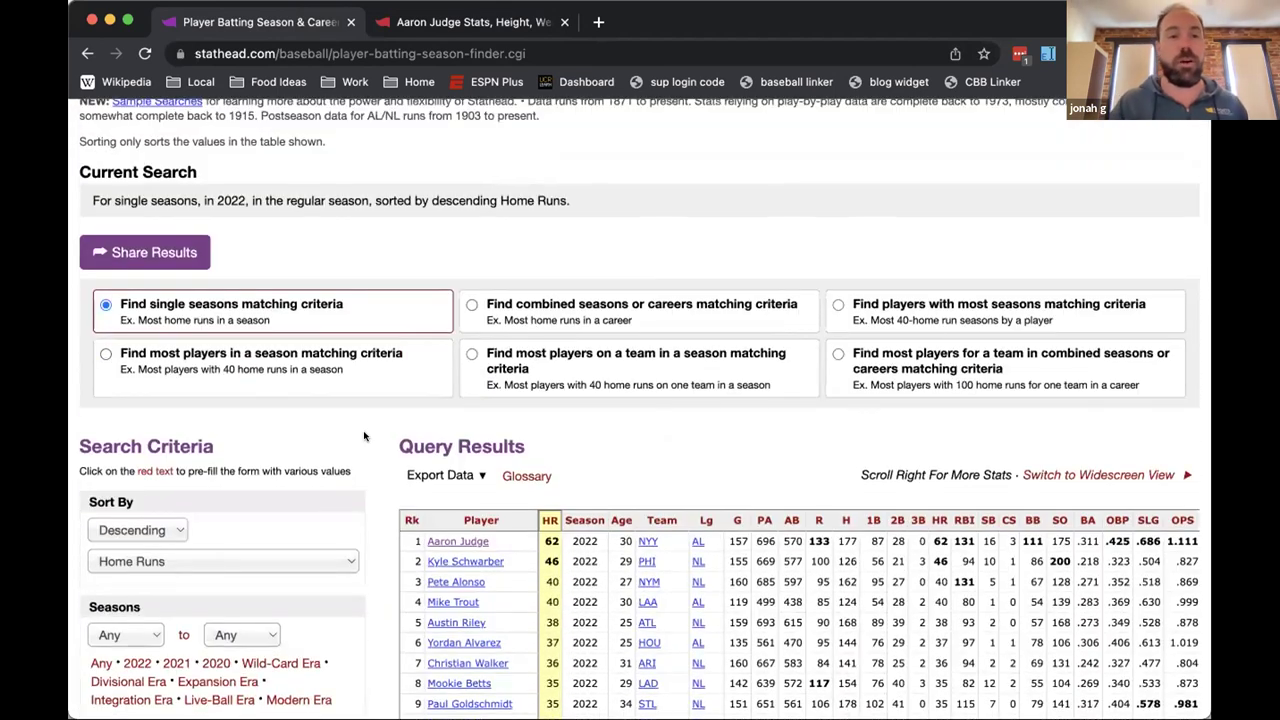
scroll(263, 476, down, 3)
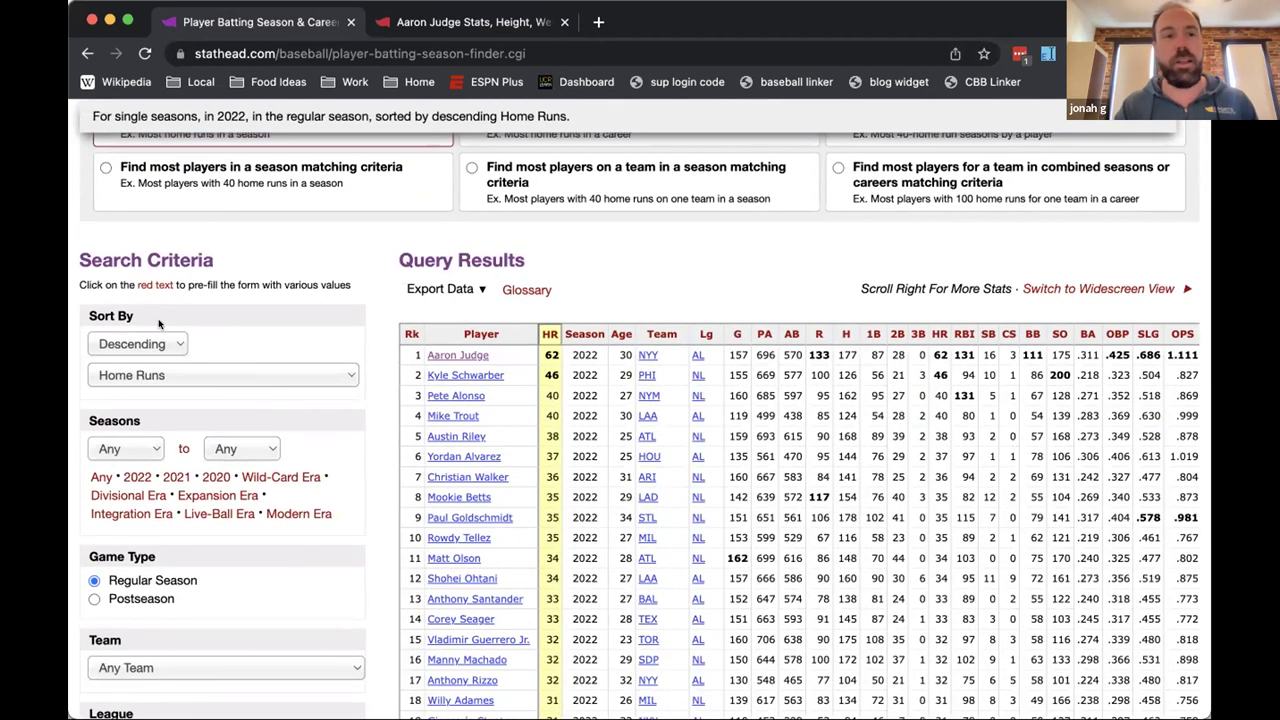
scroll(179, 388, down, 3)
scroll(171, 420, down, 10)
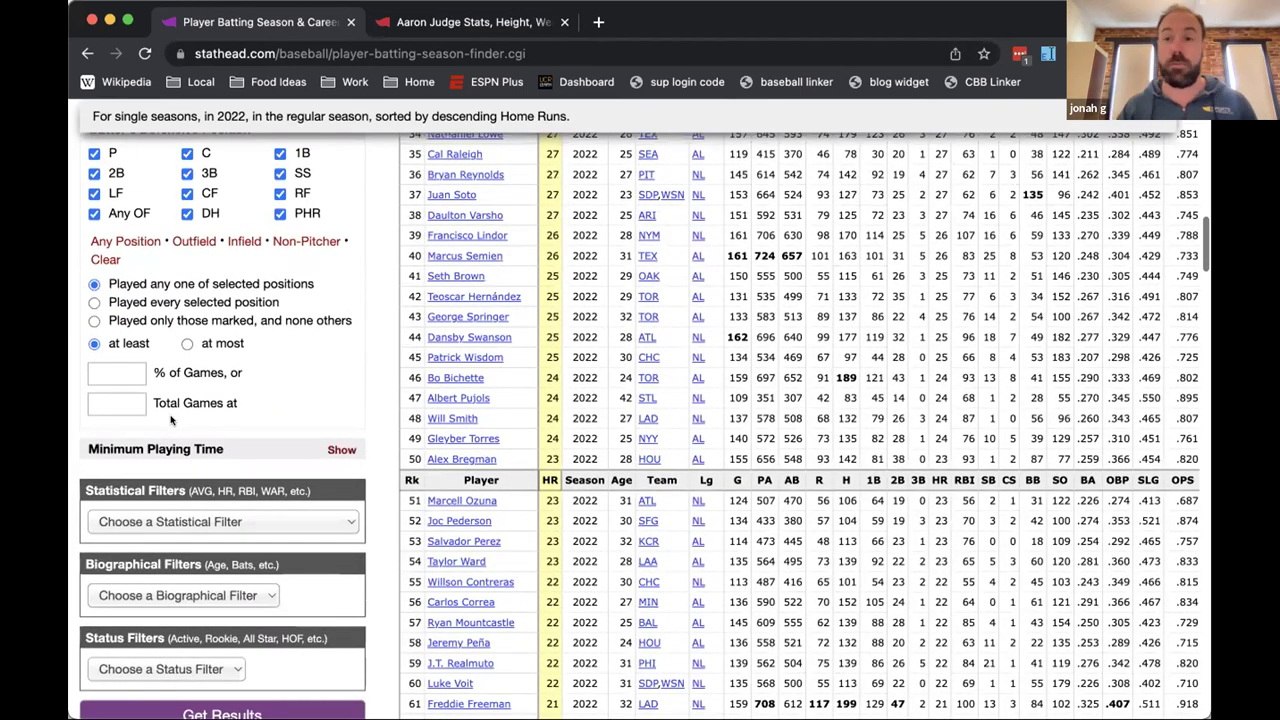
Add a statistical filter requiring Runs Batted In of at least 130
scroll(171, 421, down, 3)
click(163, 436)
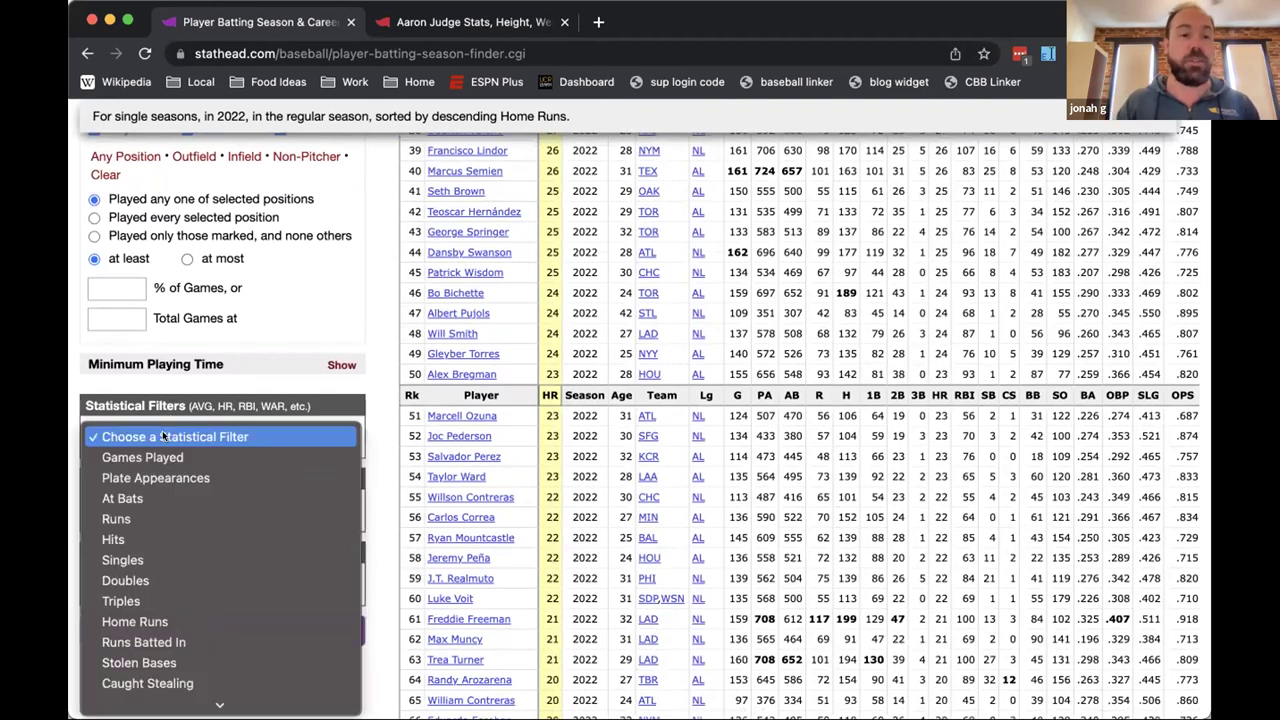
click(199, 369)
scroll(195, 384, down, 2)
click(192, 382)
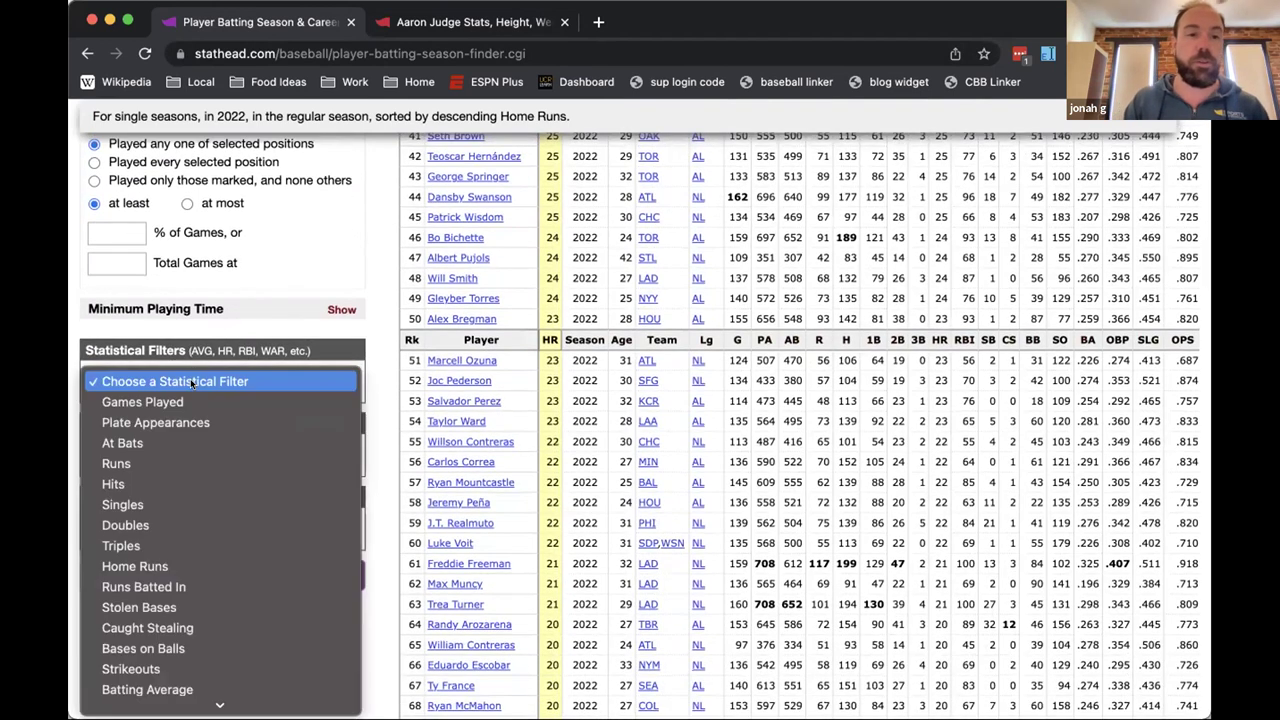
scroll(190, 480, down, 3)
key(Escape)
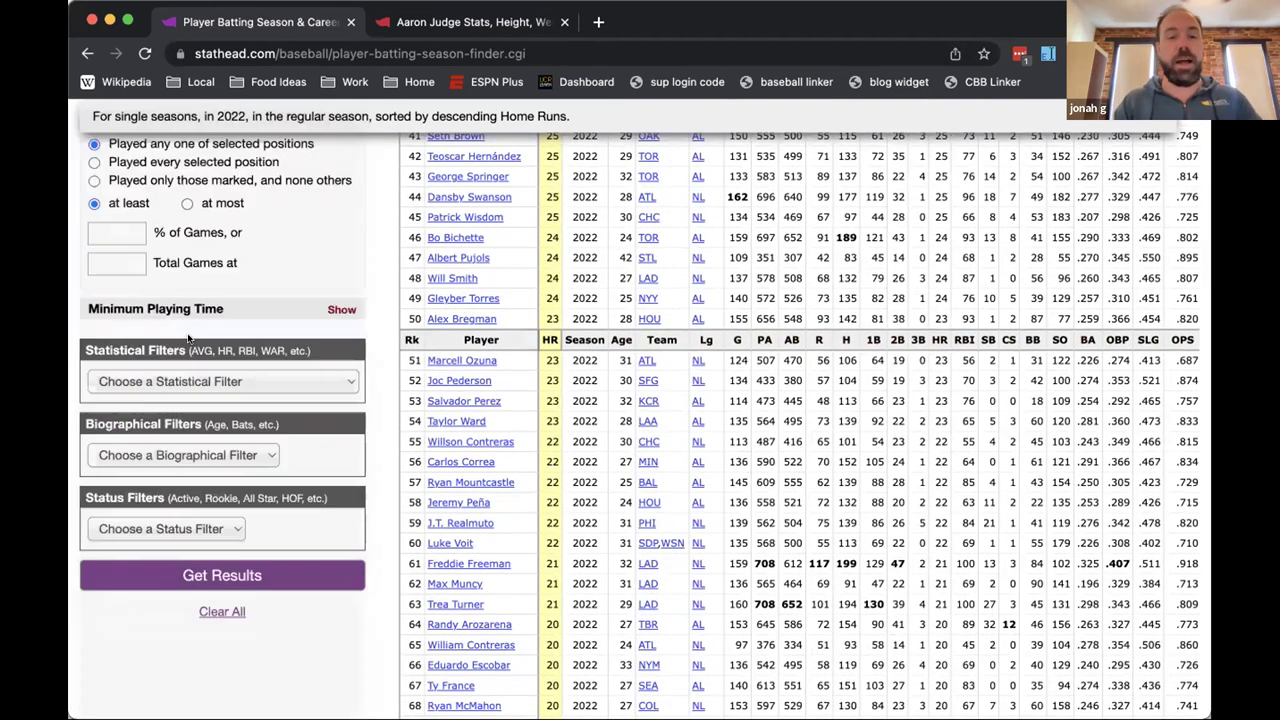
text(13)
Add a second statistical filter requiring On-Base Plus Slugging of at least 1.100
click(165, 463)
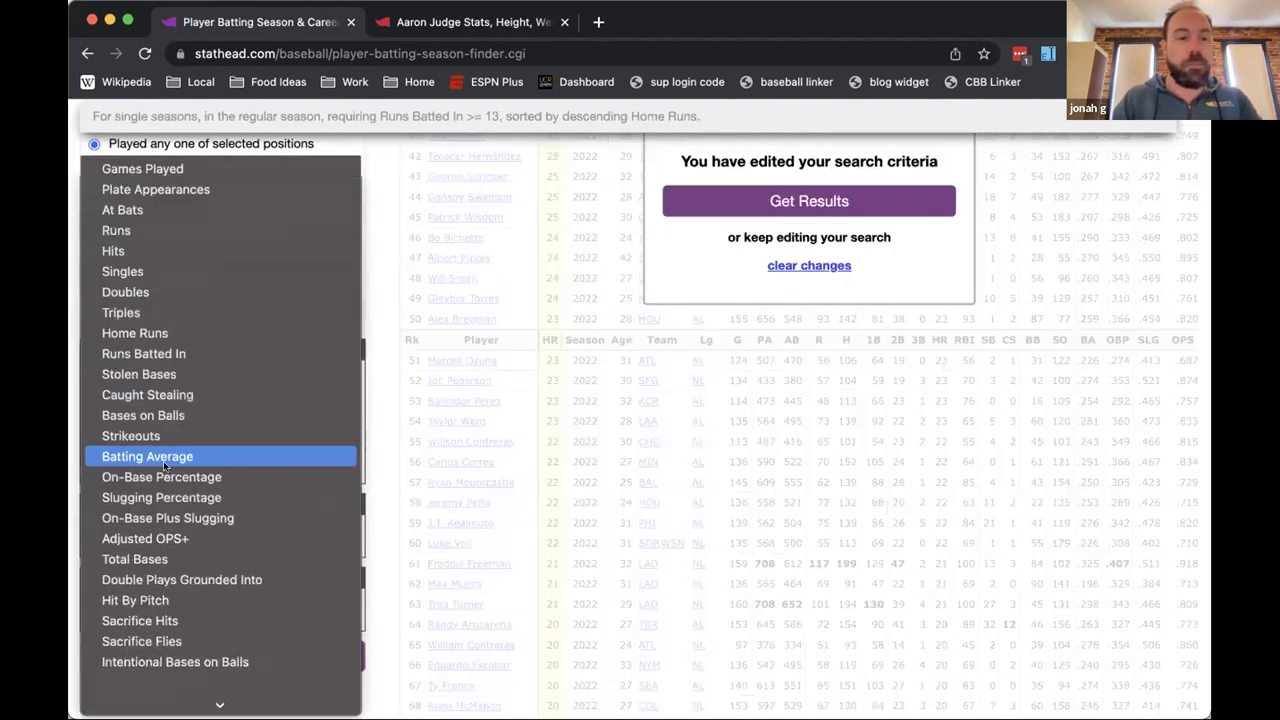
scroll(163, 461, down, 10)
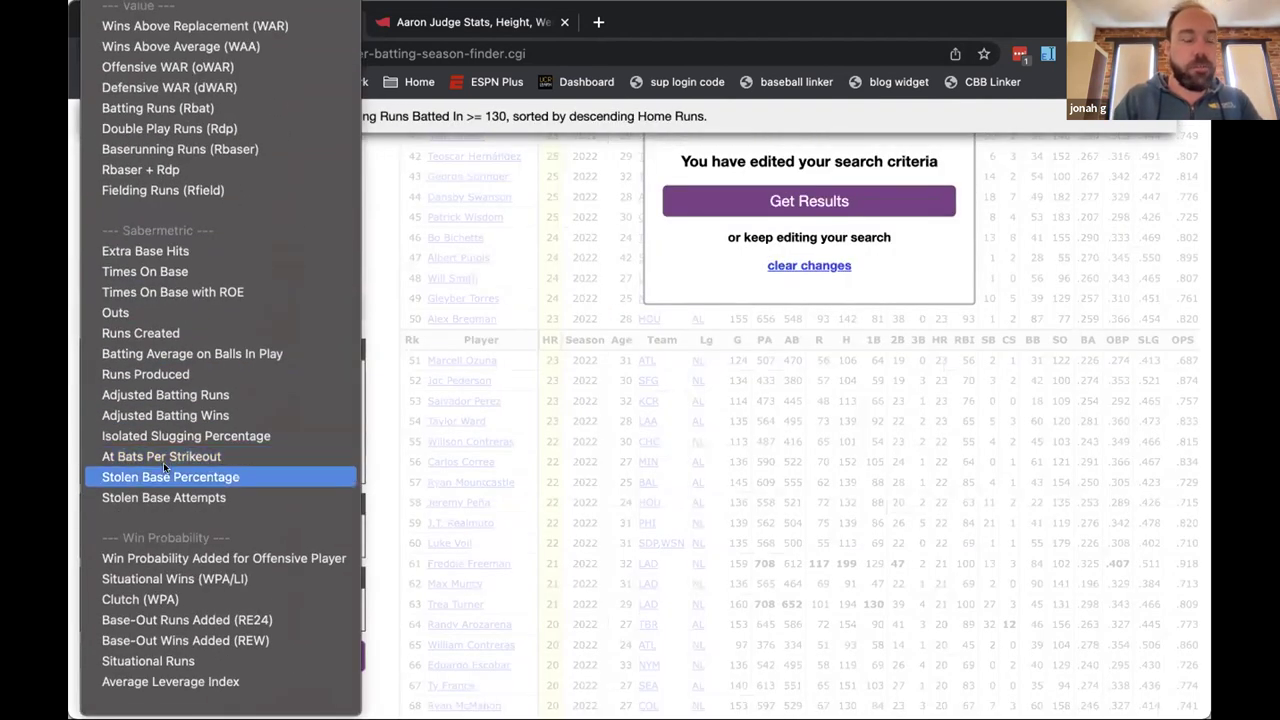
scroll(163, 462, up, 8)
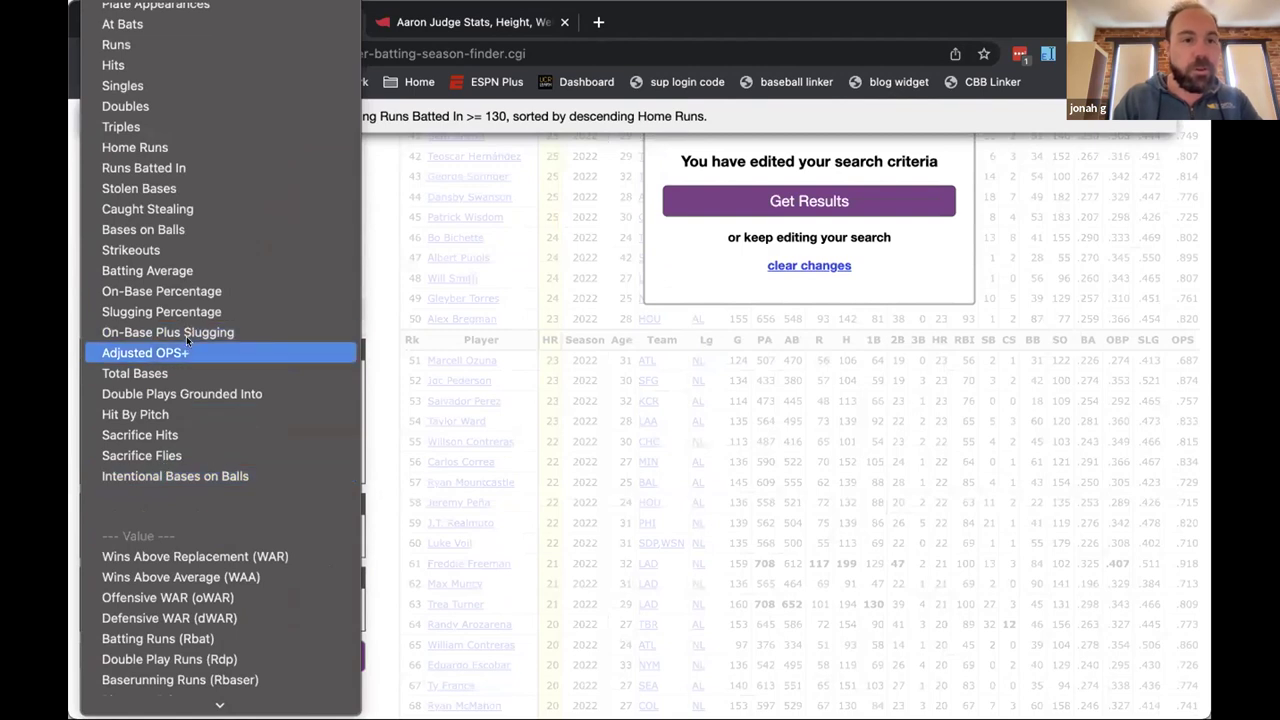
click(186, 334)
text(1.1)
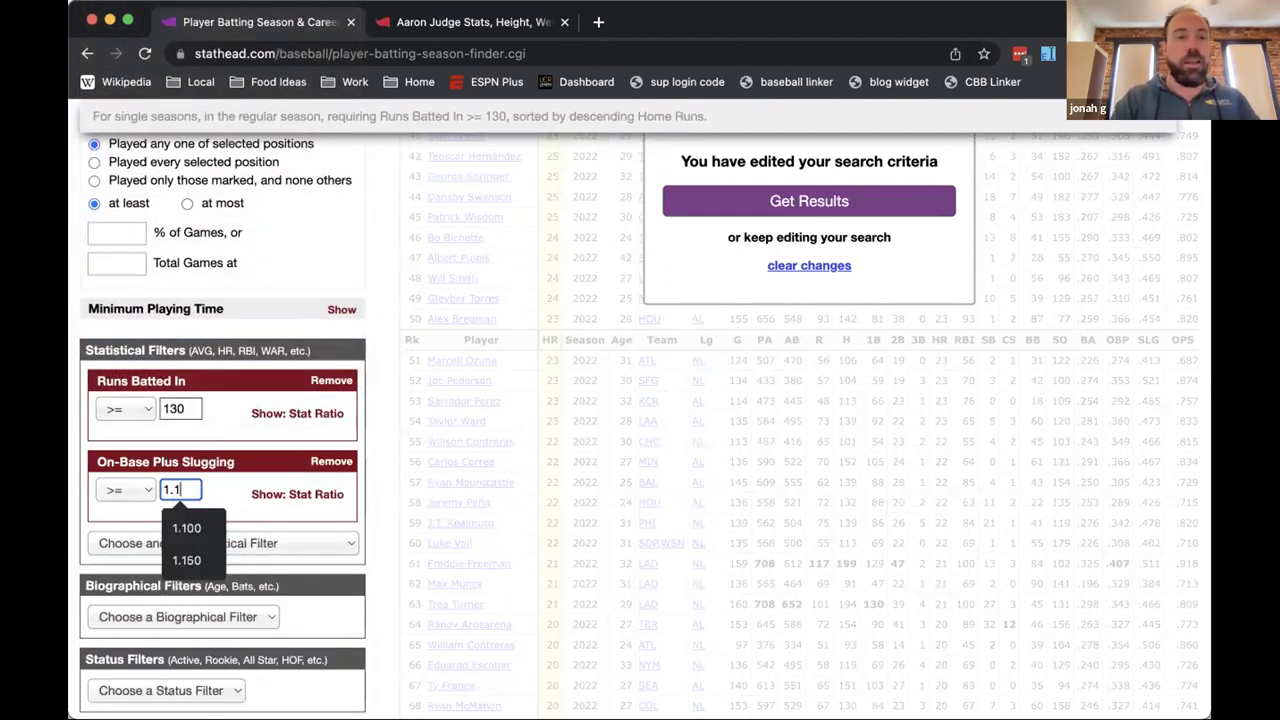
text(00)
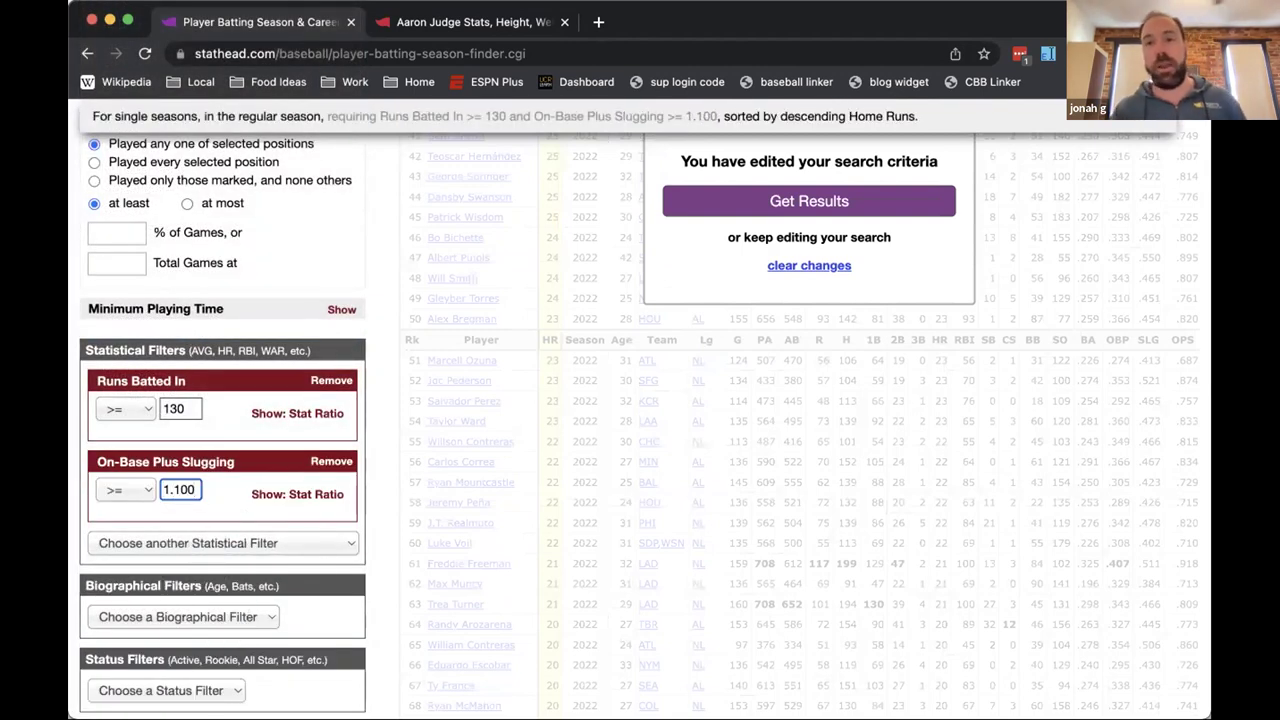
Look through the other available statistical filters, including the Value, Sabermetric and Win Probability groups, without choosing one
click(115, 543)
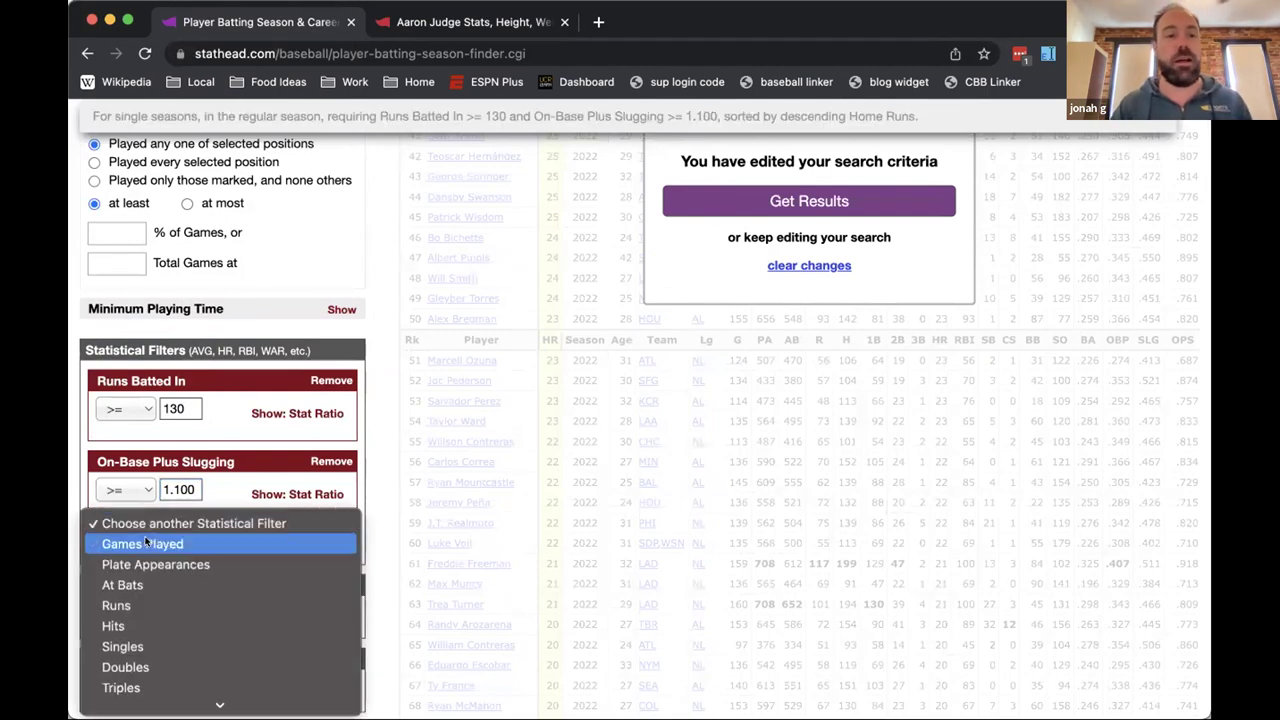
scroll(145, 541, down, 10)
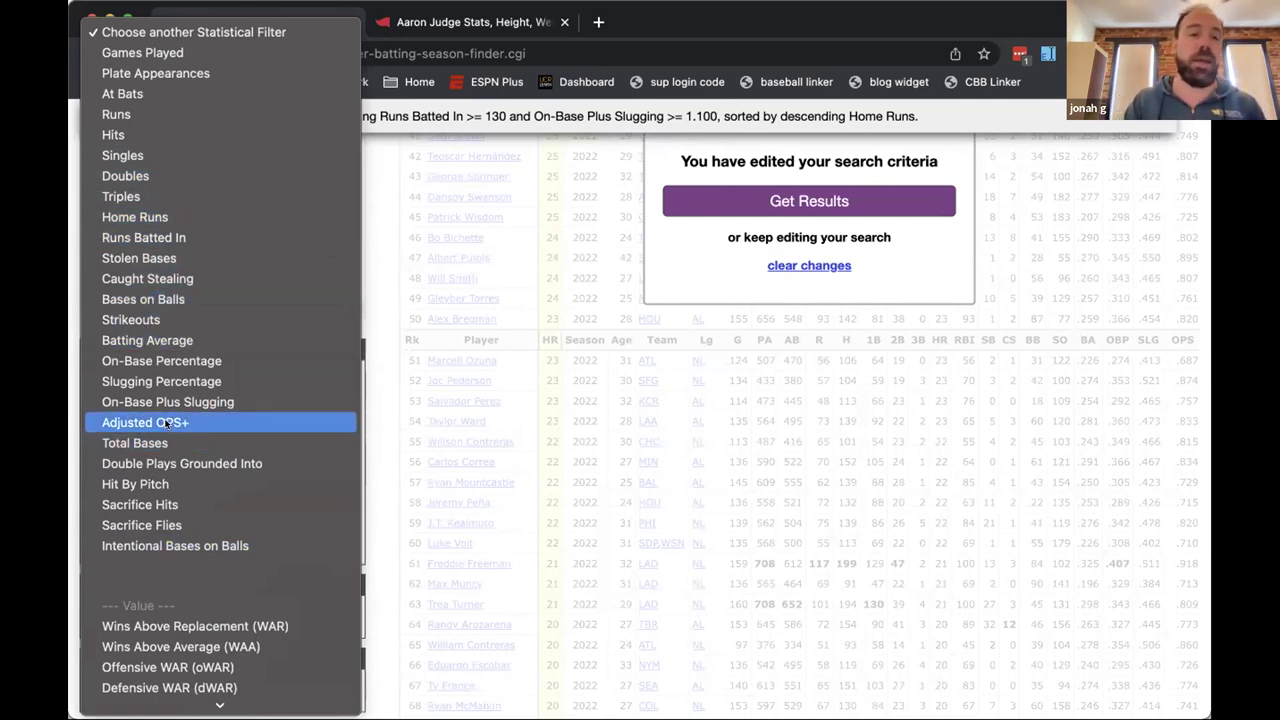
scroll(168, 424, down, 5)
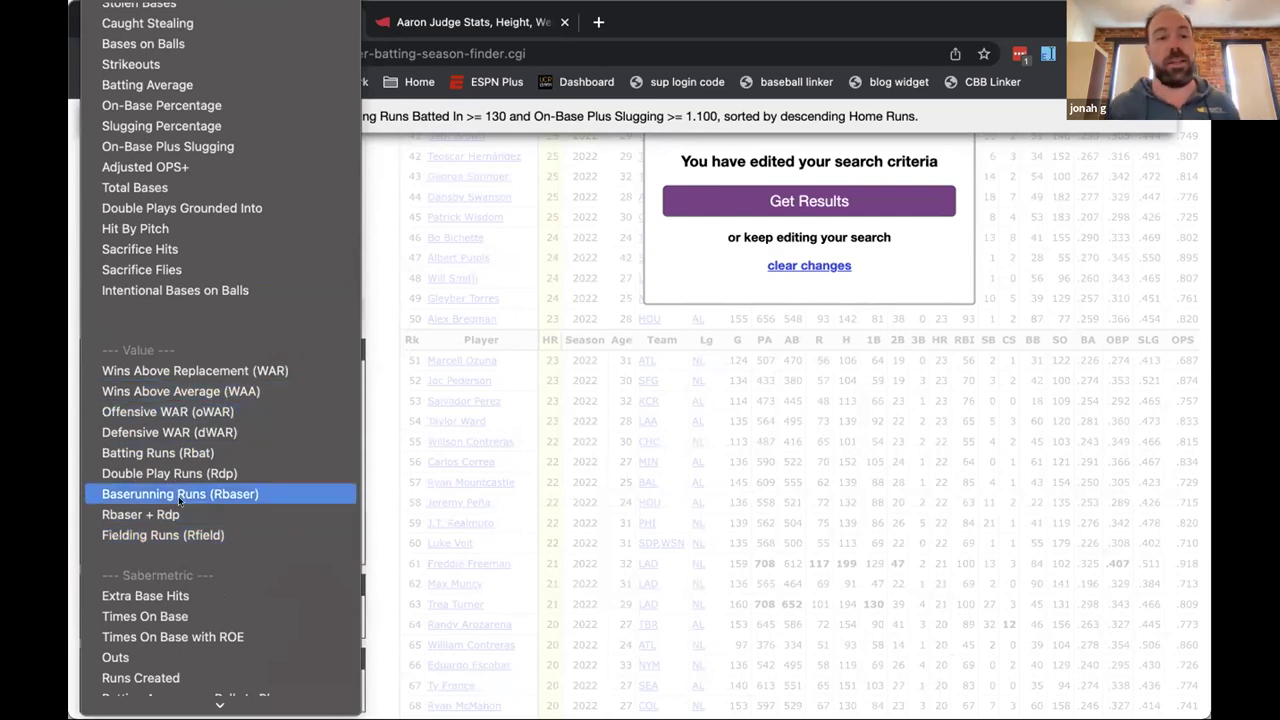
scroll(190, 456, down, 7)
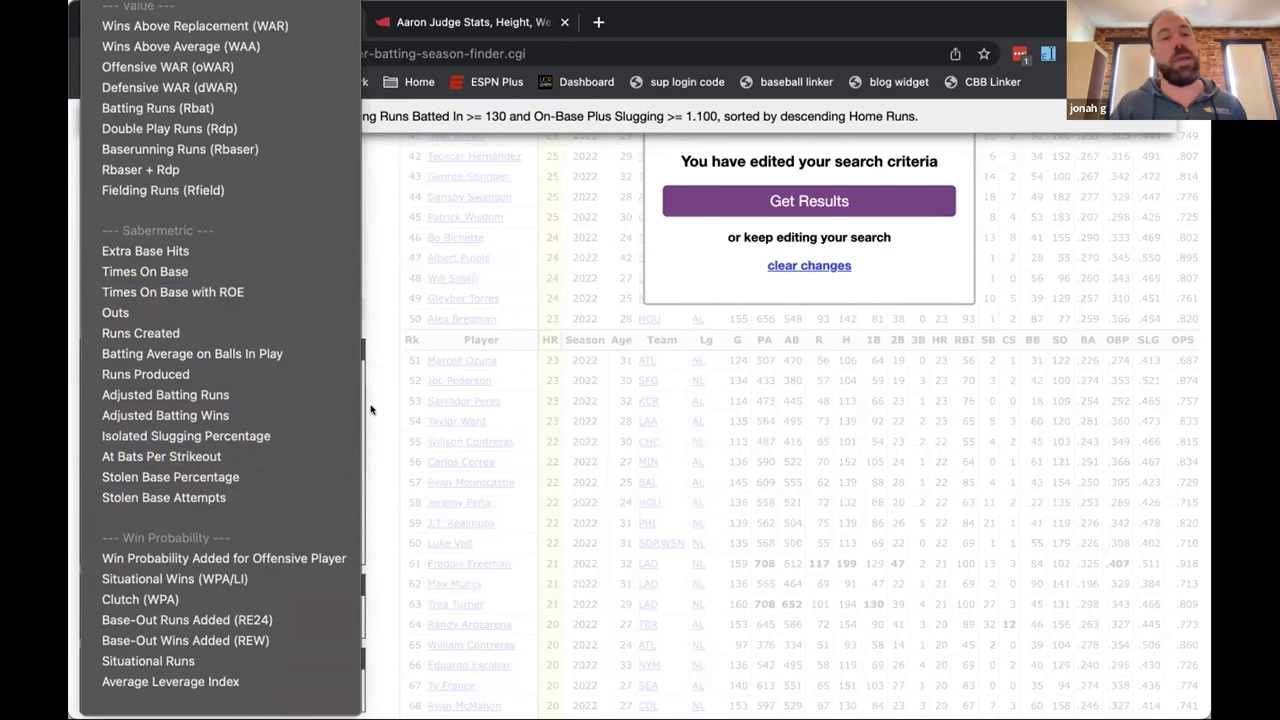
click(441, 338)
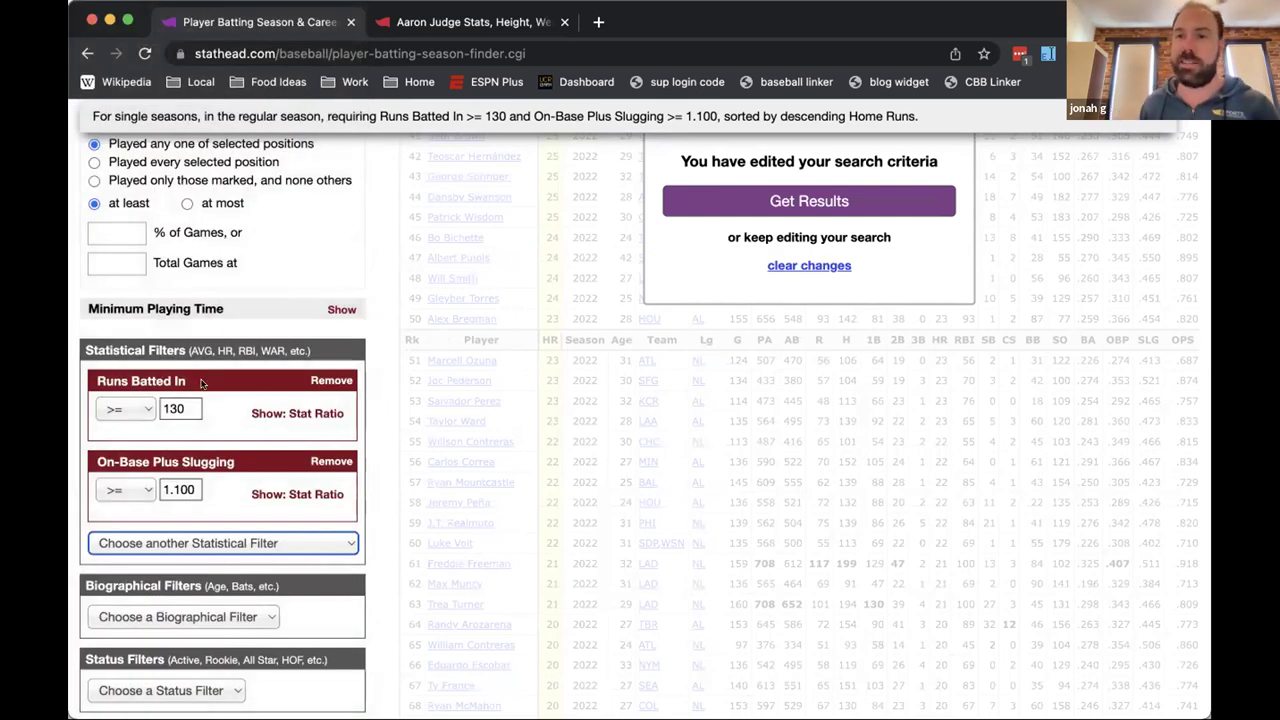
Look through the available biographical and status filter options without choosing any
scroll(176, 410, down, 3)
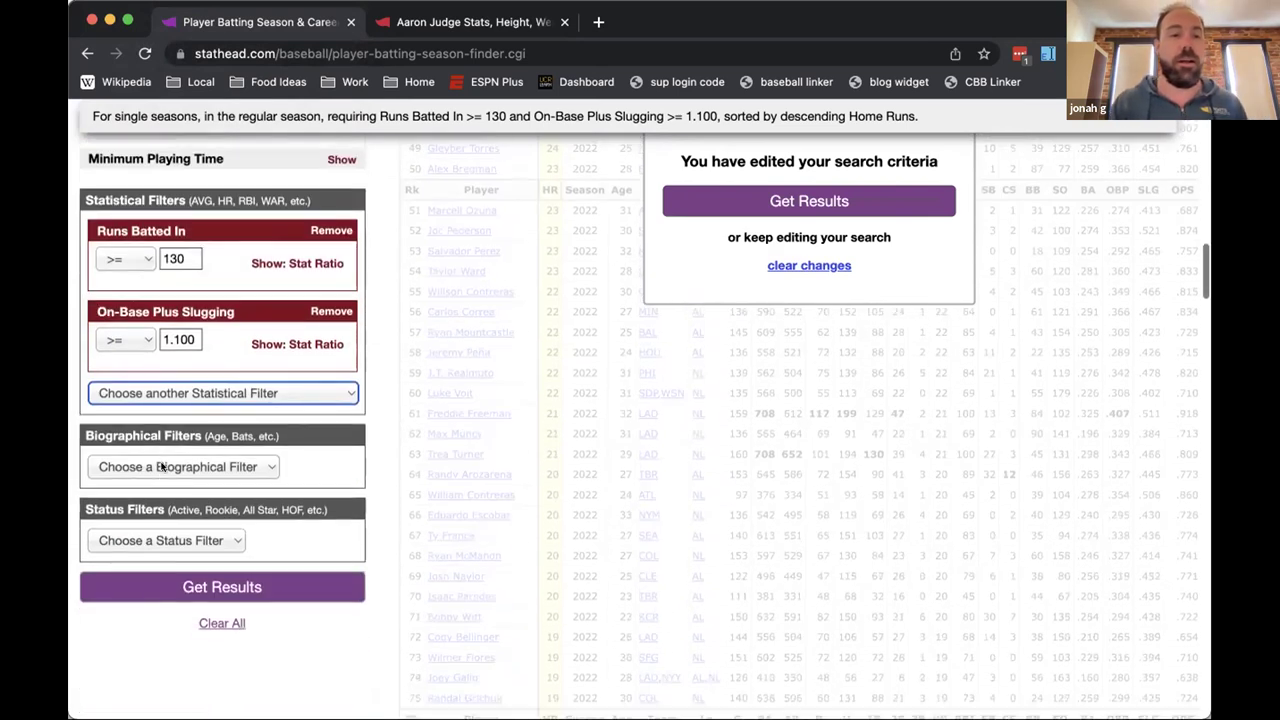
click(161, 466)
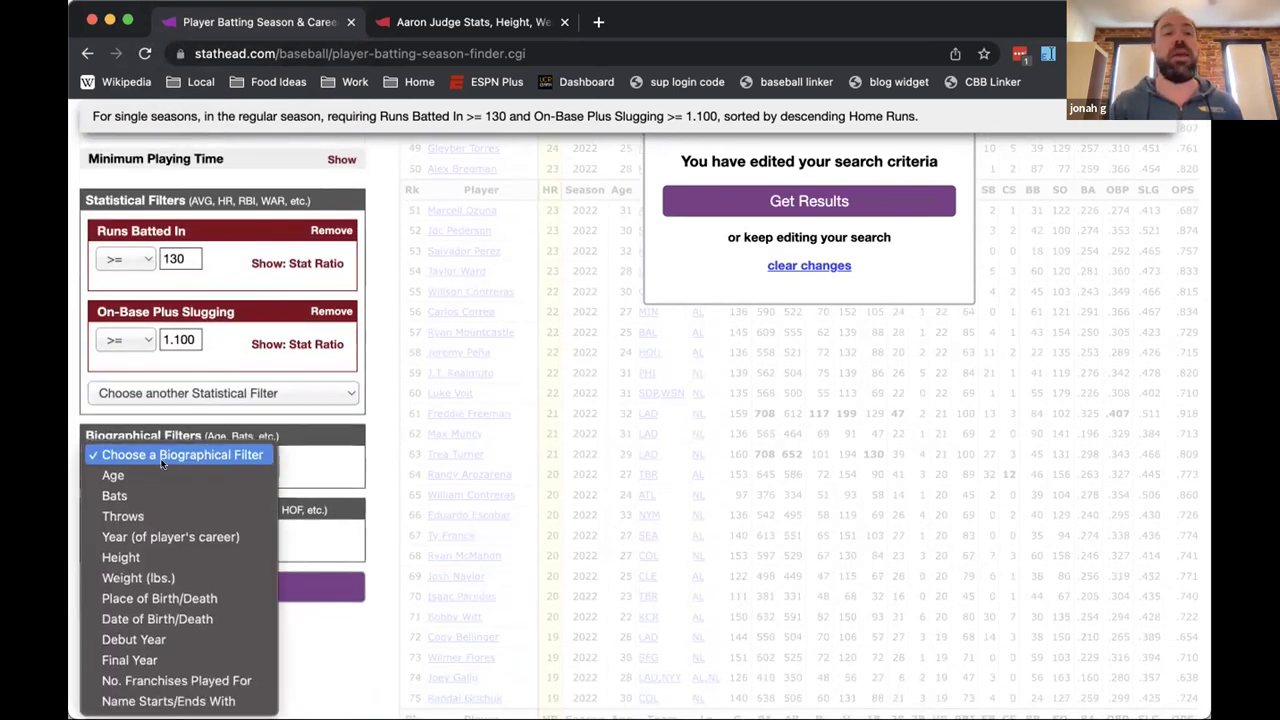
click(179, 423)
click(165, 468)
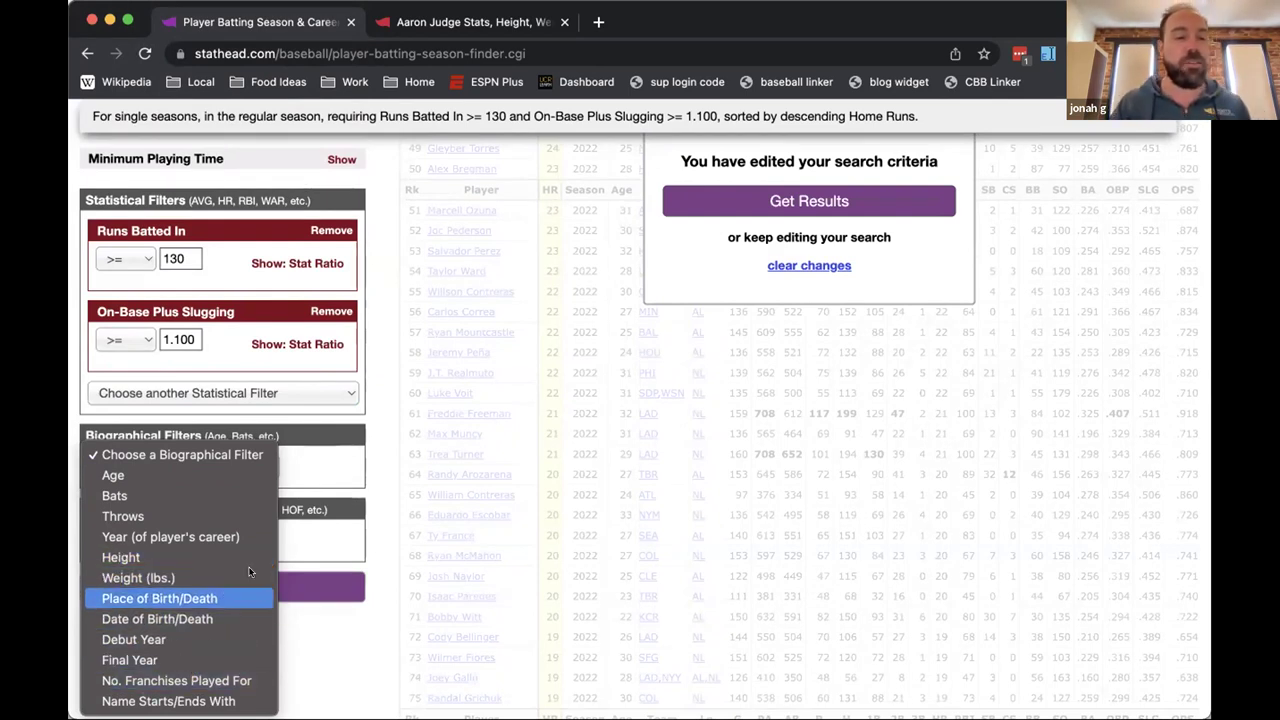
click(318, 496)
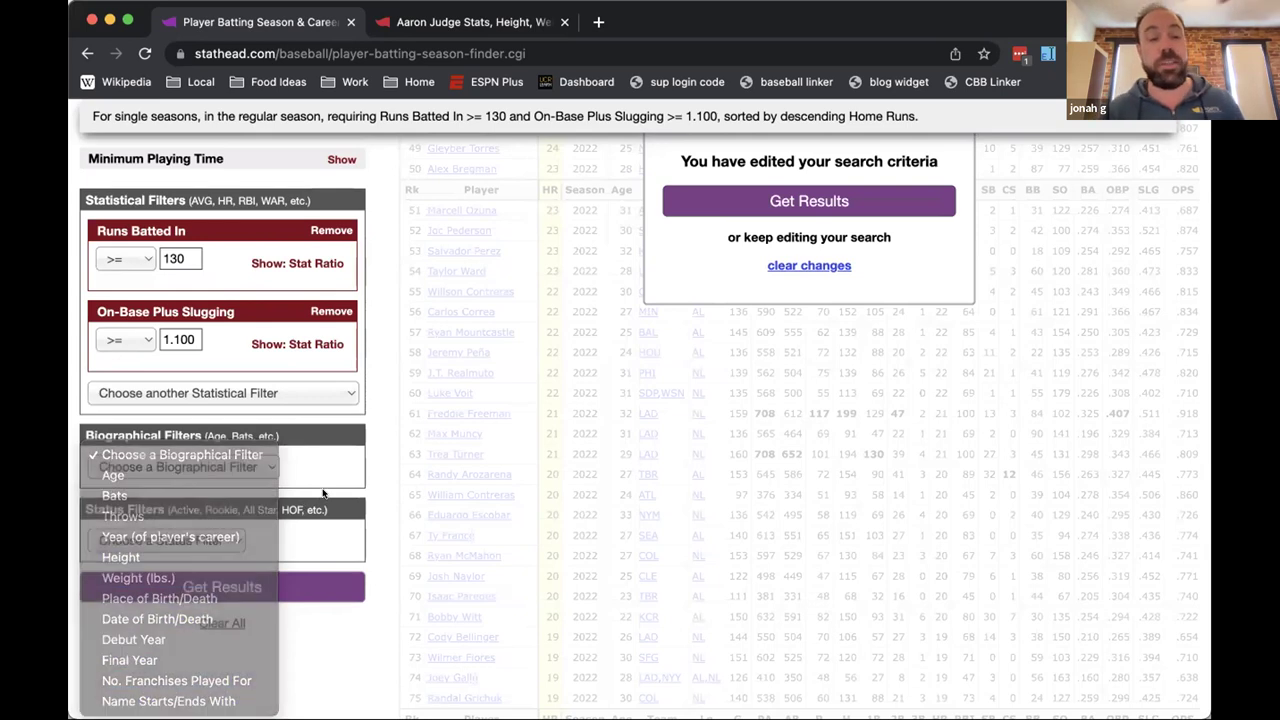
click(232, 540)
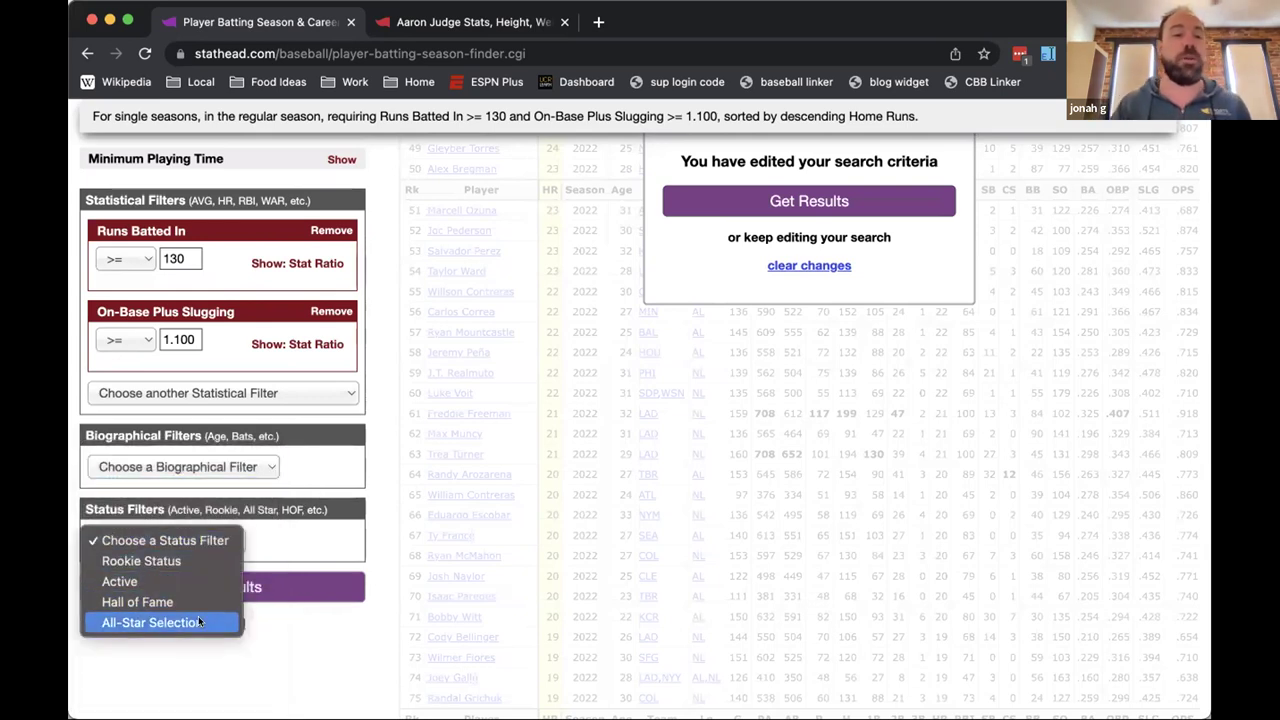
click(377, 508)
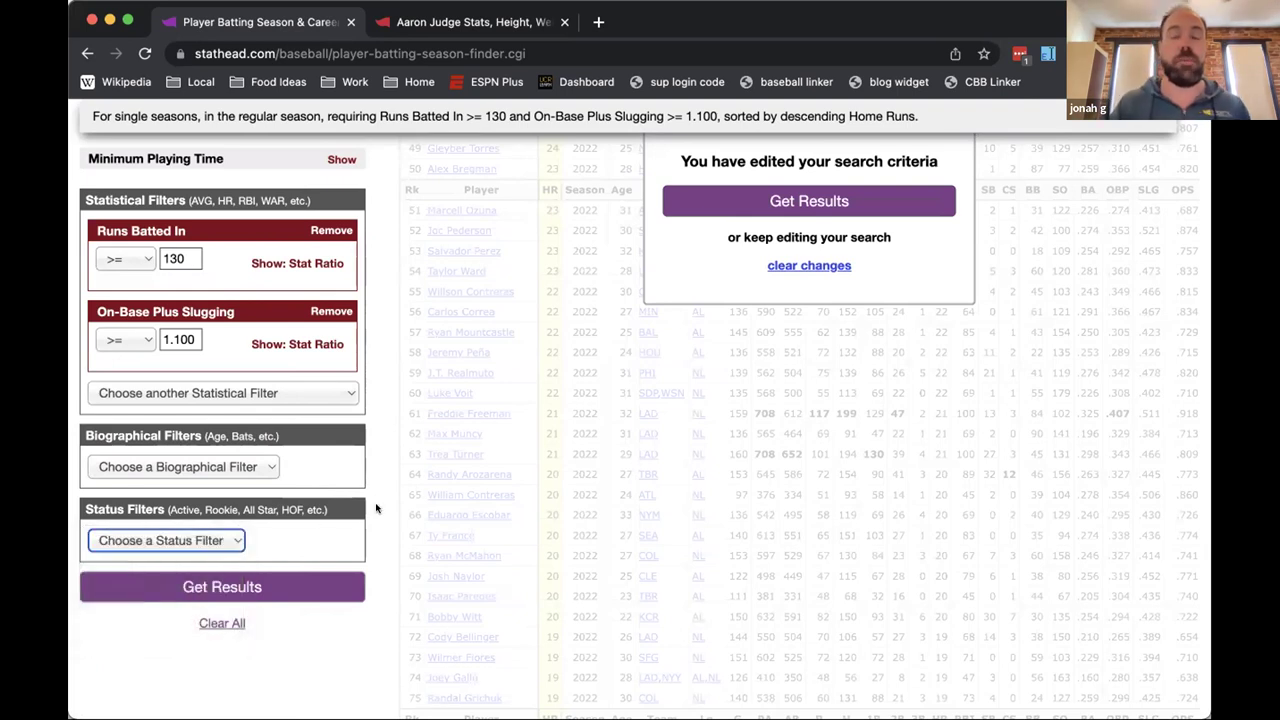
Review the edited search criteria, from the two statistical filters back to the sort, season and league settings
scroll(373, 496, up, 5)
scroll(373, 496, up, 8)
scroll(370, 515, down, 6)
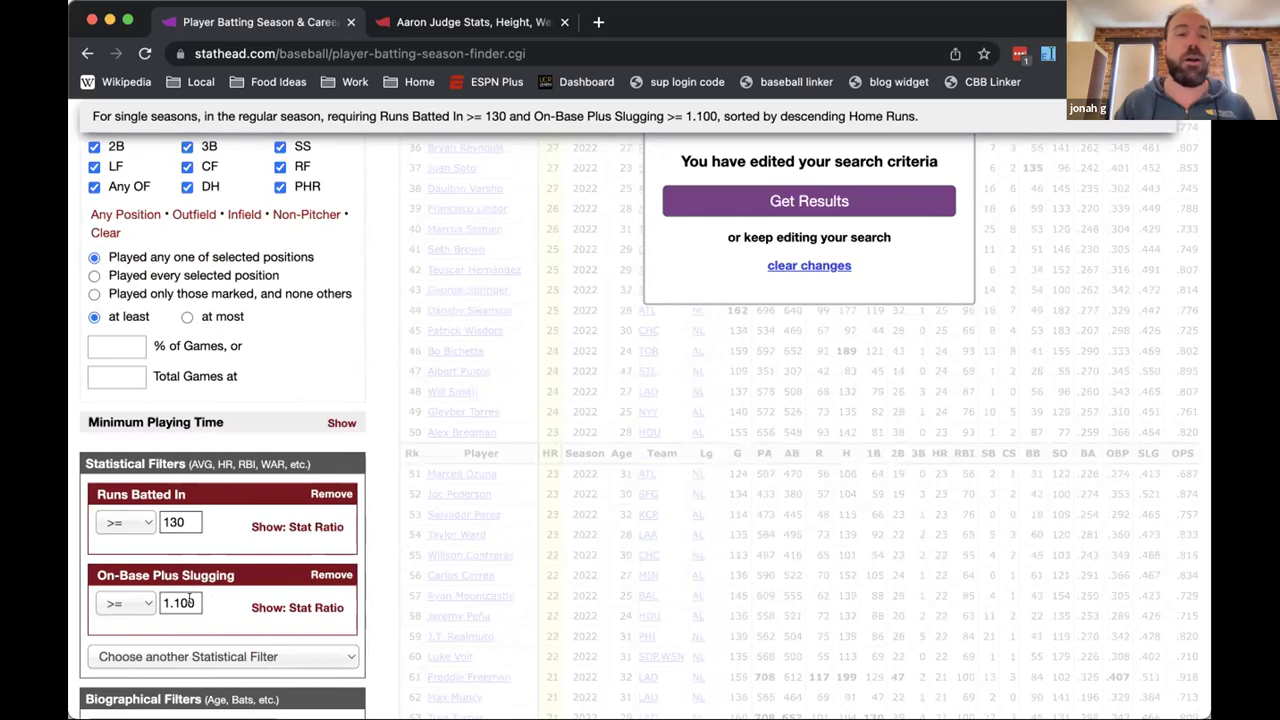
scroll(190, 598, up, 15)
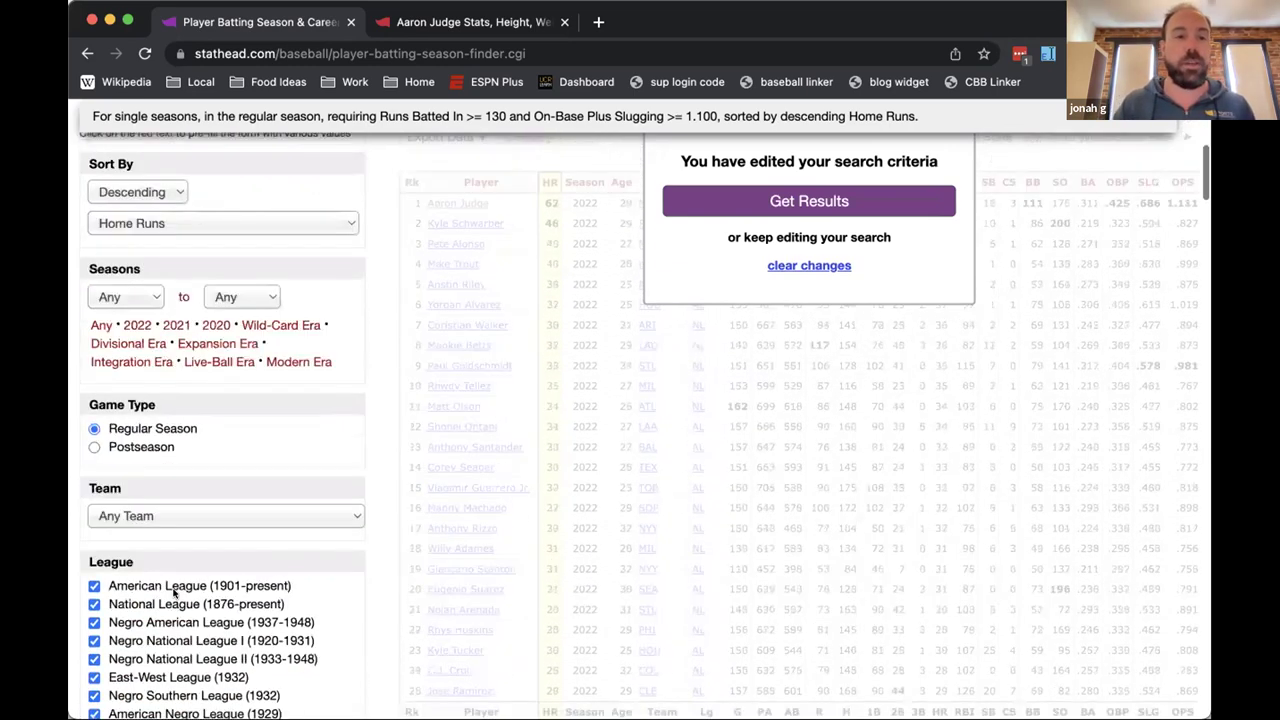
Review the league settings and search types, and run the single-season search with at least 130 RBI and 1.100 OPS
scroll(174, 592, down, 5)
scroll(176, 596, down, 3)
scroll(190, 570, up, 8)
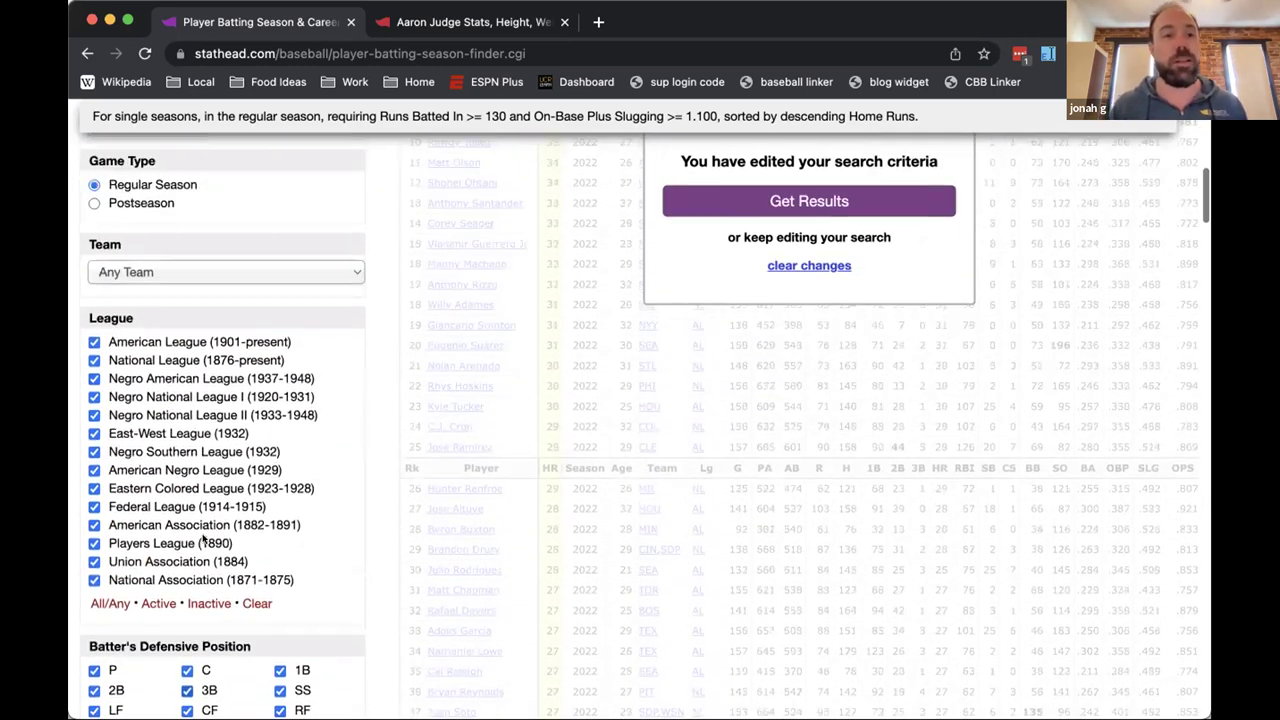
scroll(202, 538, up, 5)
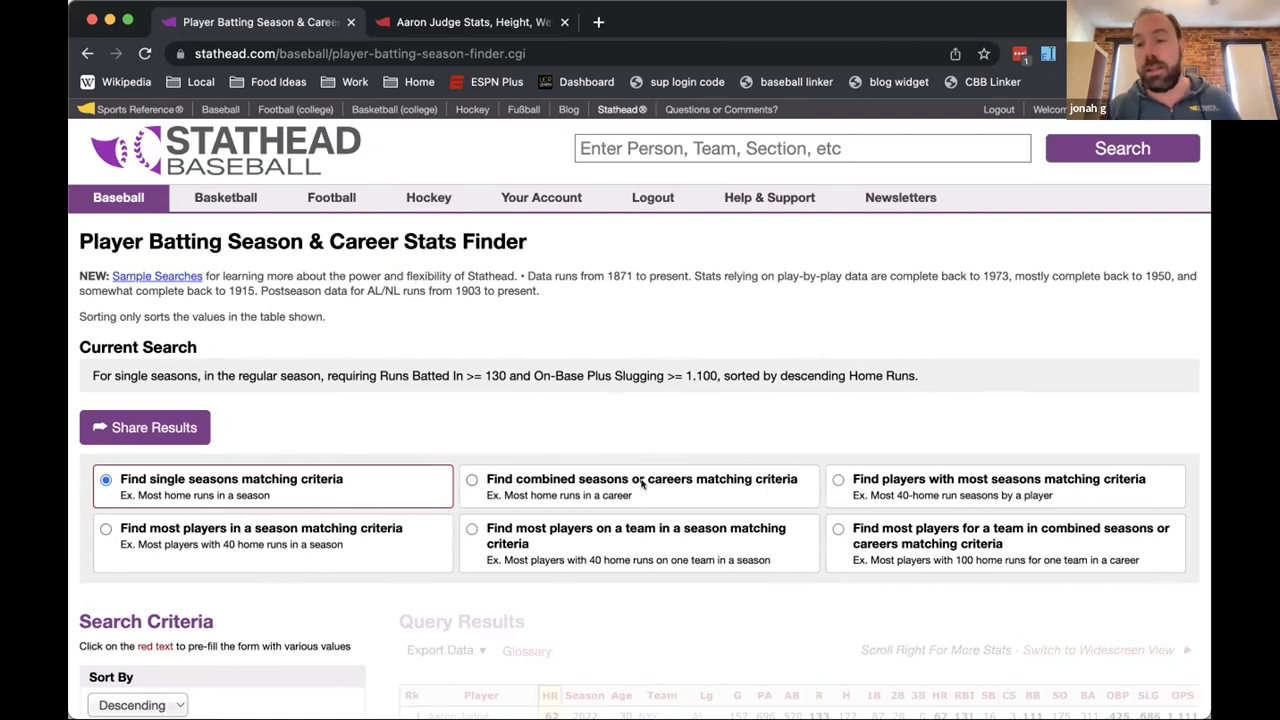
scroll(643, 482, down, 1)
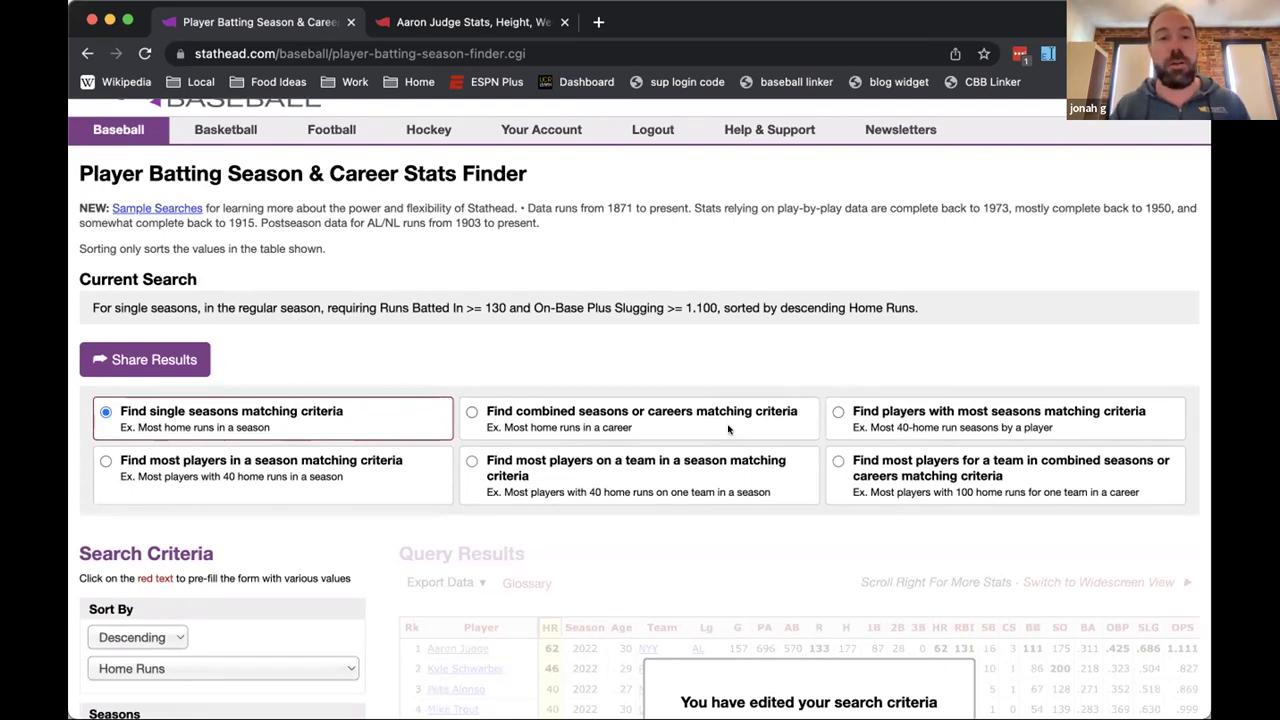
scroll(323, 474, down, 1)
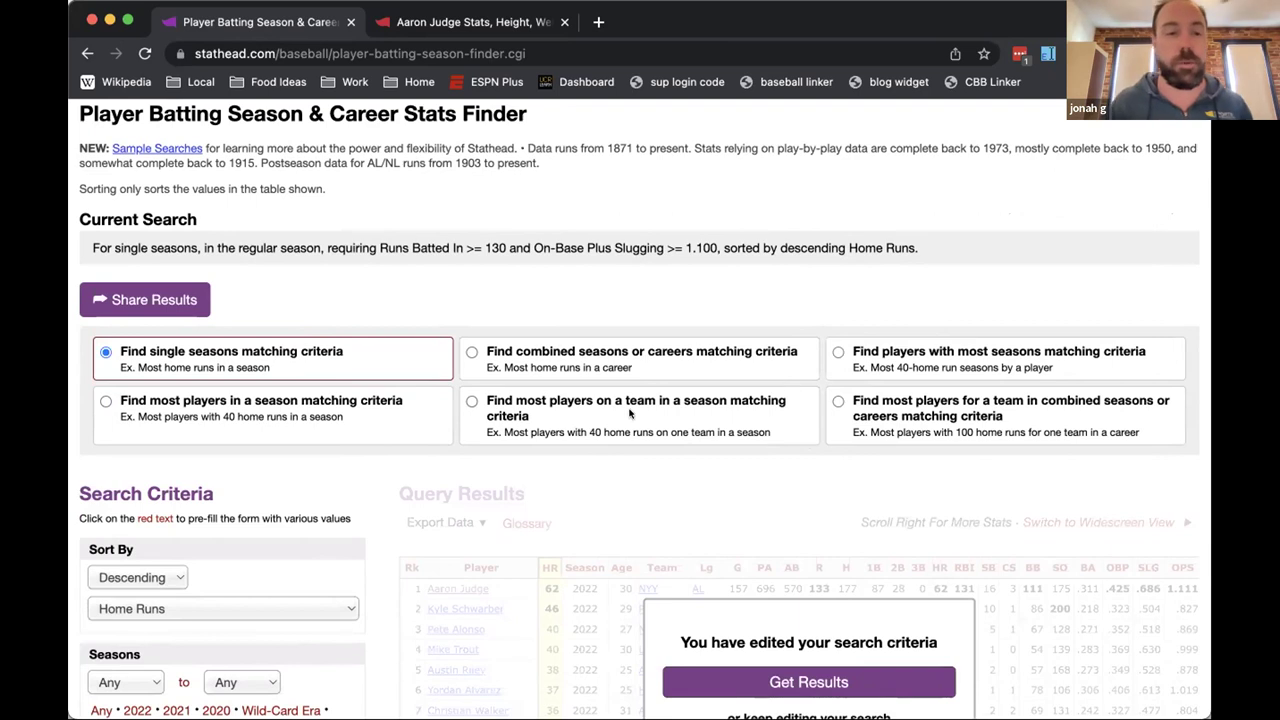
scroll(776, 383, down, 2)
click(760, 580)
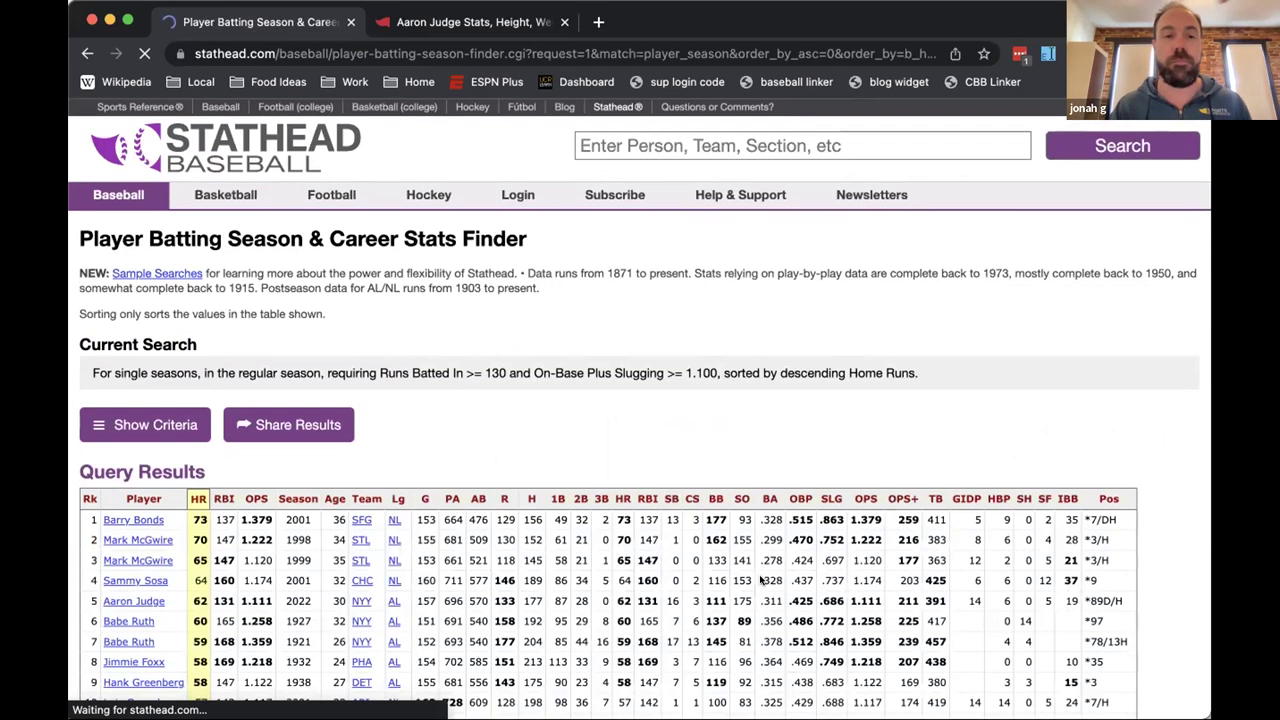
Look through the full list of matching single seasons, from the first ranked row to the last
scroll(761, 482, down, 5)
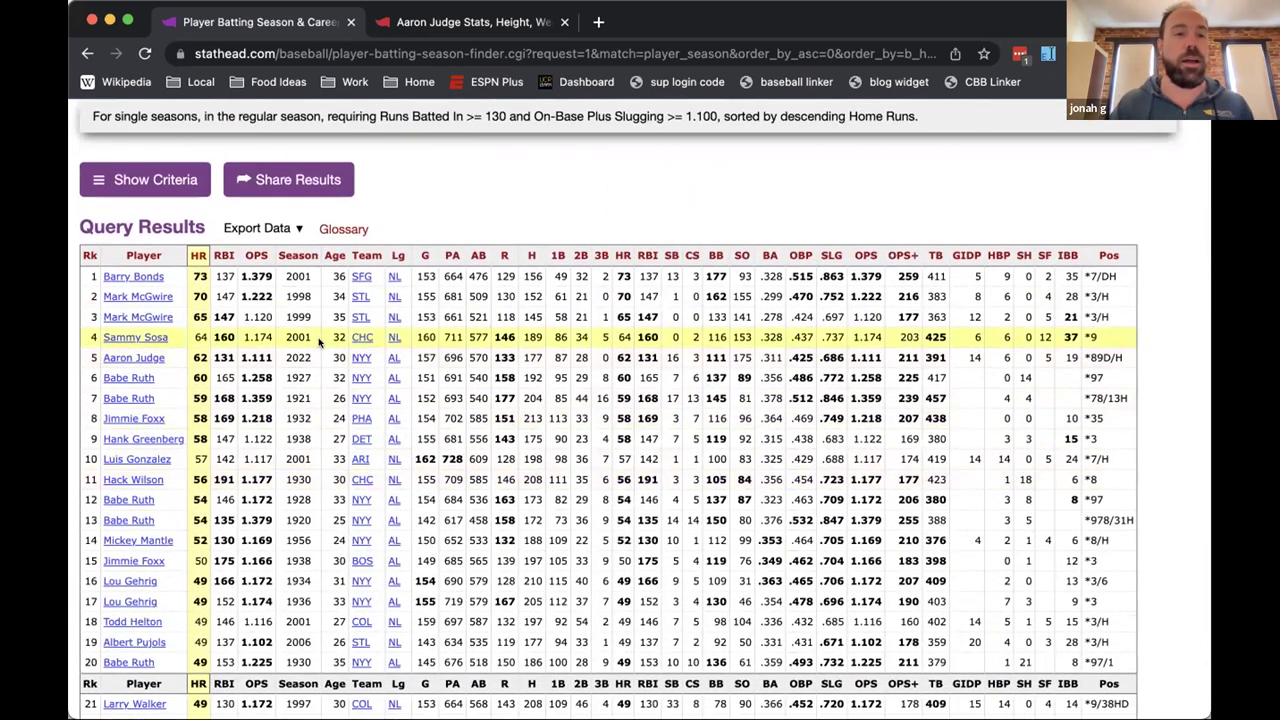
scroll(259, 283, up, 4)
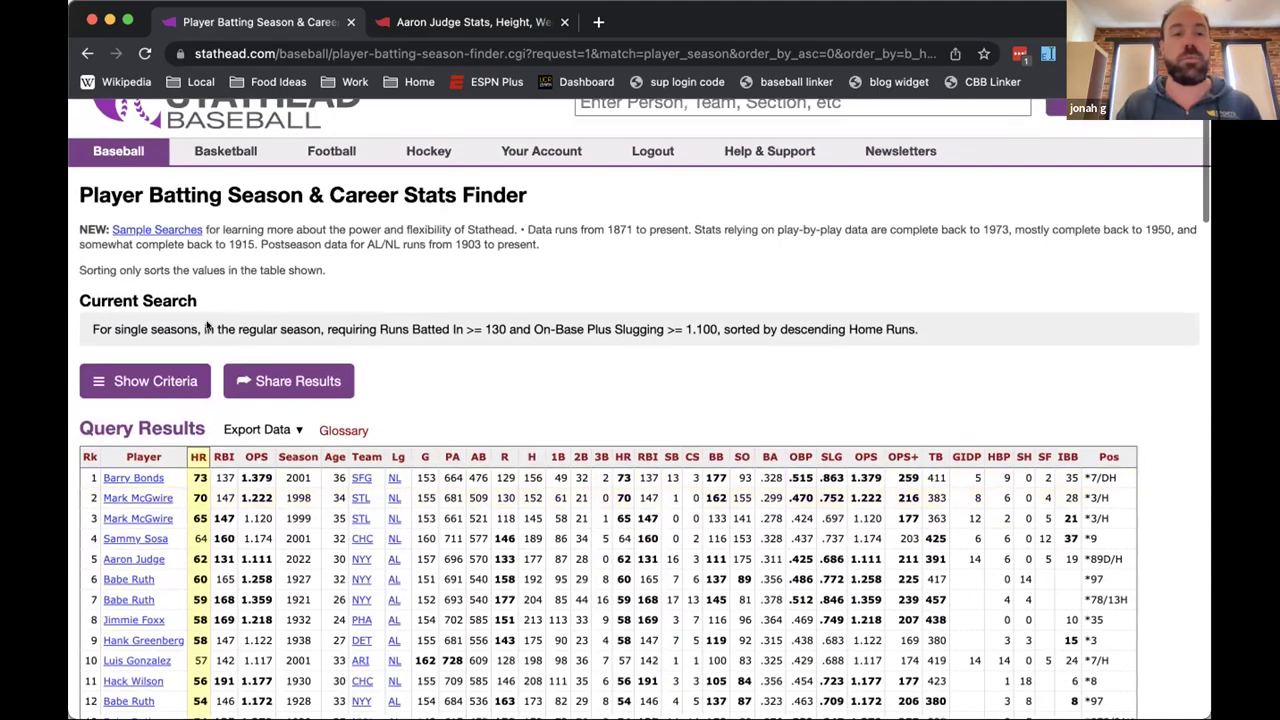
mouse_move(219, 424)
scroll(219, 424, down, 2)
scroll(219, 424, down, 20)
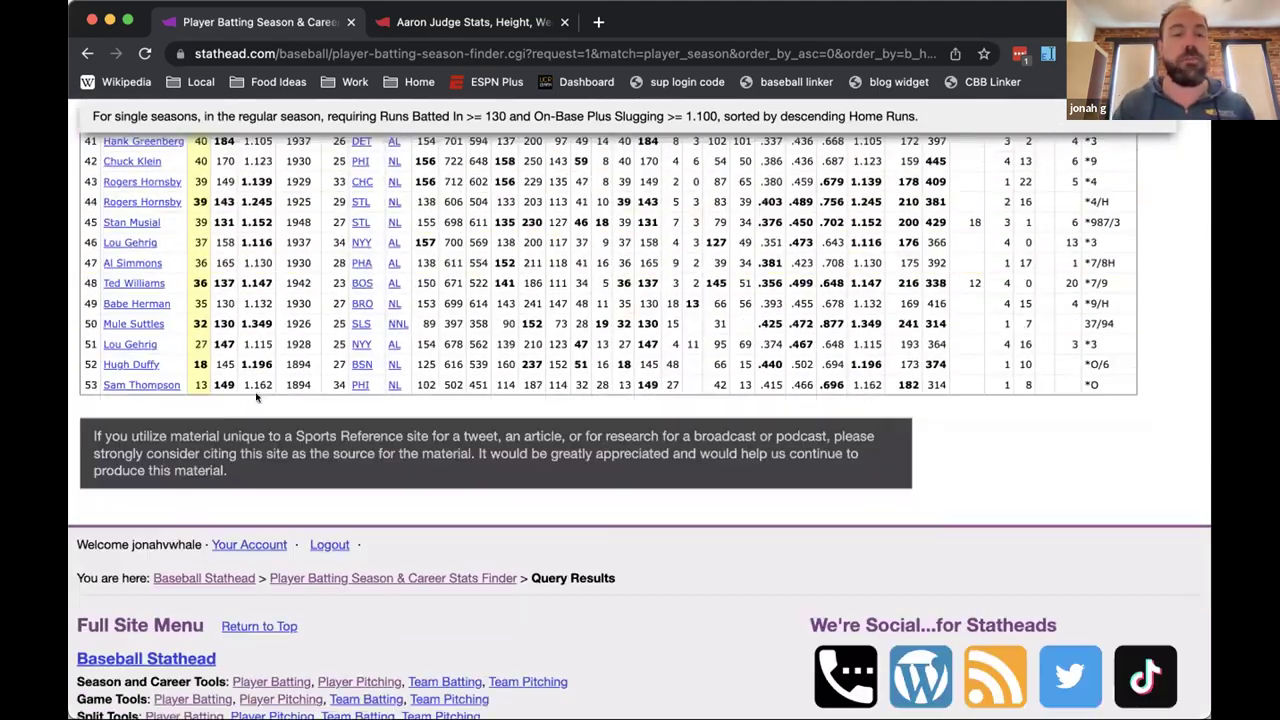
scroll(298, 383, up, 3)
scroll(298, 383, up, 18)
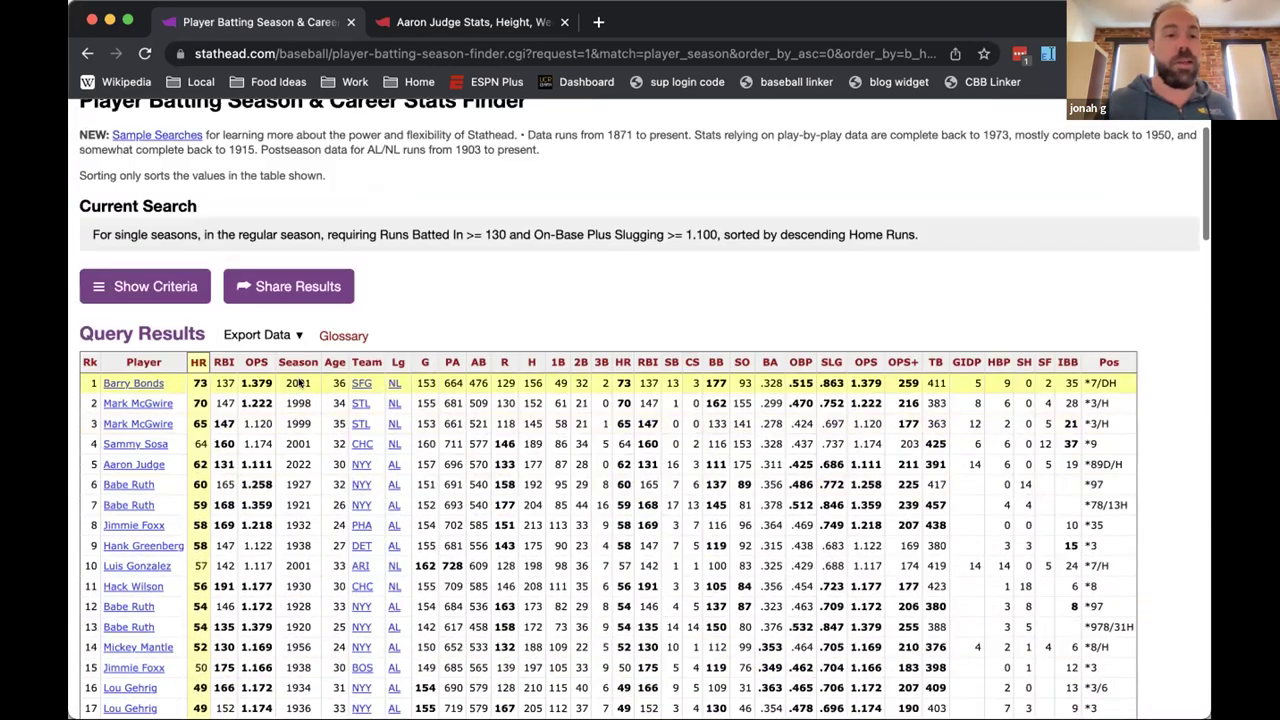
Show the search criteria beside the query results and hide them again
click(155, 284)
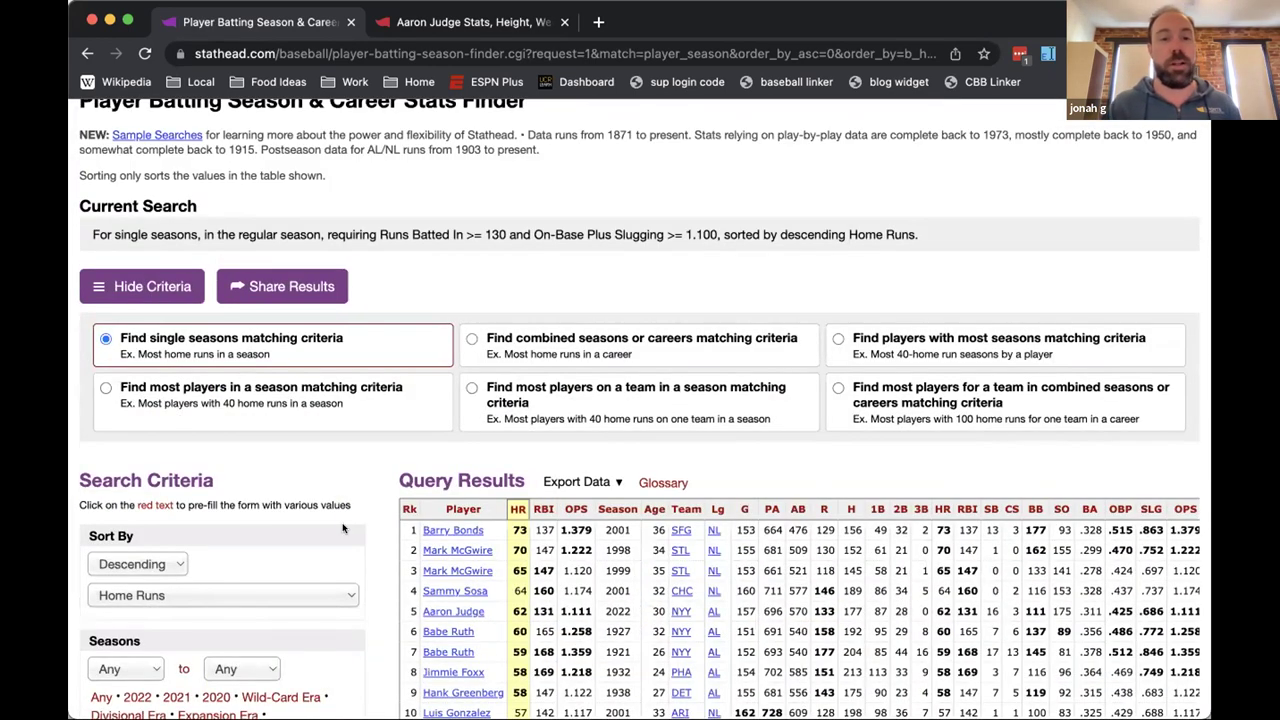
scroll(482, 506, down, 2)
scroll(480, 510, right, 1)
scroll(480, 510, left, 1)
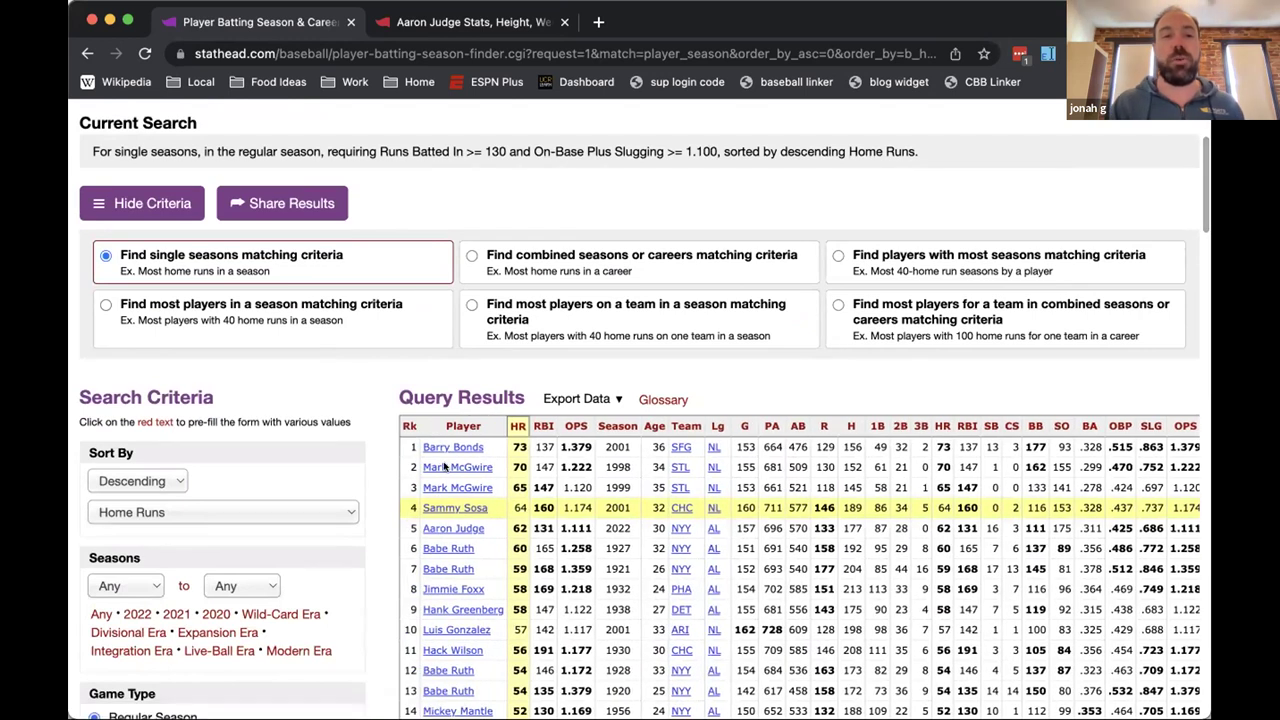
click(165, 204)
scroll(313, 368, up, 2)
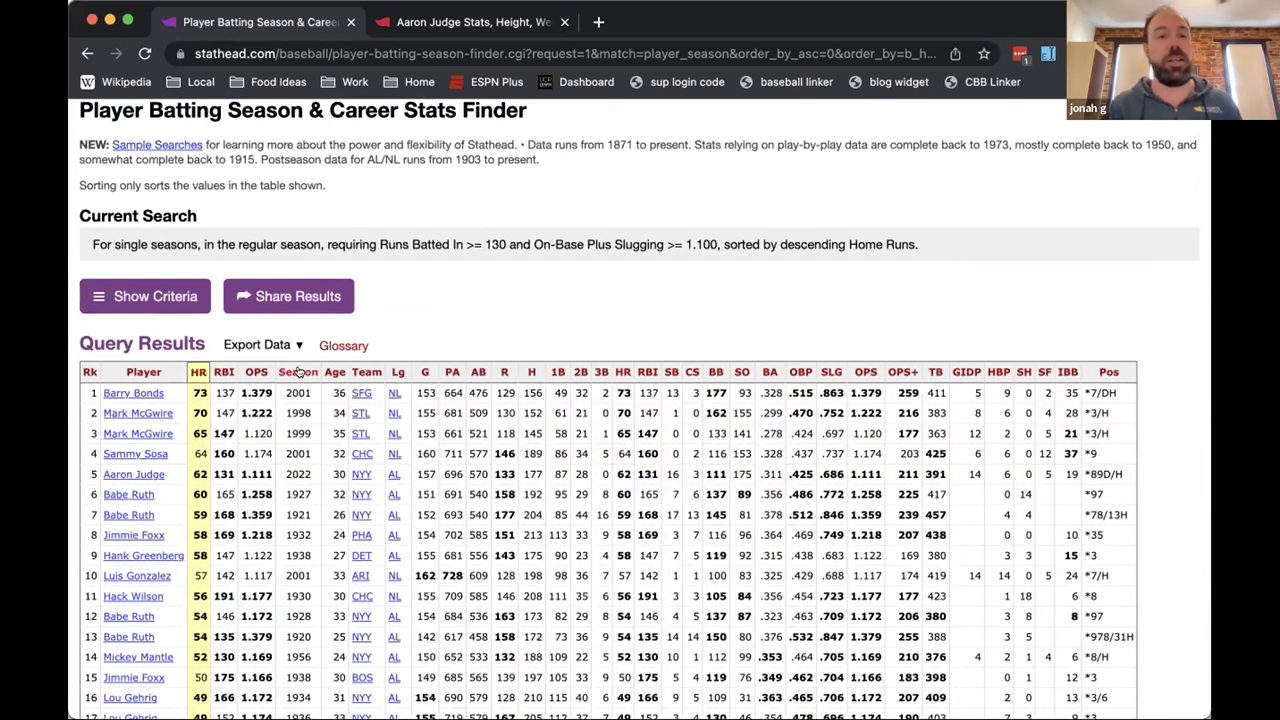
Re-sort the results by season, fewest games played and most plate appearances, ending with the most recent season first
click(298, 372)
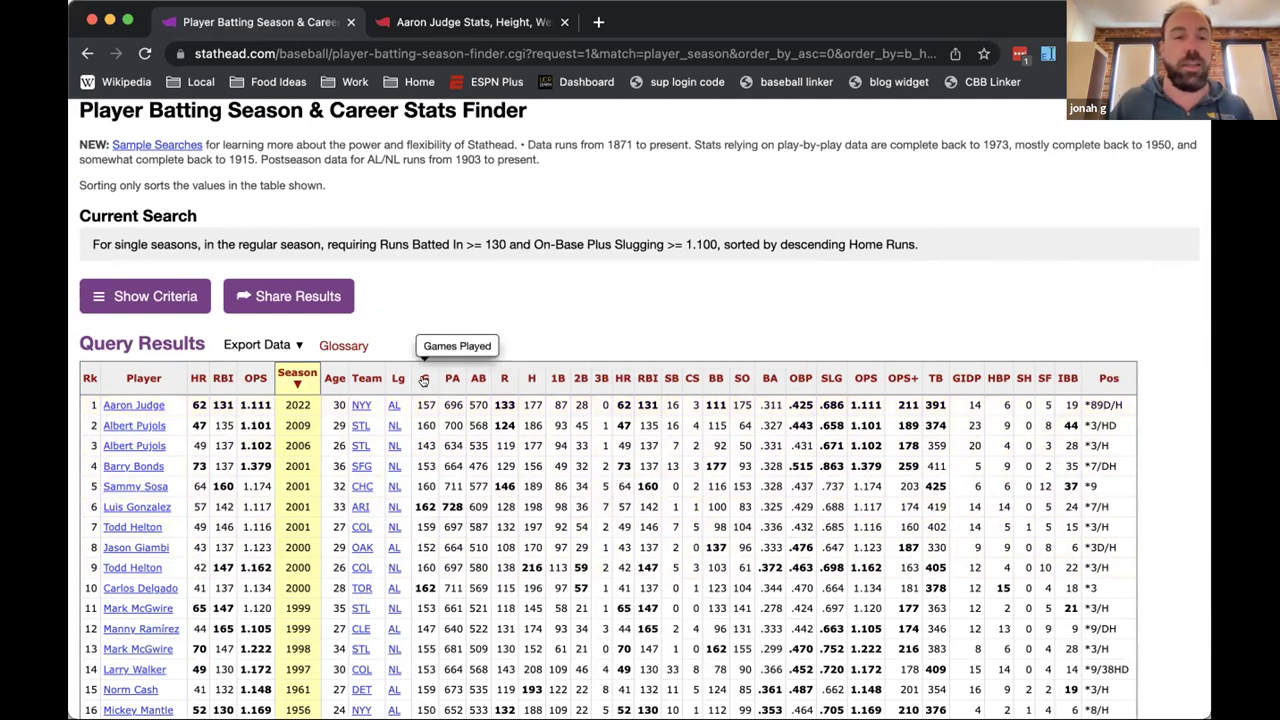
click(424, 378)
click(424, 378)
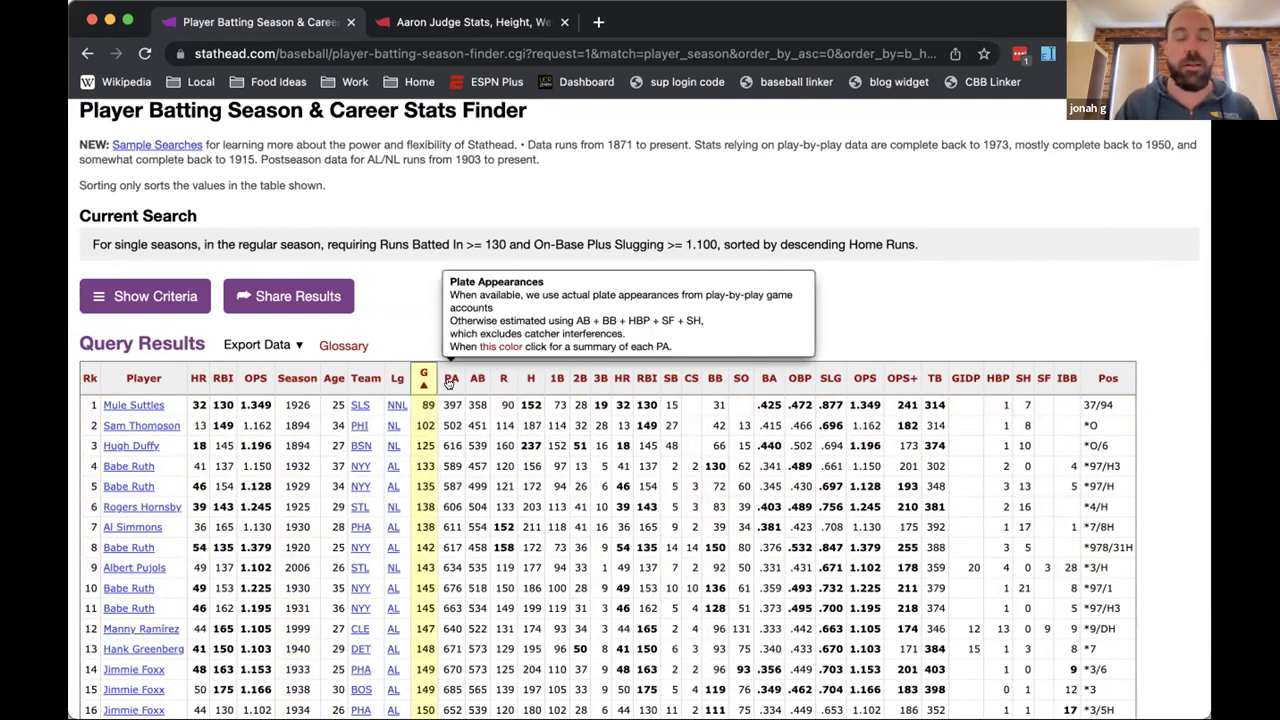
click(450, 380)
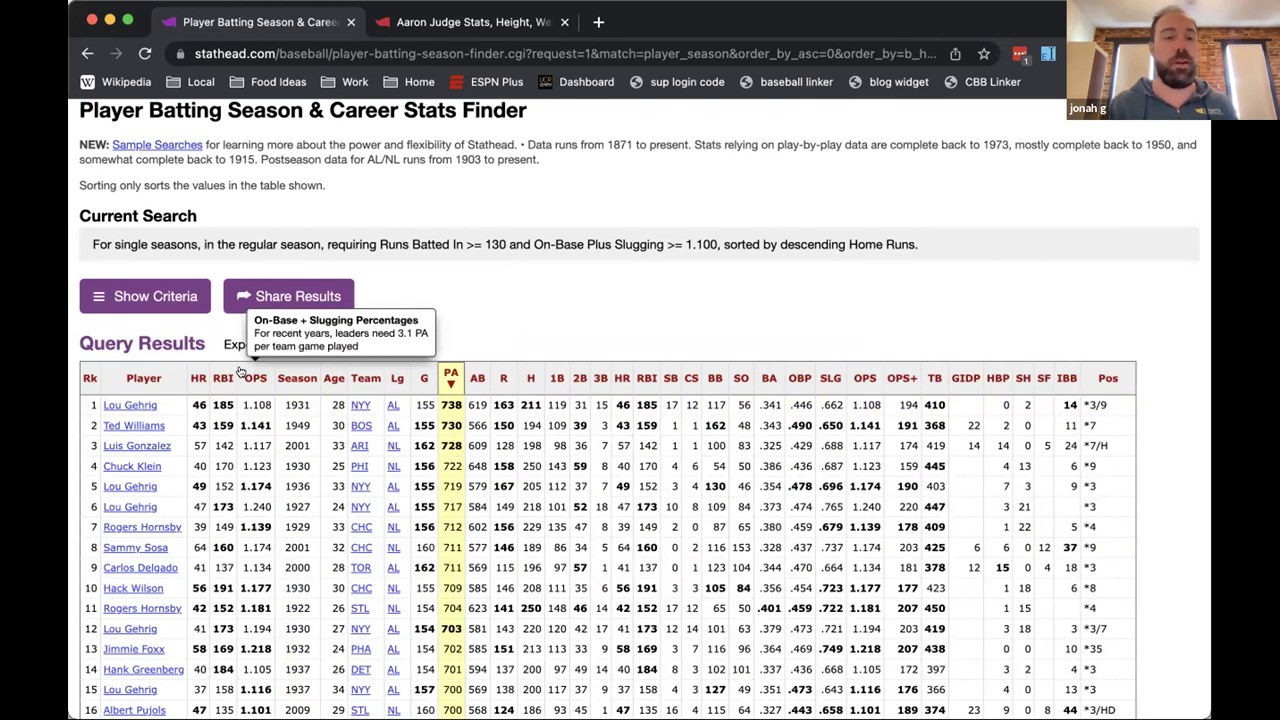
click(300, 376)
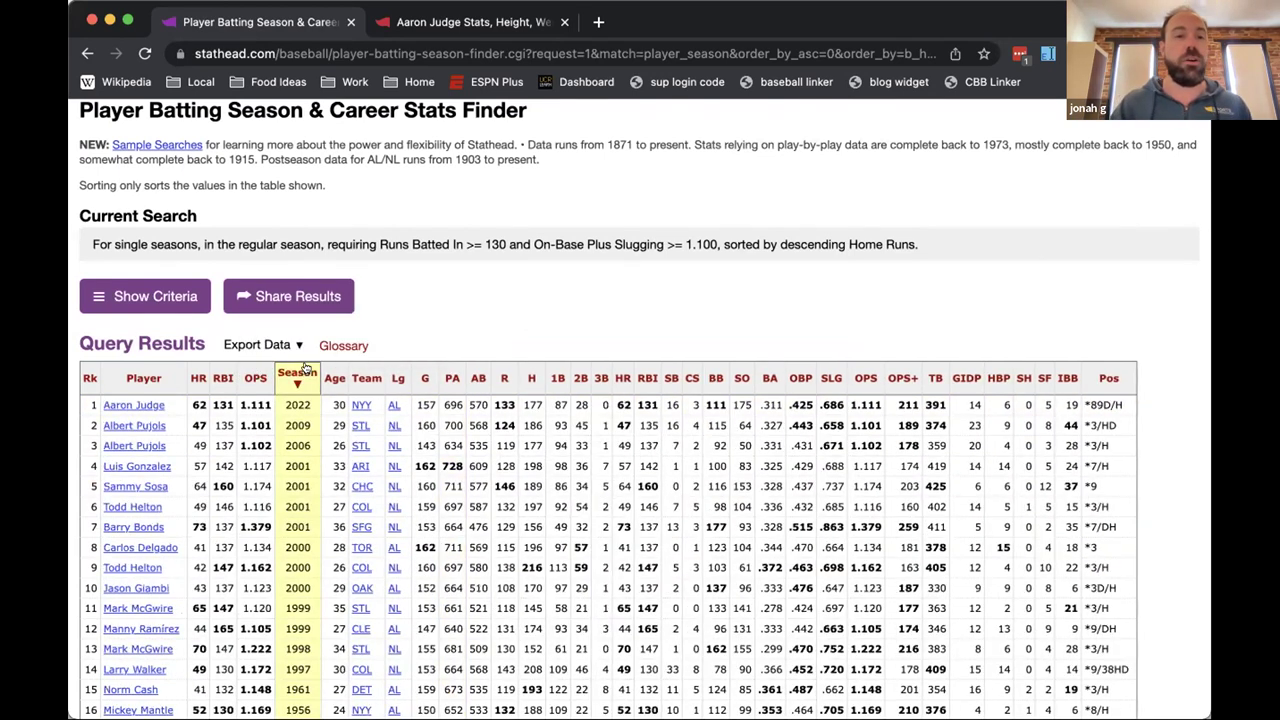
Run the search for players with the most seasons matching the same criteria, and look through the resulting player list
click(152, 292)
scroll(240, 423, up, 3)
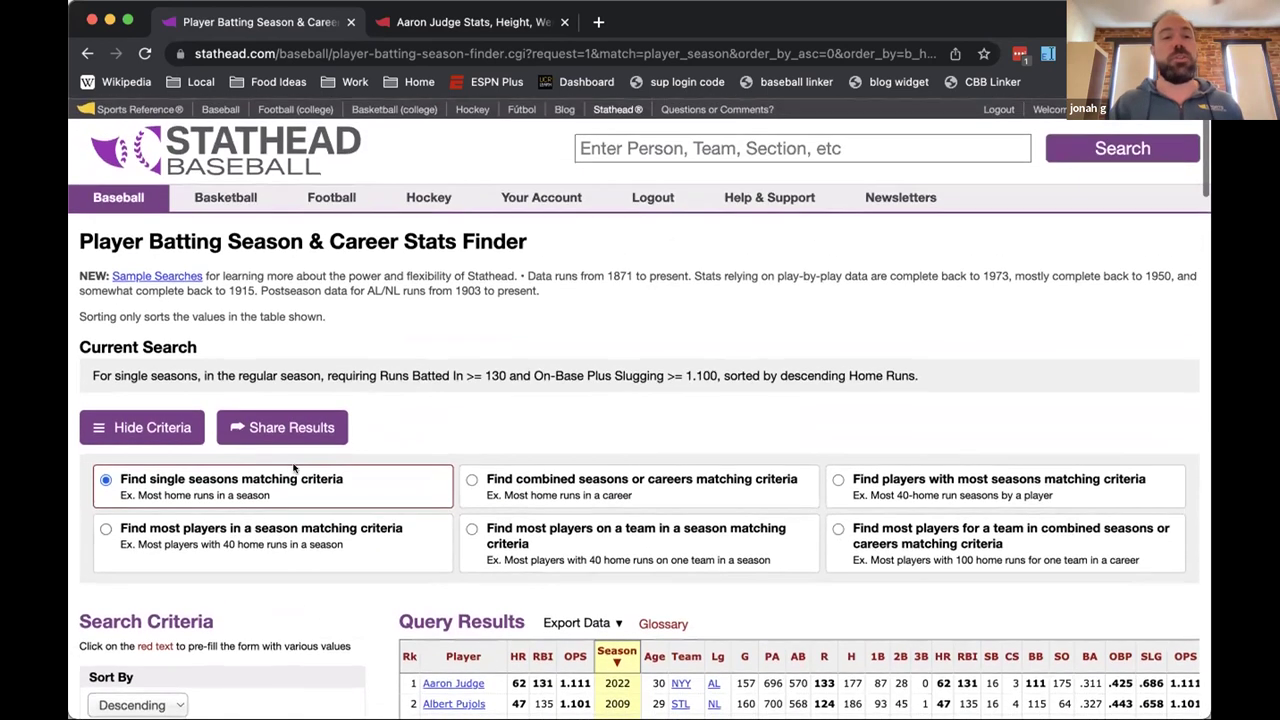
click(952, 480)
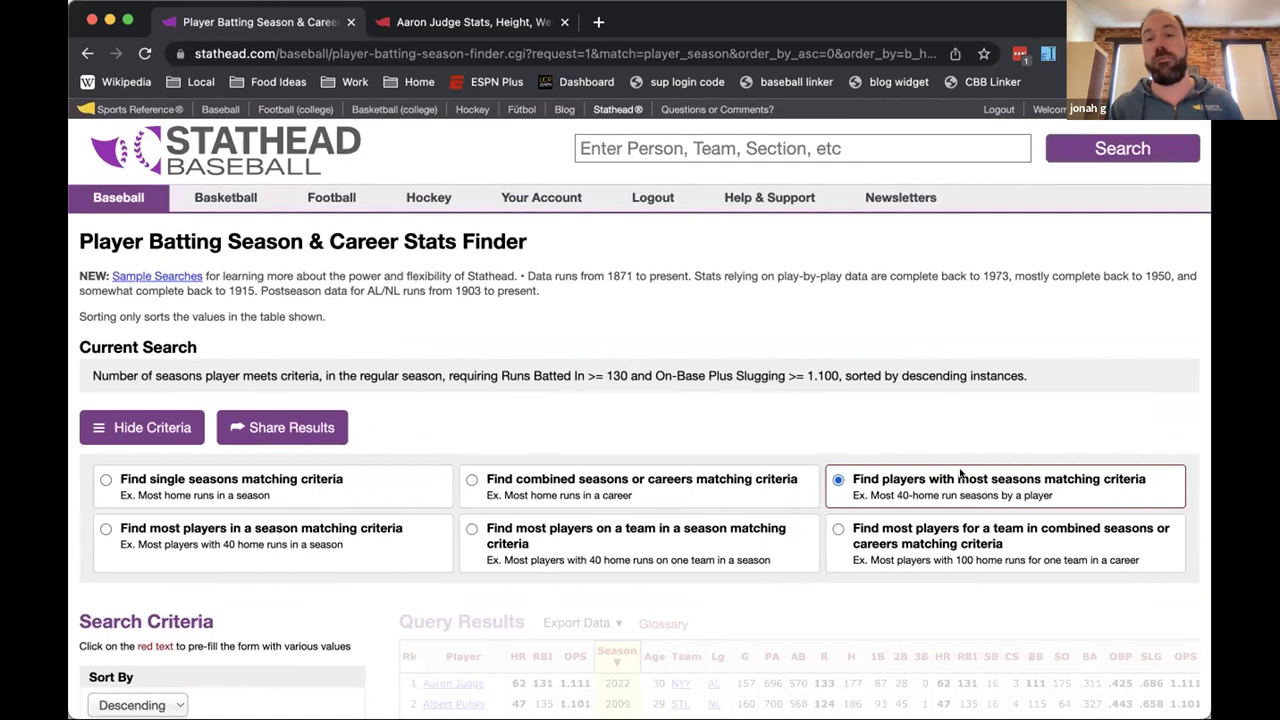
scroll(960, 474, down, 5)
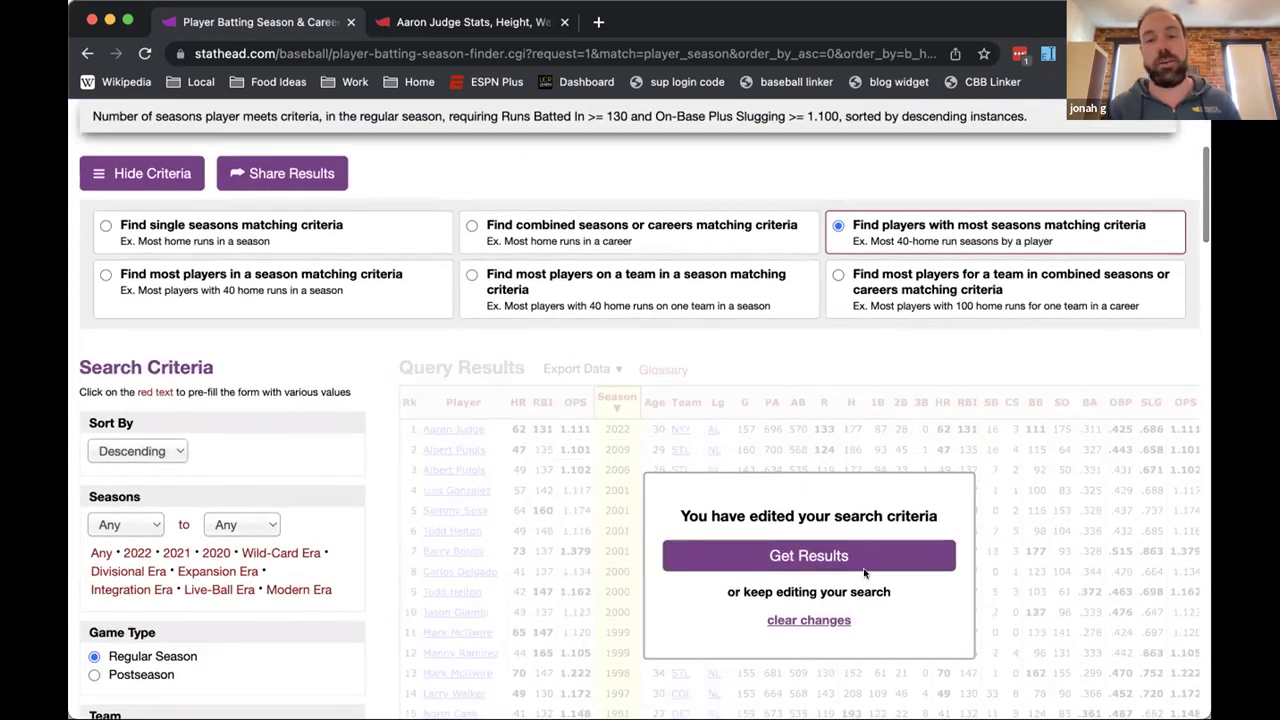
click(865, 560)
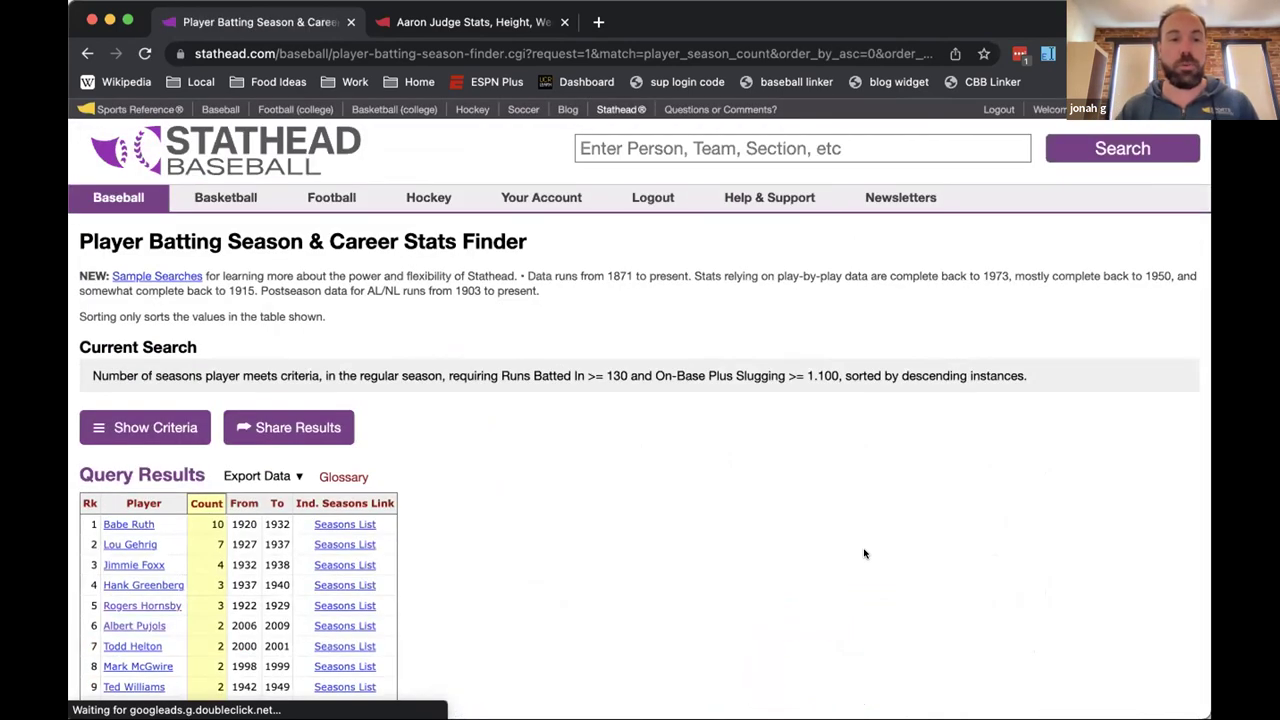
scroll(652, 610, down, 3)
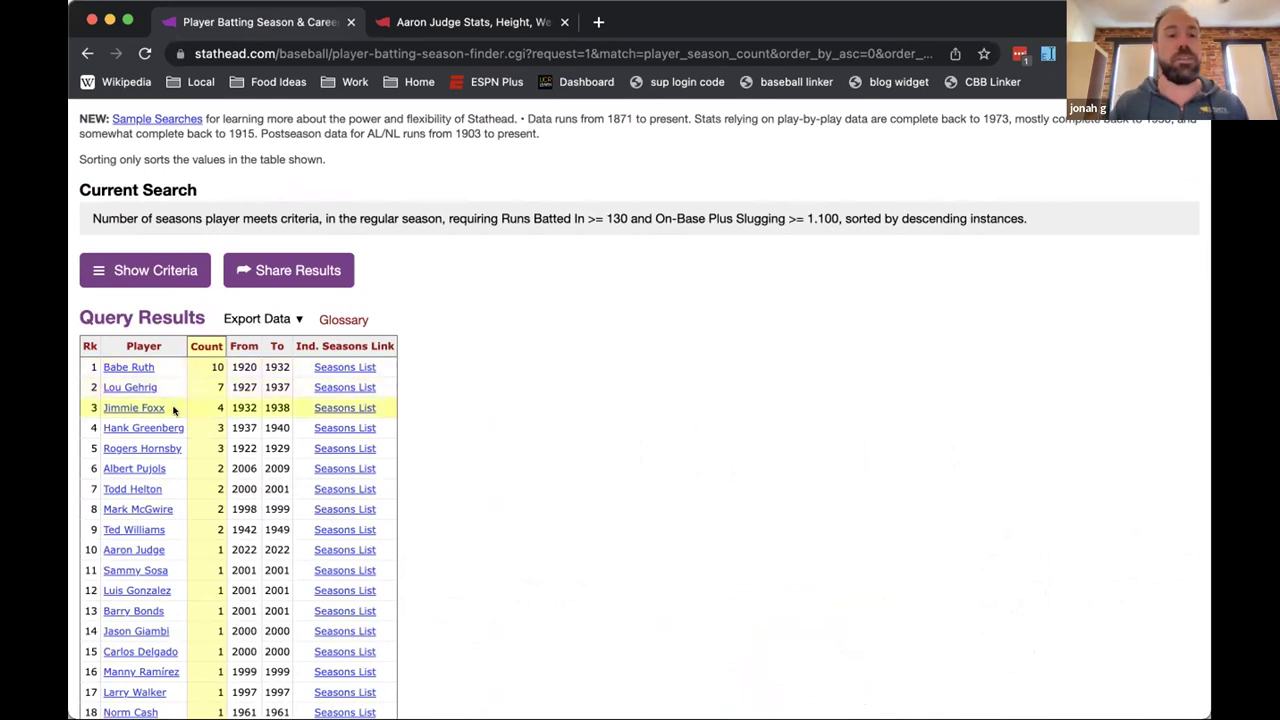
scroll(173, 410, down, 5)
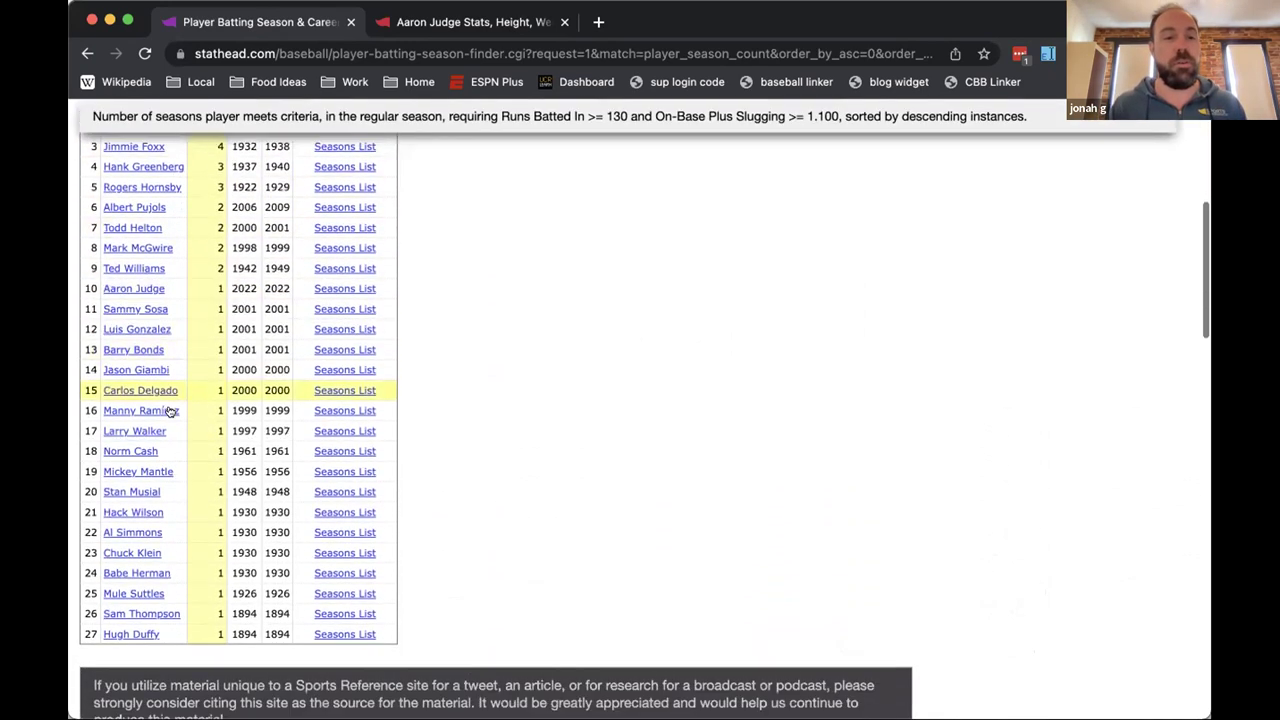
scroll(173, 410, up, 4)
scroll(173, 410, up, 4)
Run the search for the most players in a season matching the same criteria, and check the seasons listed
click(160, 411)
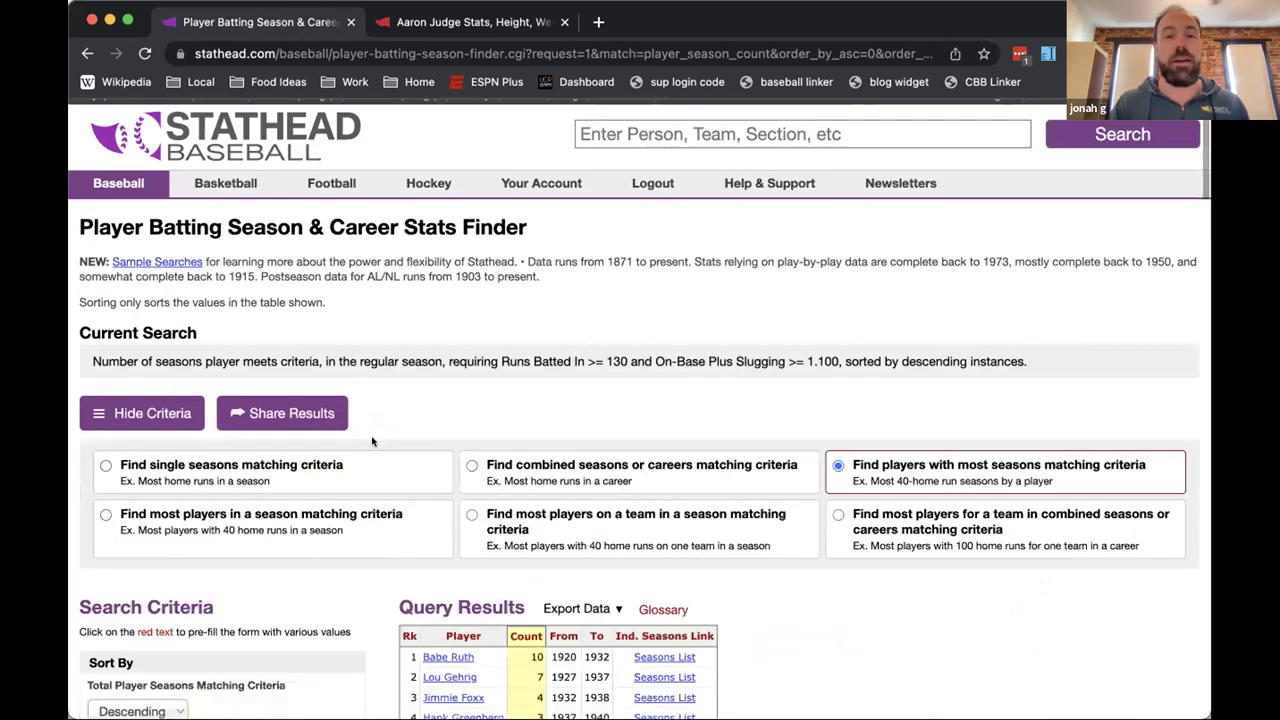
scroll(375, 445, down, 1)
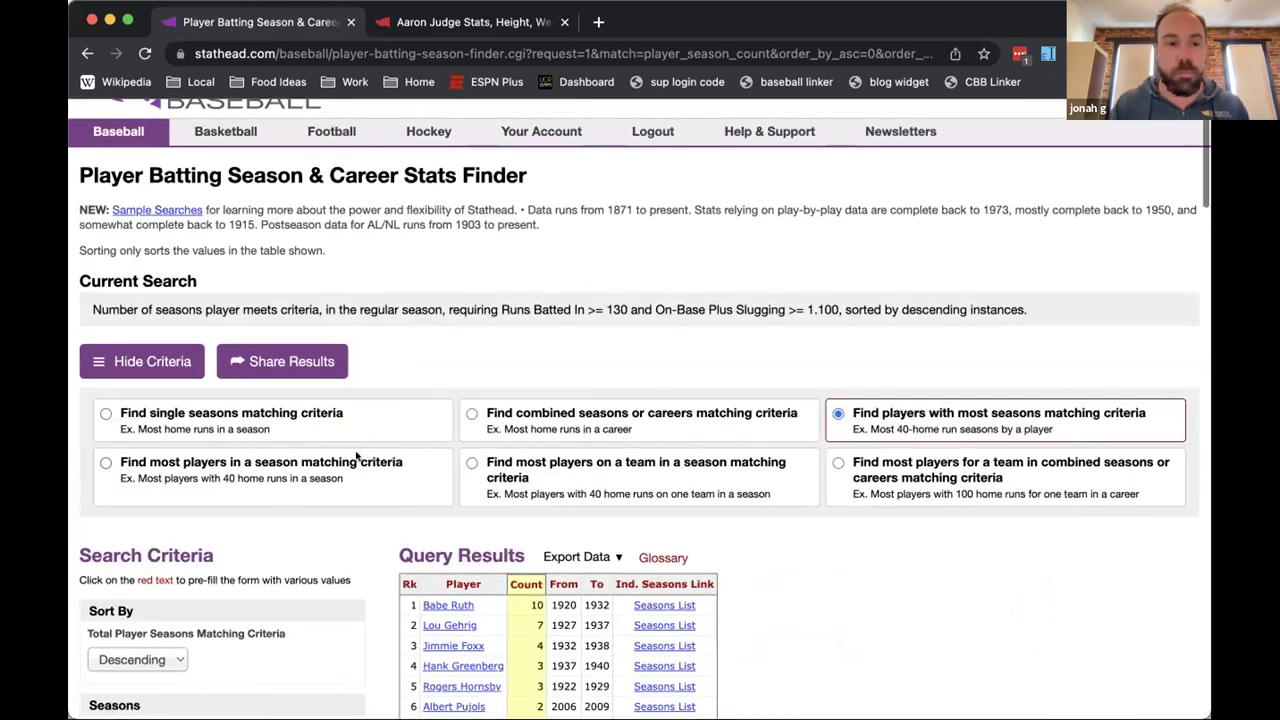
click(345, 460)
scroll(610, 606, down, 2)
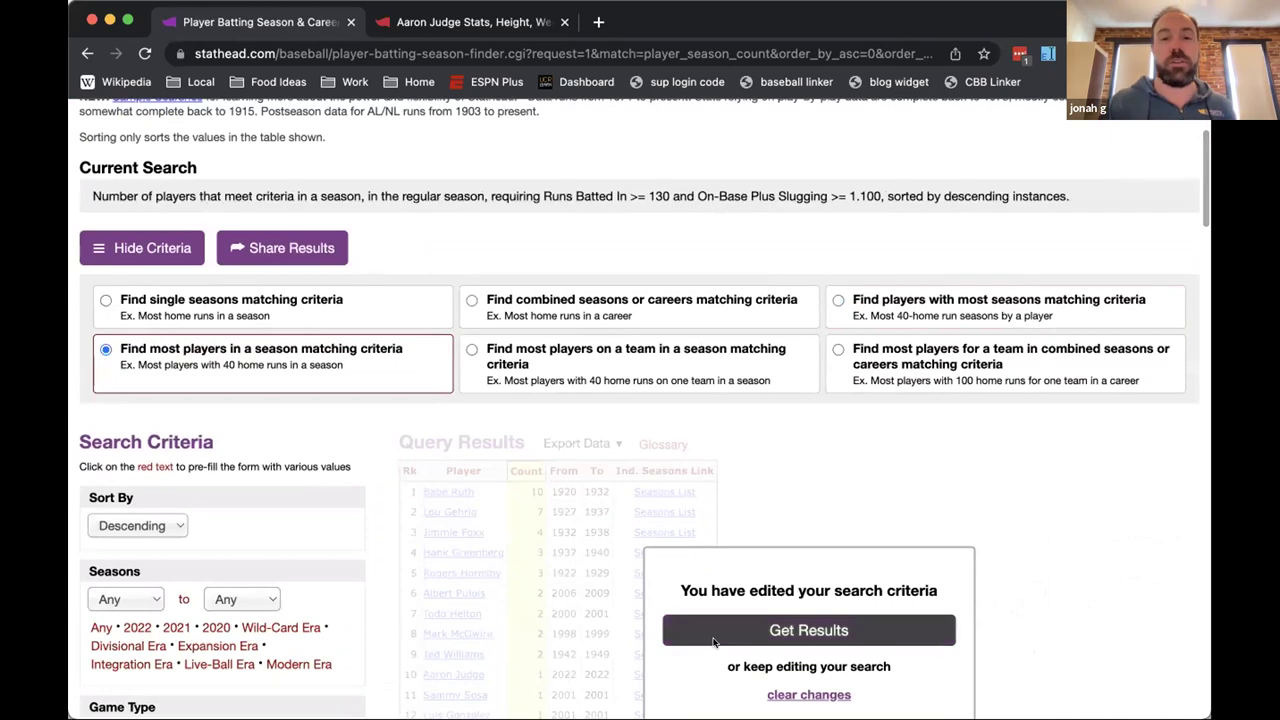
click(714, 642)
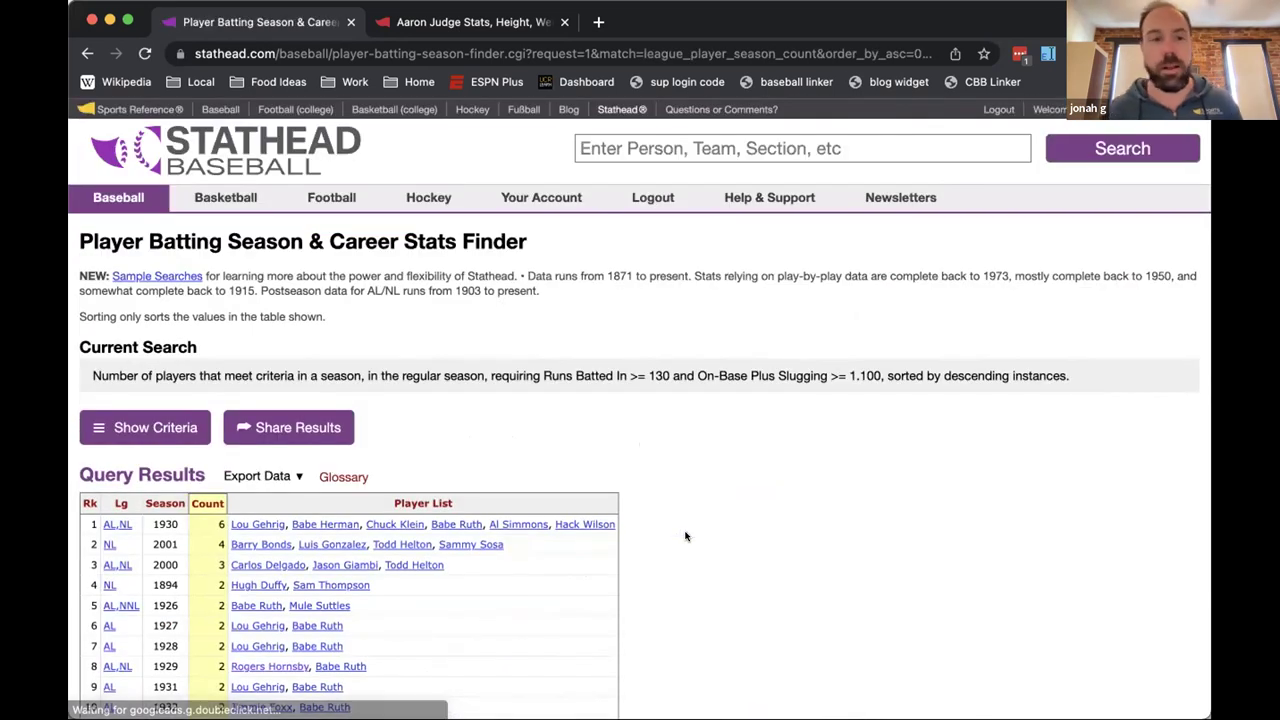
scroll(686, 537, down, 2)
scroll(688, 538, up, 2)
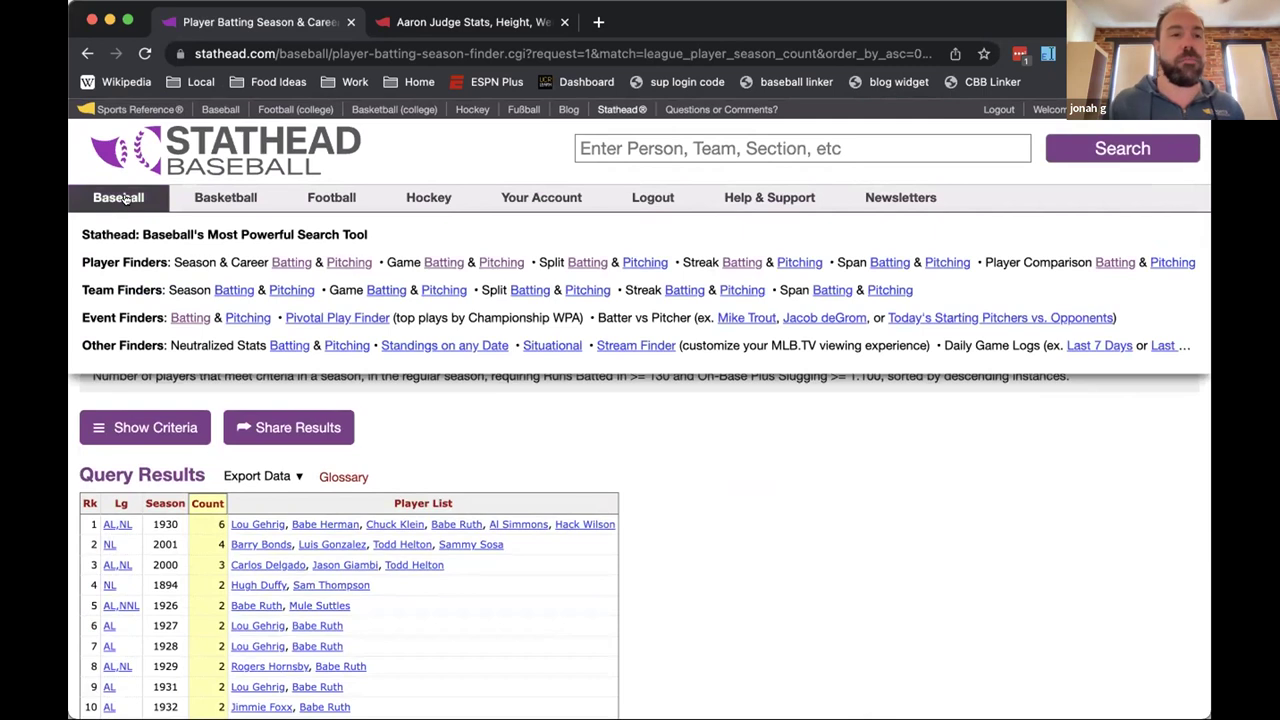
Go to the Stathead Baseball overview of finders and open the Player Batting span finder
click(123, 200)
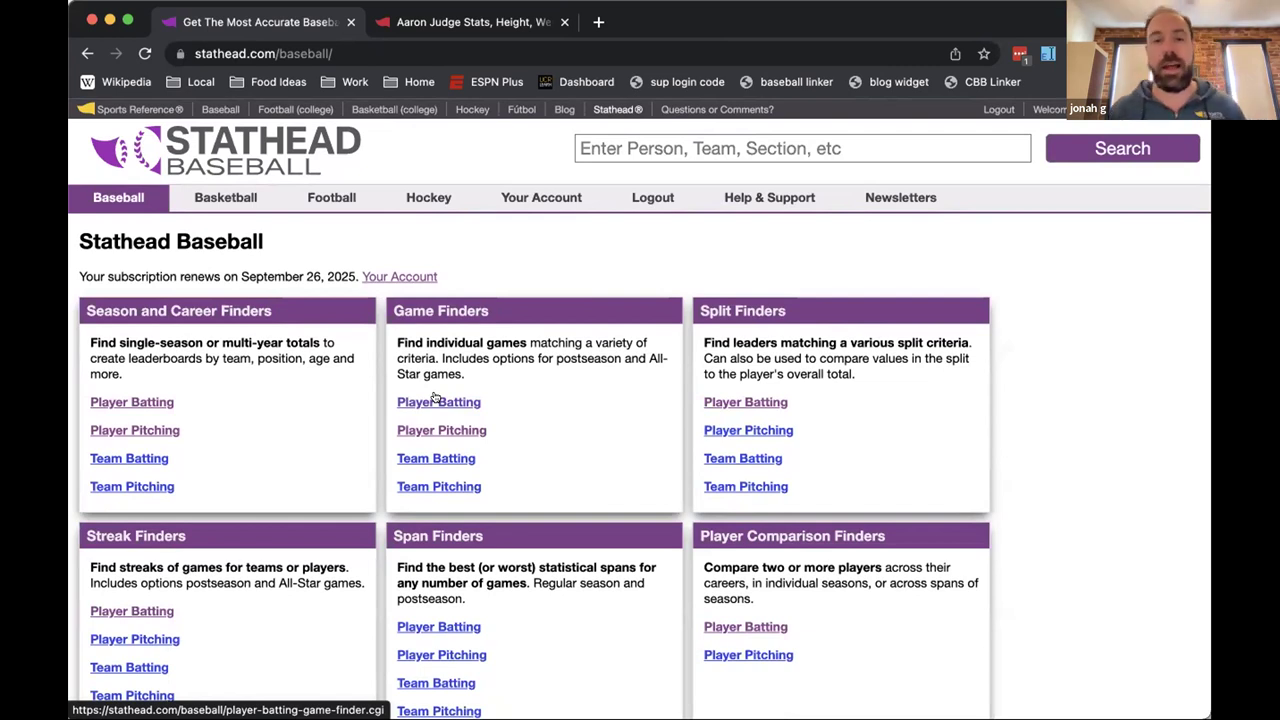
scroll(712, 425, down, 2)
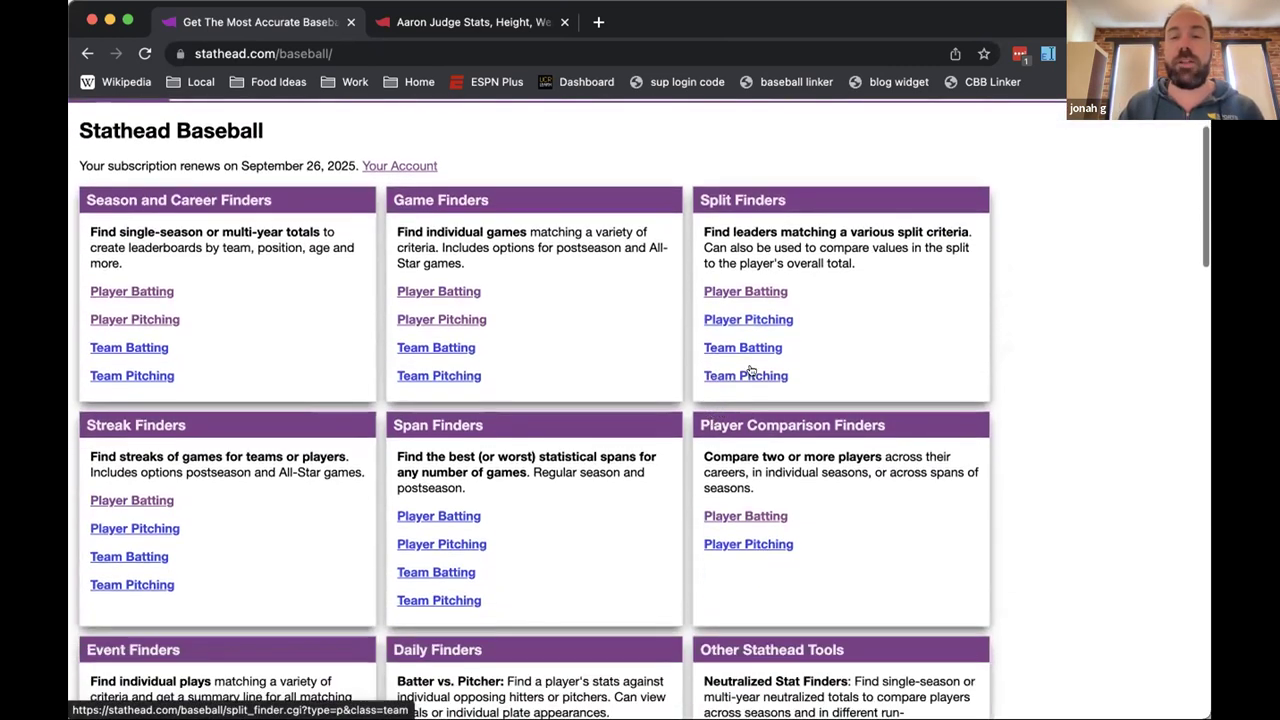
scroll(751, 371, up, 2)
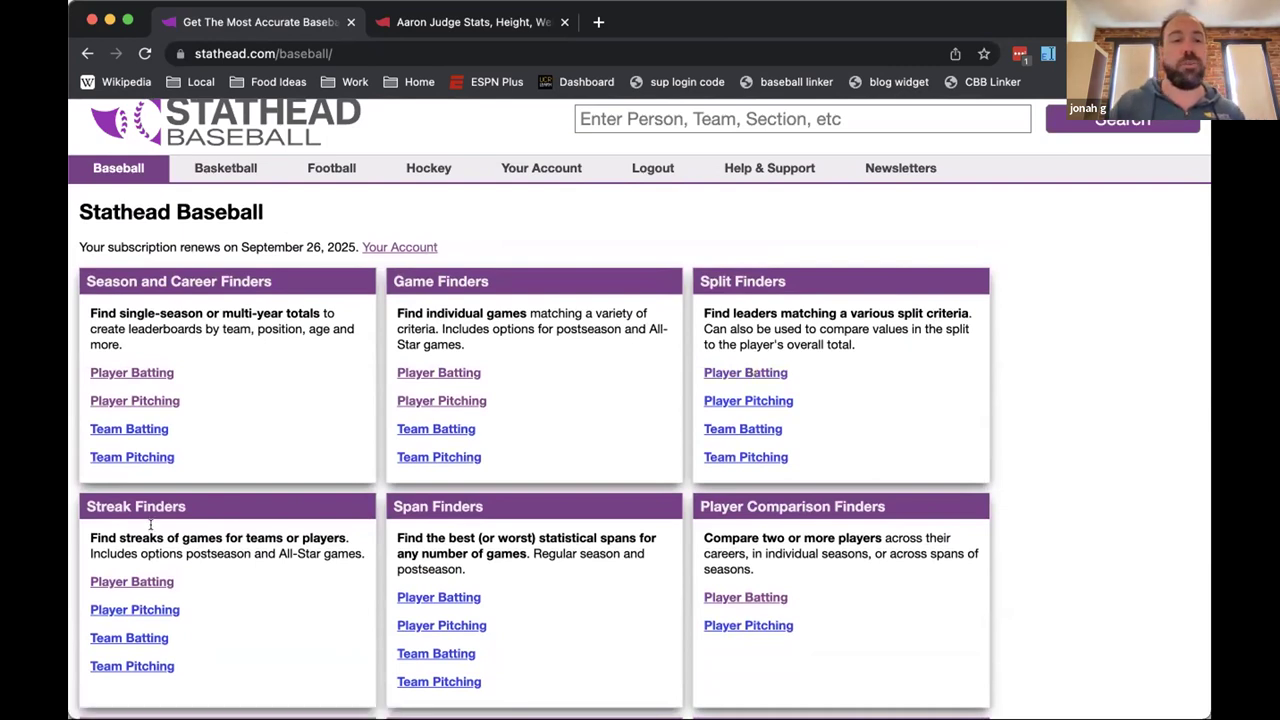
scroll(229, 542, down, 3)
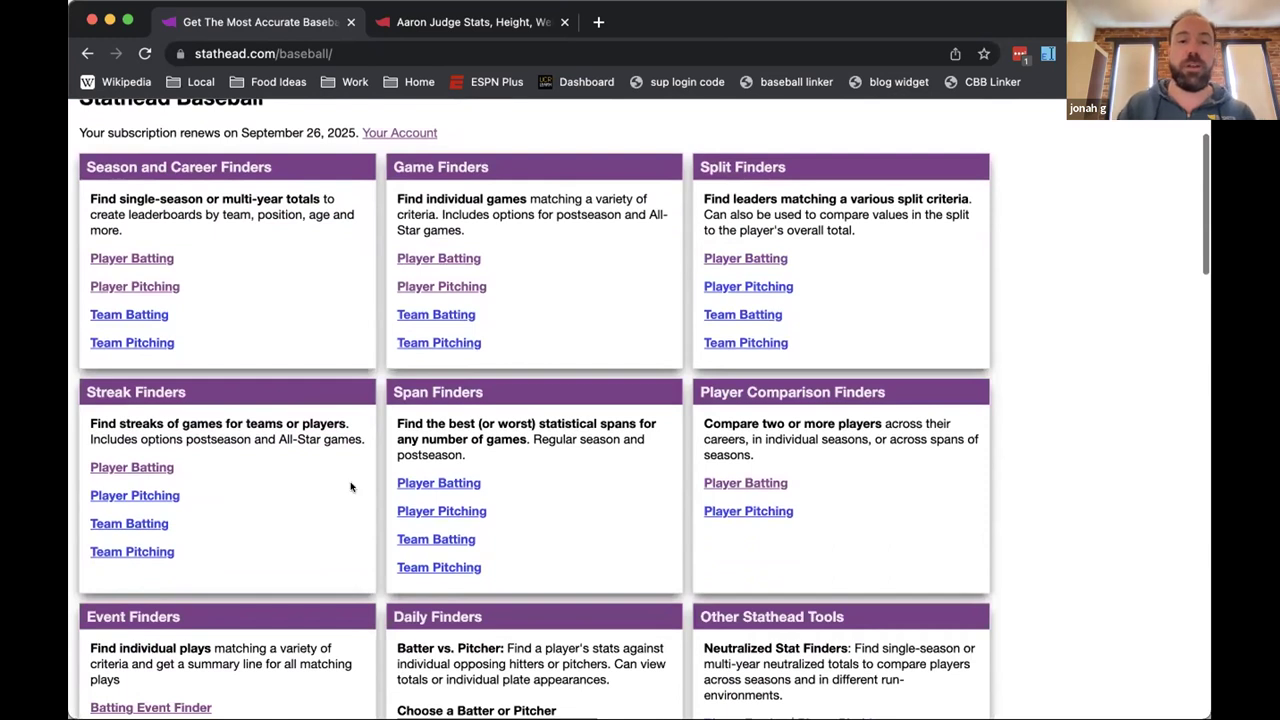
click(446, 482)
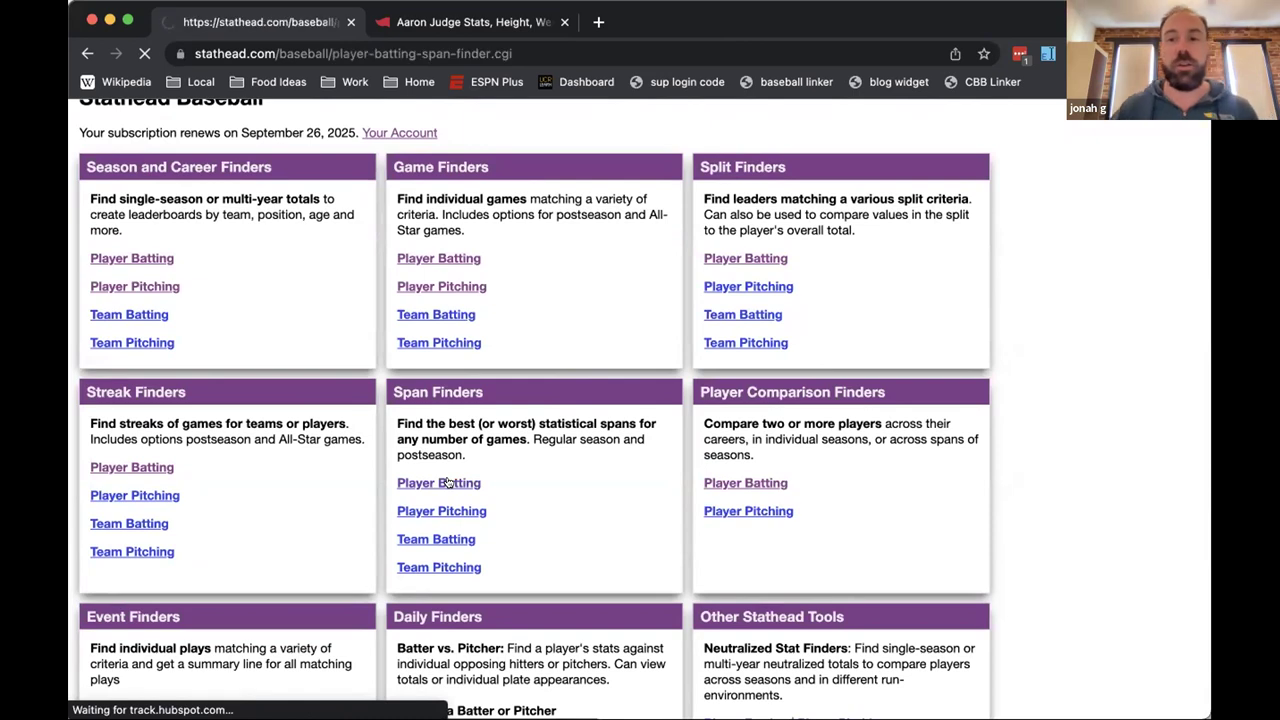
Set the batting span length to 30 games, and look through the season, span, player appearance and filter options
scroll(291, 508, down, 8)
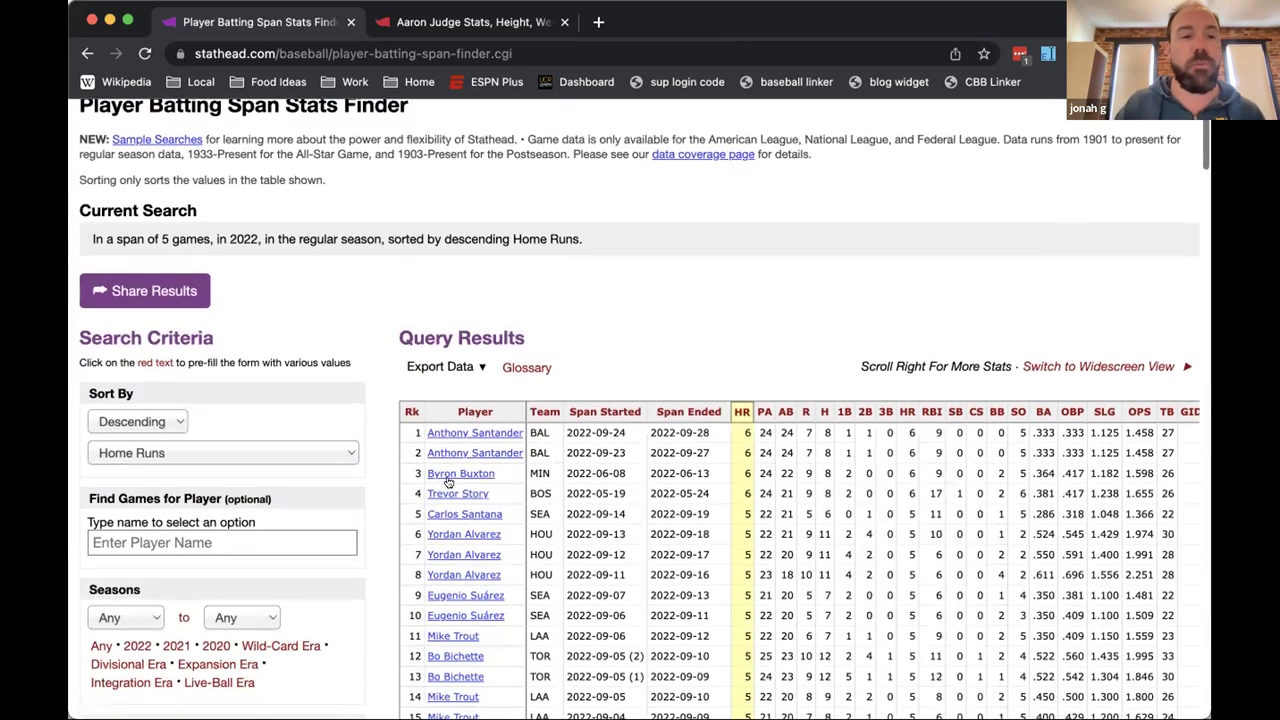
scroll(291, 508, down, 1)
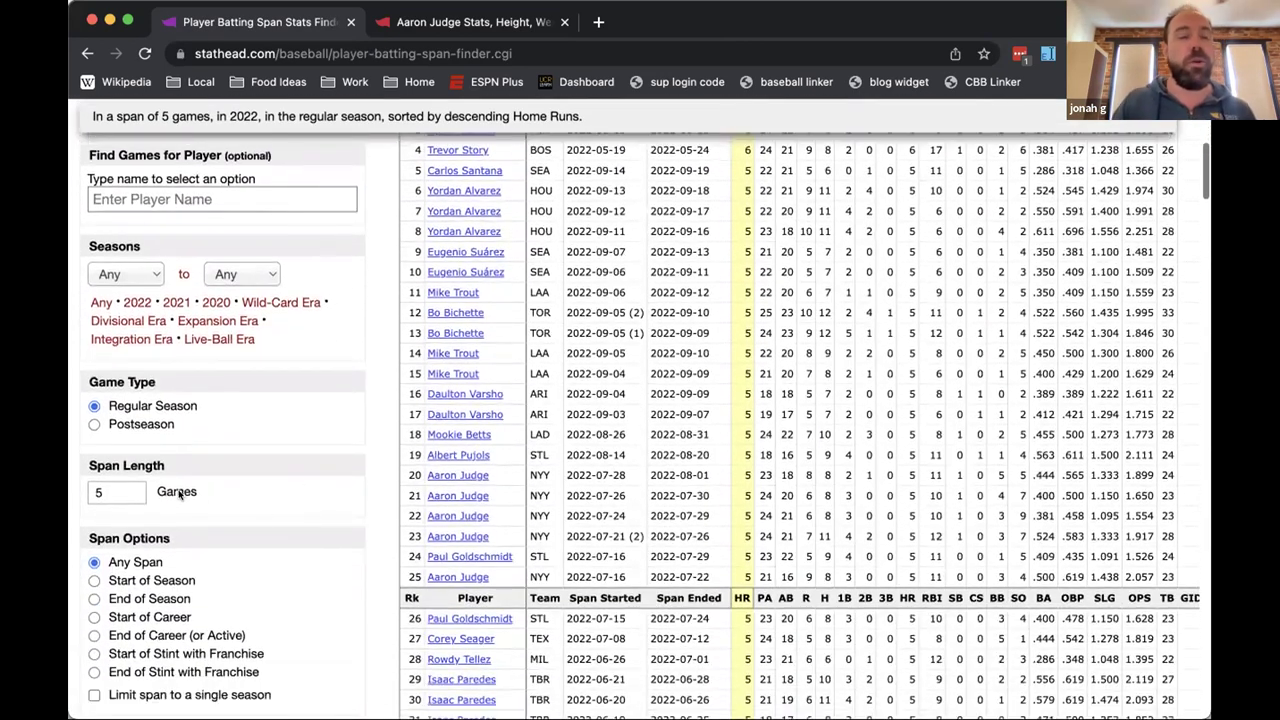
click(104, 488)
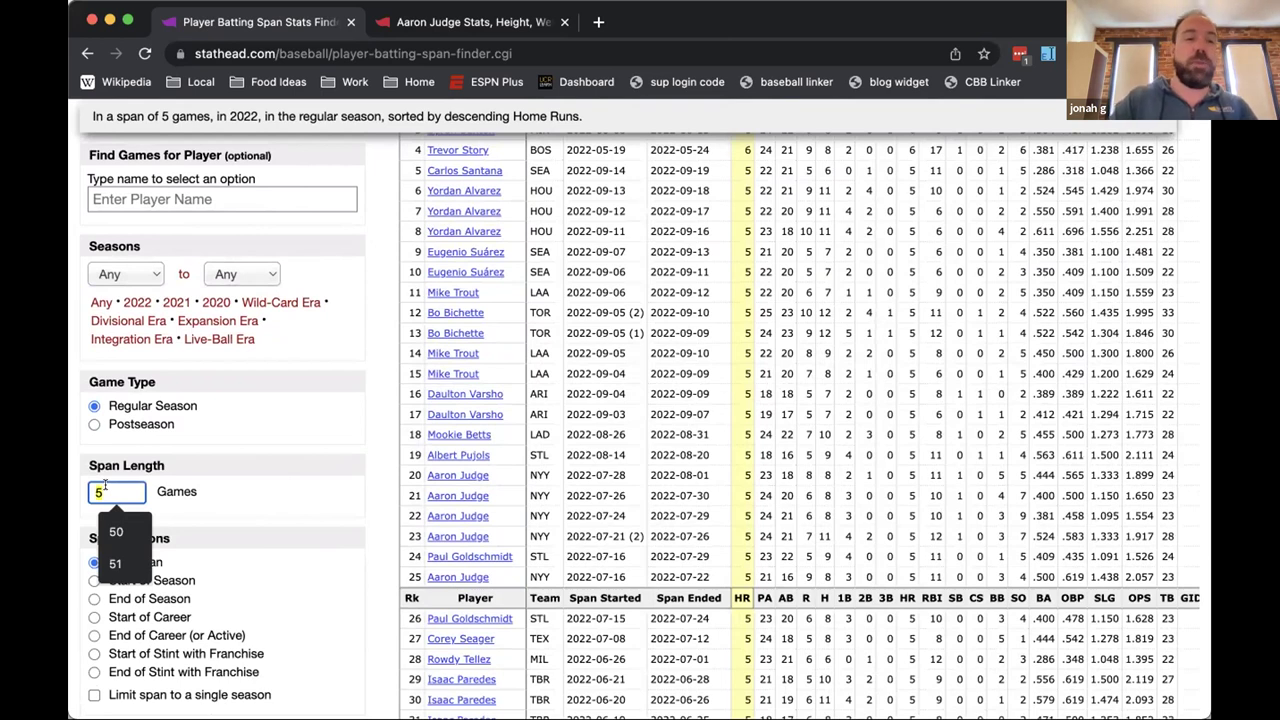
text(30)
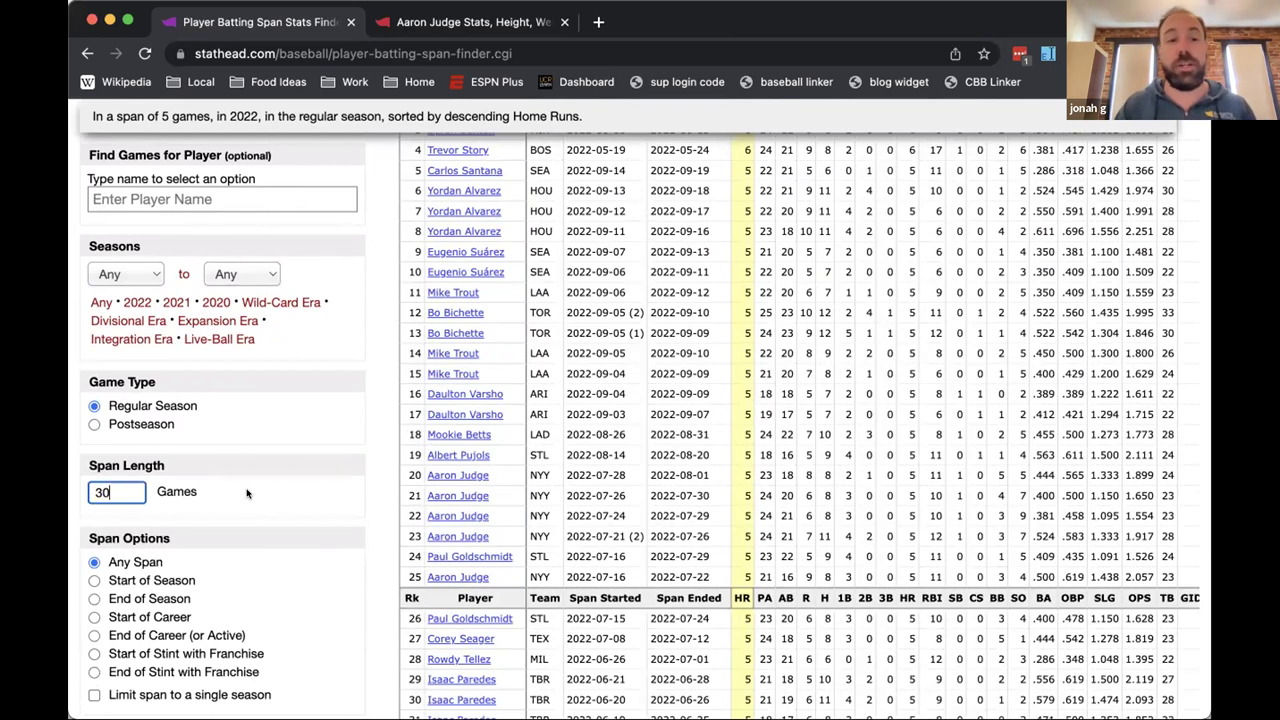
click(247, 487)
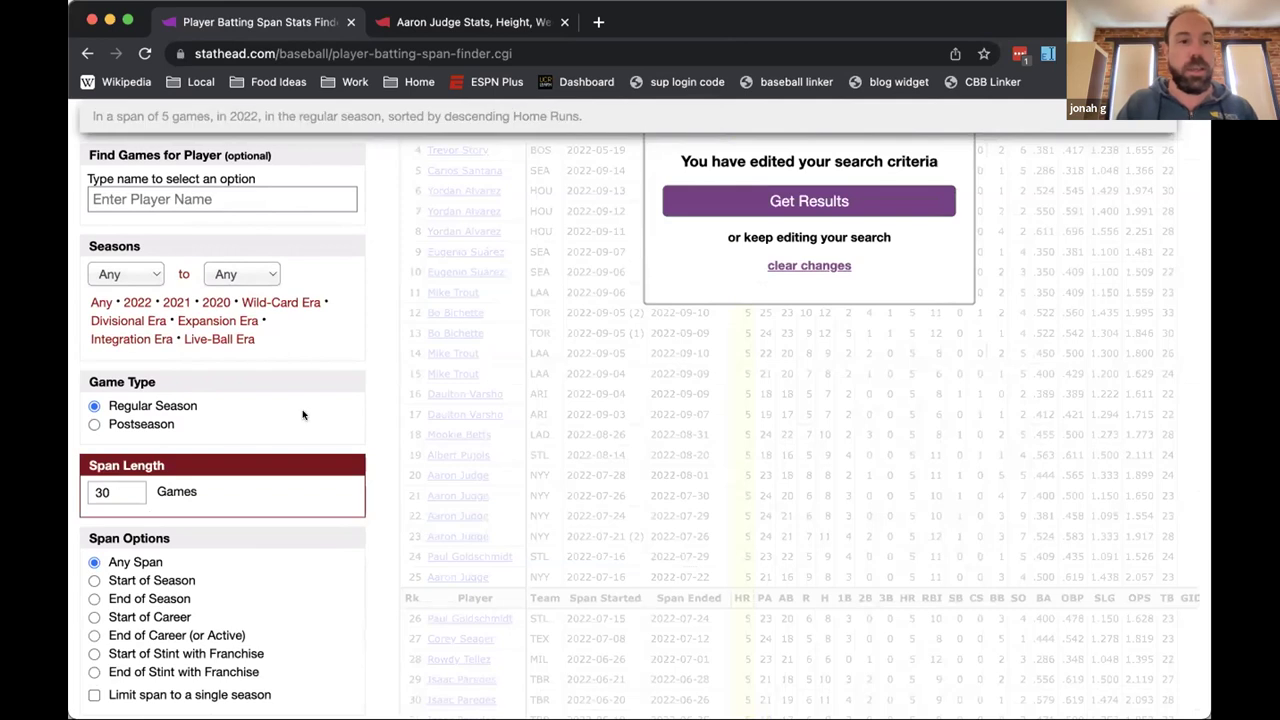
scroll(300, 414, up, 2)
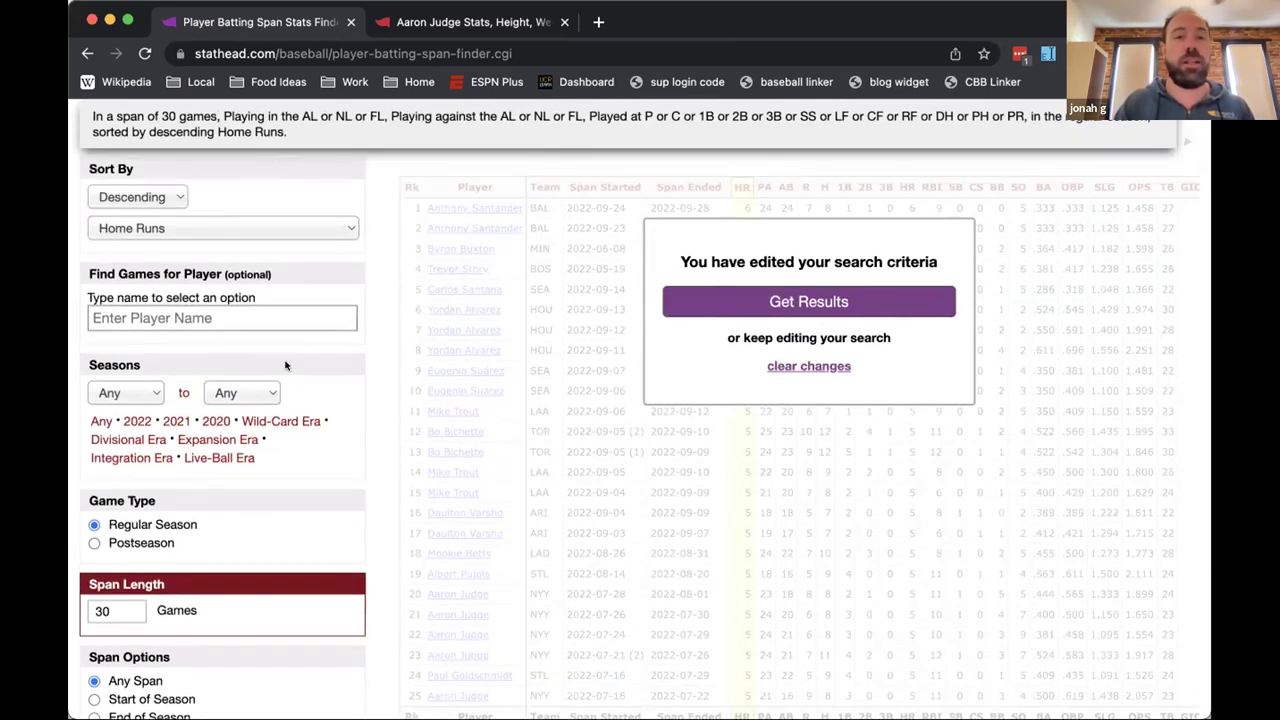
scroll(200, 400, down, 5)
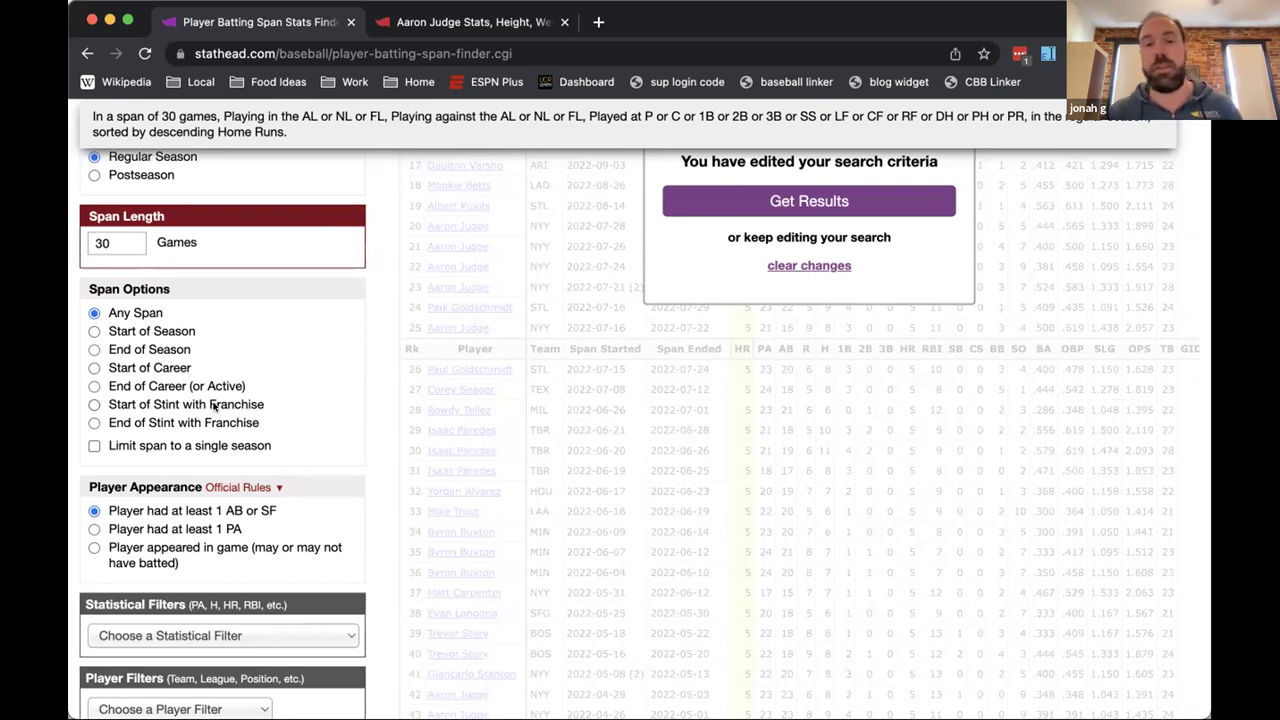
scroll(213, 405, down, 4)
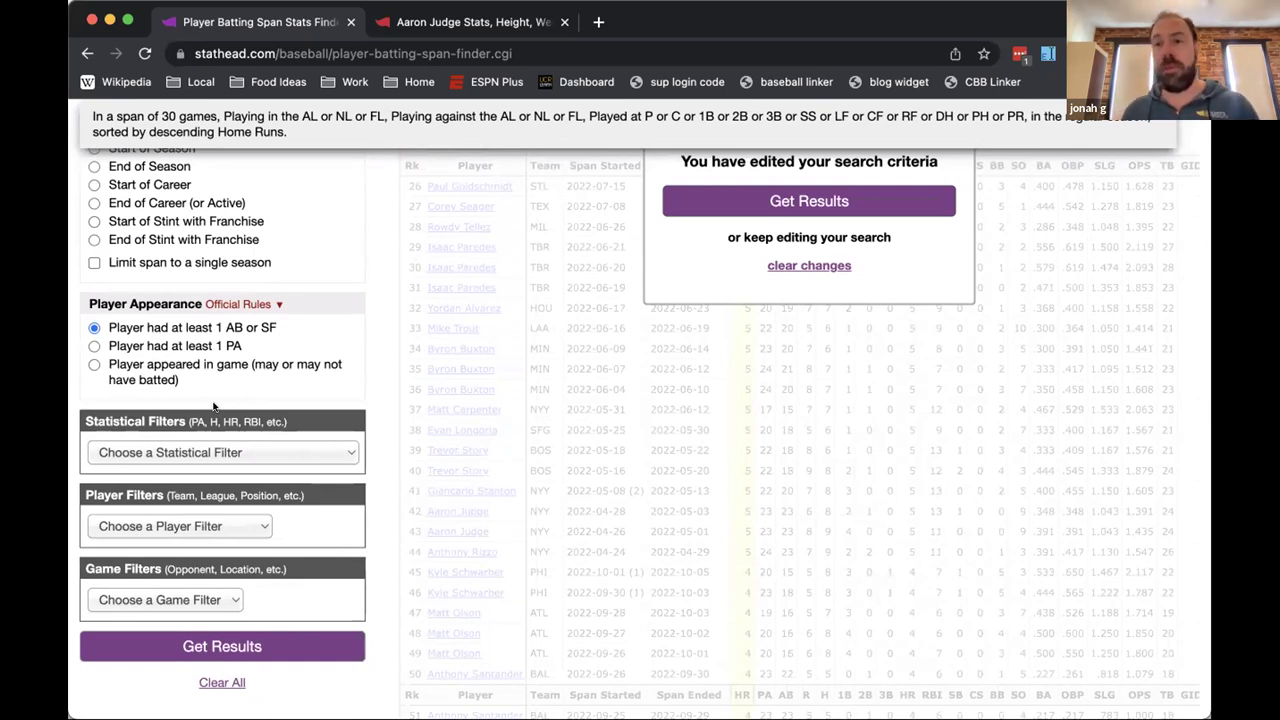
Return to the Stathead Baseball overview, open the Player Batting split finder and go to its split criteria
click(87, 54)
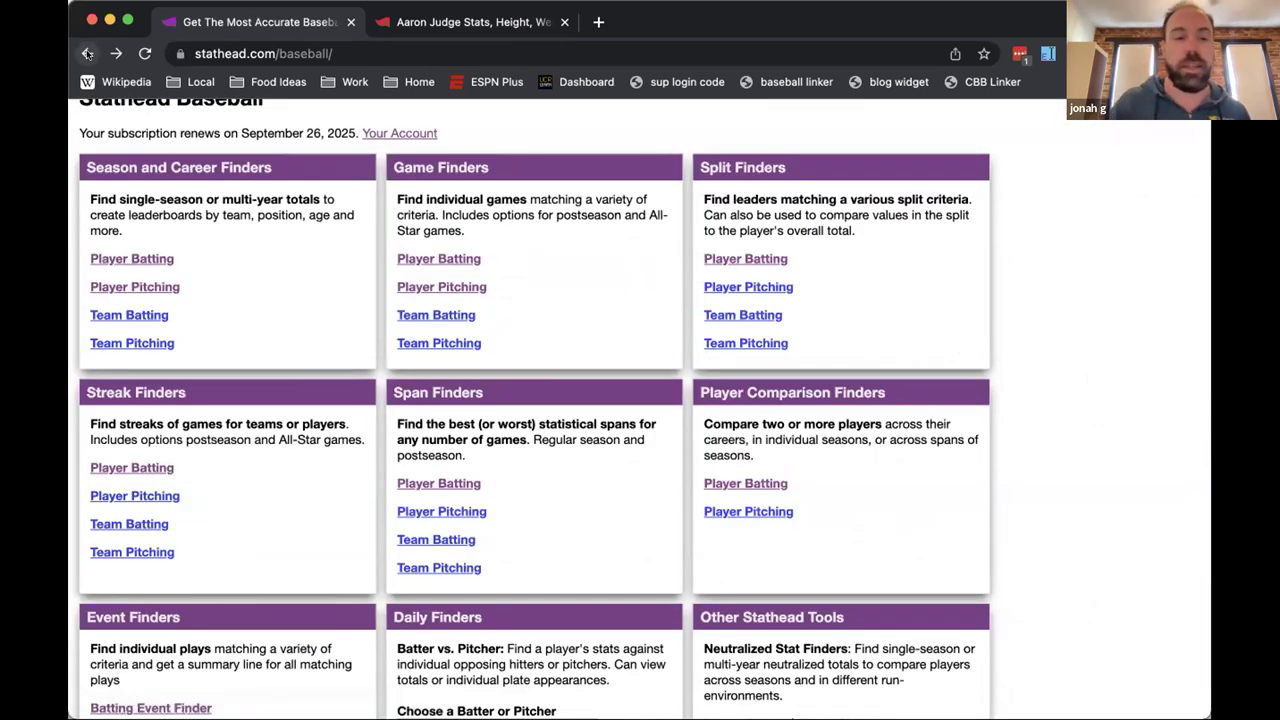
scroll(785, 228, down, 1)
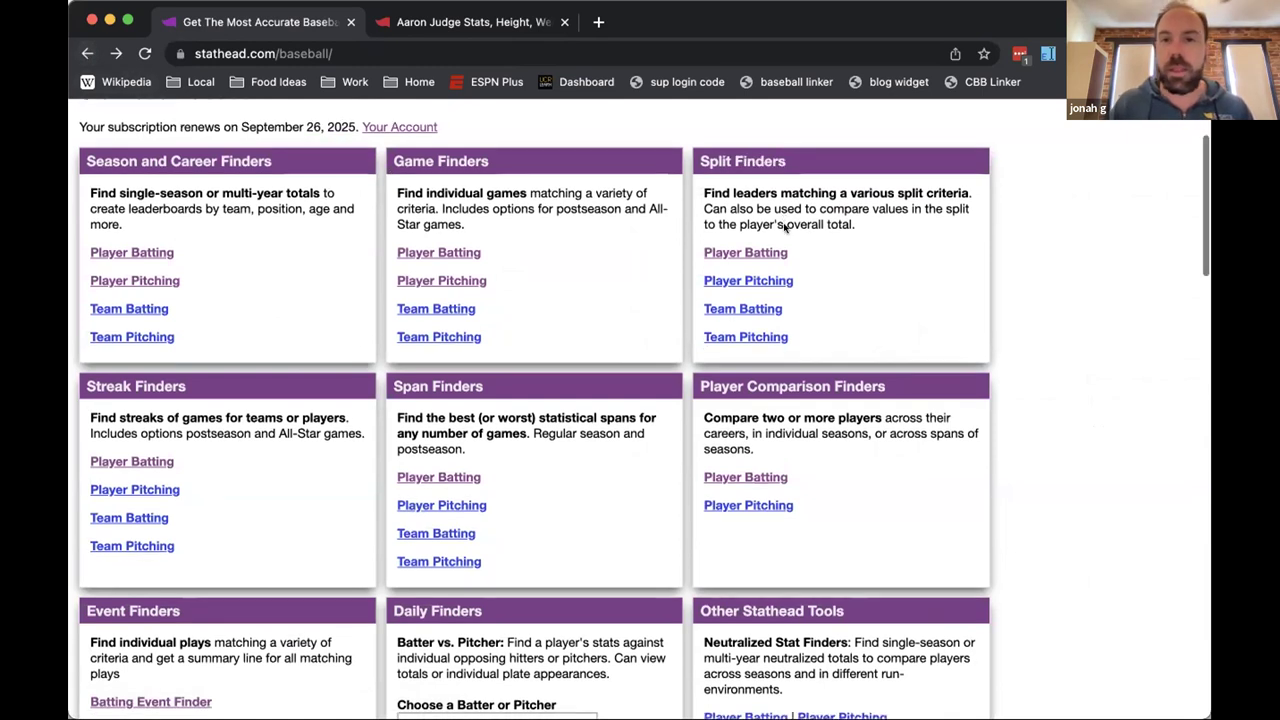
scroll(768, 254, down, 1)
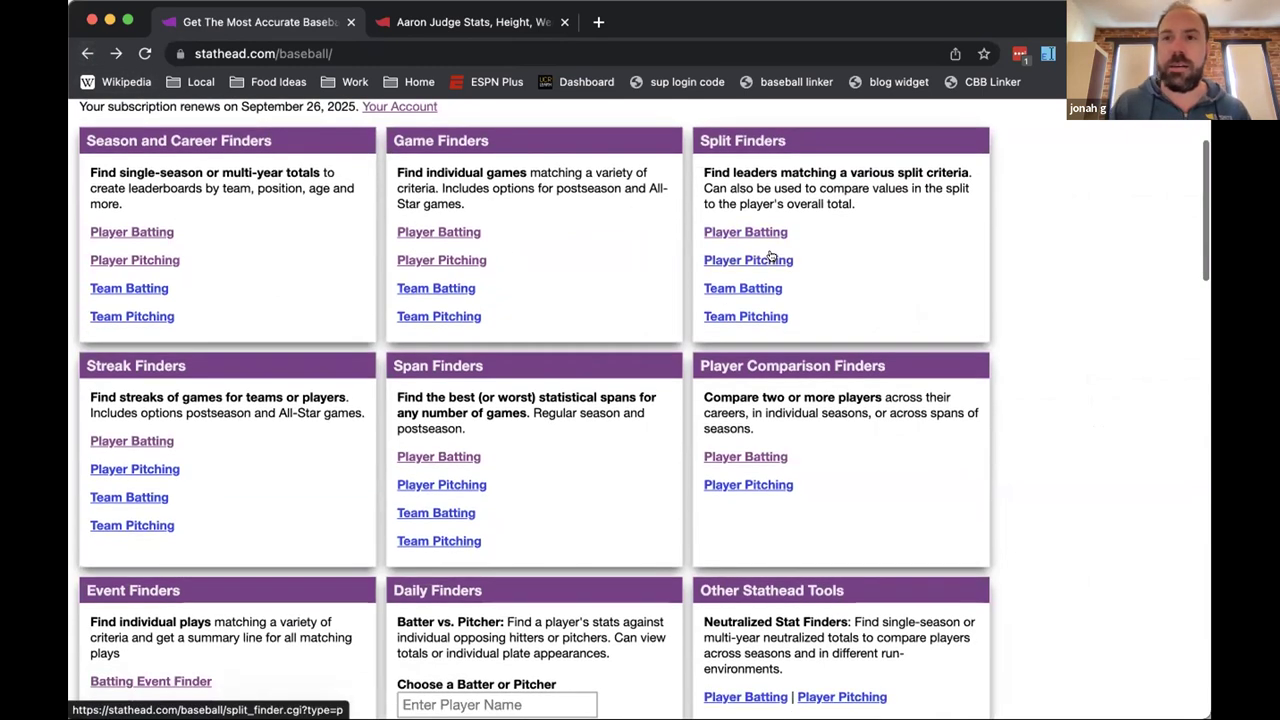
click(762, 230)
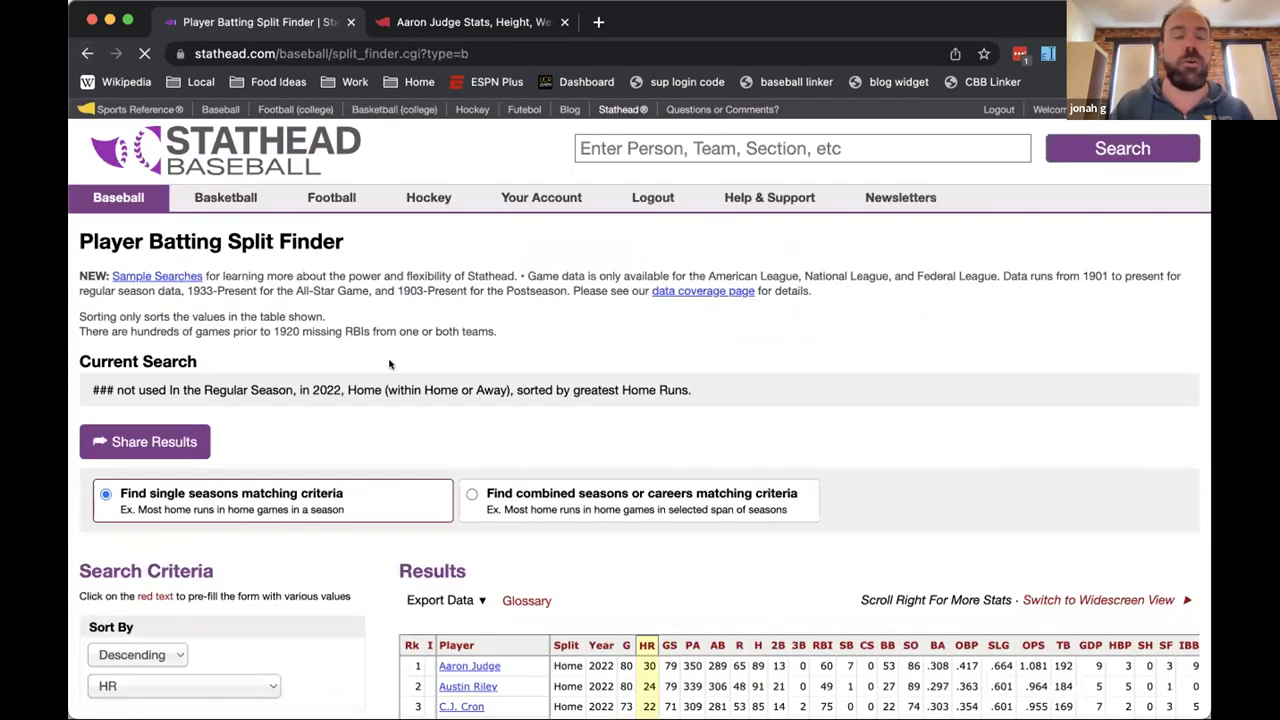
scroll(390, 364, down, 5)
scroll(390, 364, down, 3)
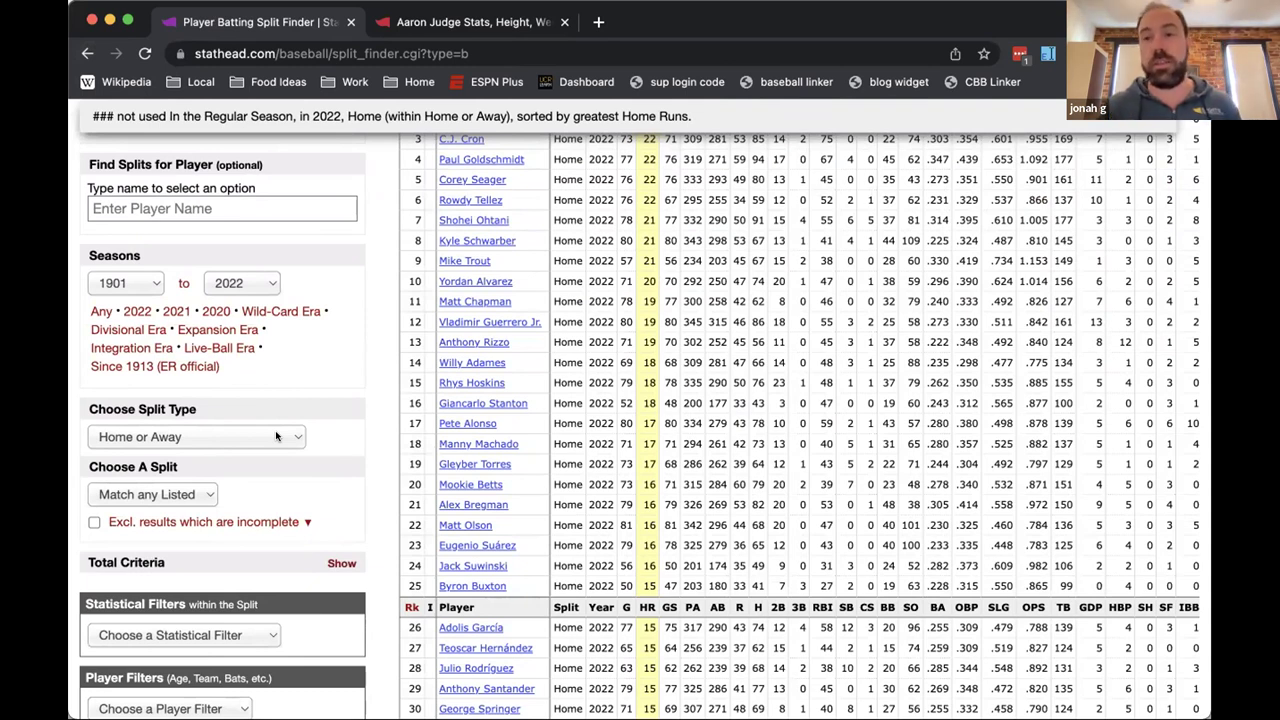
Look through the split types, and choose vs. Ground Ball/Fly Ball Pitchers with the vs. GrndBall split
click(277, 436)
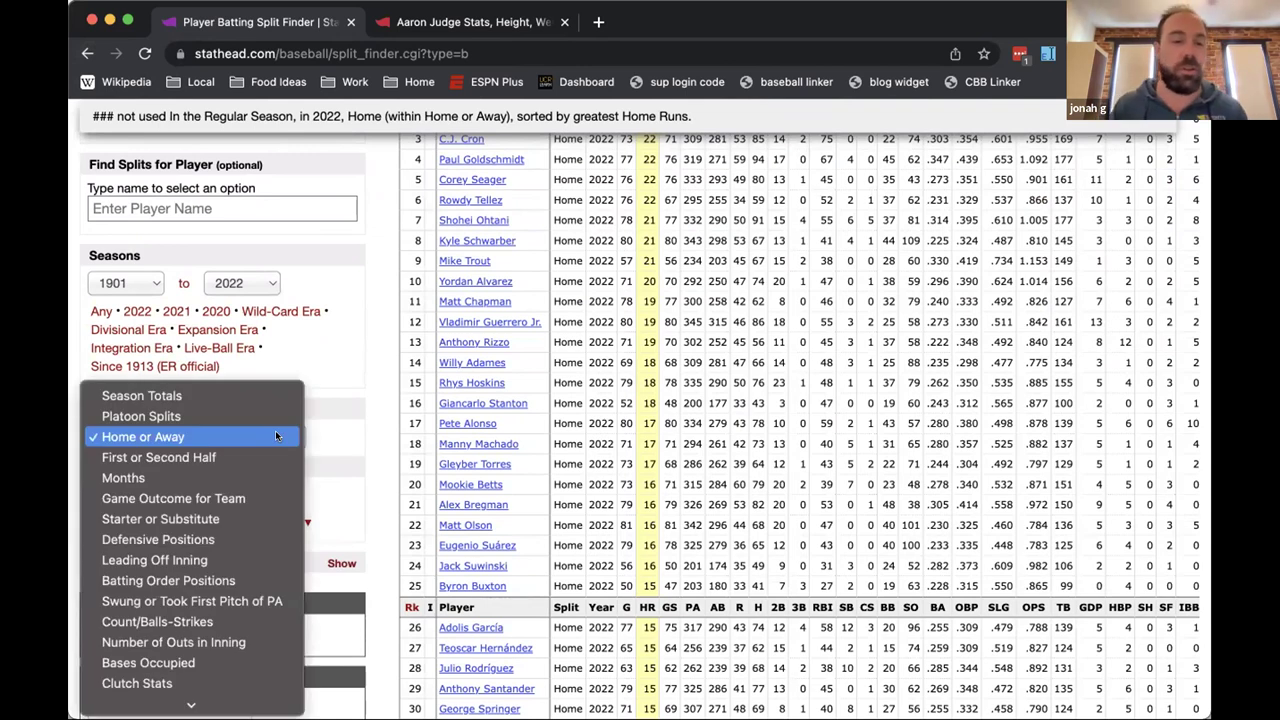
scroll(275, 436, down, 1)
scroll(275, 430, down, 2)
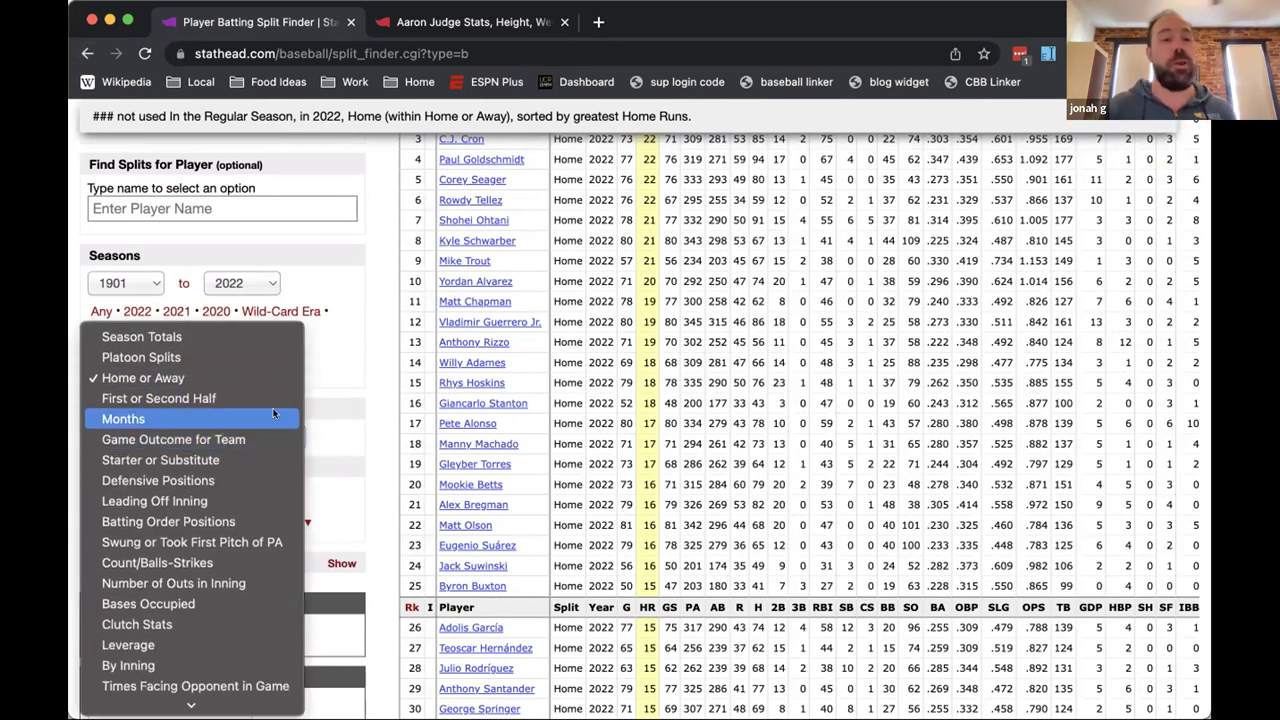
scroll(273, 413, down, 5)
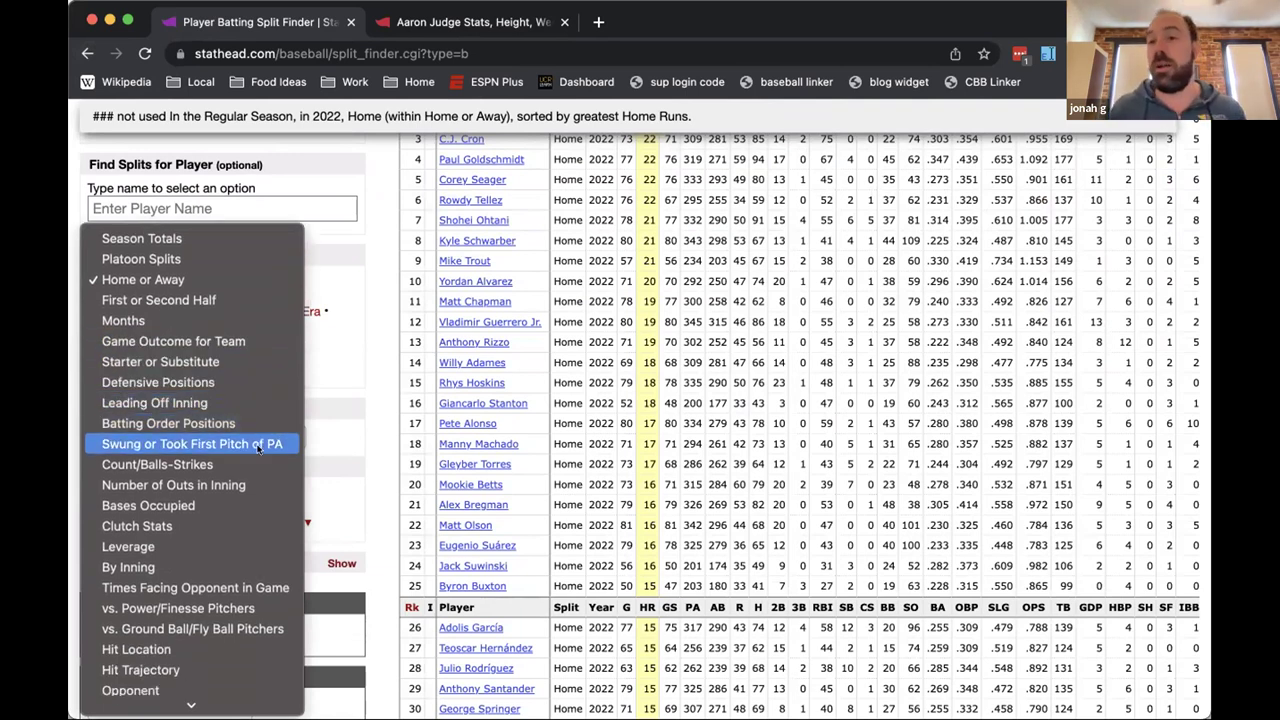
scroll(257, 449, down, 2)
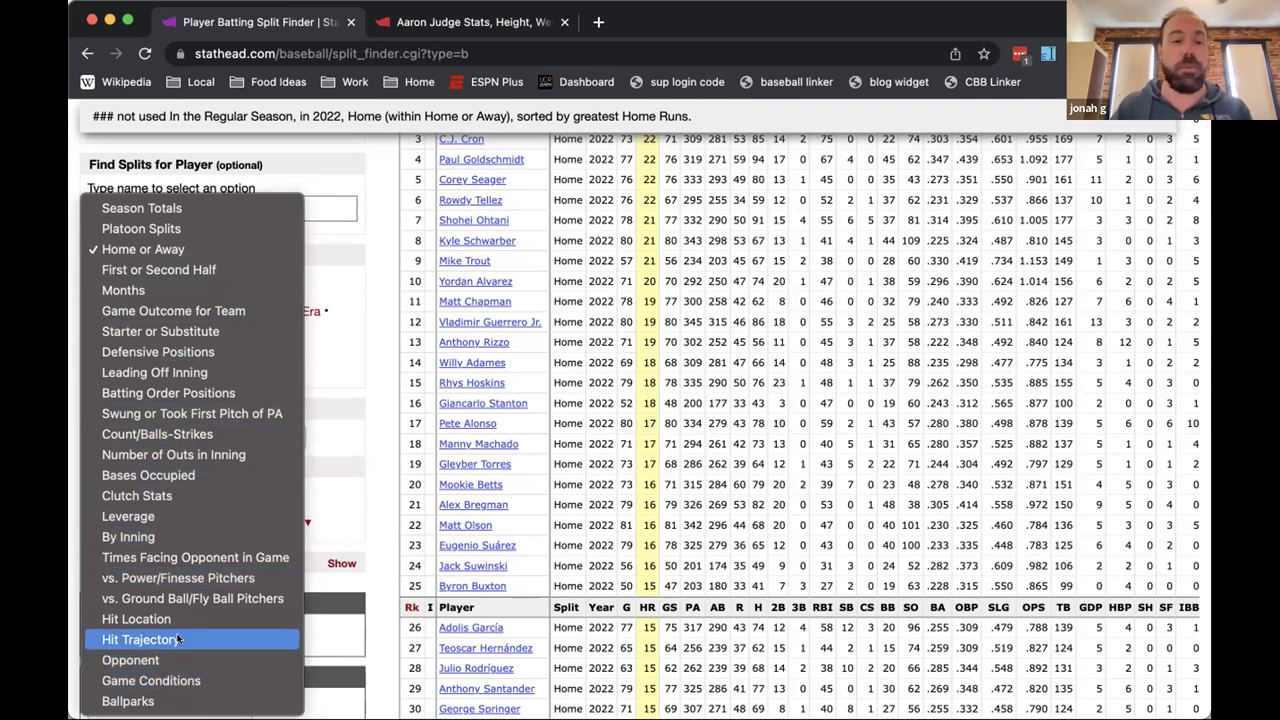
click(195, 598)
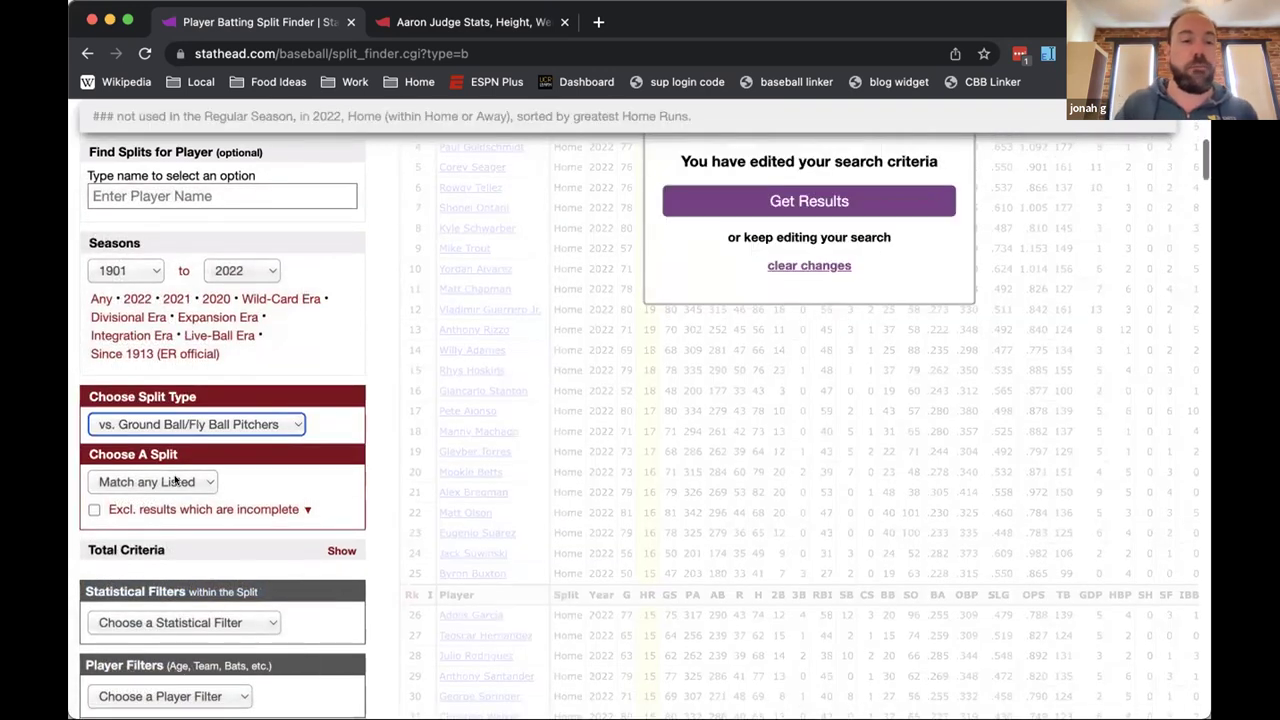
click(177, 482)
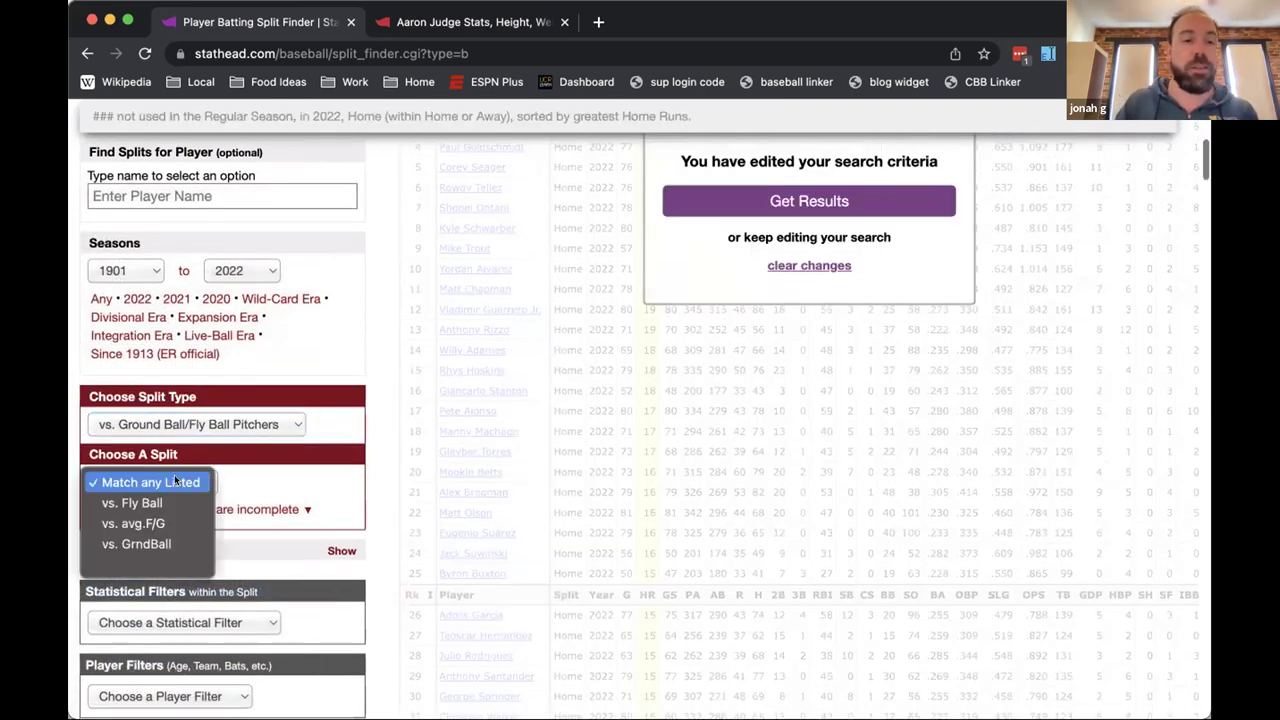
click(140, 544)
scroll(198, 425, up, 2)
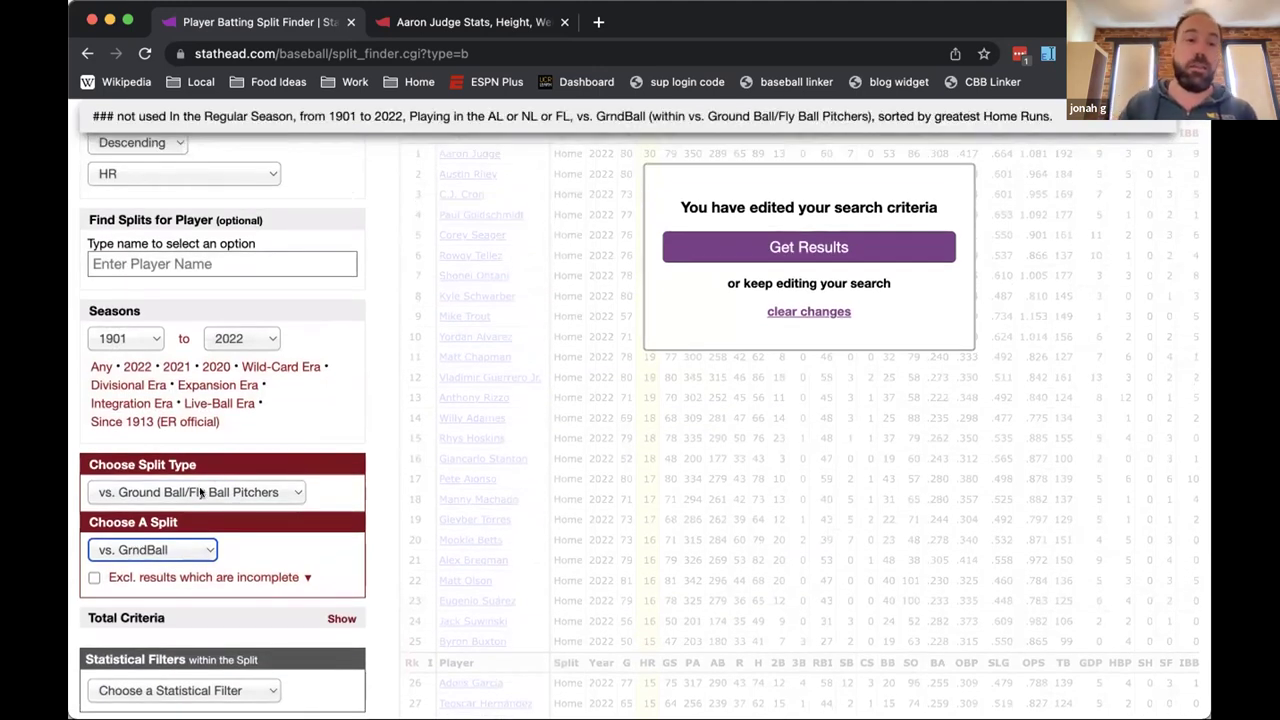
Recheck the split choices, keeping vs. GrndBall, and limit the seasons to 2022
click(165, 552)
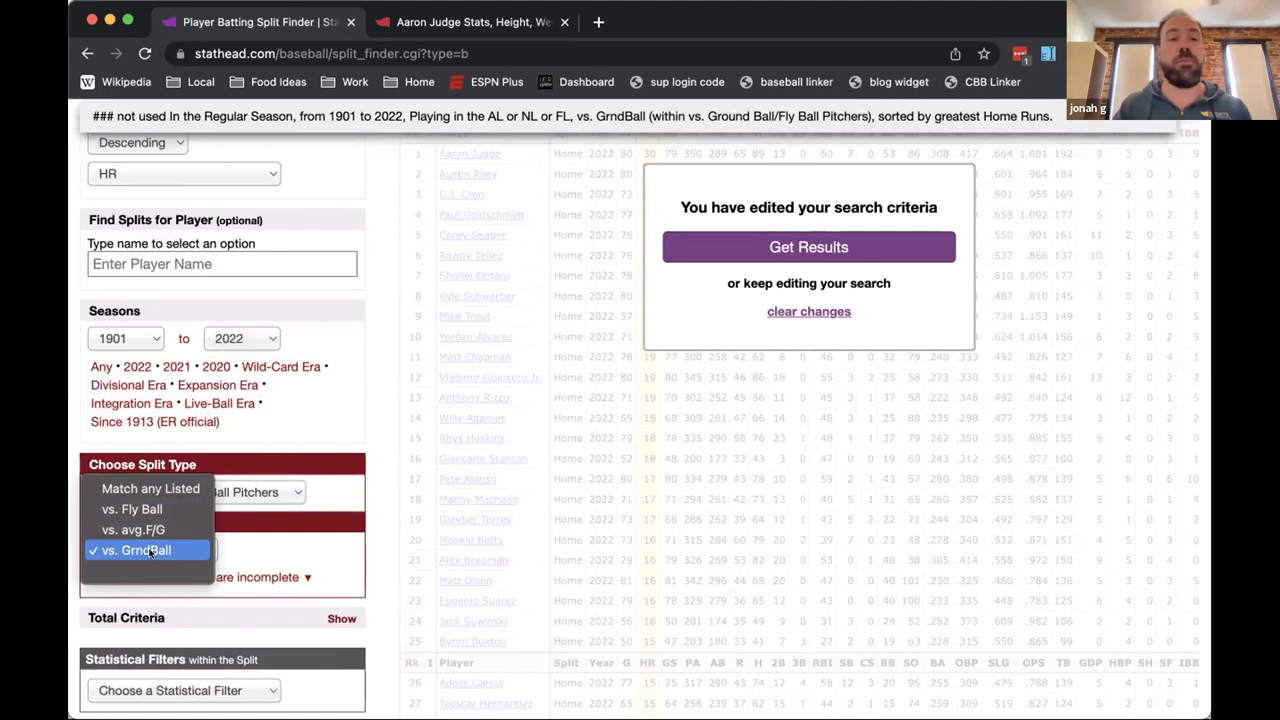
click(150, 550)
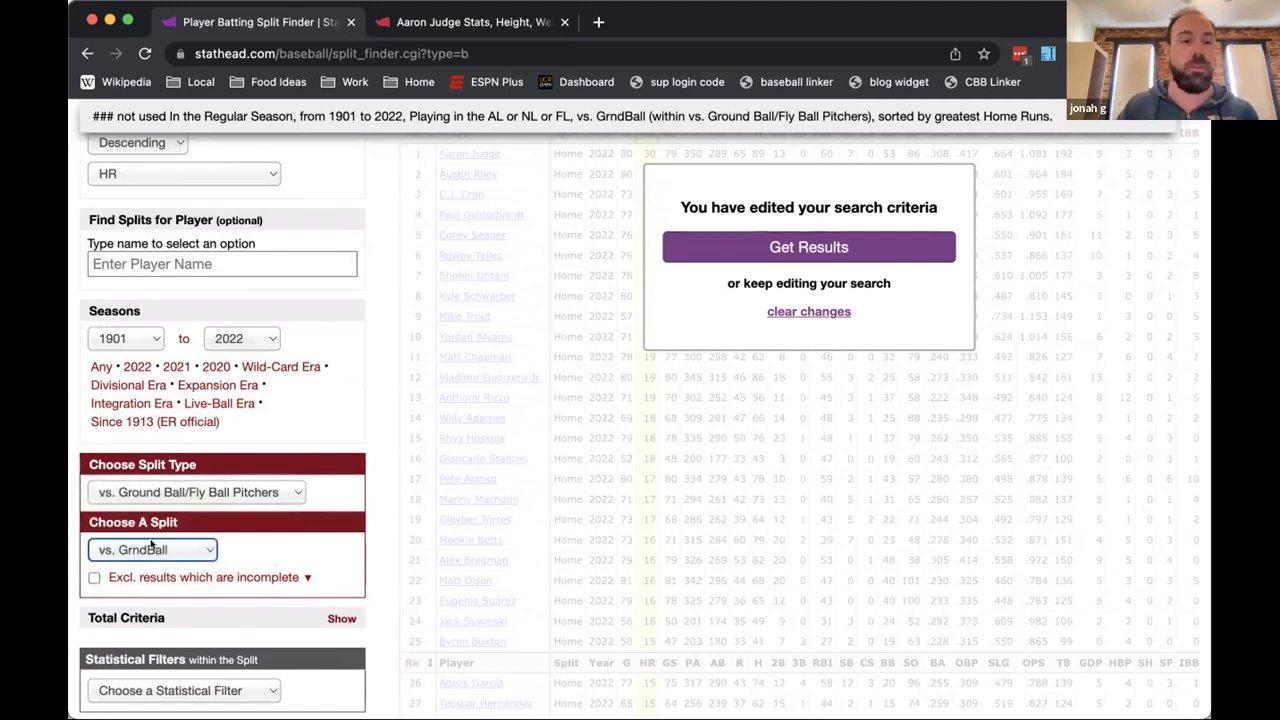
click(136, 367)
scroll(162, 421, up, 4)
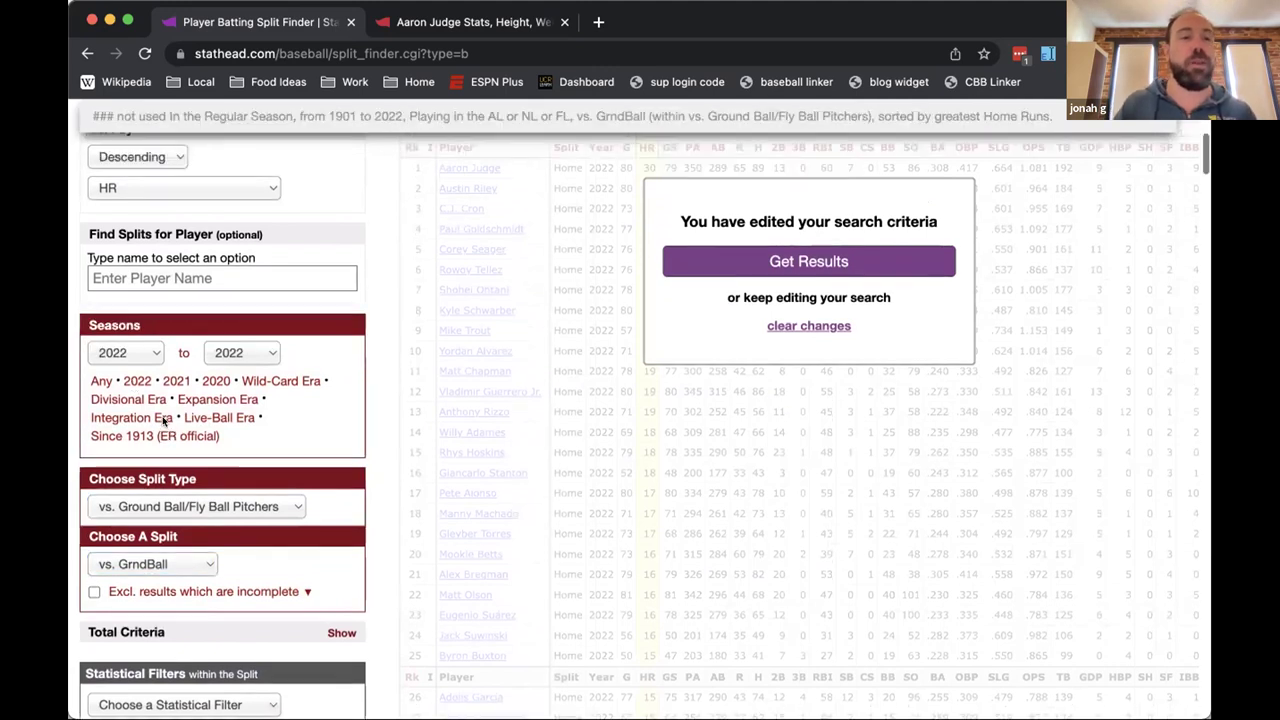
Examine the available statistical filters and player filters without choosing any
scroll(216, 508, down, 7)
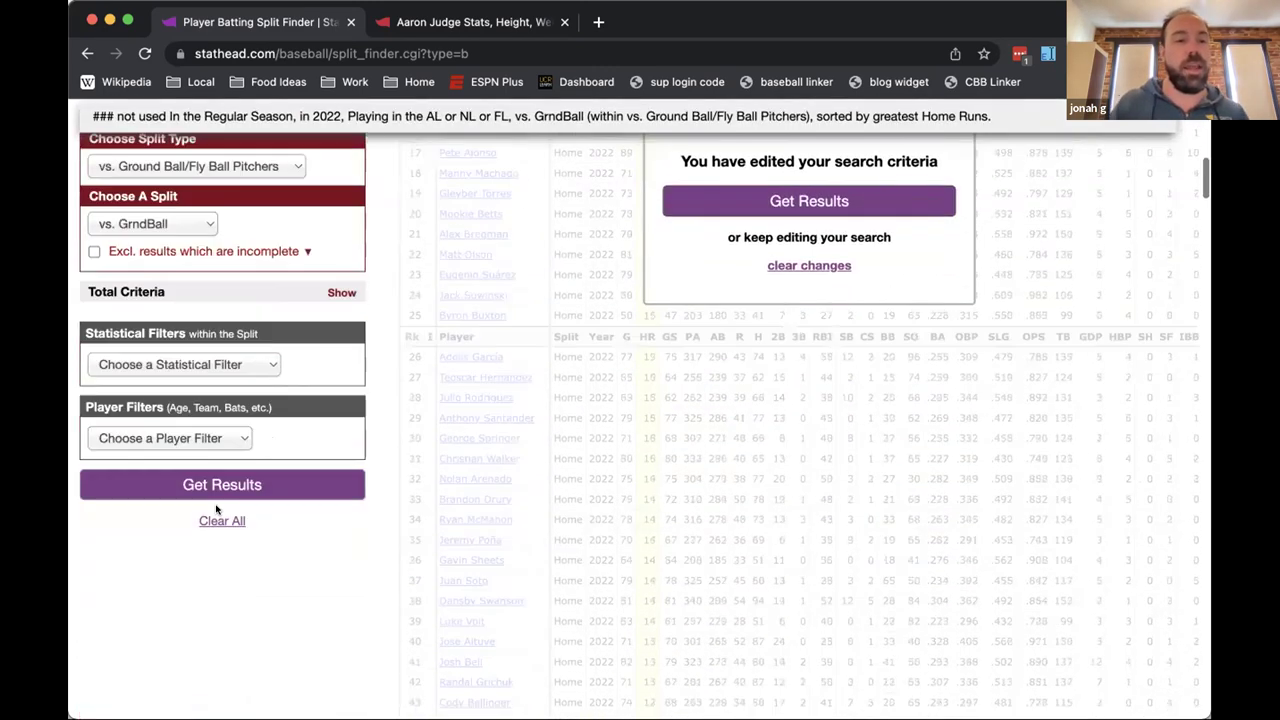
click(220, 364)
scroll(210, 372, up, 5)
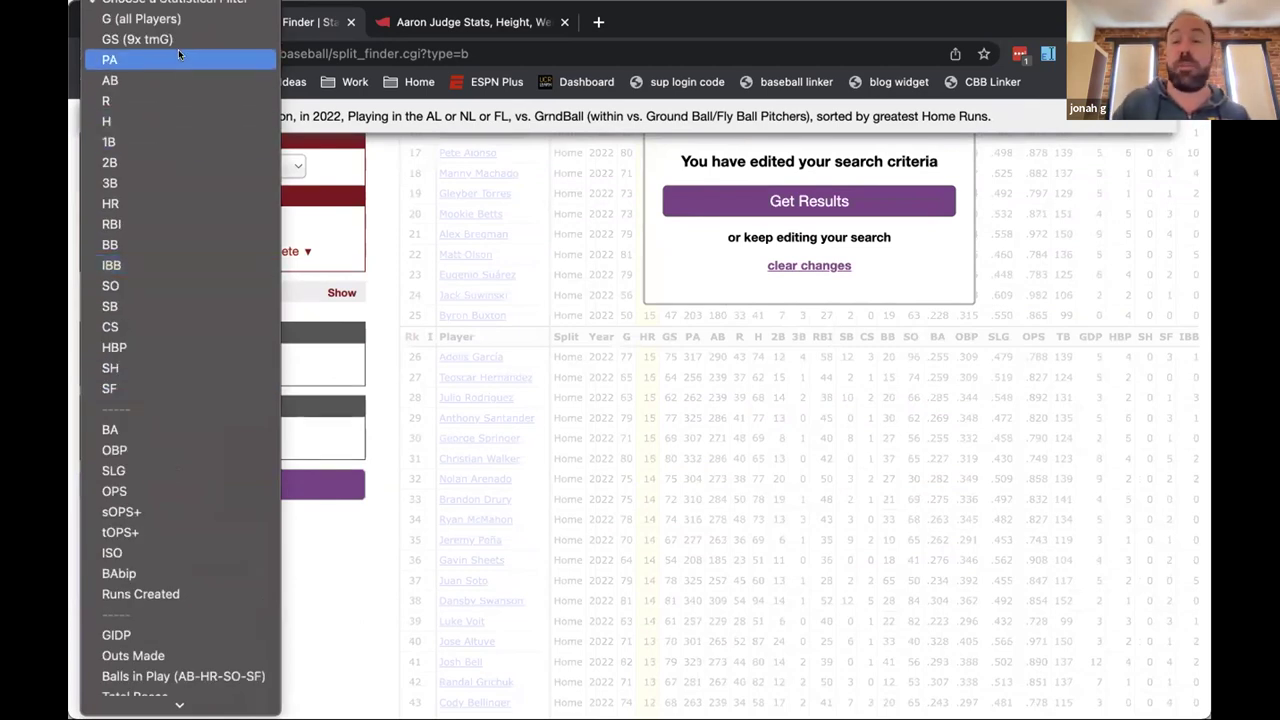
scroll(191, 389, down, 3)
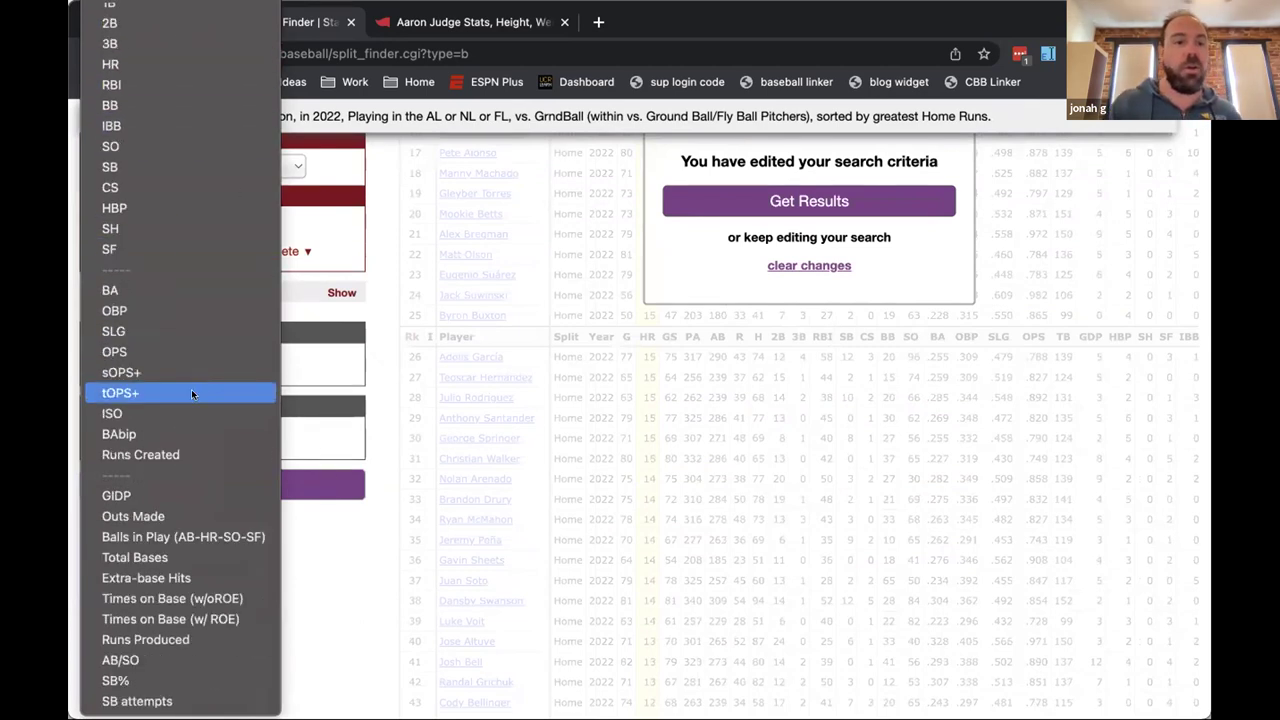
click(328, 386)
click(230, 430)
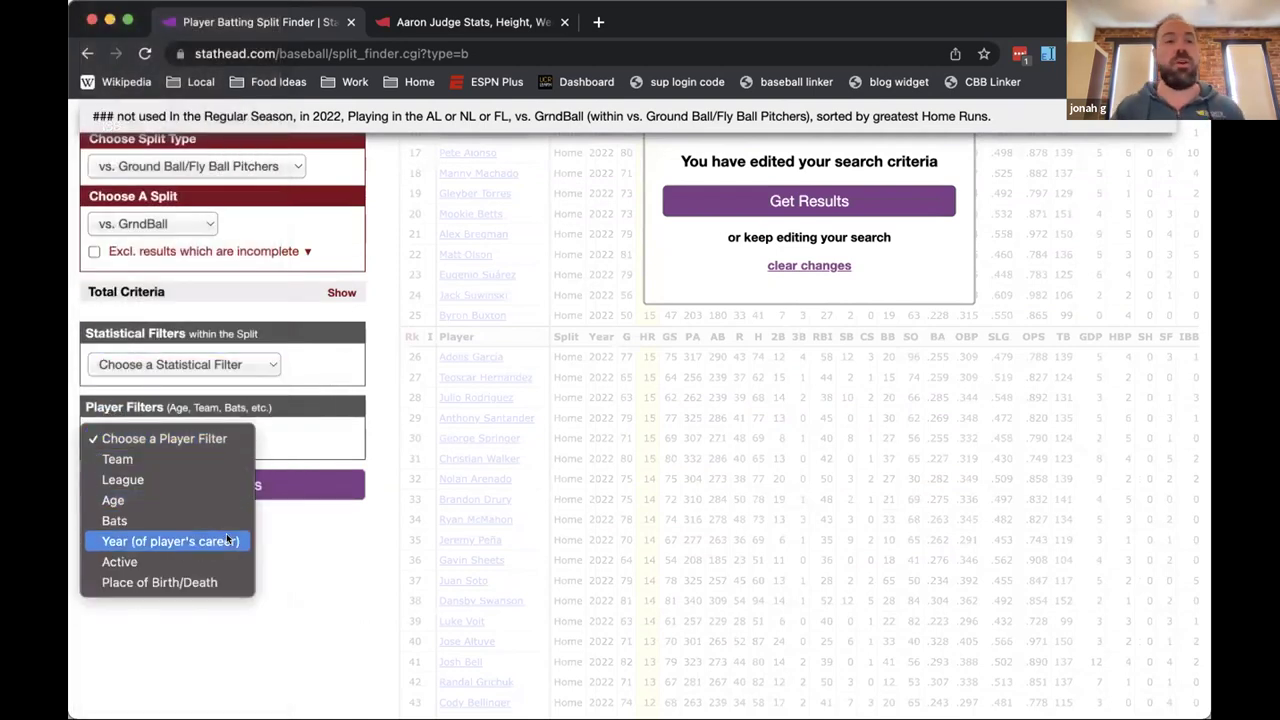
click(363, 397)
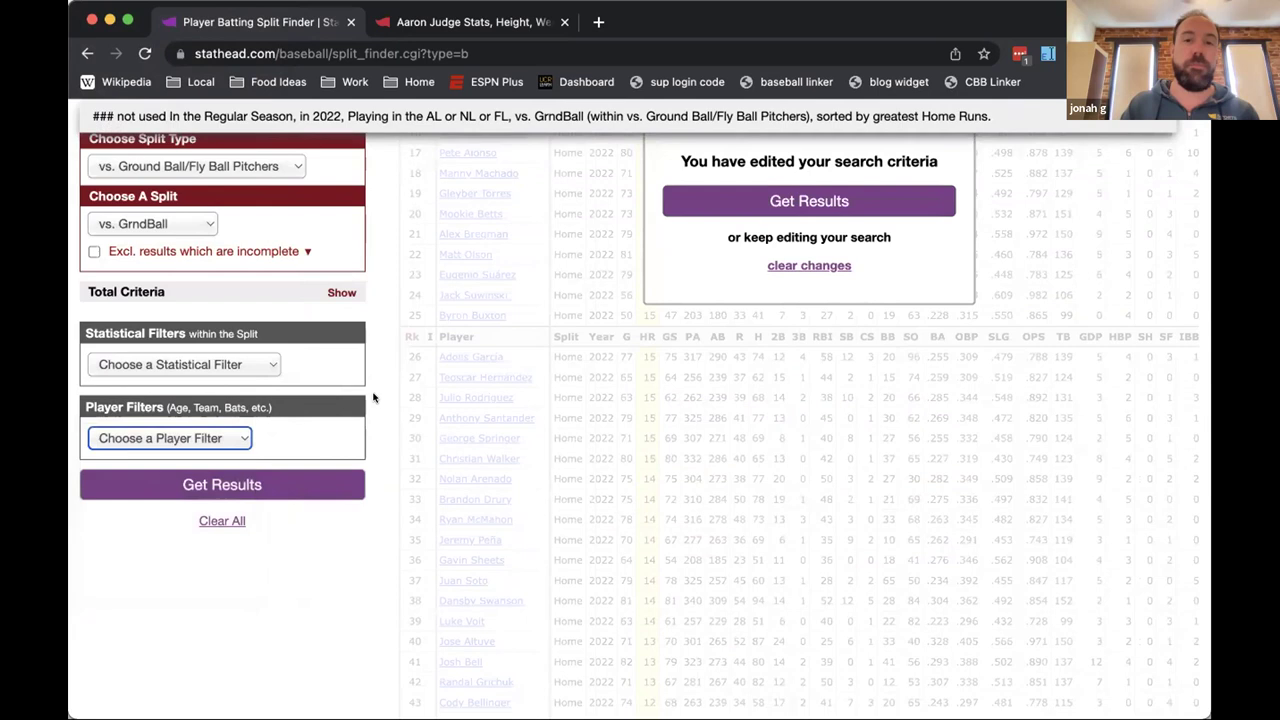
Run the single-season split search for 2022 home runs against ground ball pitchers, and look through the results
scroll(371, 396, up, 10)
scroll(373, 397, down, 5)
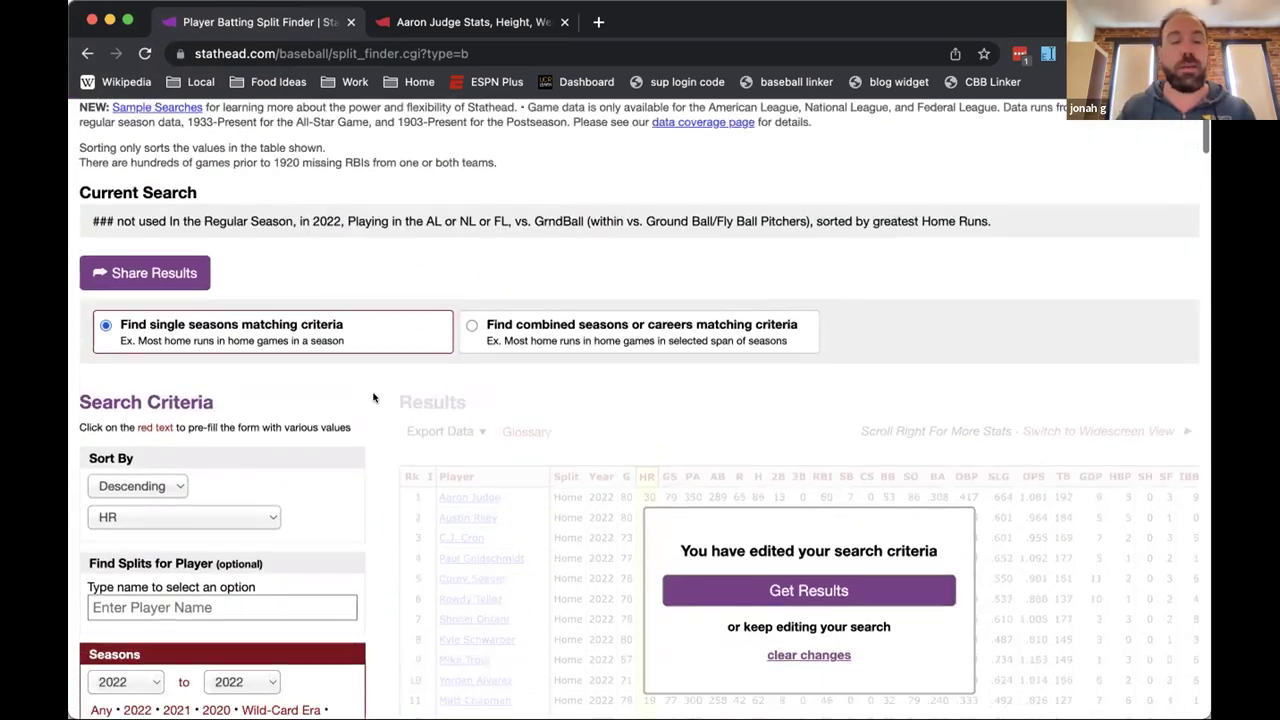
click(693, 370)
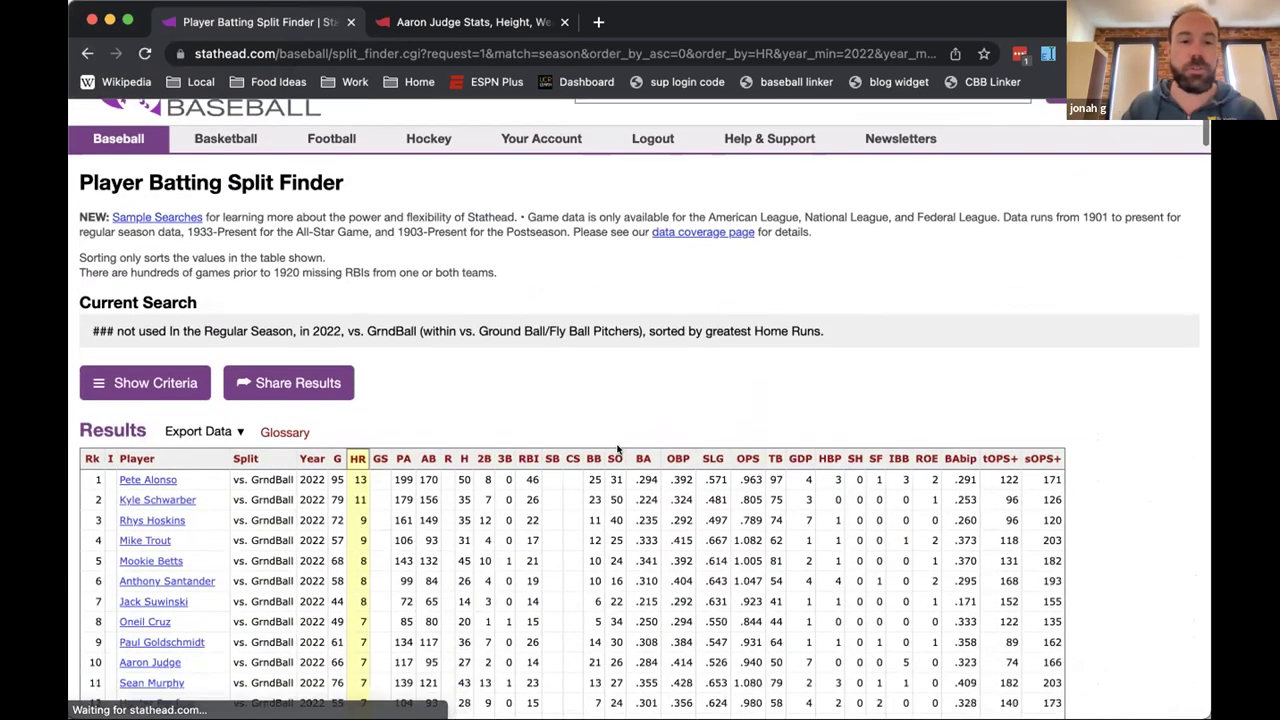
scroll(617, 450, down, 2)
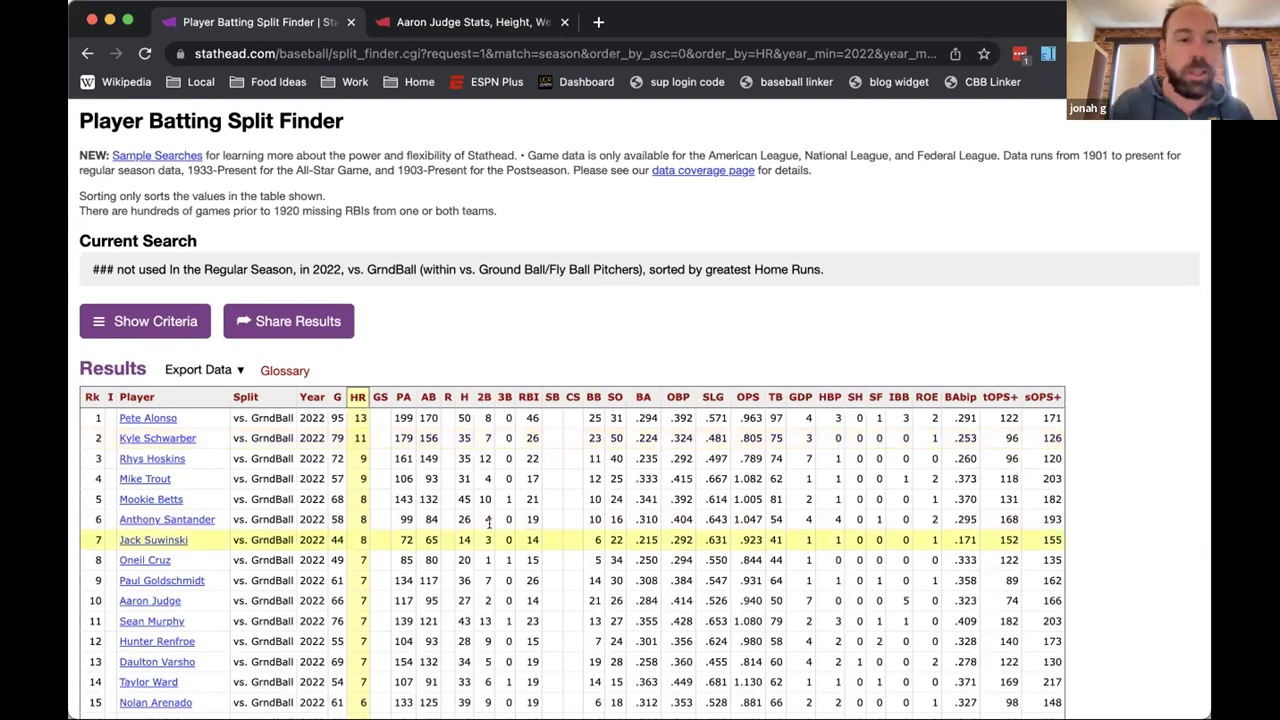
scroll(250, 540, up, 2)
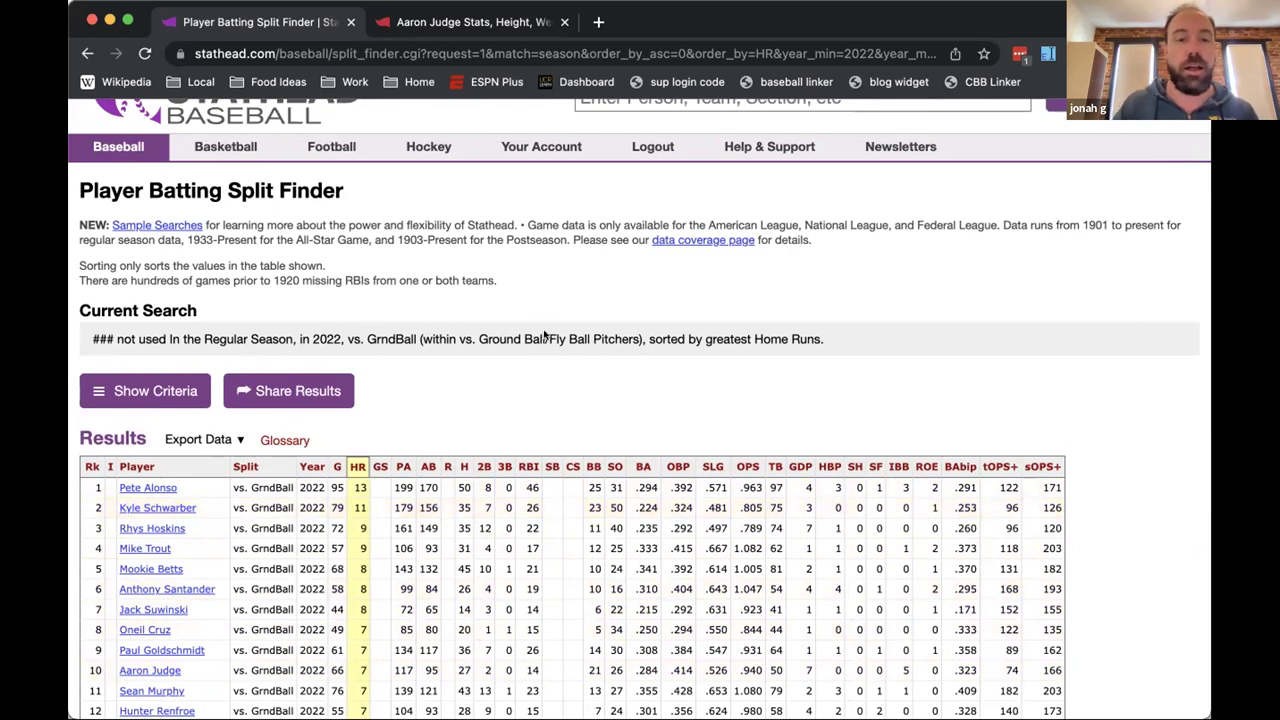
Go back to the Stathead Baseball overview and look through the event, daily and other finders
scroll(238, 300, up, 1)
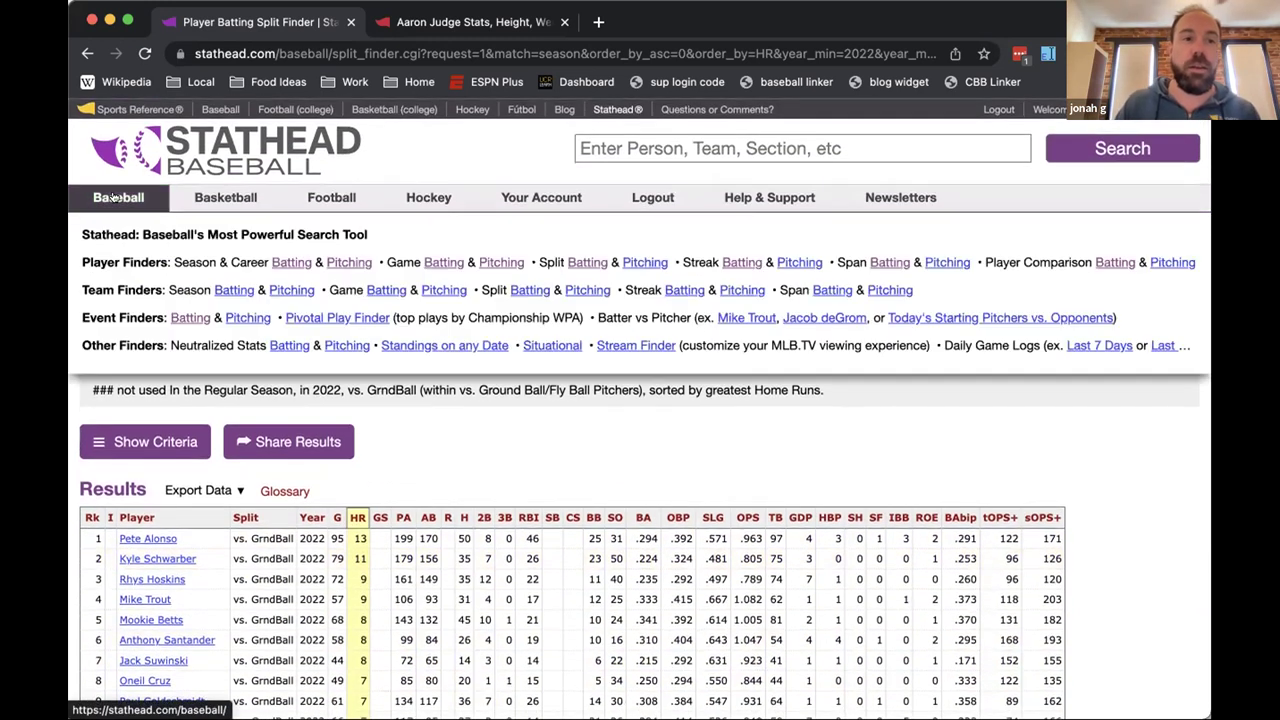
click(116, 197)
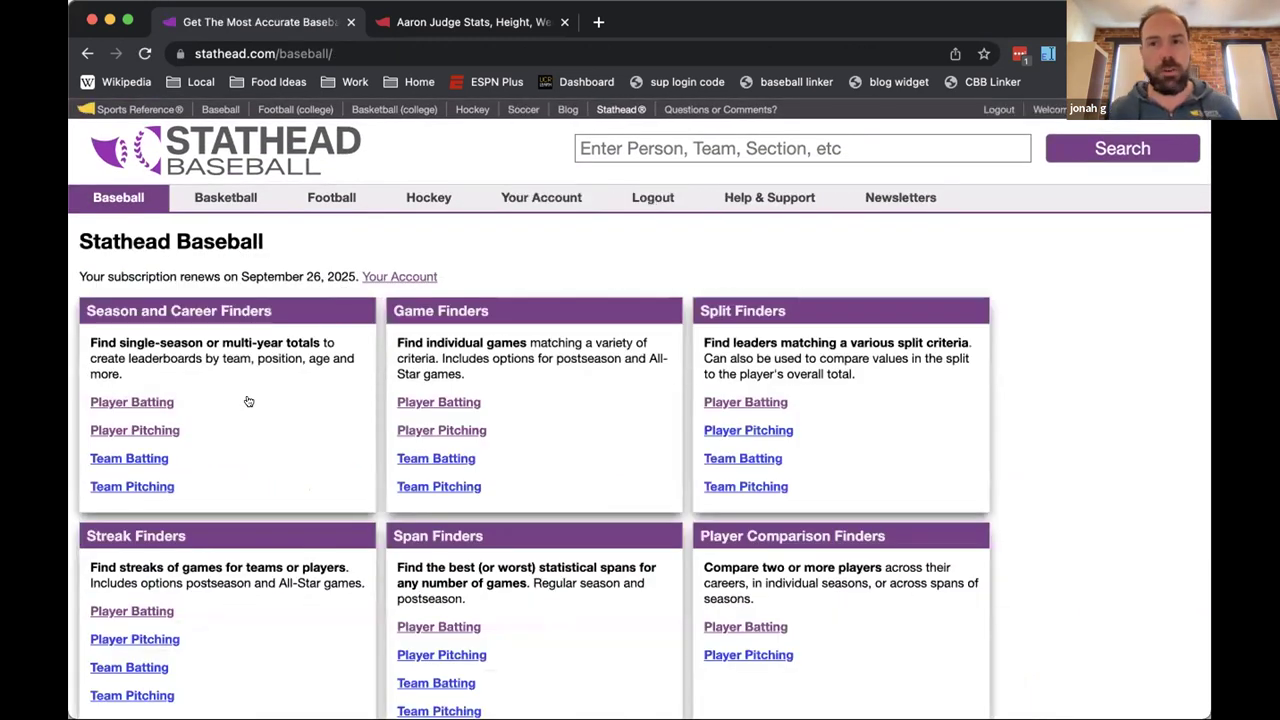
scroll(260, 423, down, 3)
scroll(262, 427, down, 4)
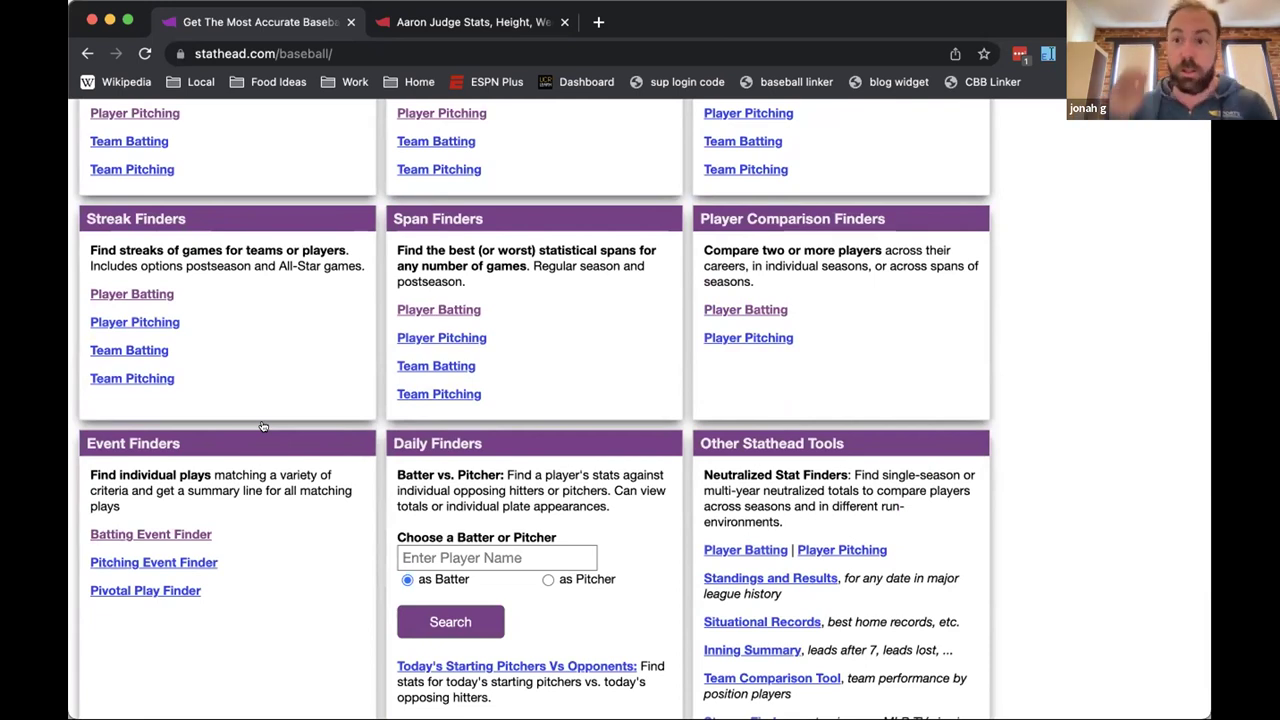
Open the Batting Event Finder and look over the 2022 home run breakdowns by team, handedness, batter, pitcher, park and count
click(170, 534)
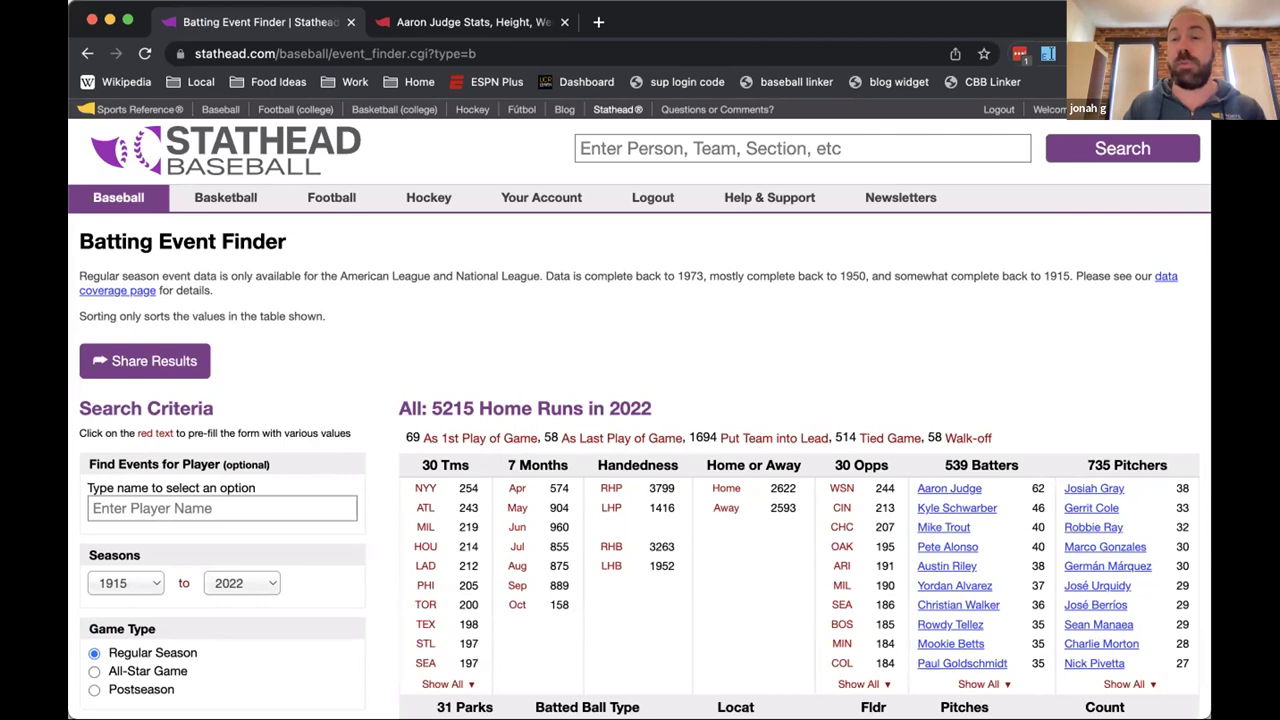
scroll(963, 294, down, 3)
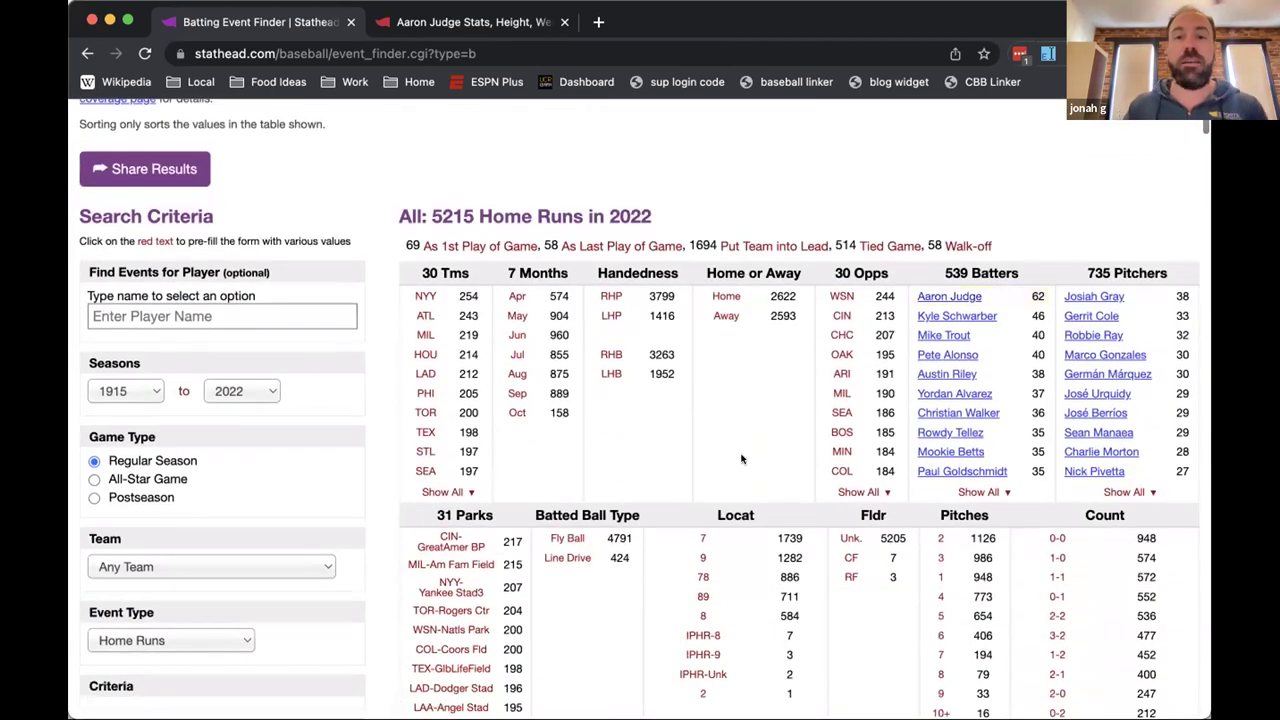
scroll(741, 459, down, 1)
scroll(741, 459, up, 3)
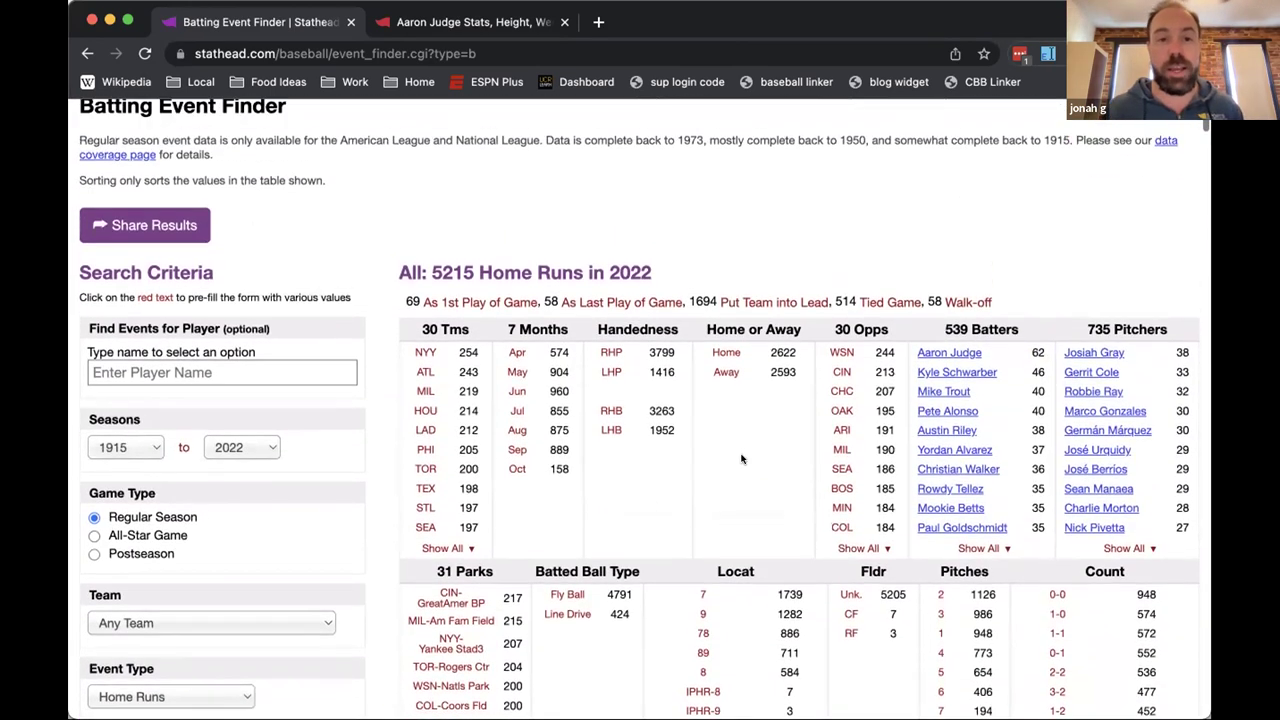
scroll(741, 459, down, 2)
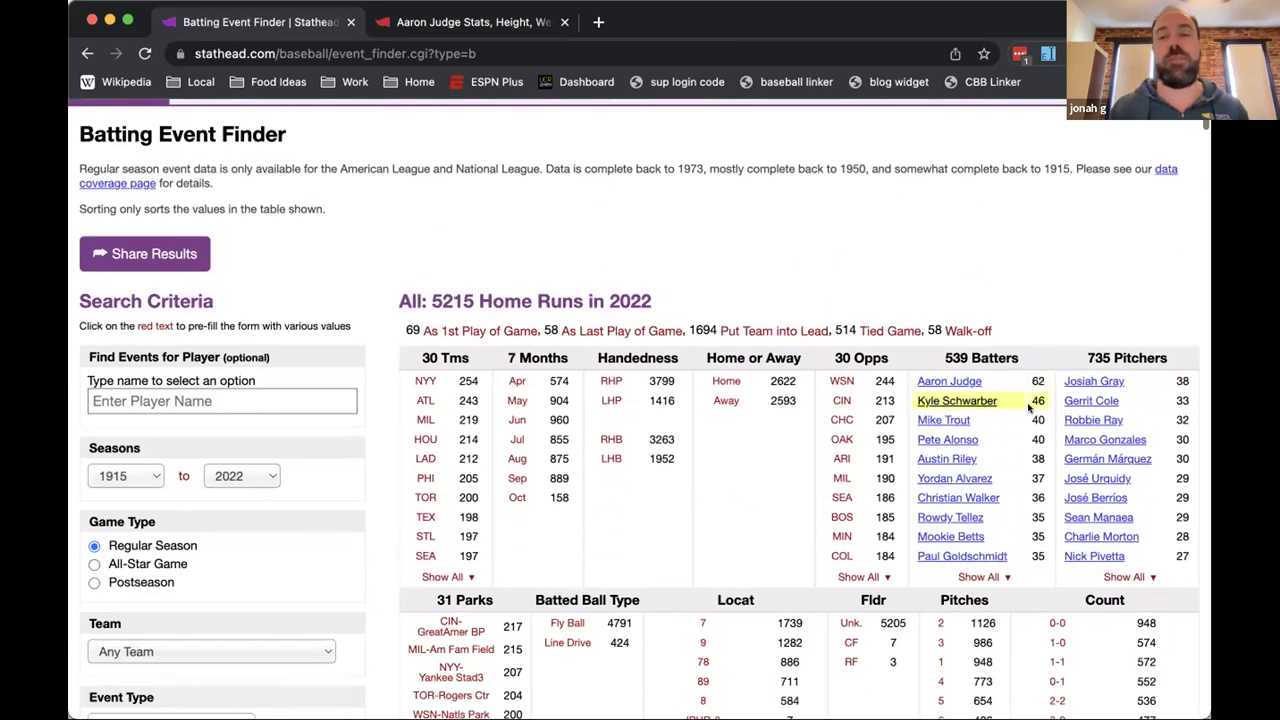
scroll(944, 459, up, 2)
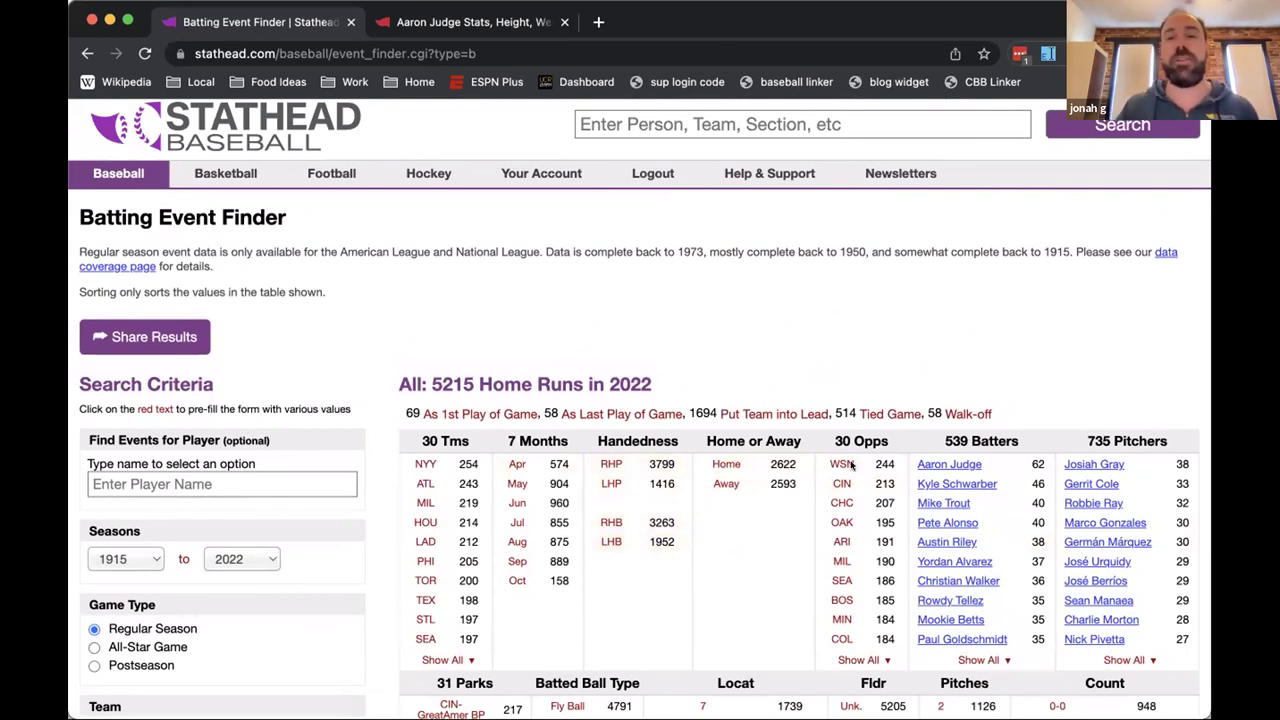
scroll(720, 520, down, 10)
scroll(719, 521, up, 2)
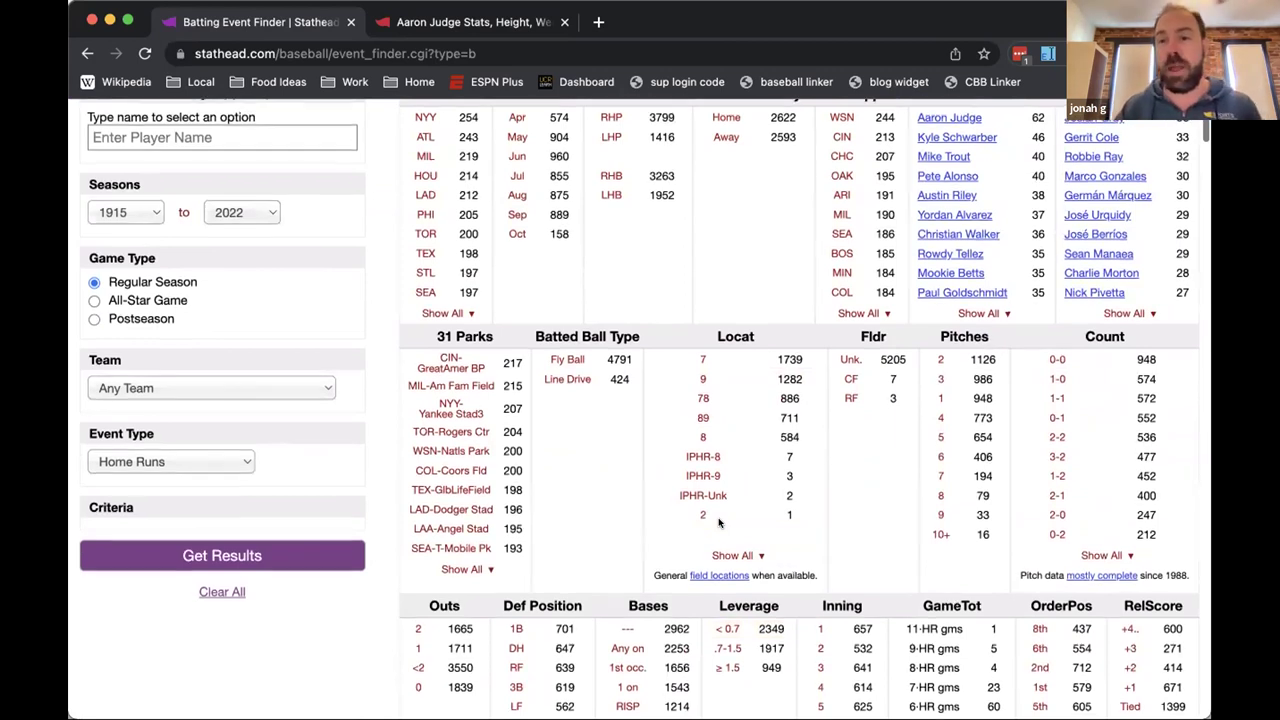
scroll(718, 522, up, 3)
scroll(719, 522, down, 4)
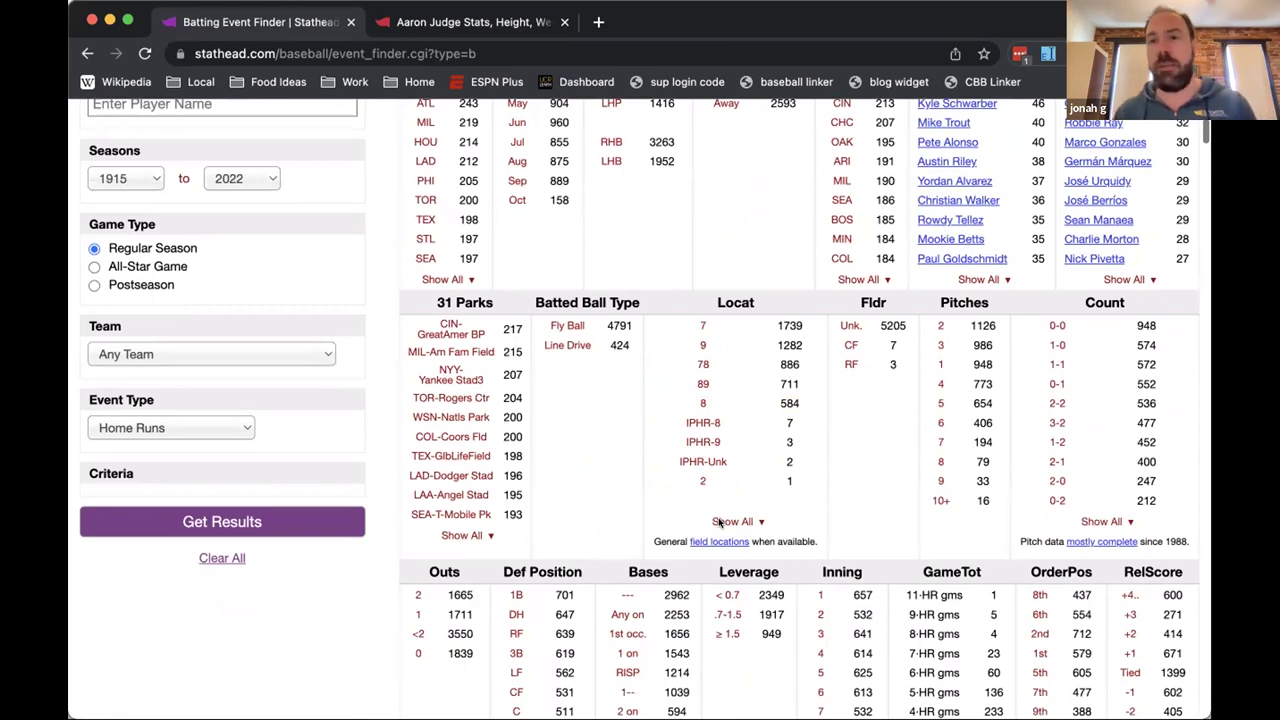
scroll(718, 522, up, 2)
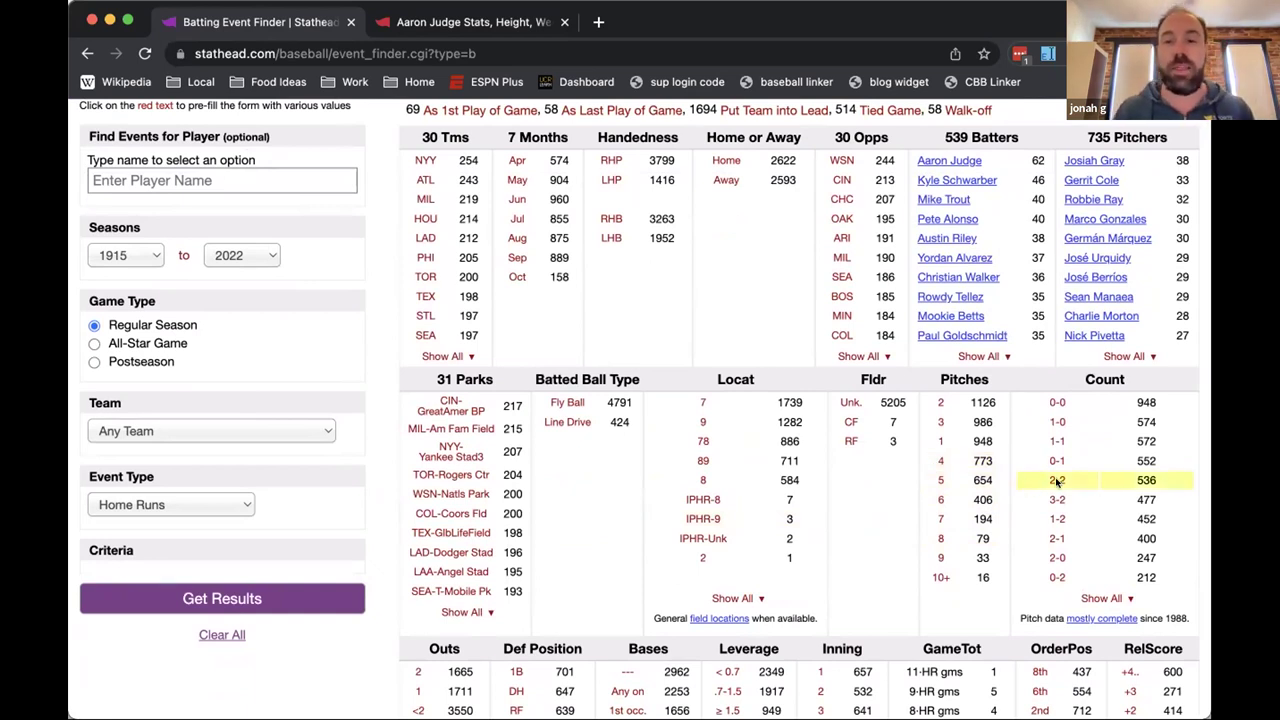
Examine the home run breakdowns by outs, defensive position, bases, leverage, inning, batting order and relative score
scroll(1058, 481, down, 1)
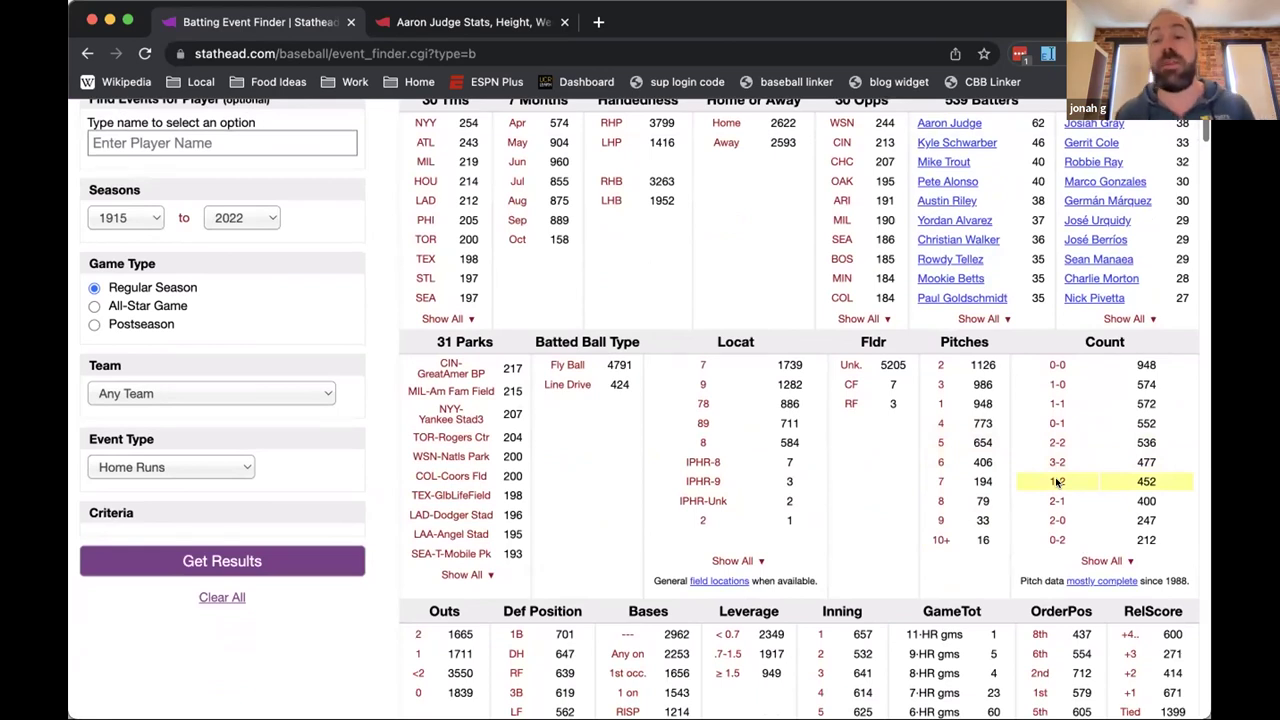
scroll(1058, 481, down, 7)
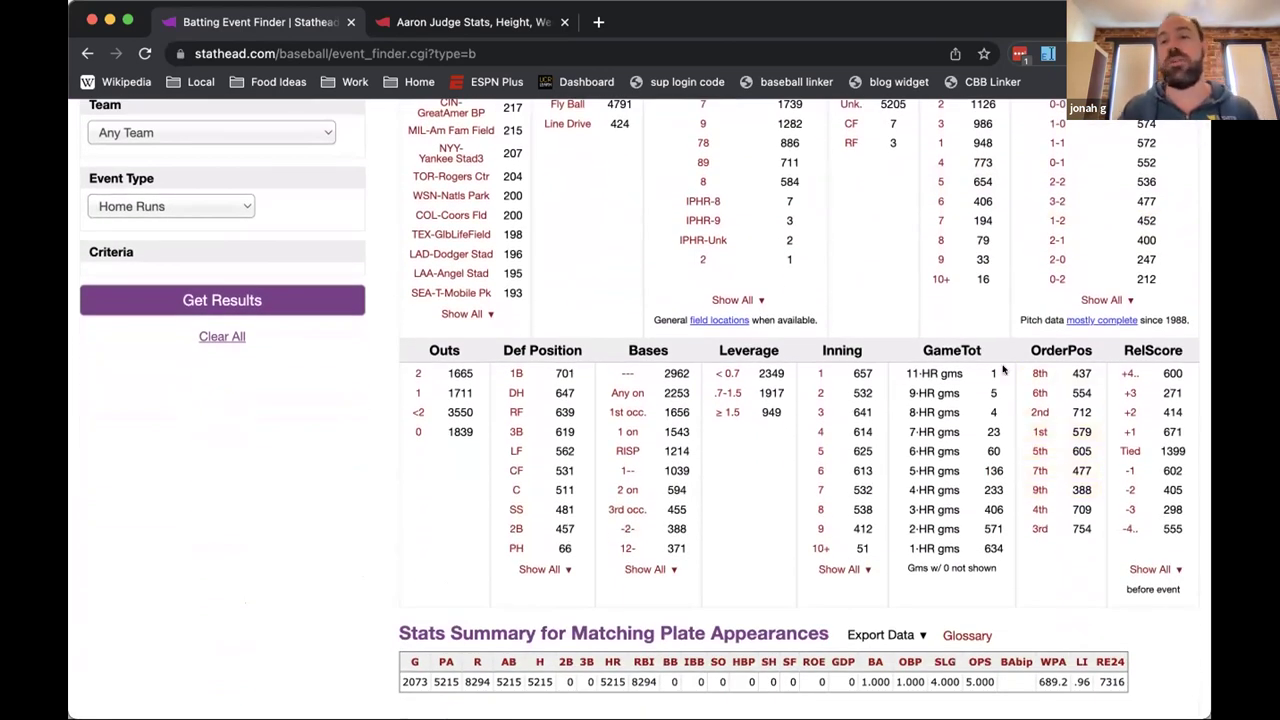
scroll(1035, 480, up, 3)
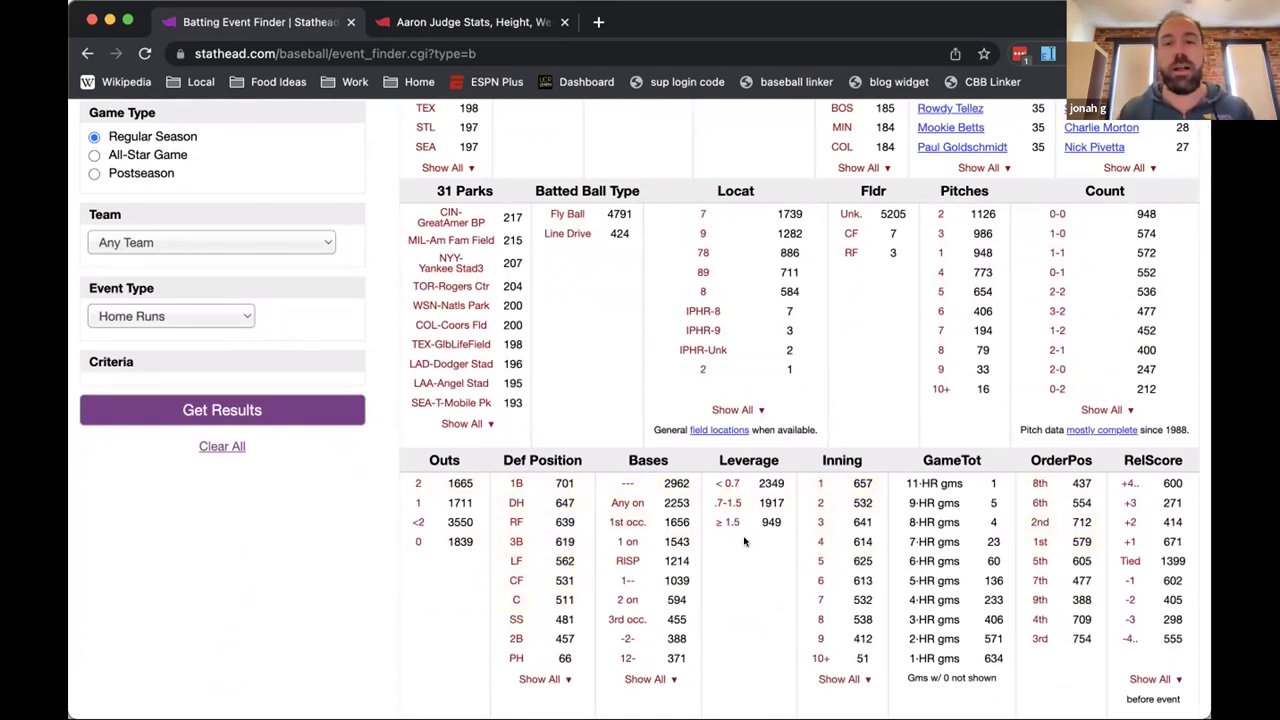
scroll(744, 541, down, 1)
scroll(744, 541, down, 2)
scroll(744, 541, up, 3)
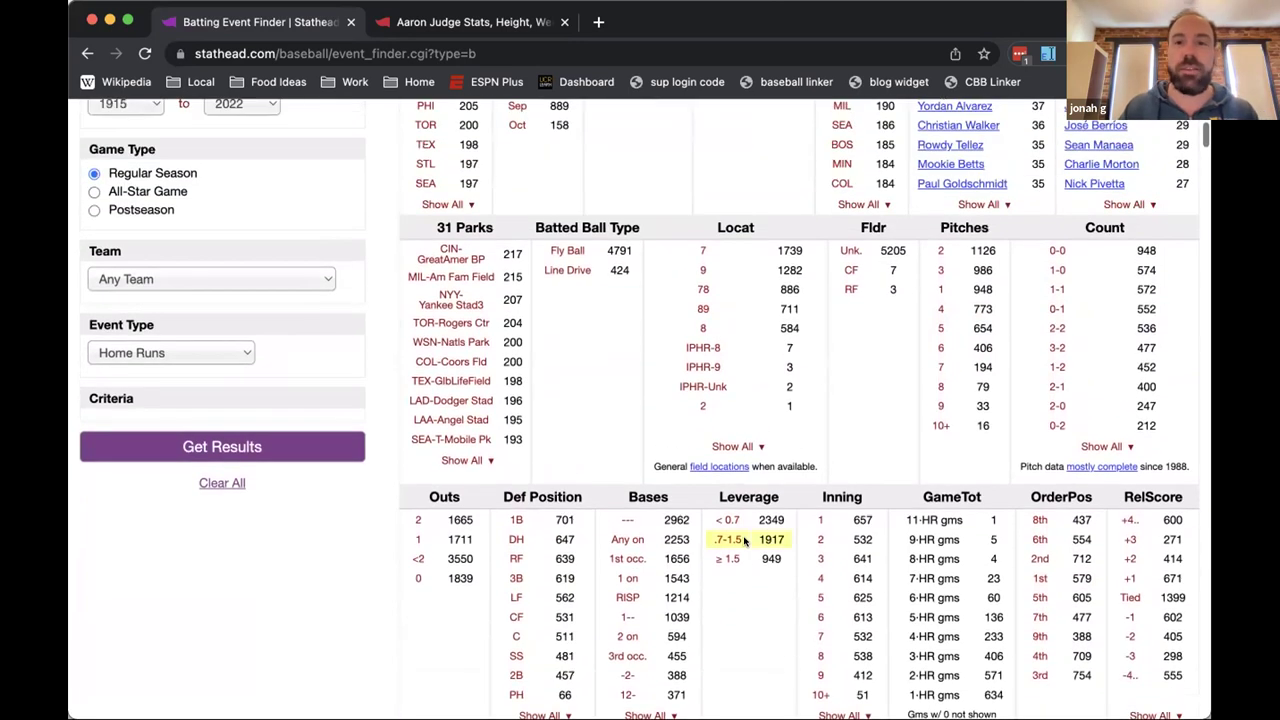
scroll(744, 541, up, 1)
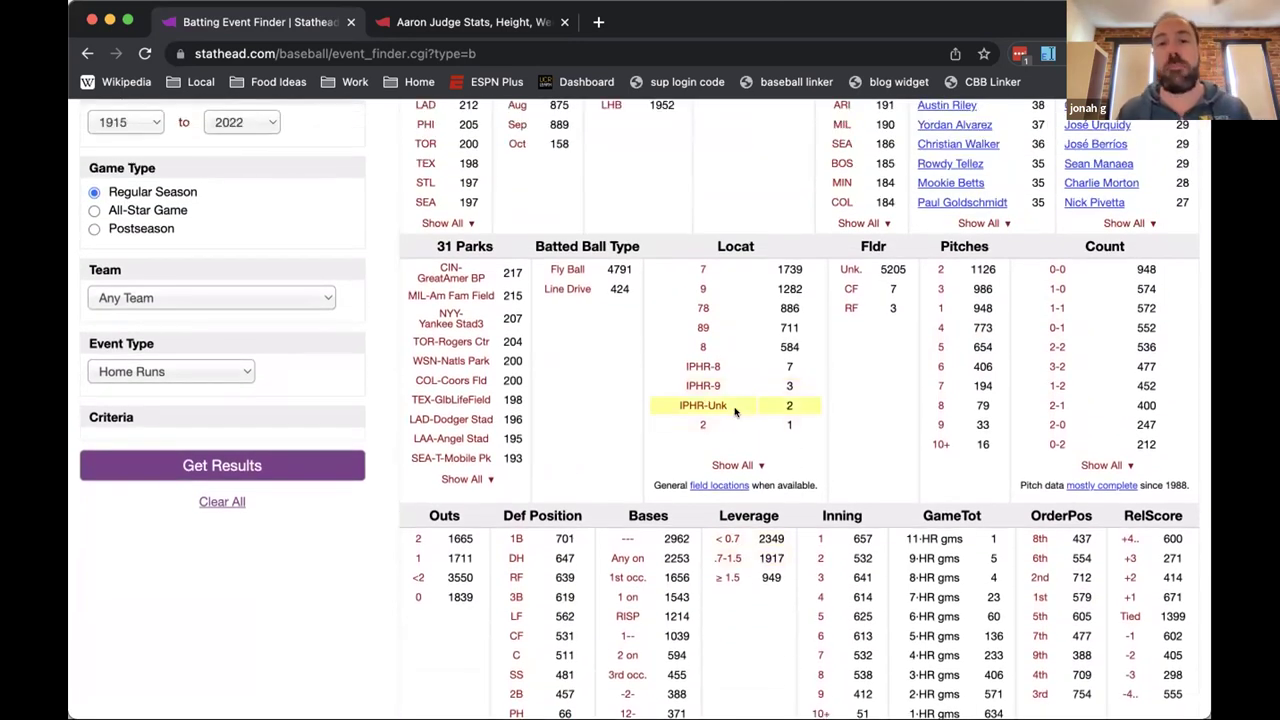
scroll(735, 411, down, 3)
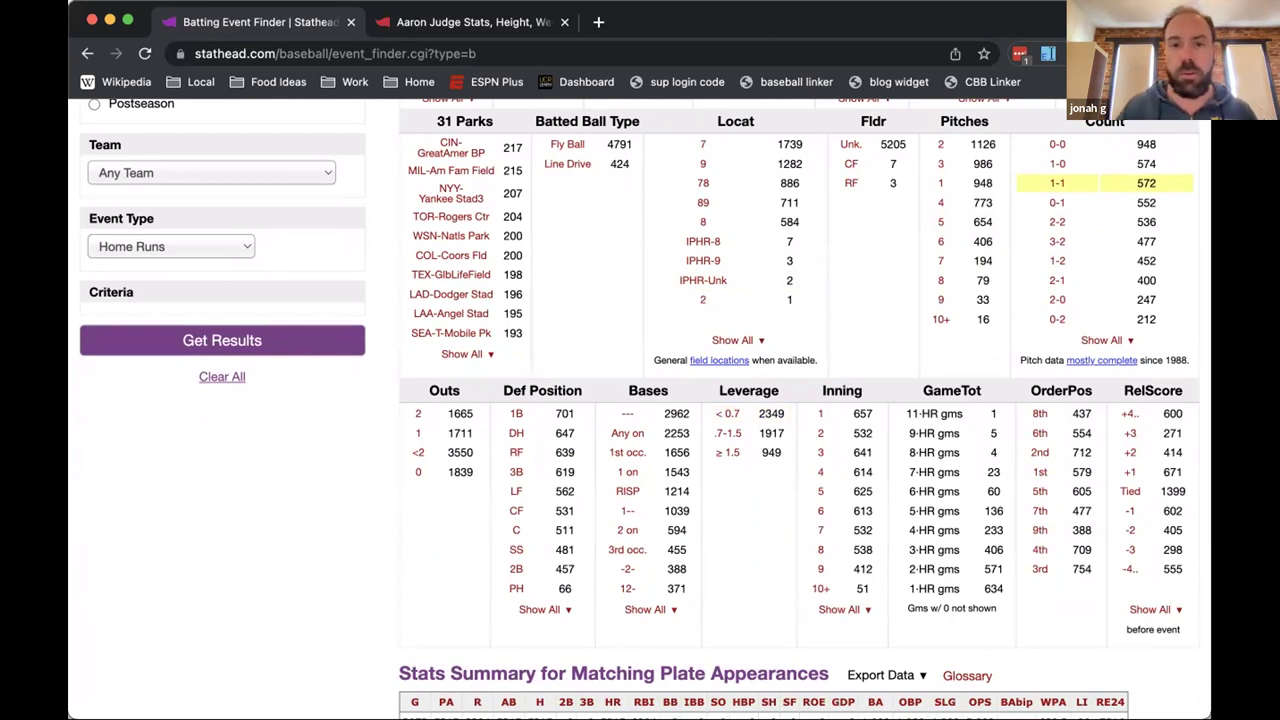
scroll(970, 434, up, 3)
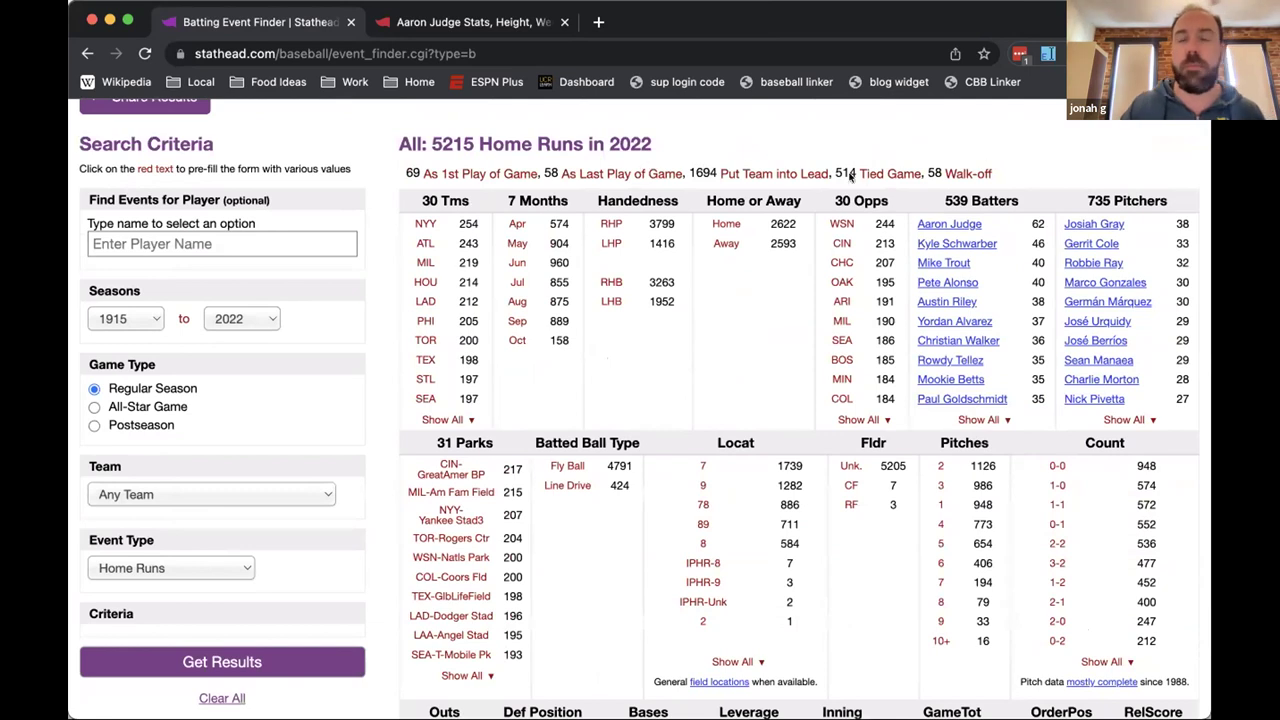
Search for walk-off home runs with the seasons limited to 2022 to 2022, and look through the matching plays
click(955, 173)
click(135, 318)
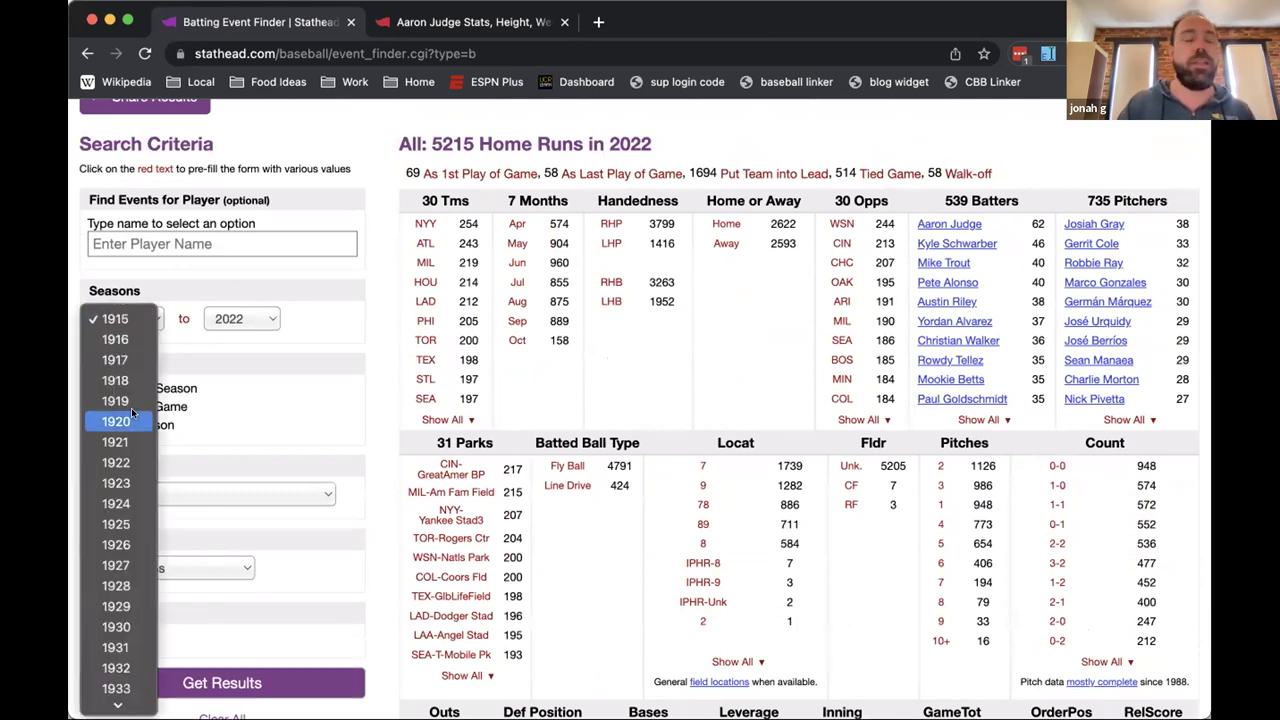
scroll(116, 420, down, 10)
click(116, 700)
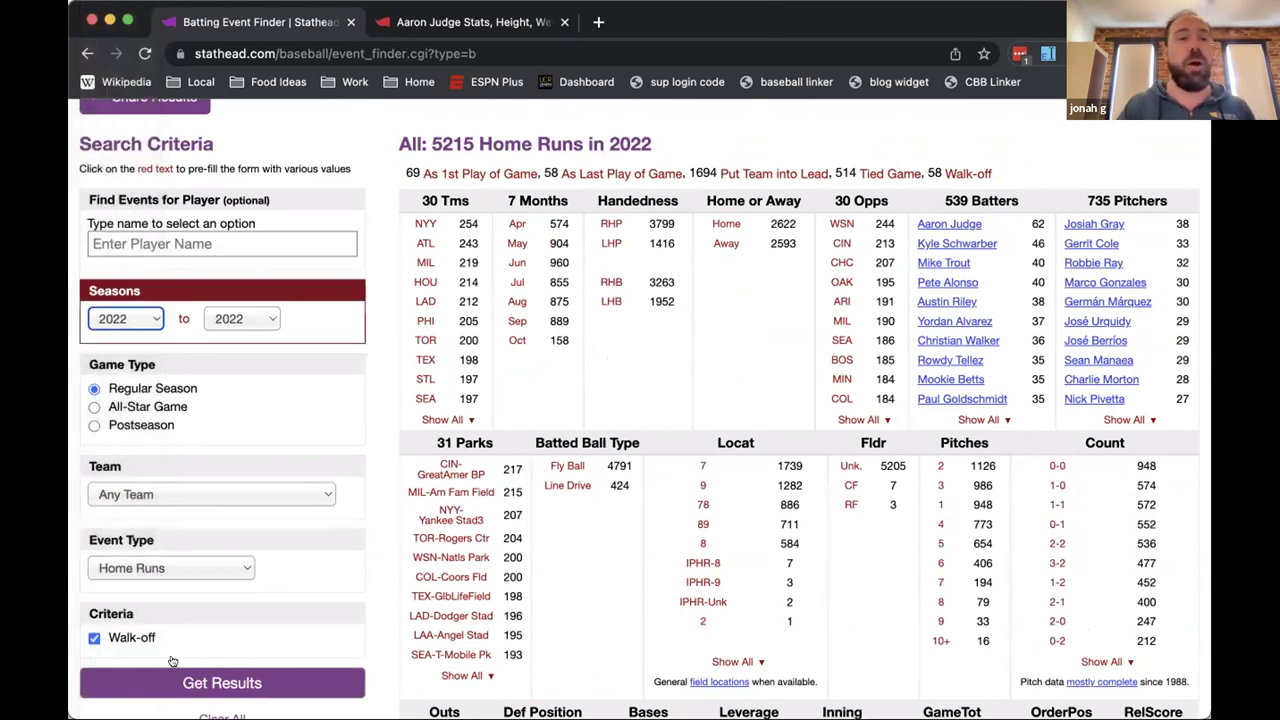
click(172, 687)
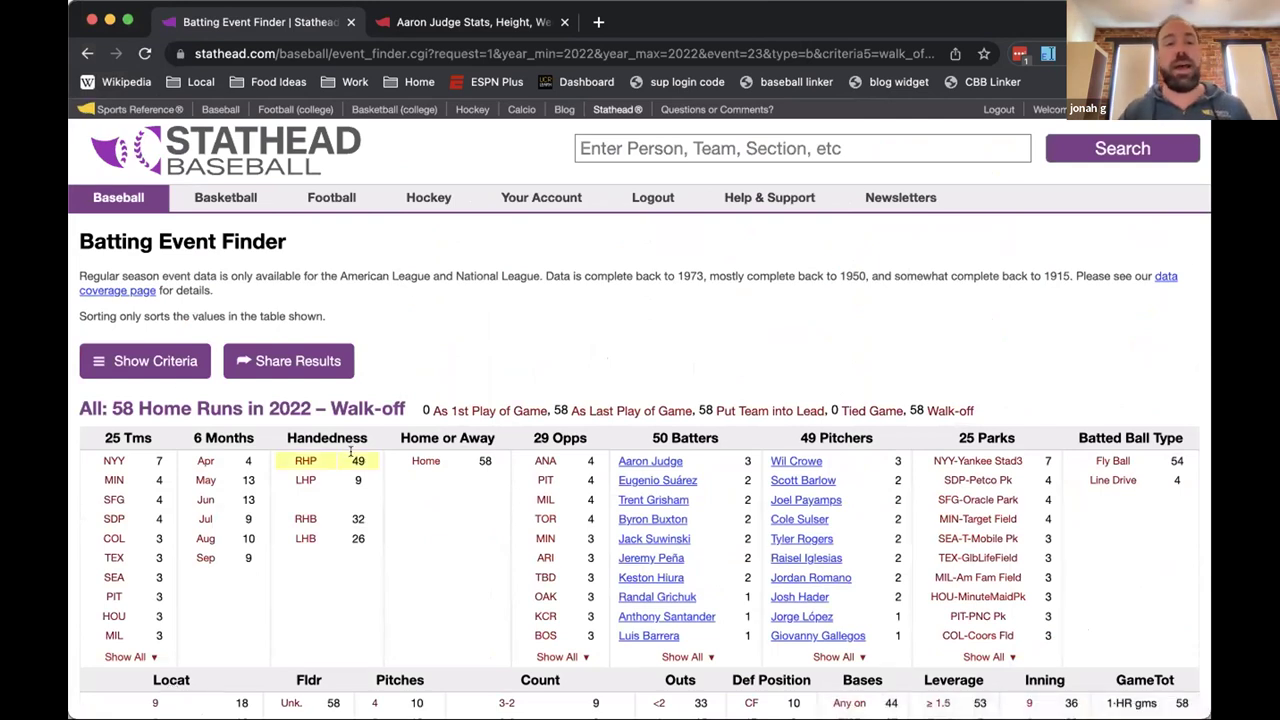
scroll(350, 456, down, 5)
scroll(350, 456, down, 15)
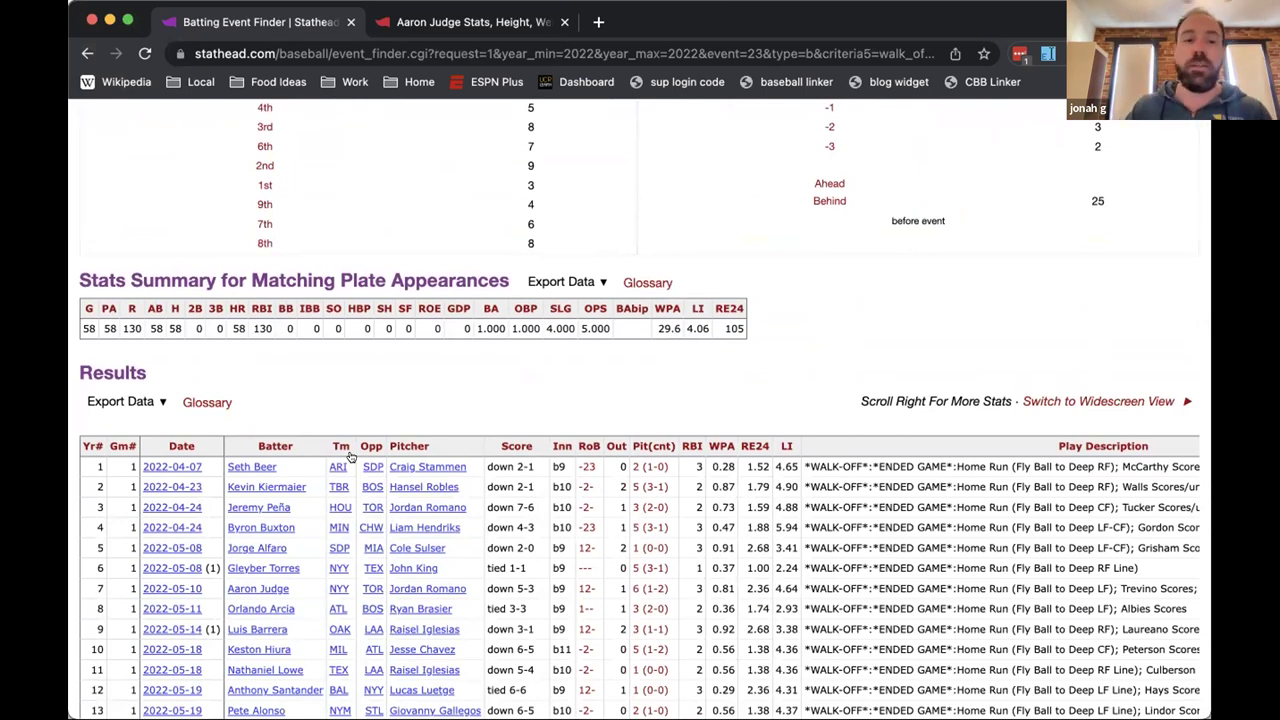
scroll(350, 456, down, 3)
scroll(350, 451, up, 20)
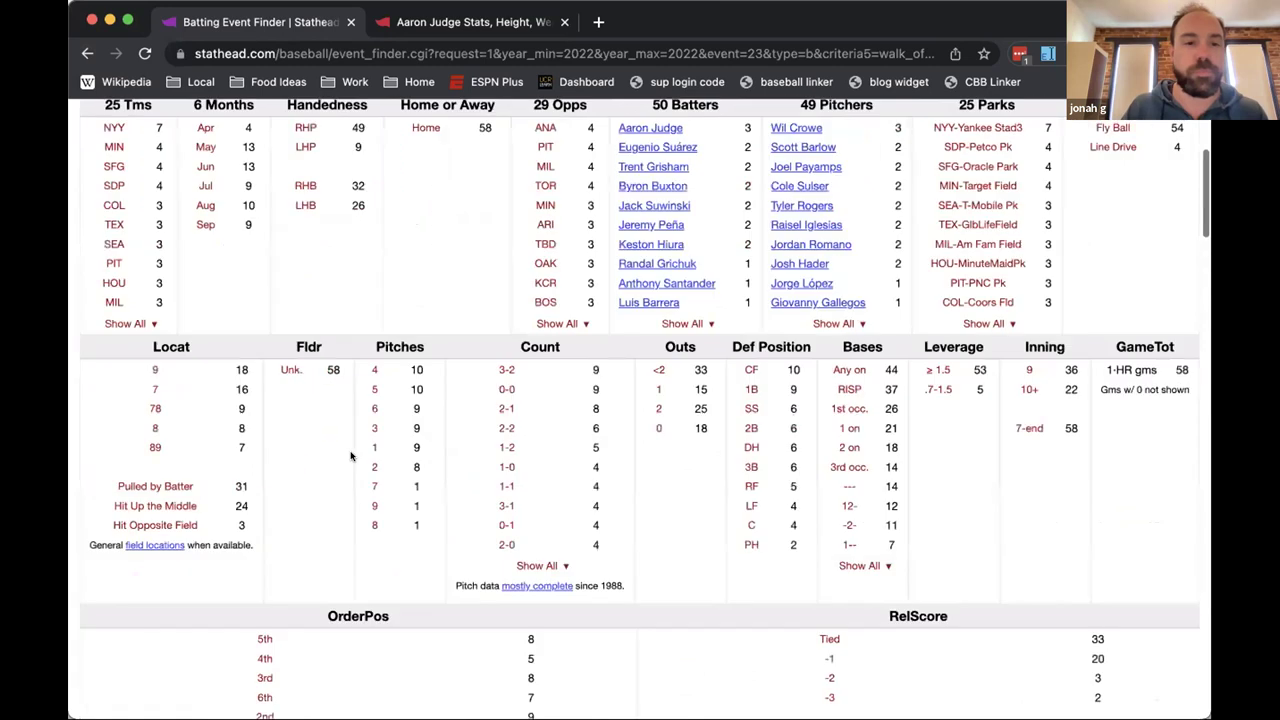
scroll(156, 358, down, 3)
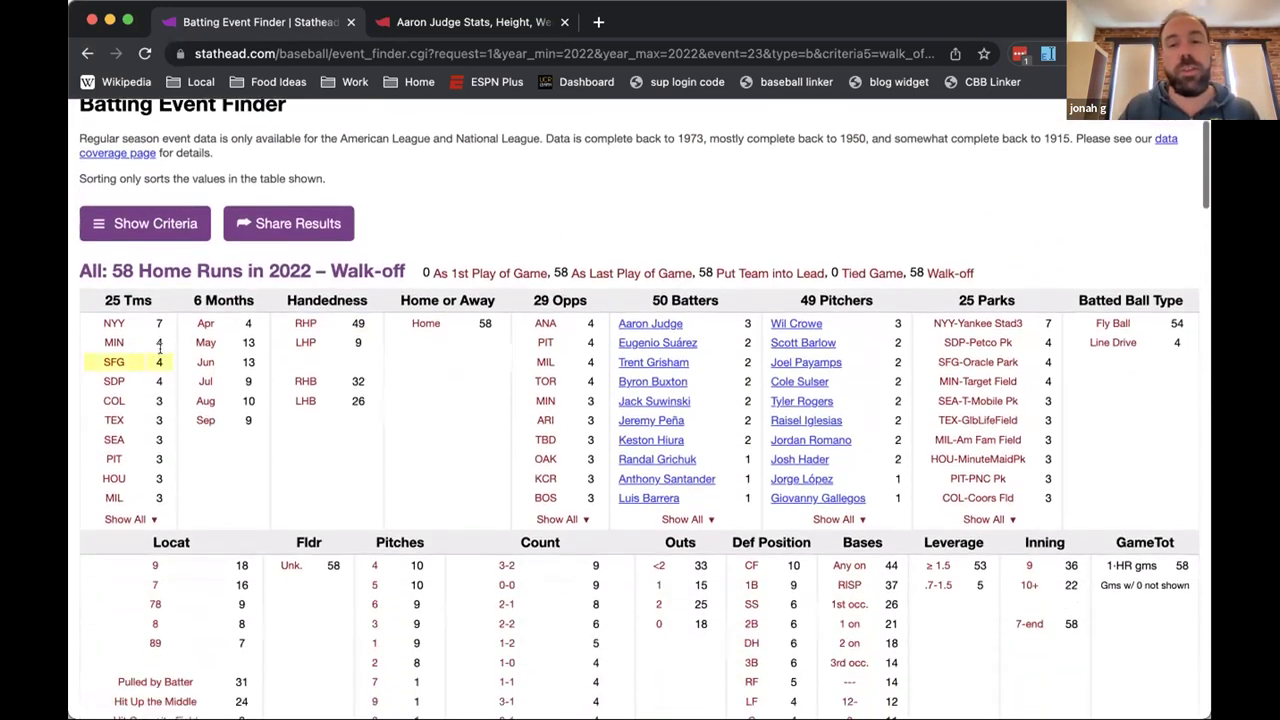
Replace the Walk-off criterion with Batting 9th and rerun the 2022 home run search
click(152, 220)
scroll(156, 449, down, 6)
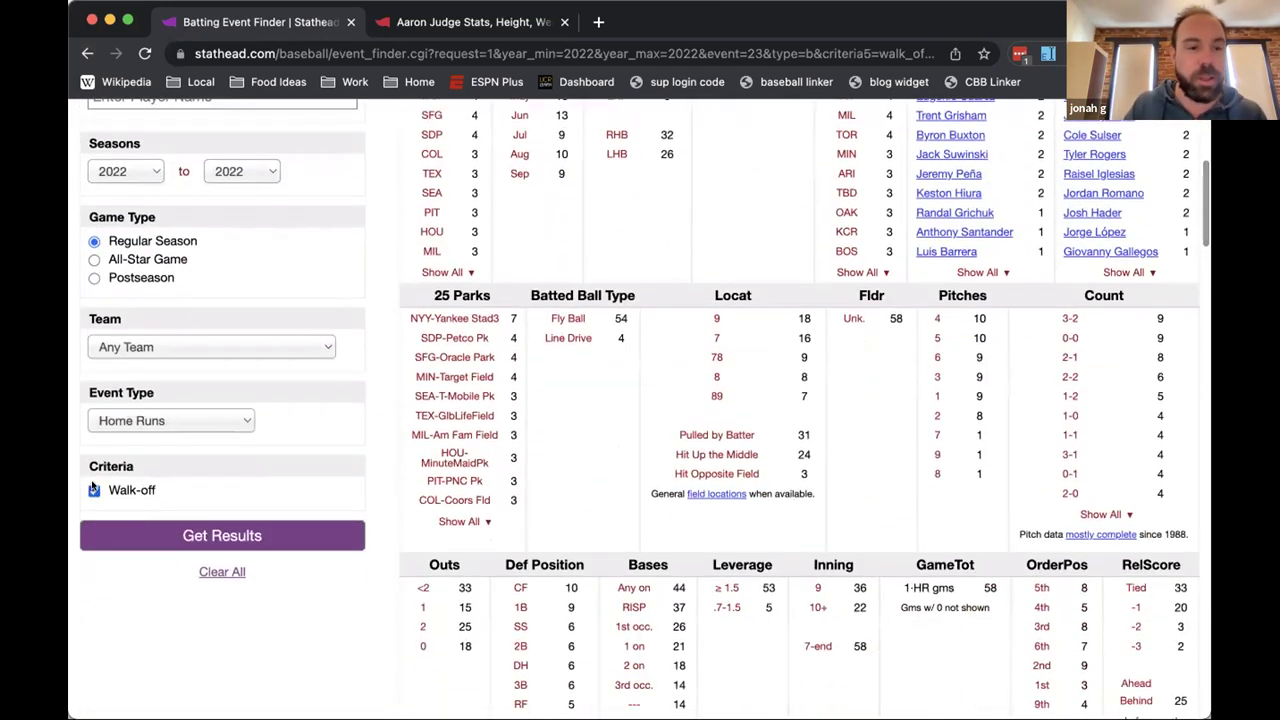
click(95, 491)
scroll(608, 528, down, 2)
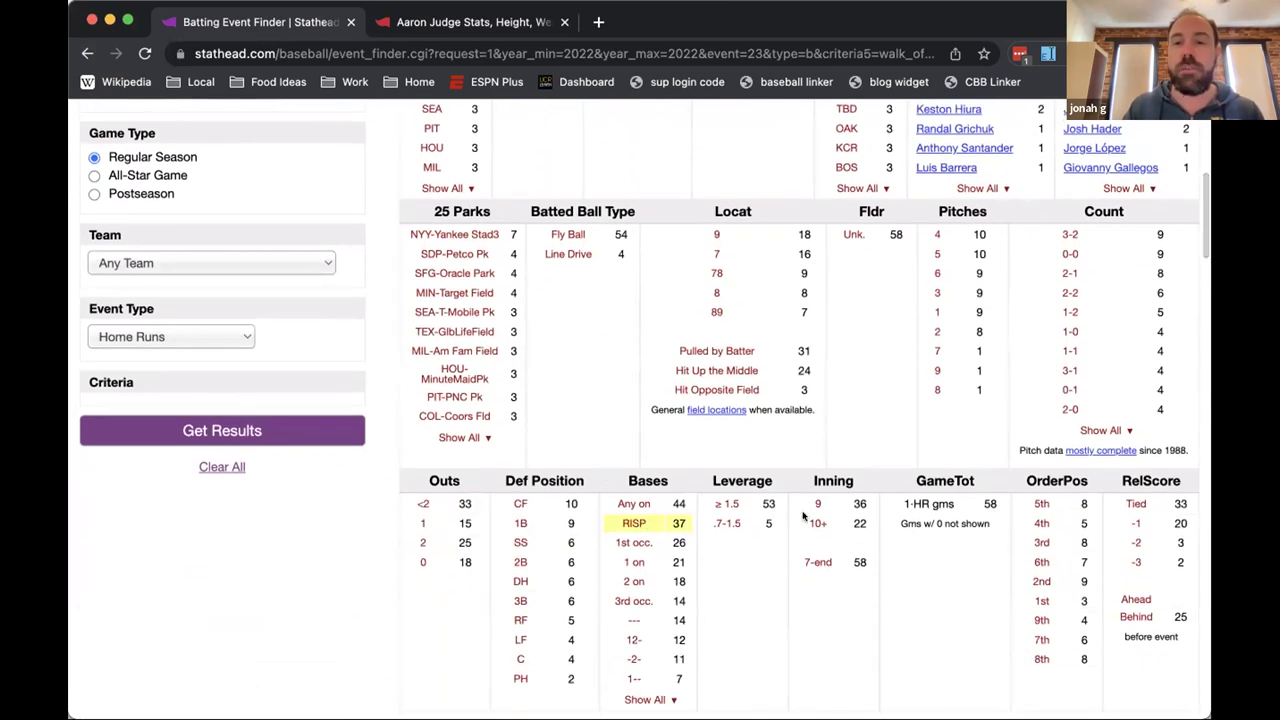
click(1036, 620)
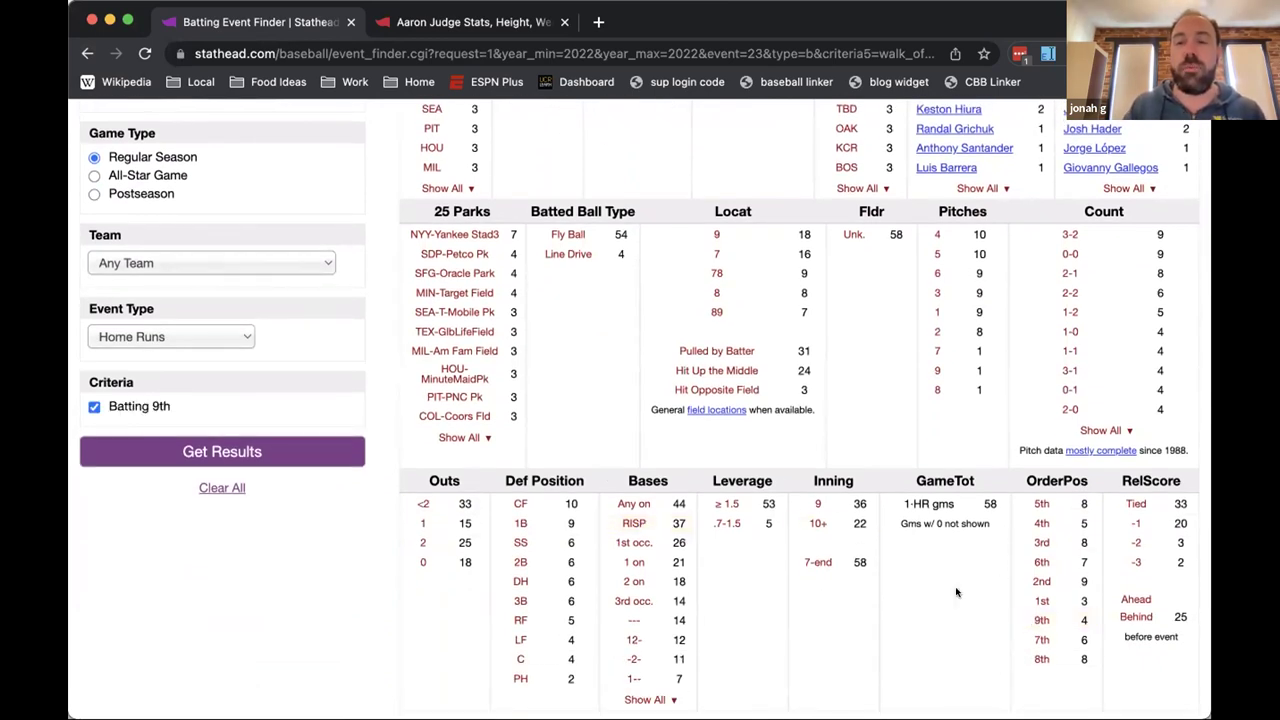
scroll(955, 593, up, 4)
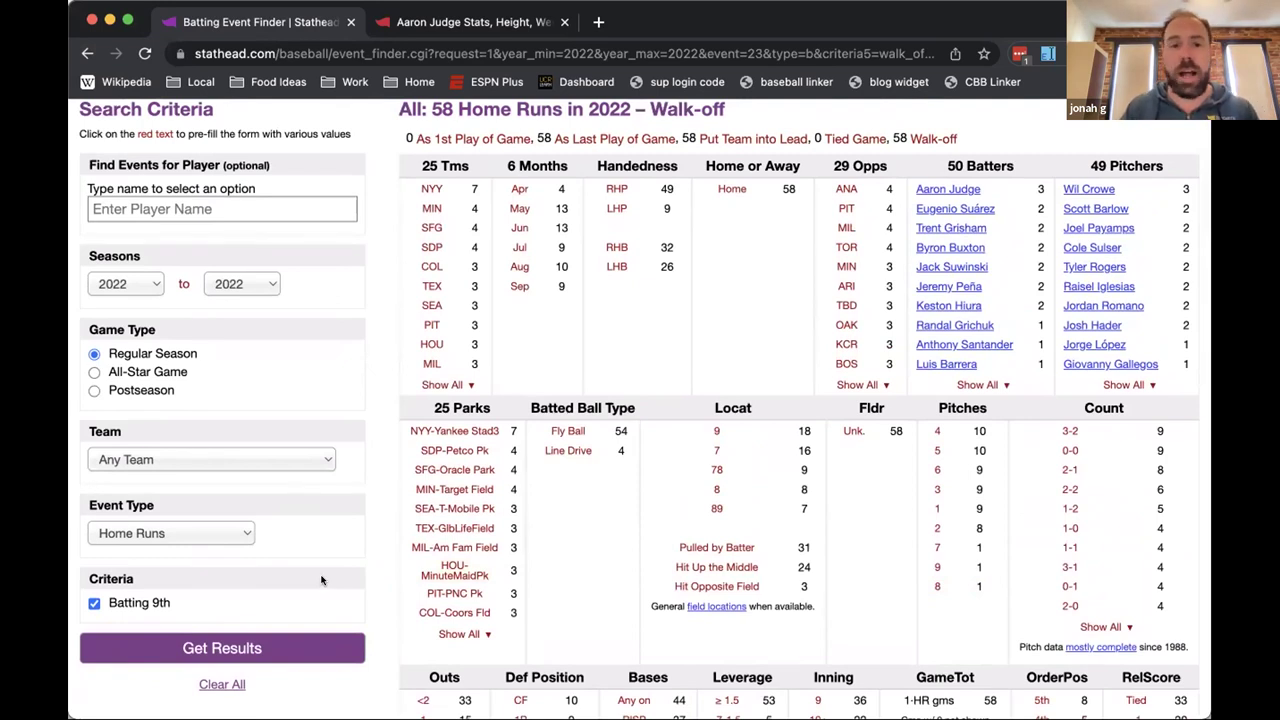
scroll(321, 580, down, 2)
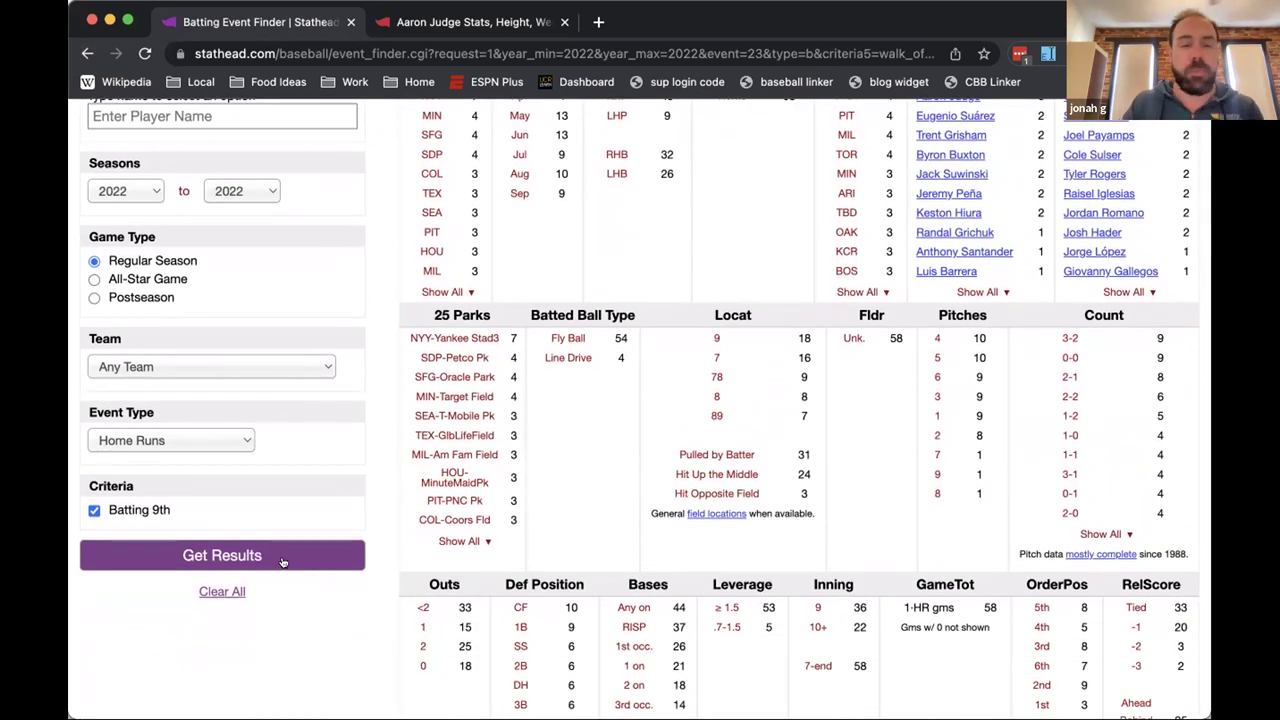
click(284, 562)
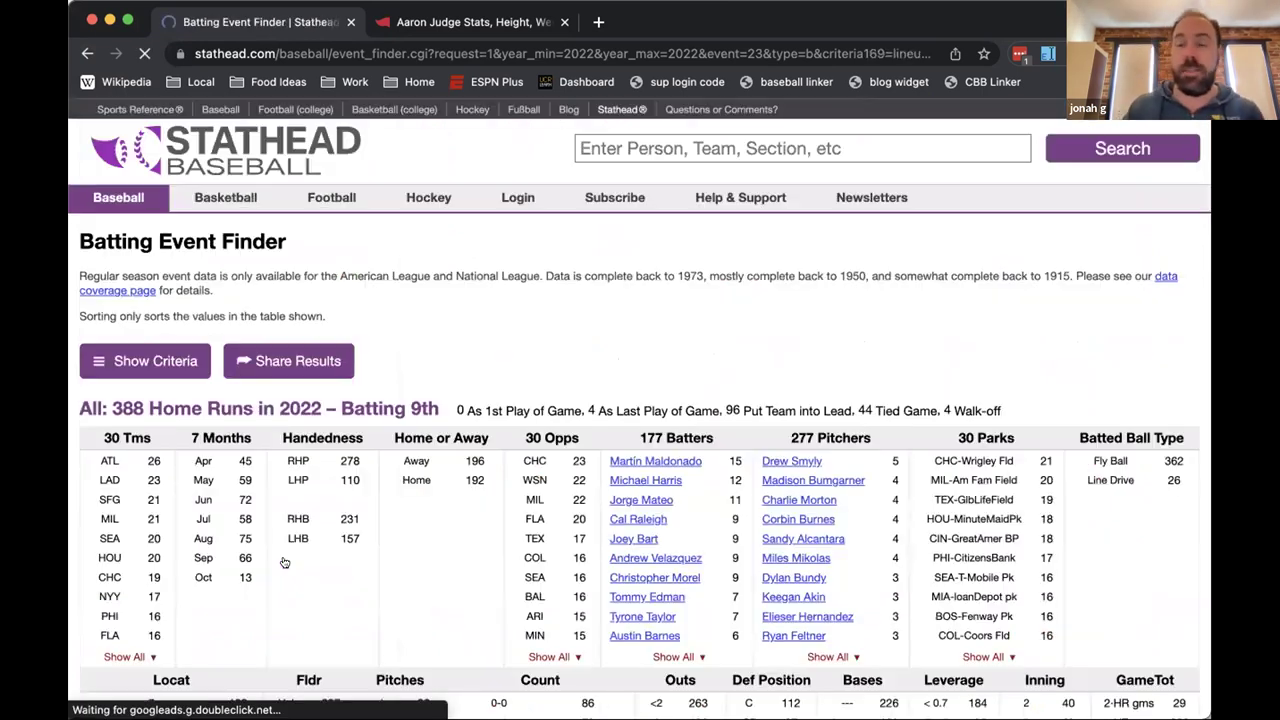
Sort the results list of home runs by win probability added, re-sort it by leverage index, and look through the top plays
scroll(284, 562, down, 6)
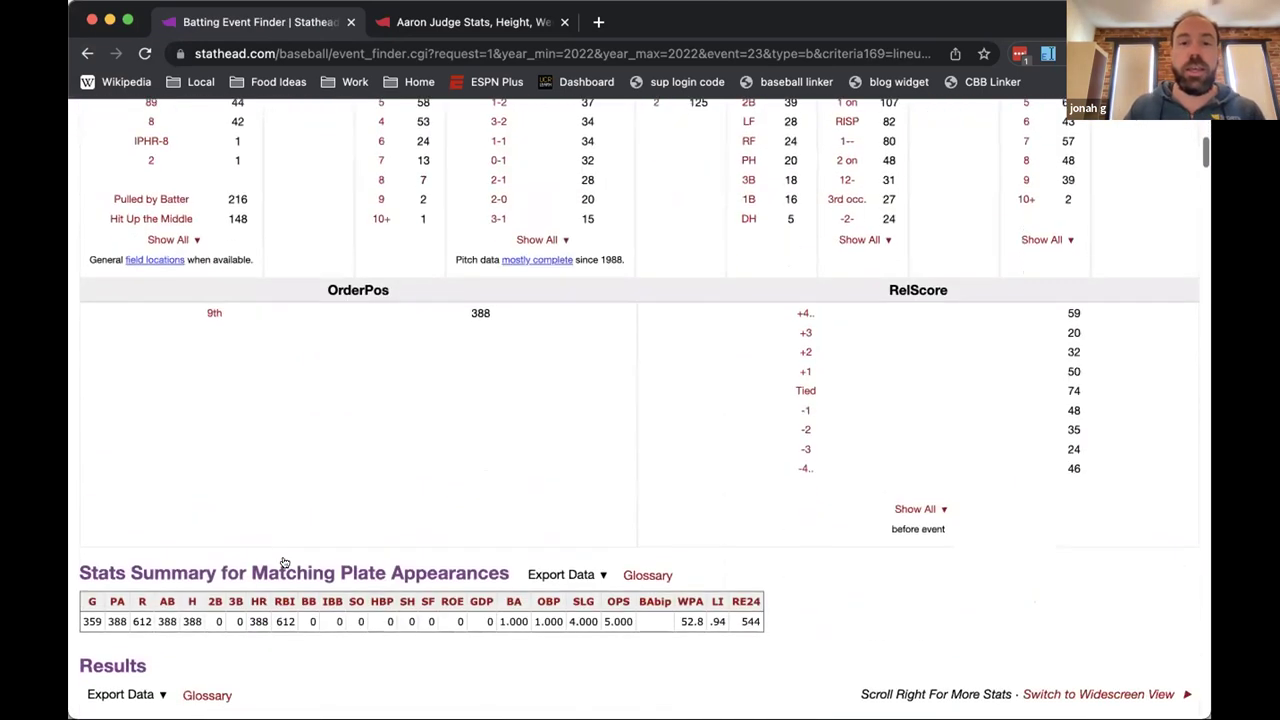
scroll(455, 339, down, 3)
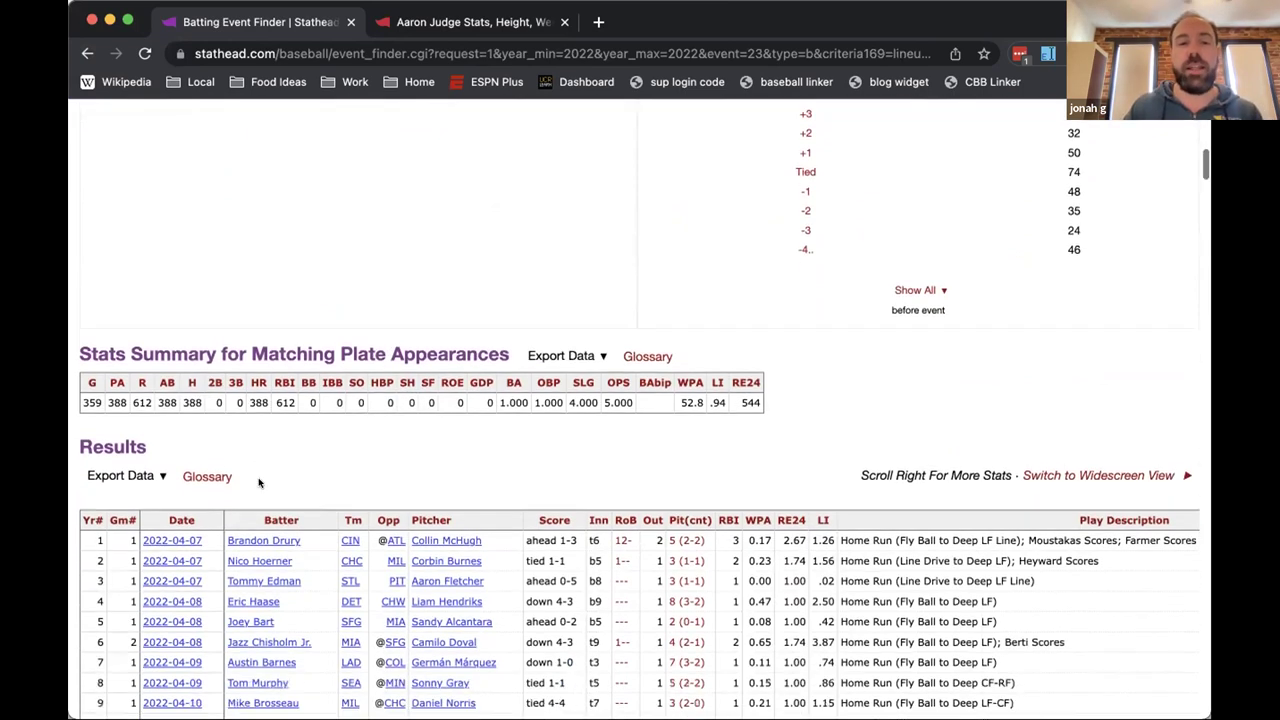
scroll(590, 540, down, 1)
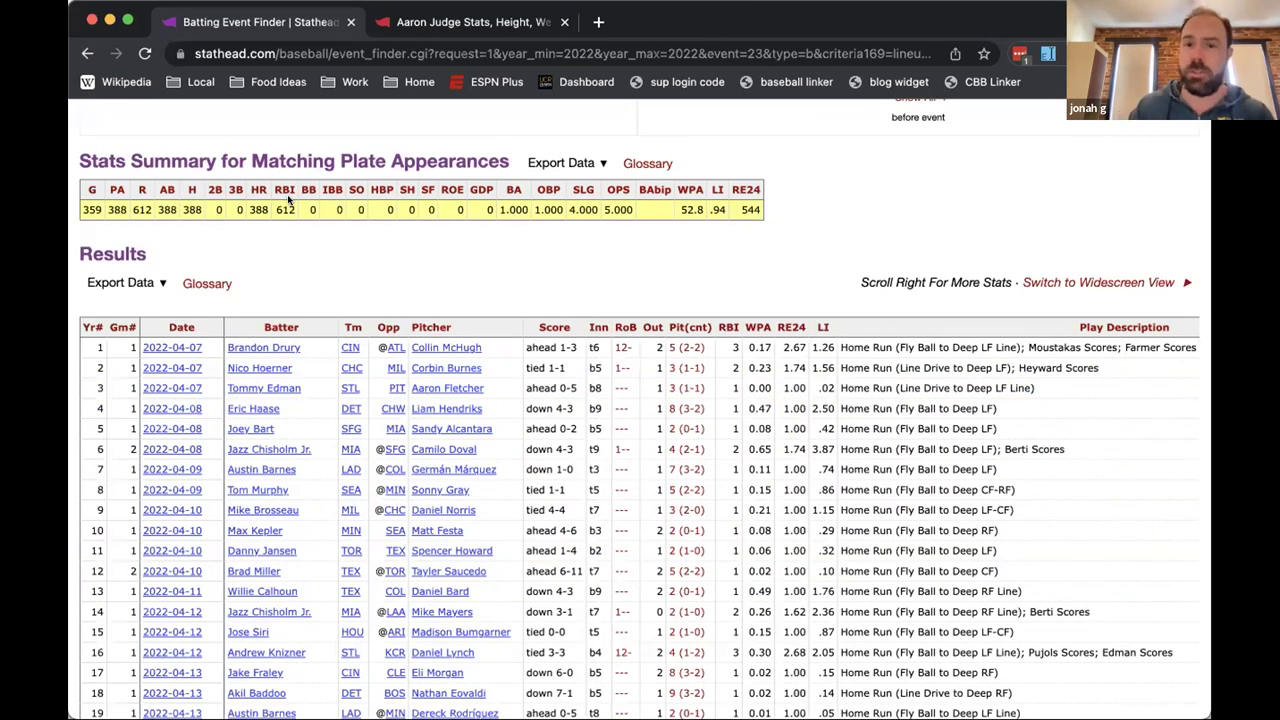
scroll(288, 200, up, 1)
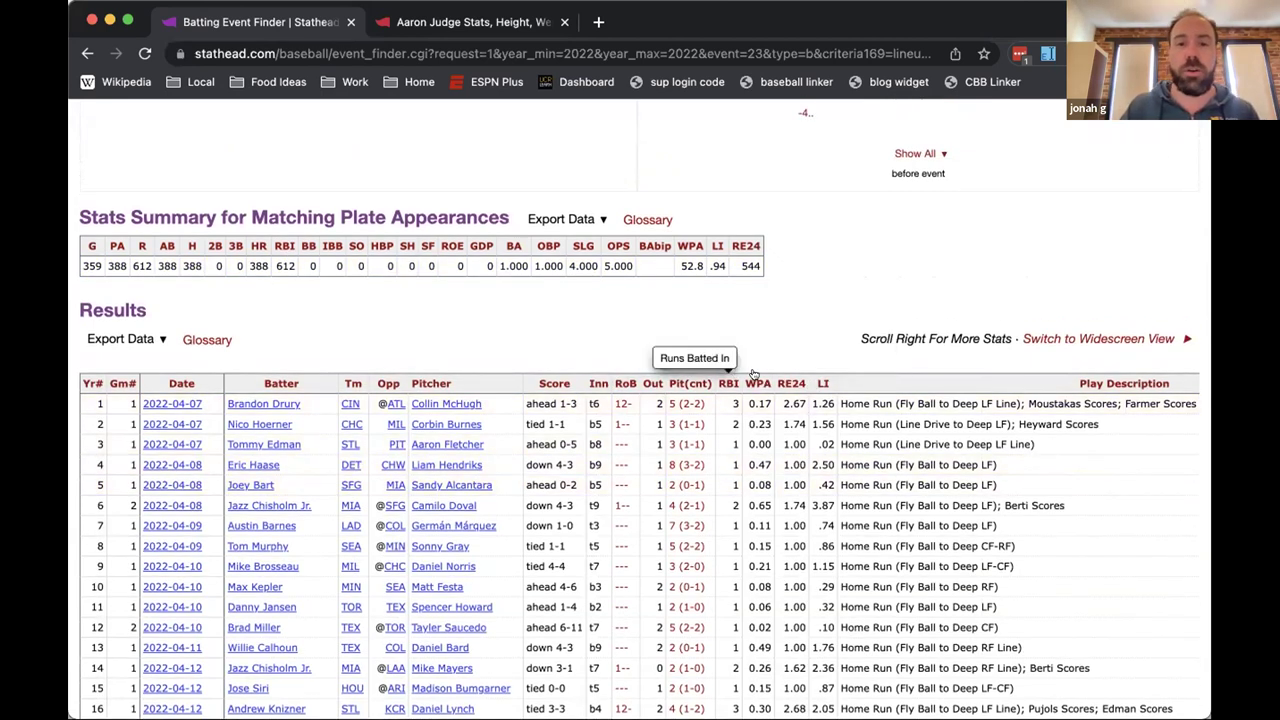
mouse_move(757, 381)
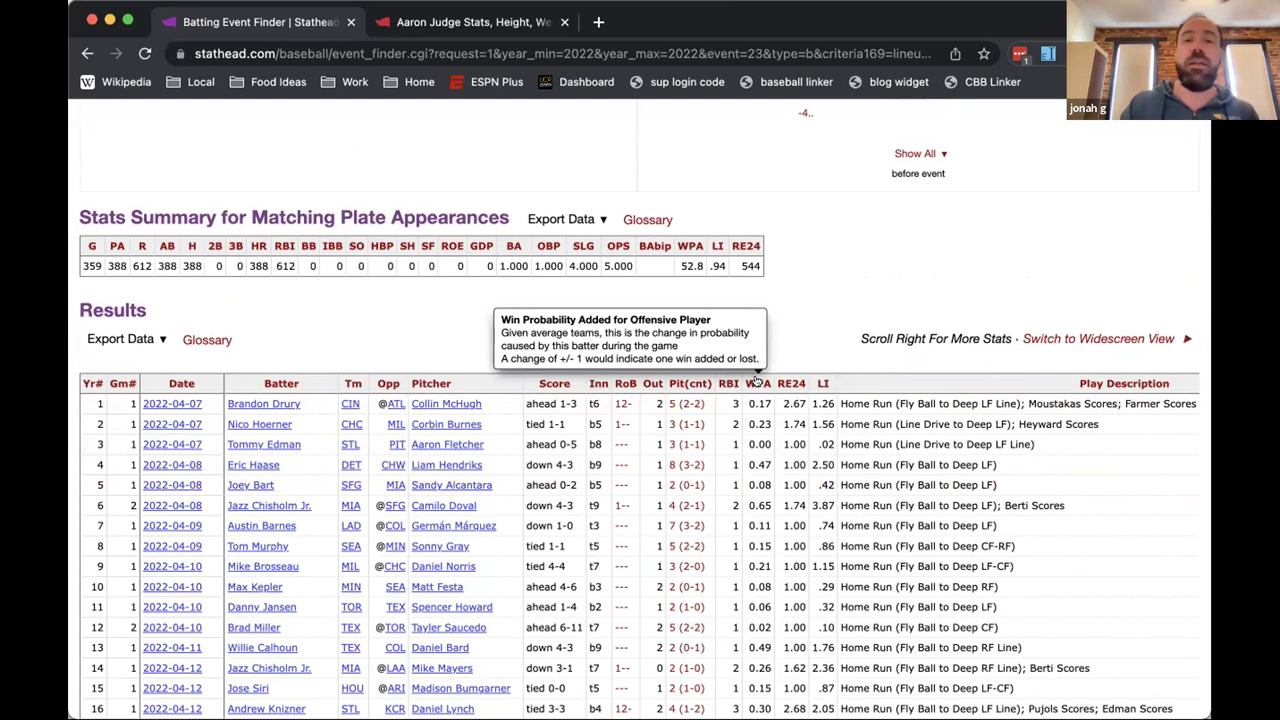
click(757, 383)
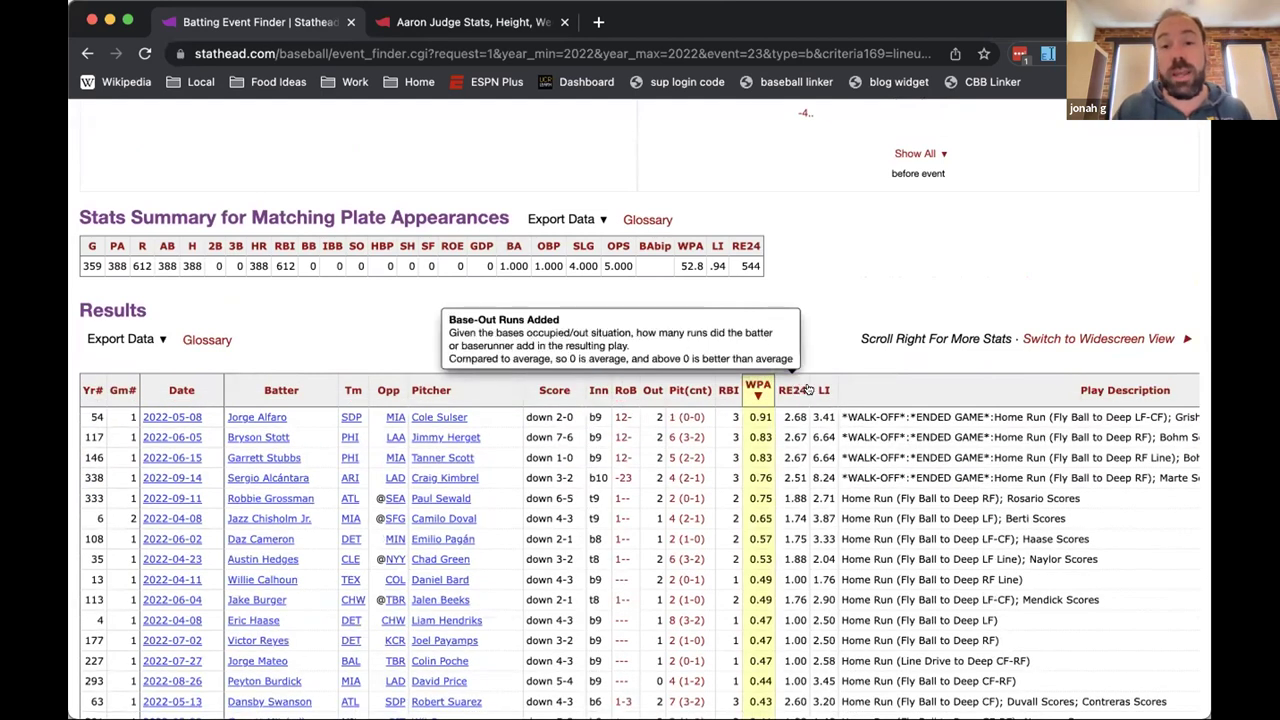
click(815, 389)
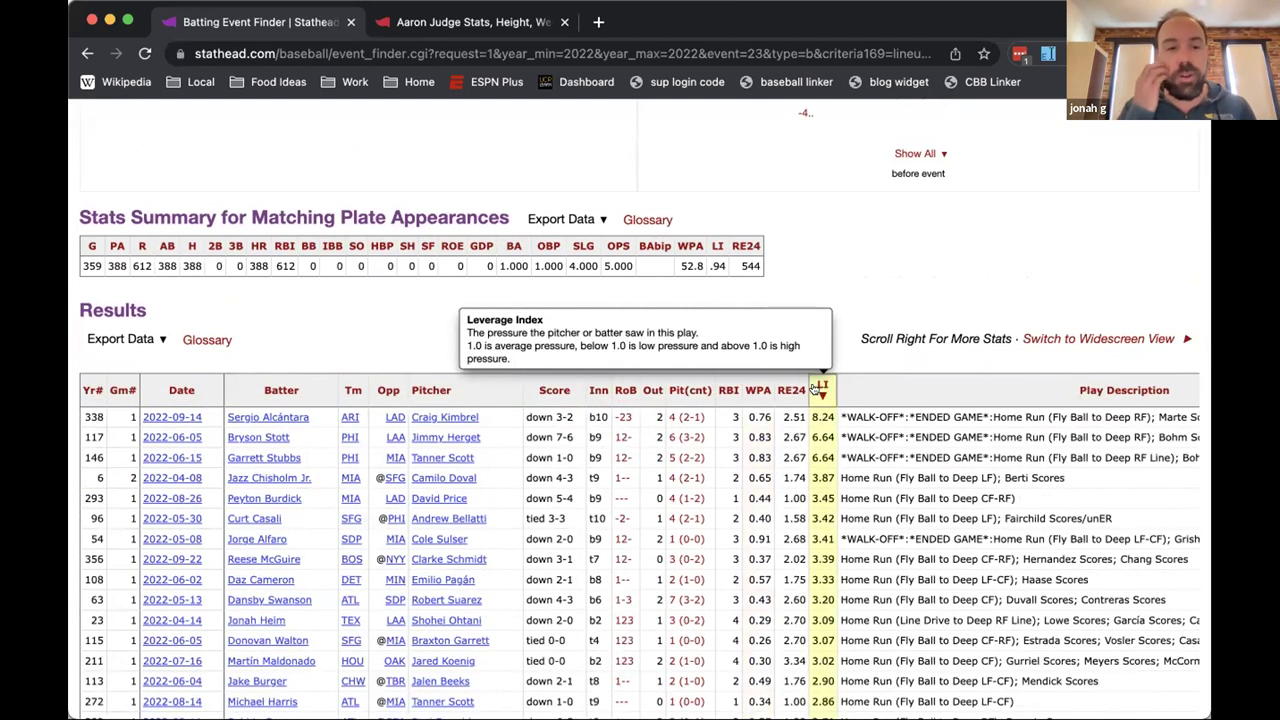
scroll(800, 450, down, 10)
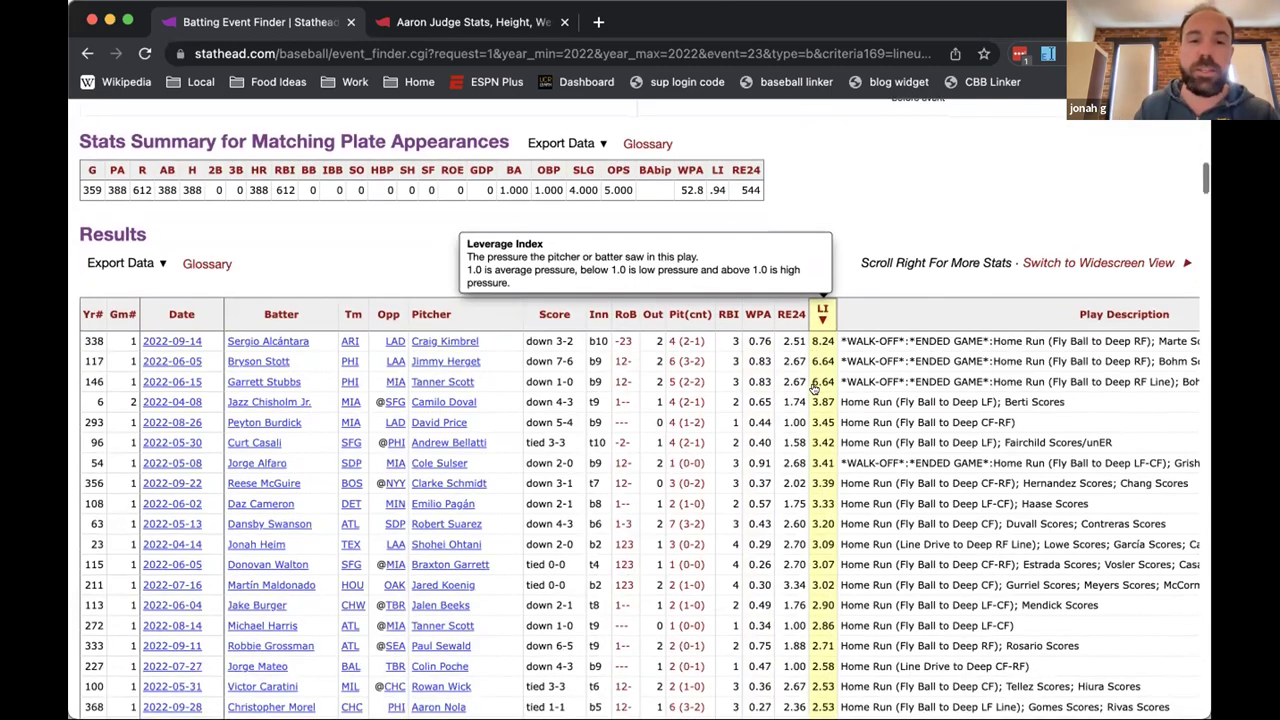
Make the results table of 2022 ninth-spot home runs editable with Modify, Export & Share Table
scroll(786, 502, down, 10)
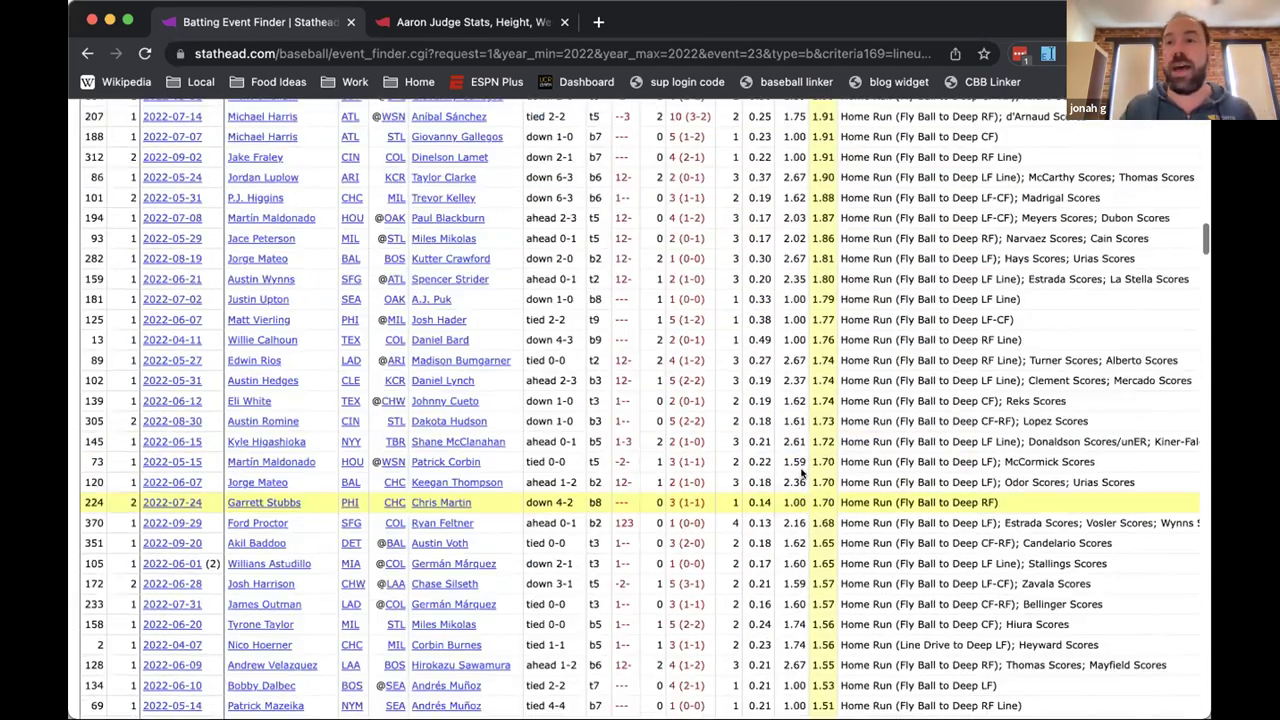
scroll(800, 472, up, 20)
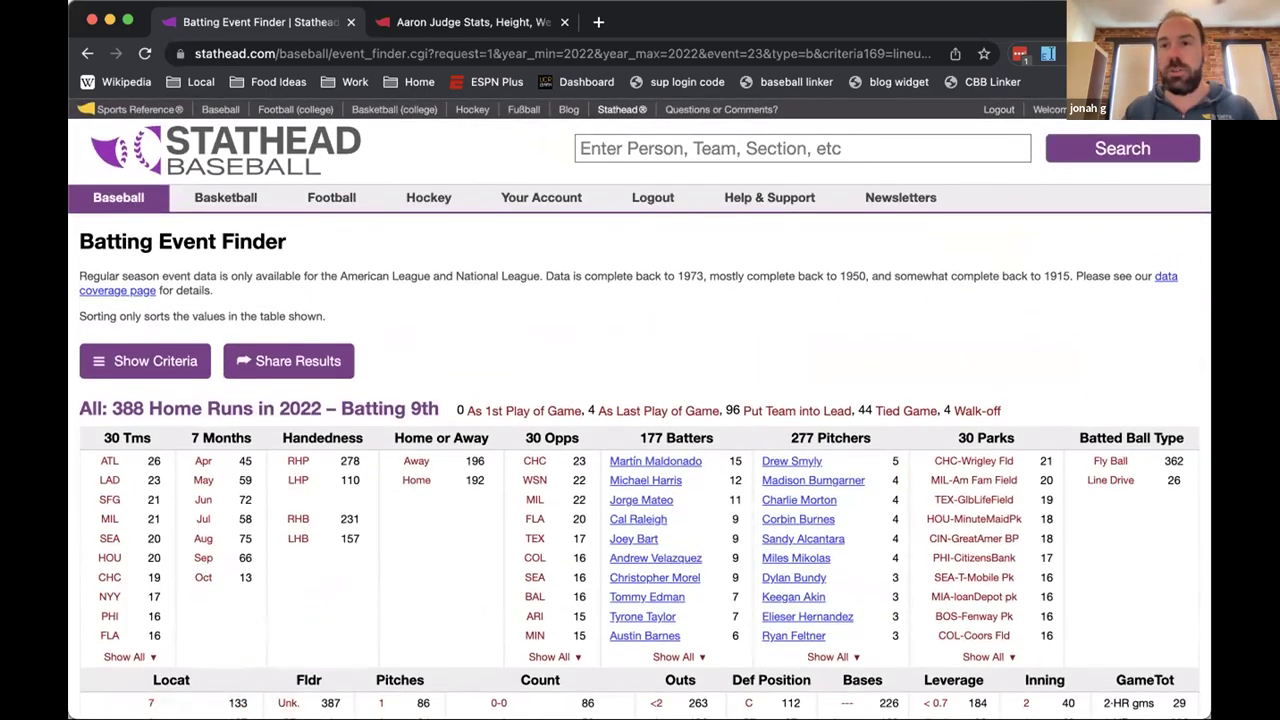
scroll(807, 520, down, 10)
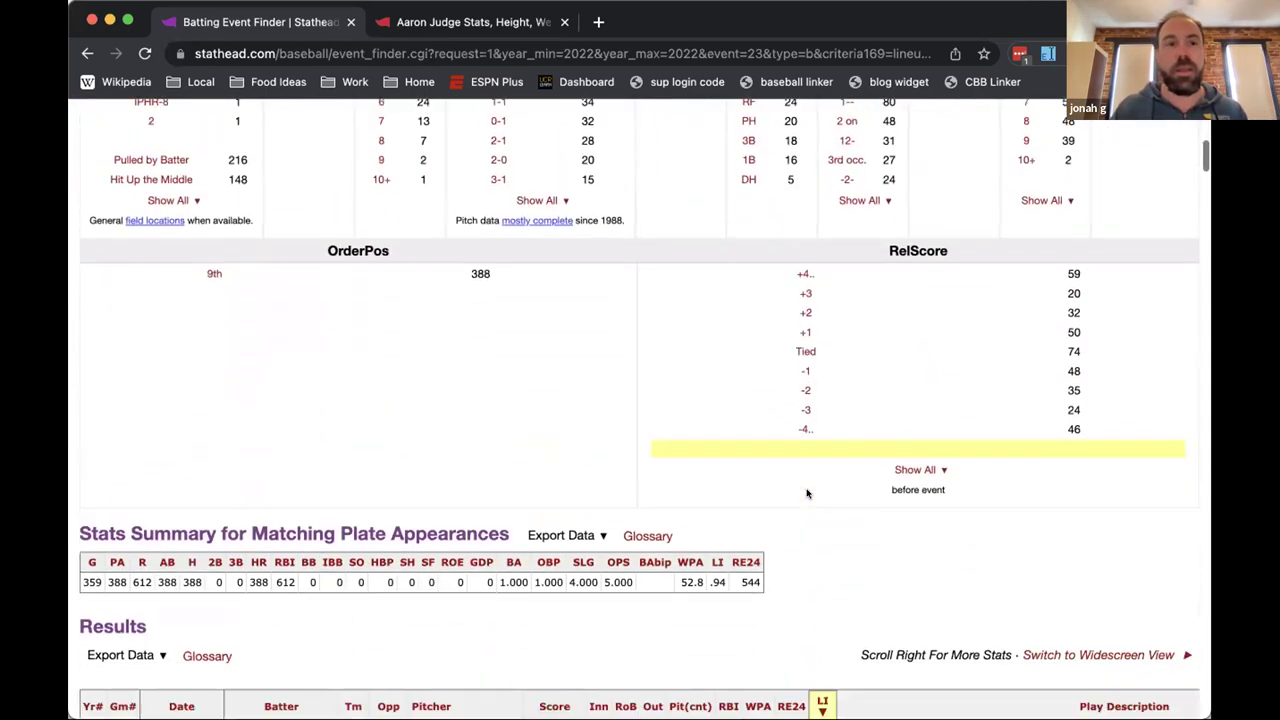
scroll(807, 493, down, 3)
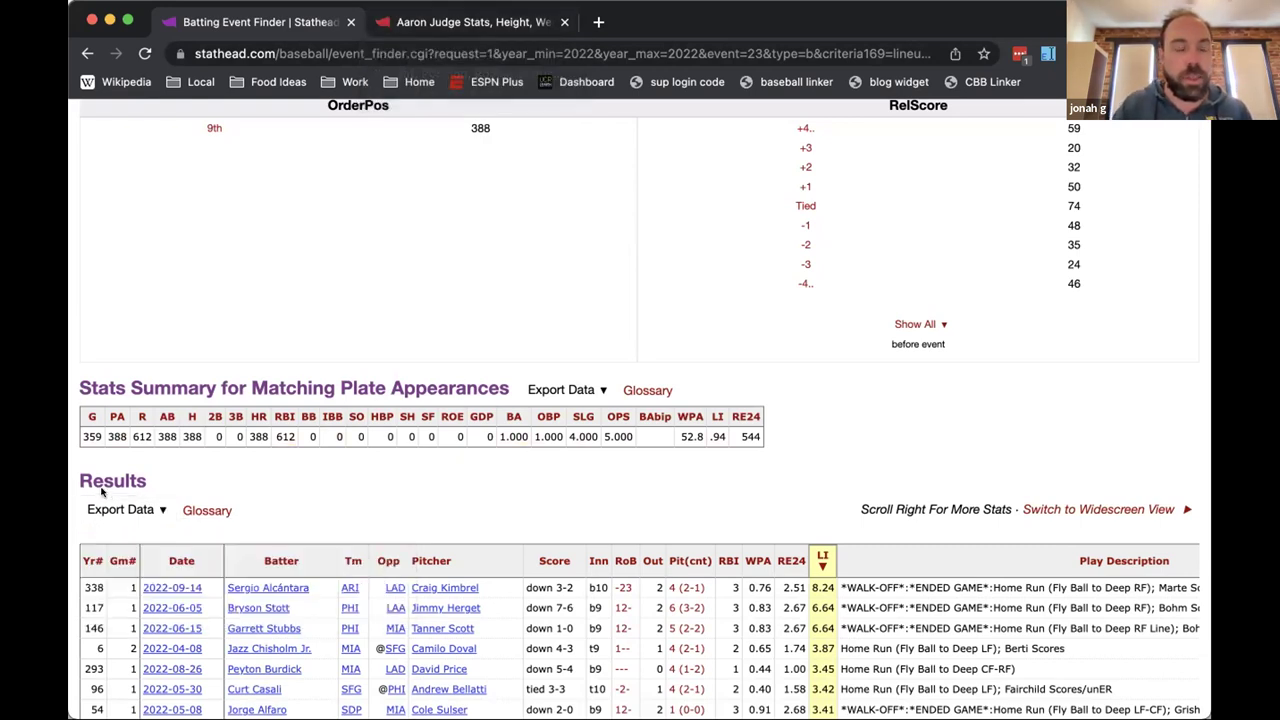
scroll(105, 488, down, 2)
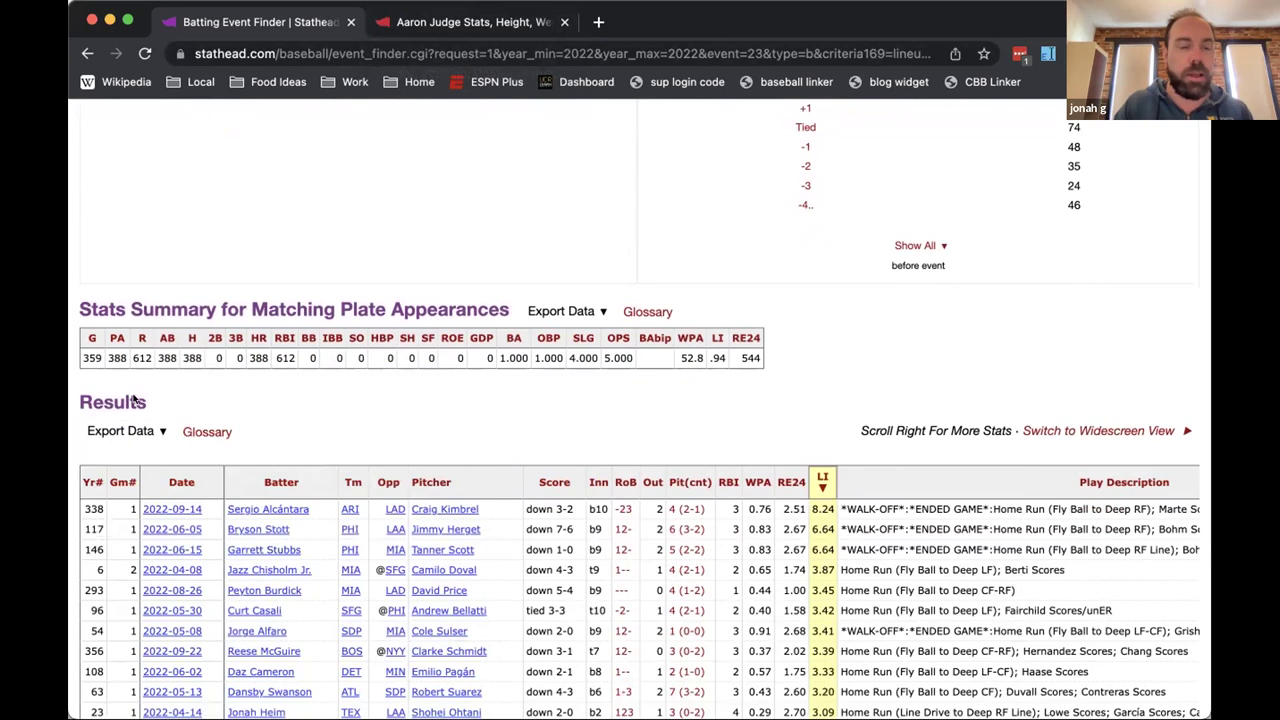
mouse_move(117, 428)
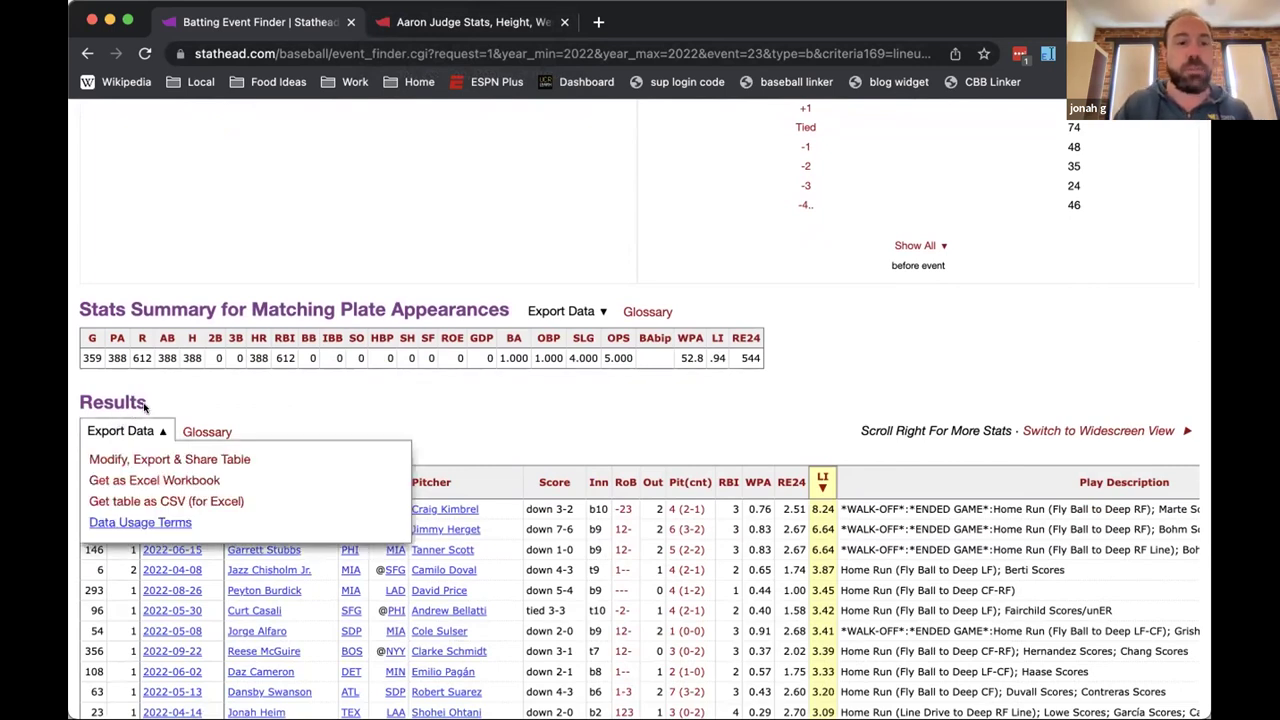
click(130, 459)
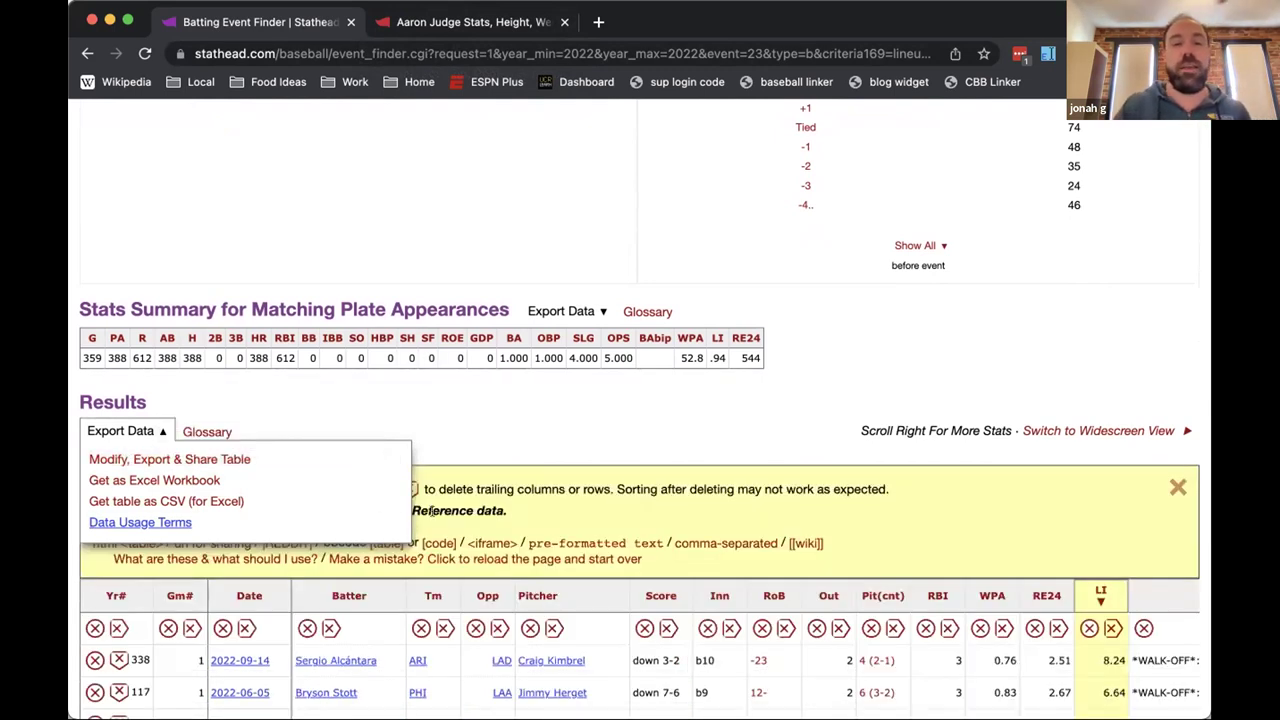
Trim the results table by deleting the row numbered 293, the Score column and all rows after the one numbered 356
scroll(538, 610, down, 2)
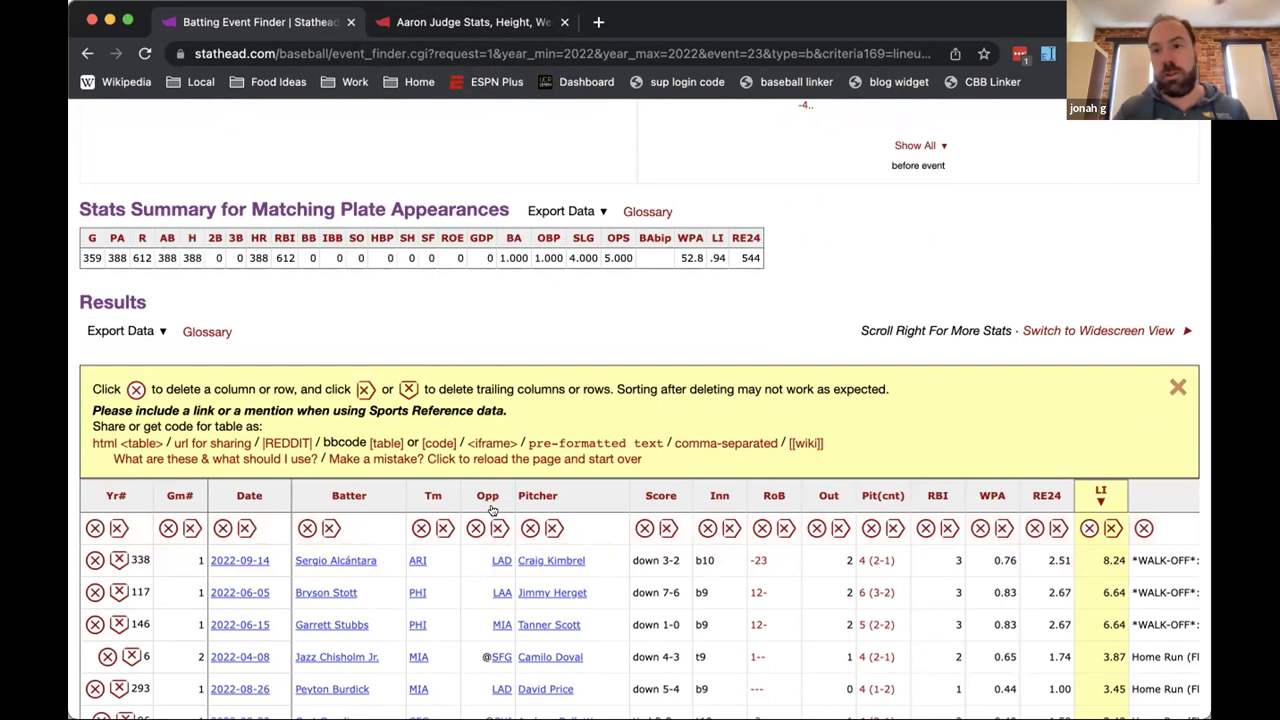
scroll(127, 640, down, 1)
click(95, 625)
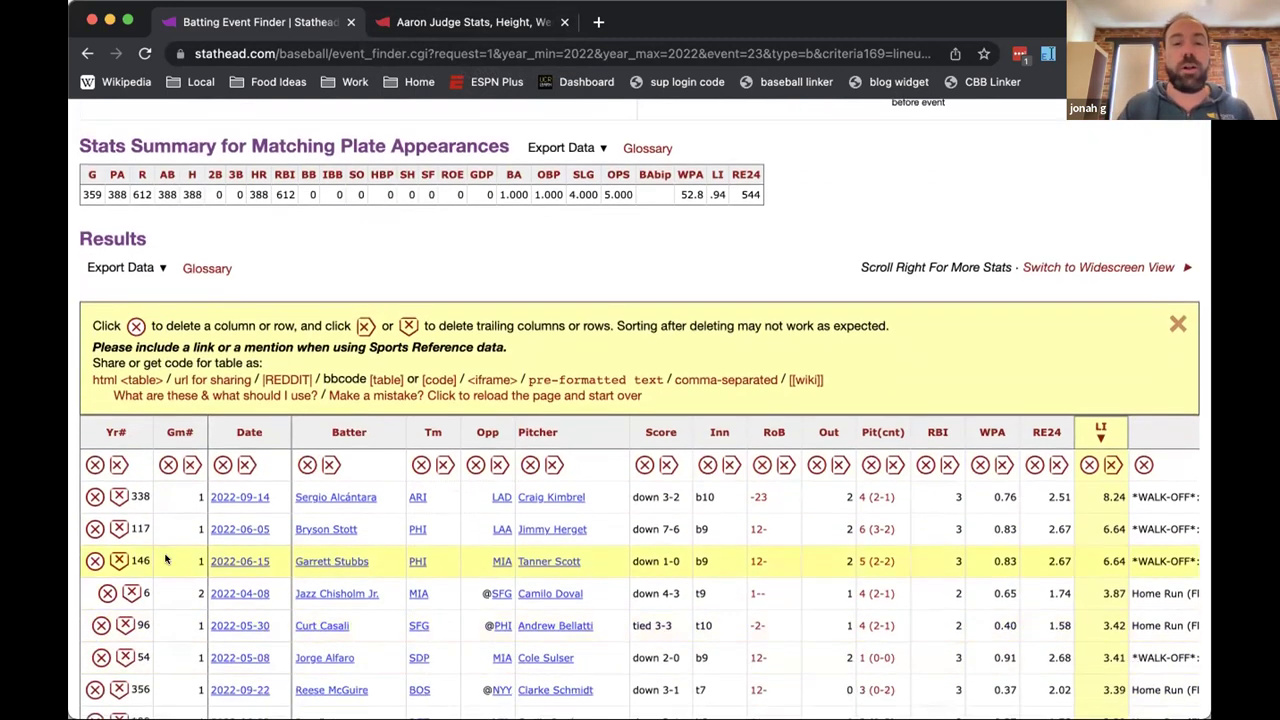
click(644, 465)
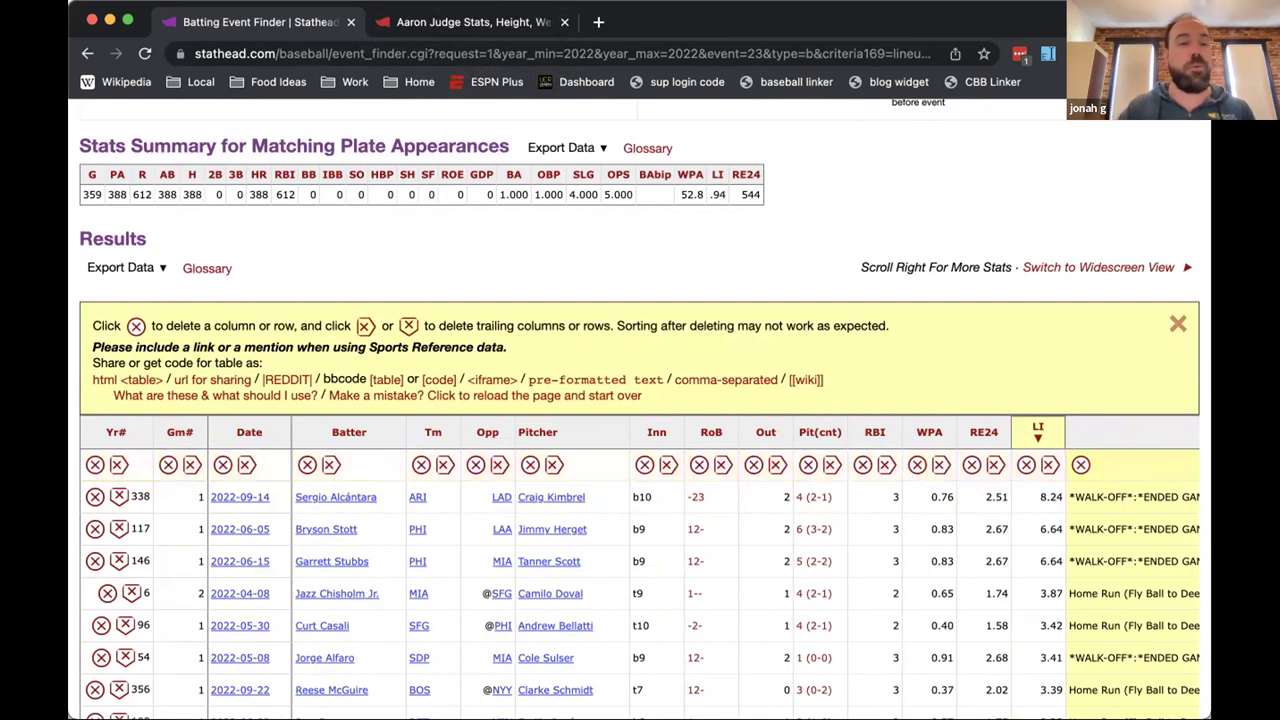
click(119, 689)
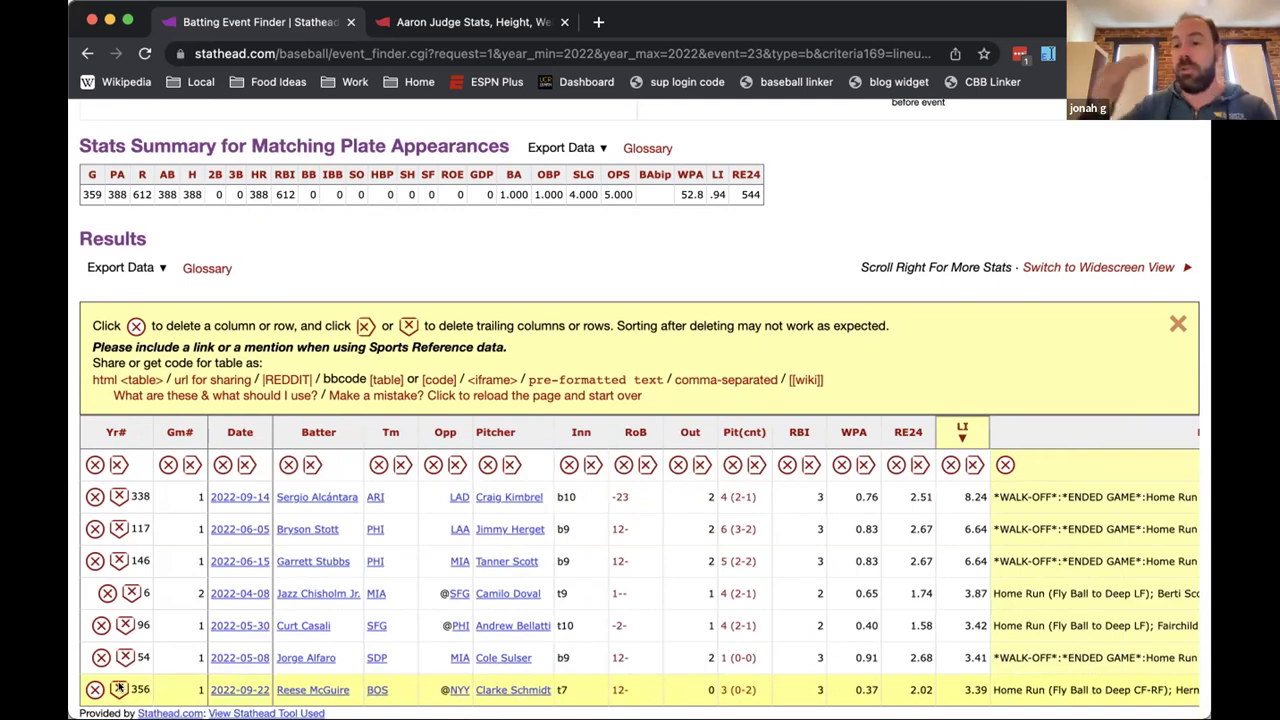
scroll(119, 689, down, 1)
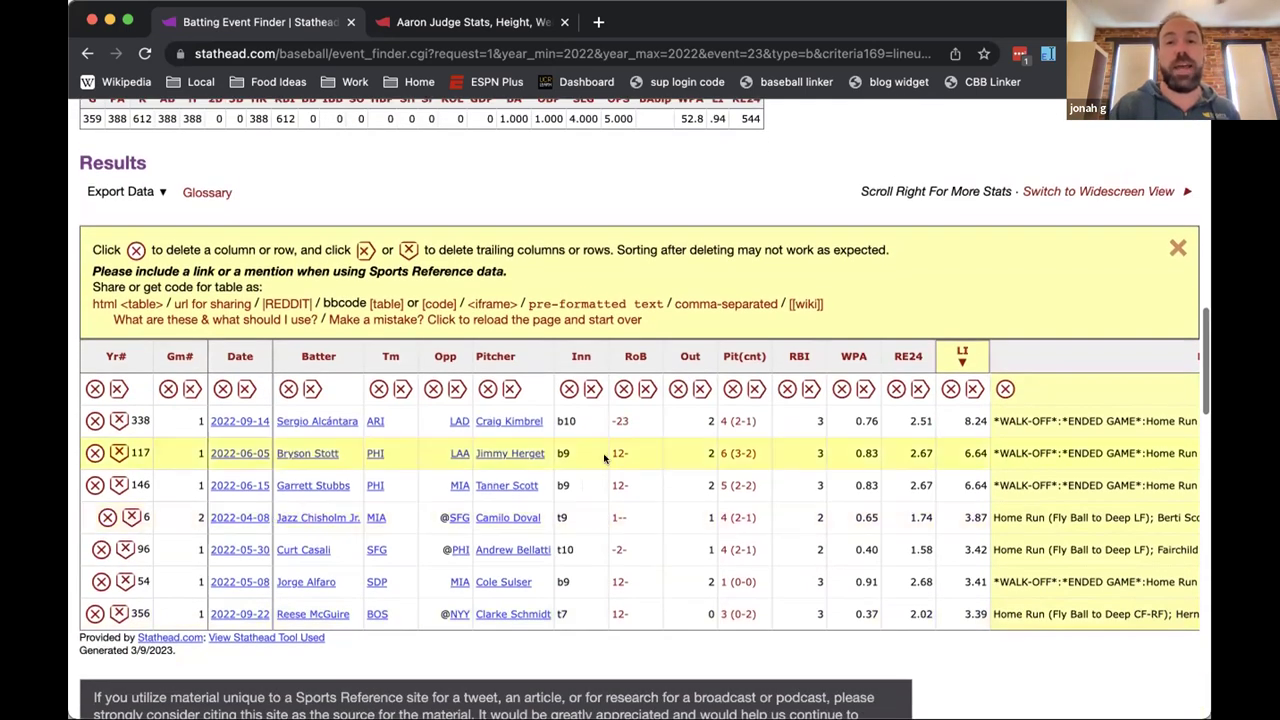
Generate the Reddit-formatted code for the trimmed table, and close the code window and the table's editing mode
scroll(537, 467, up, 4)
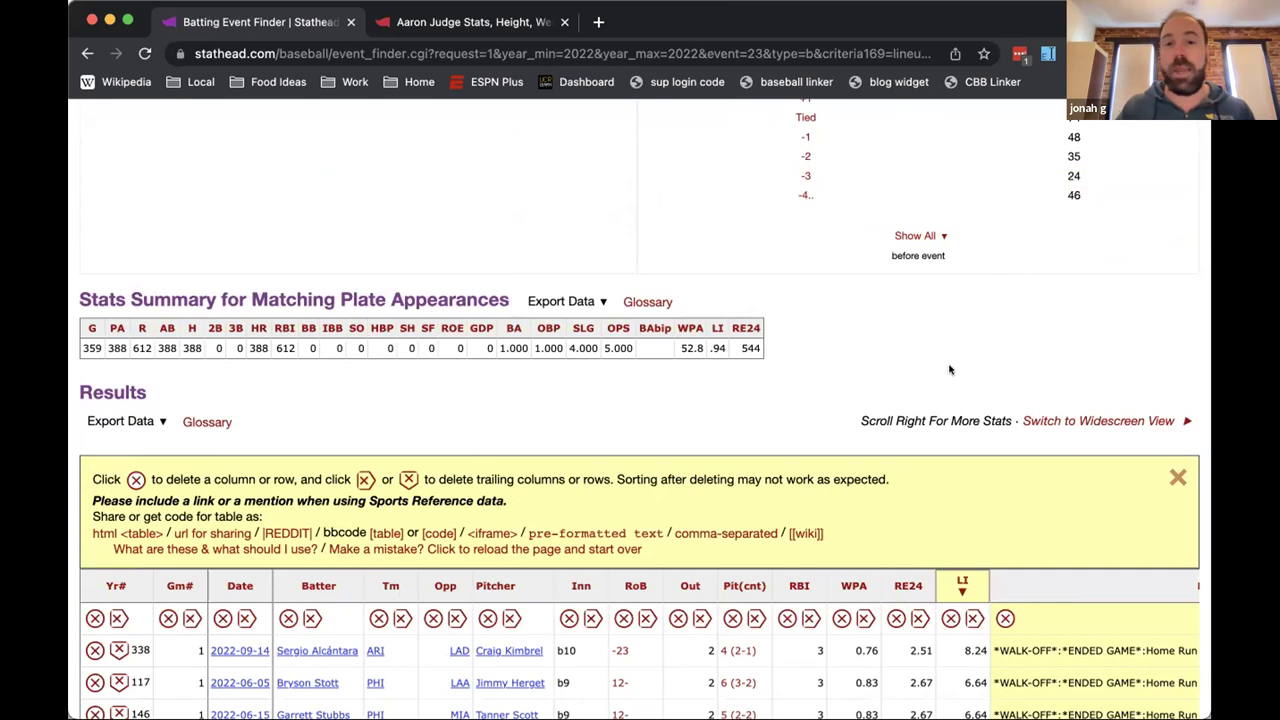
click(277, 534)
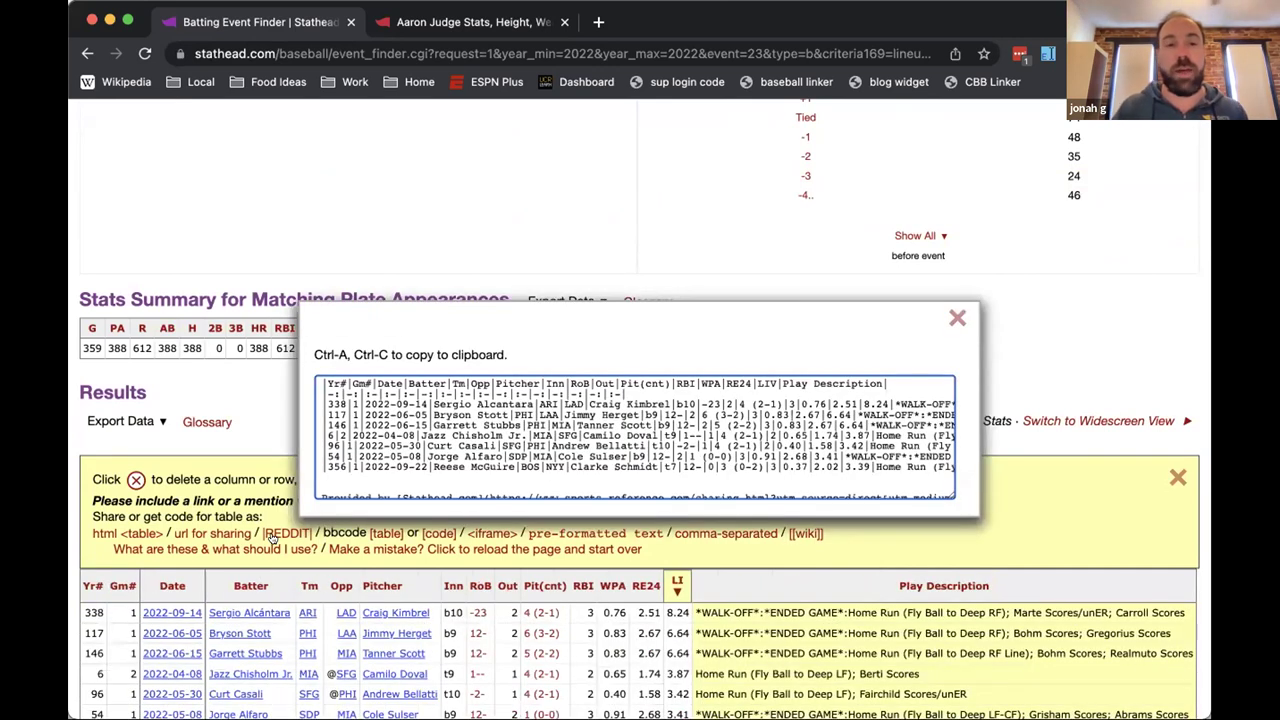
scroll(835, 367, up, 3)
click(957, 425)
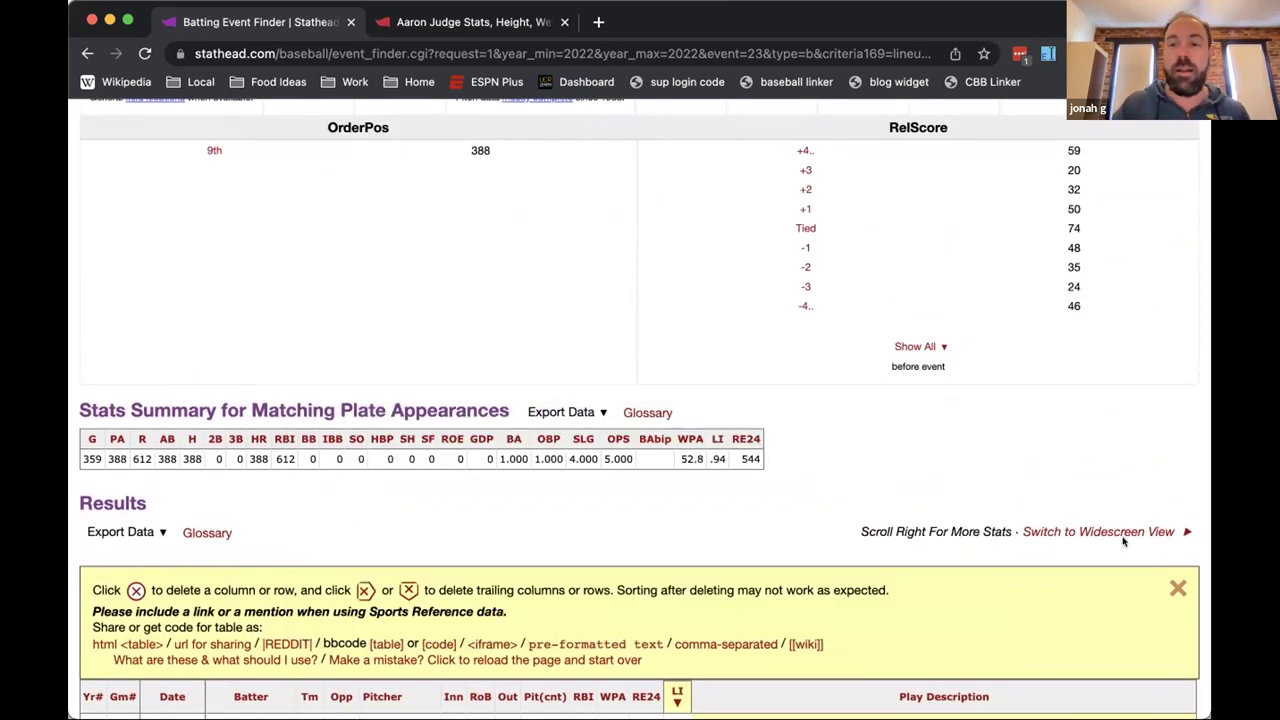
click(1178, 588)
scroll(526, 405, down, 3)
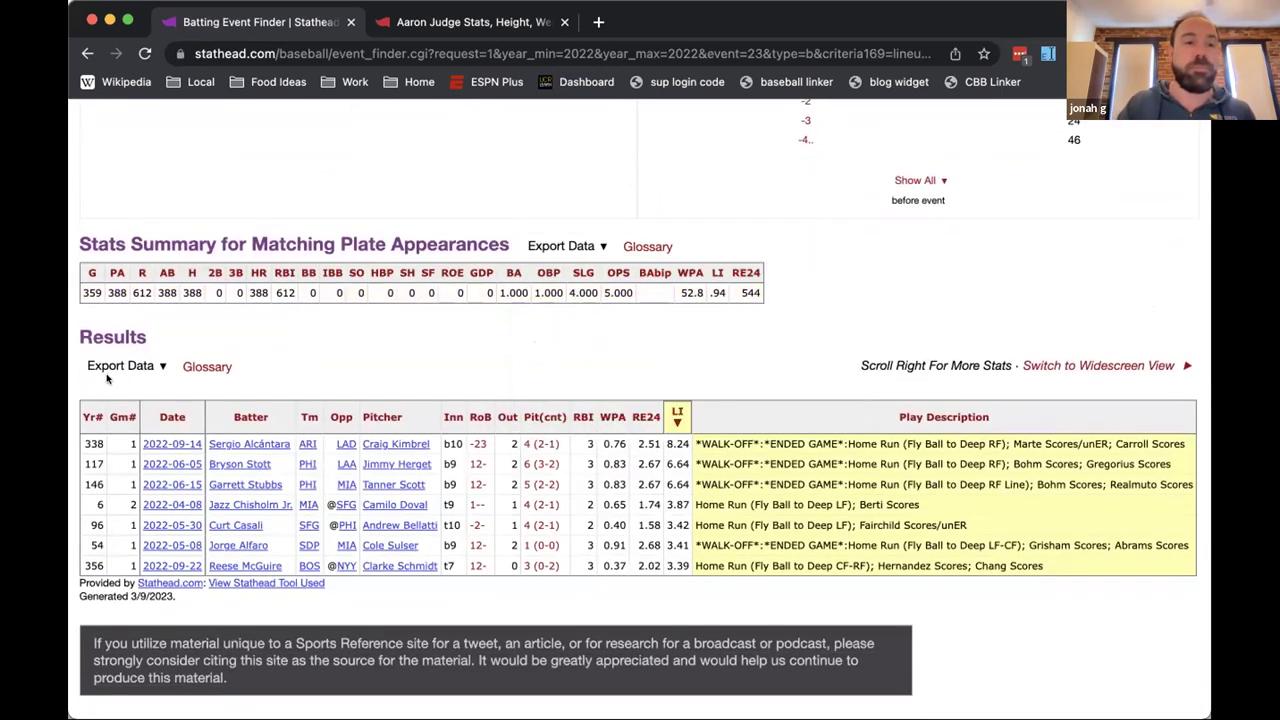
Download the trimmed results table as an Excel workbook, and convert it to CSV text on the page
mouse_move(110, 366)
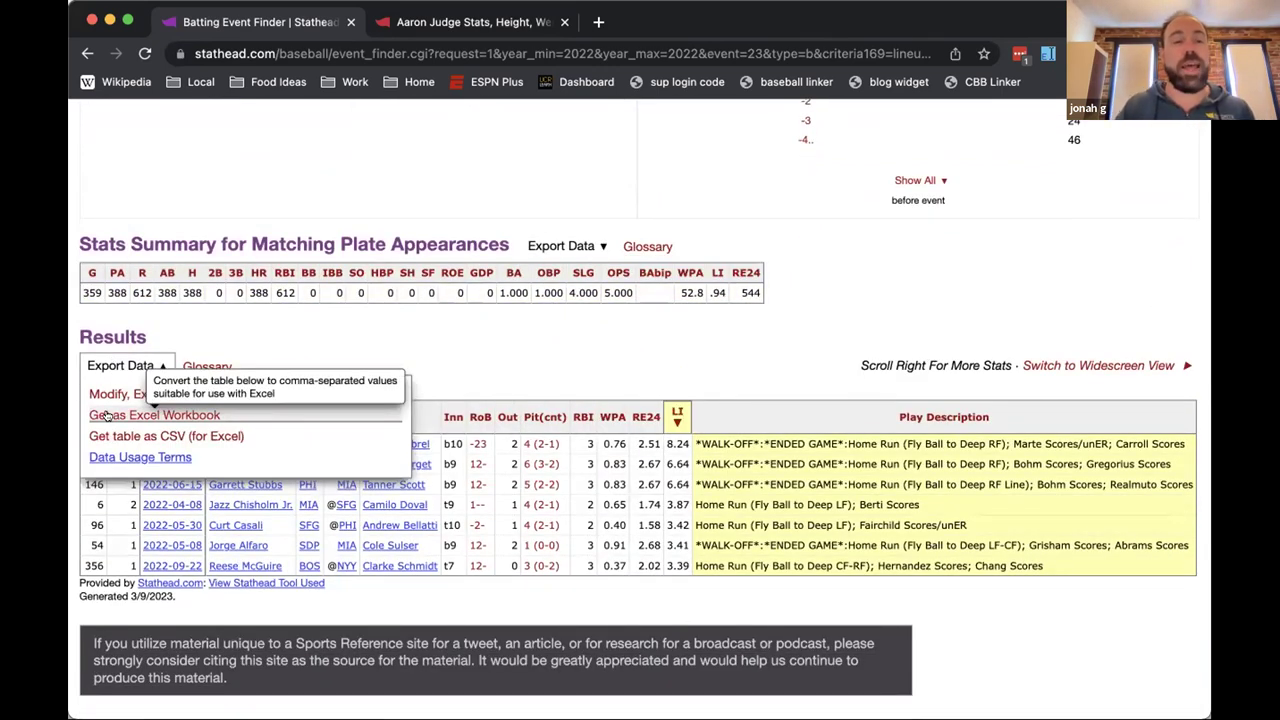
click(105, 415)
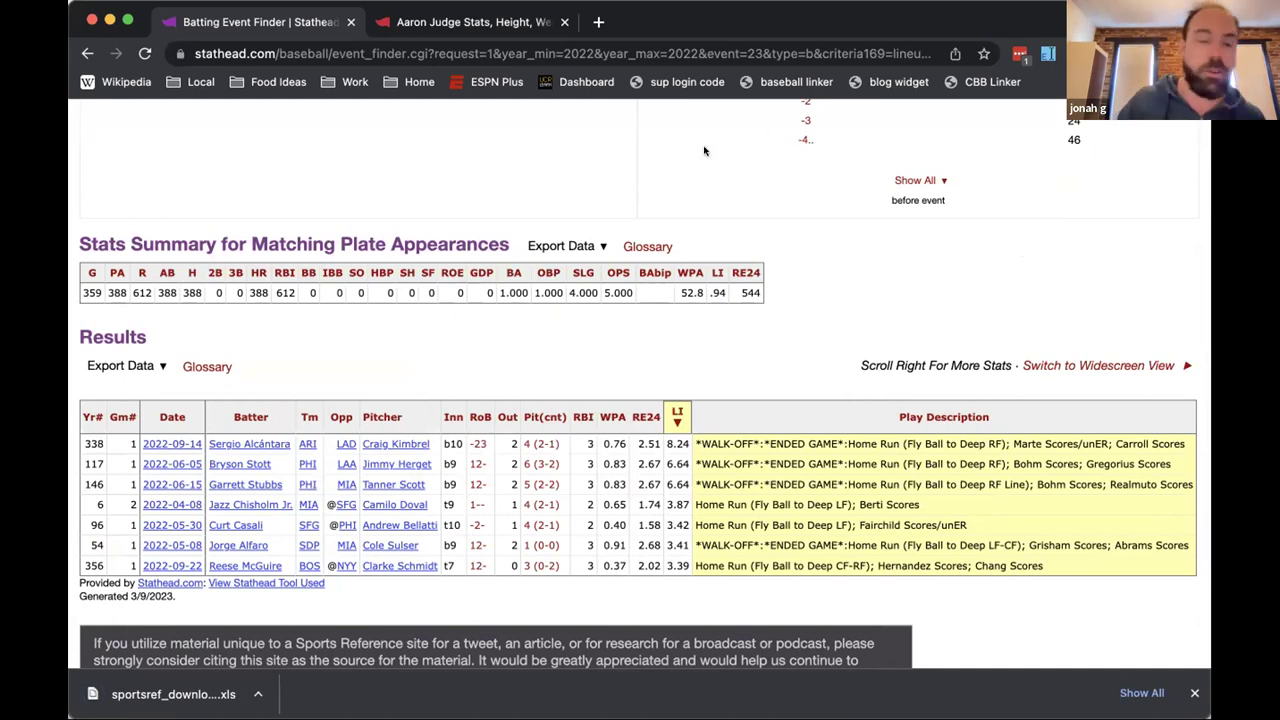
click(145, 364)
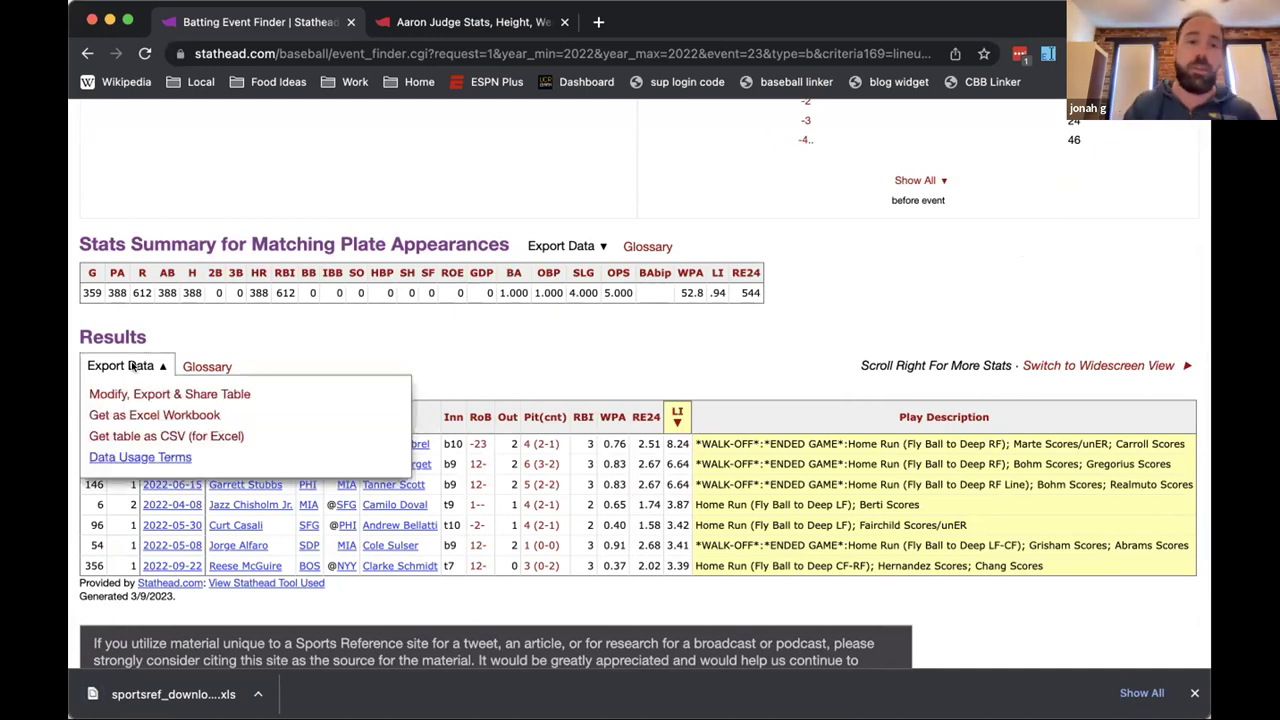
click(128, 436)
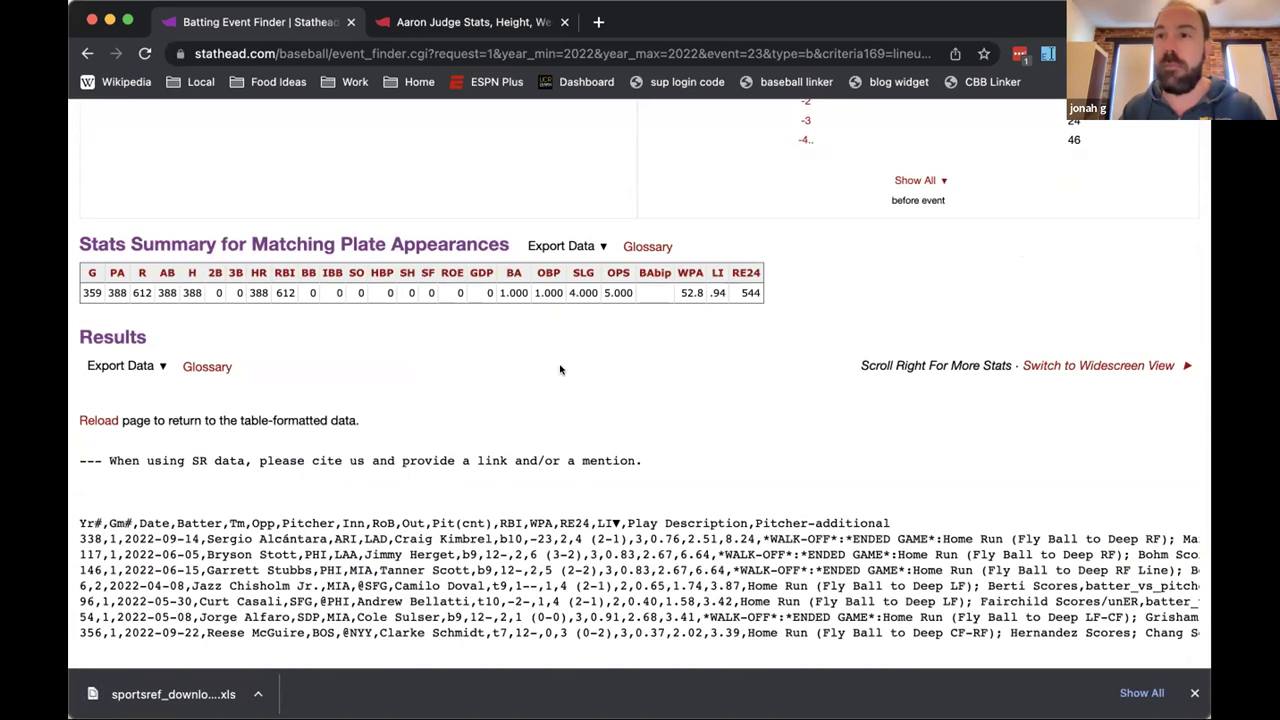
click(143, 369)
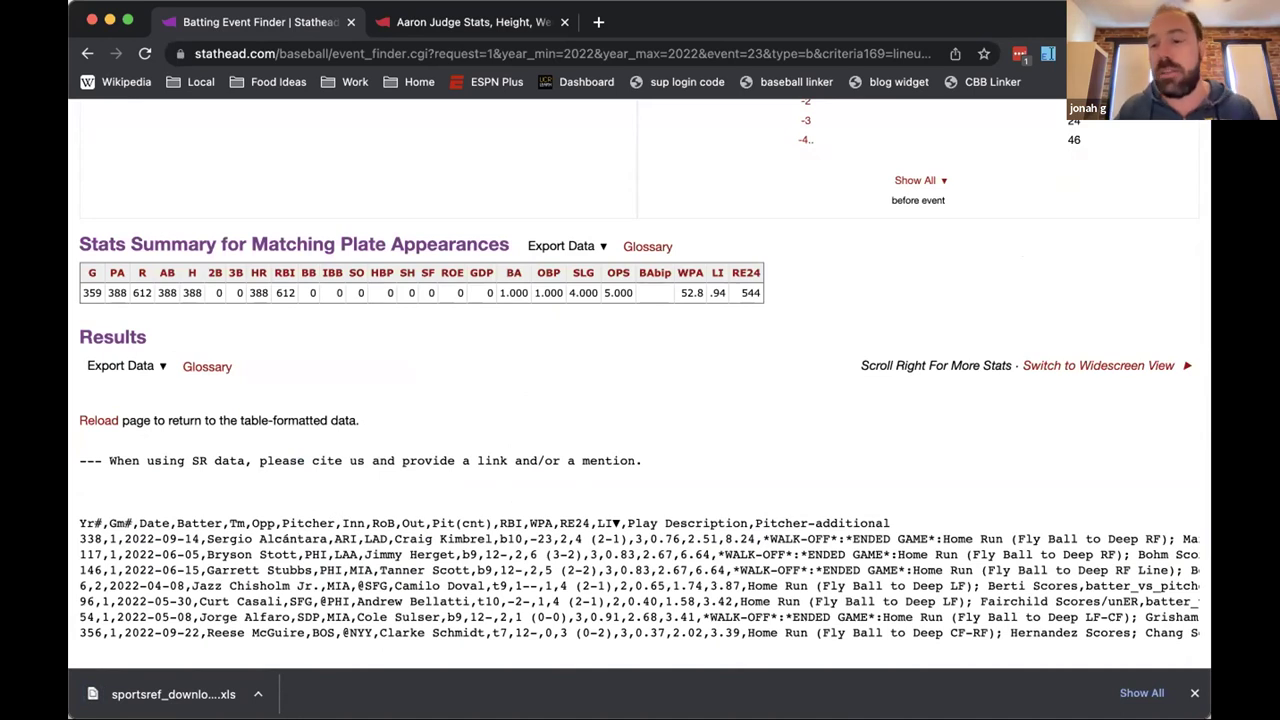
click(1193, 692)
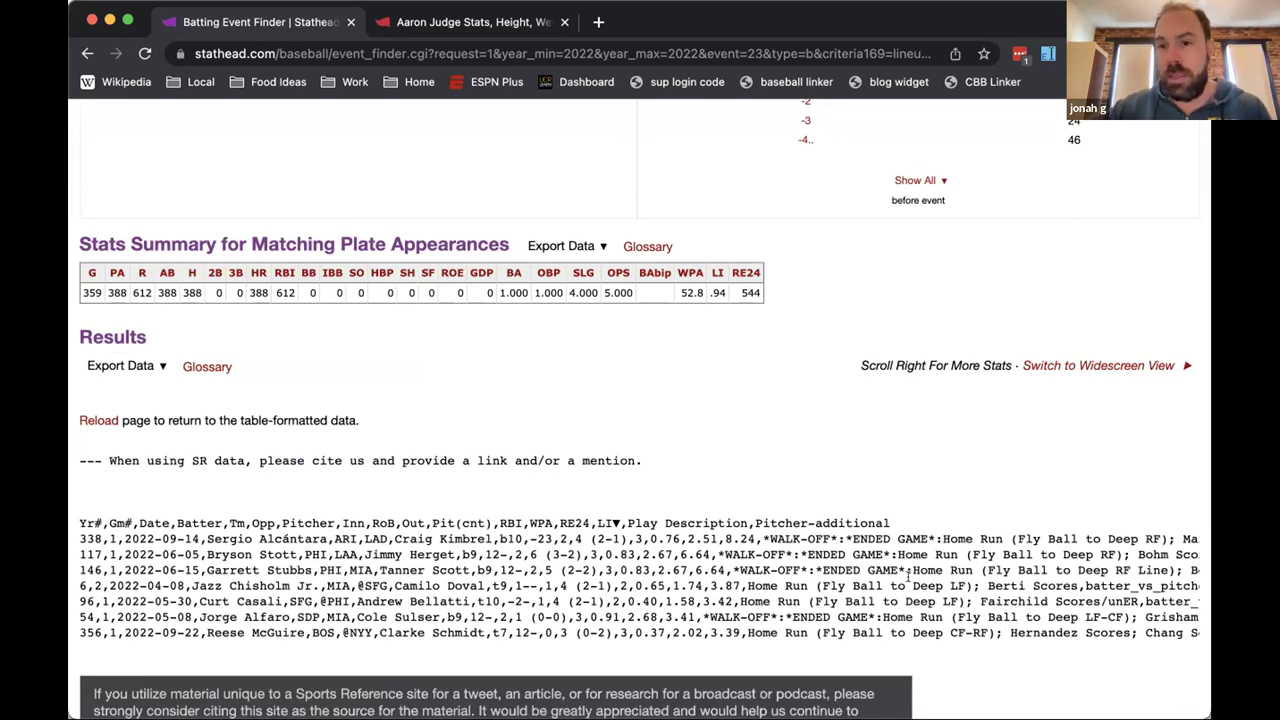
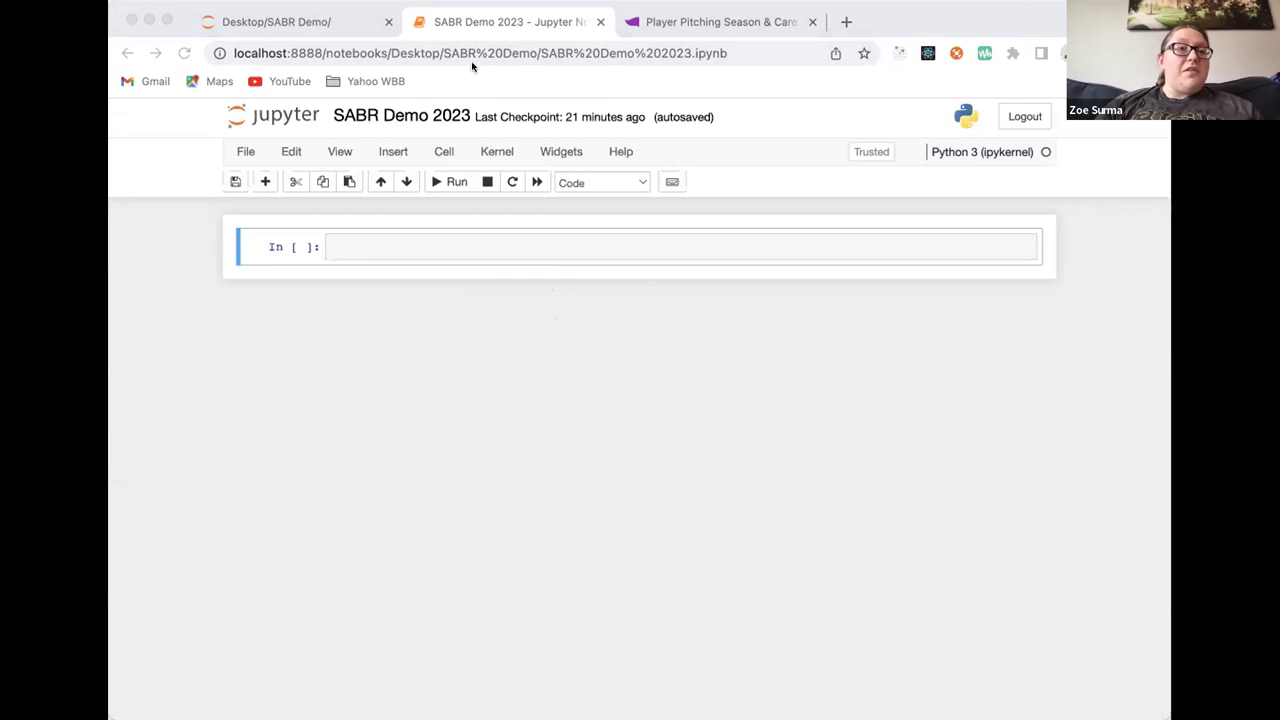
Switch to the Player Pitching Season & Career Stats Finder page and examine the search settings for 2022 pitcher strikeouts
click(697, 354)
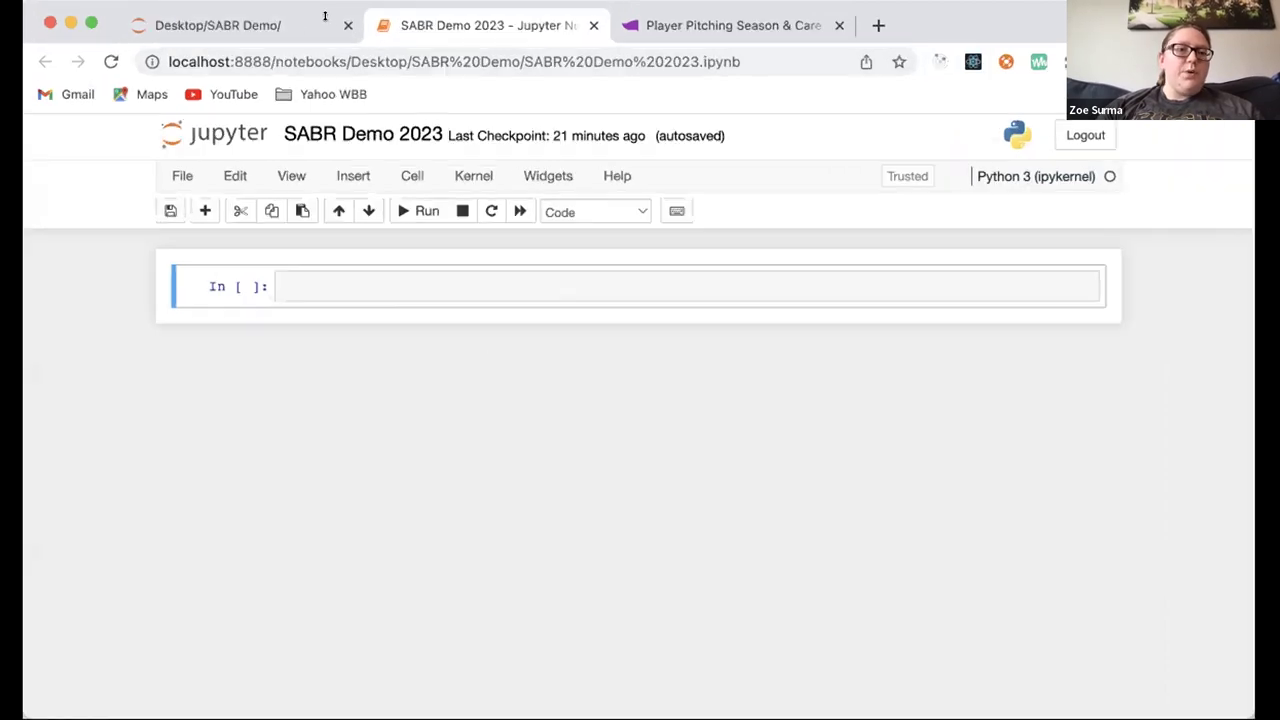
click(720, 25)
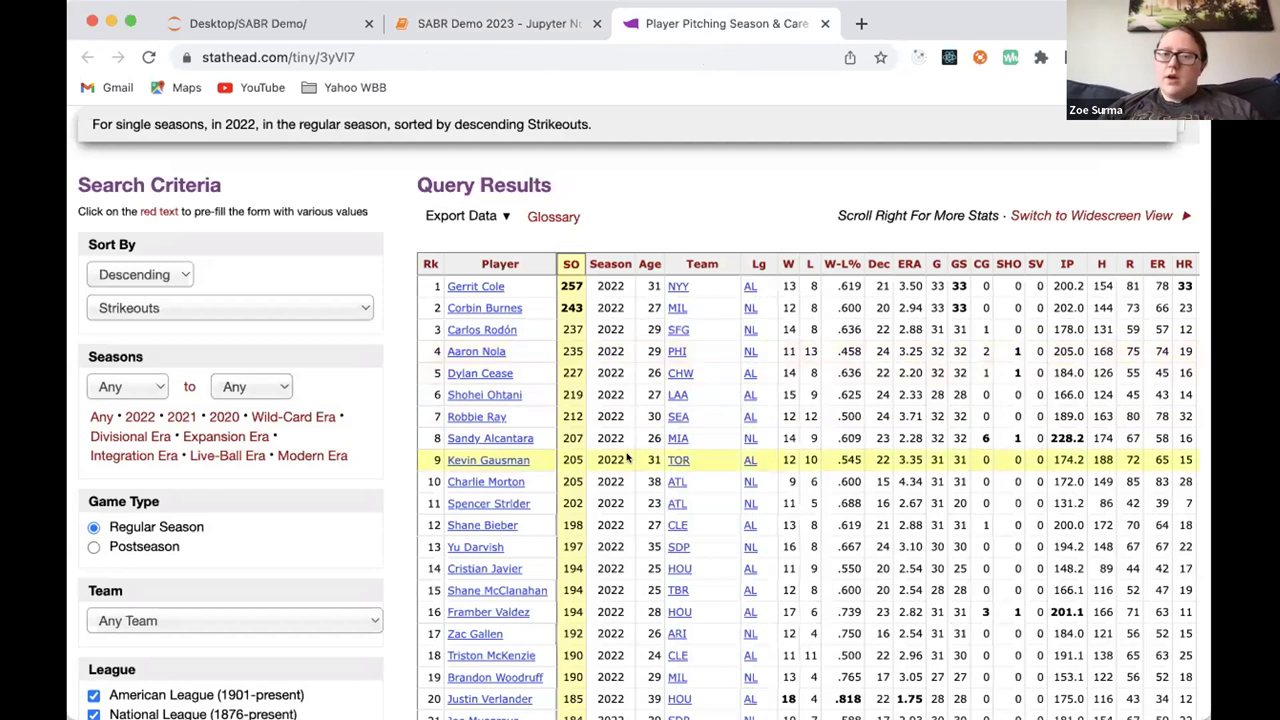
scroll(640, 460, up, 10)
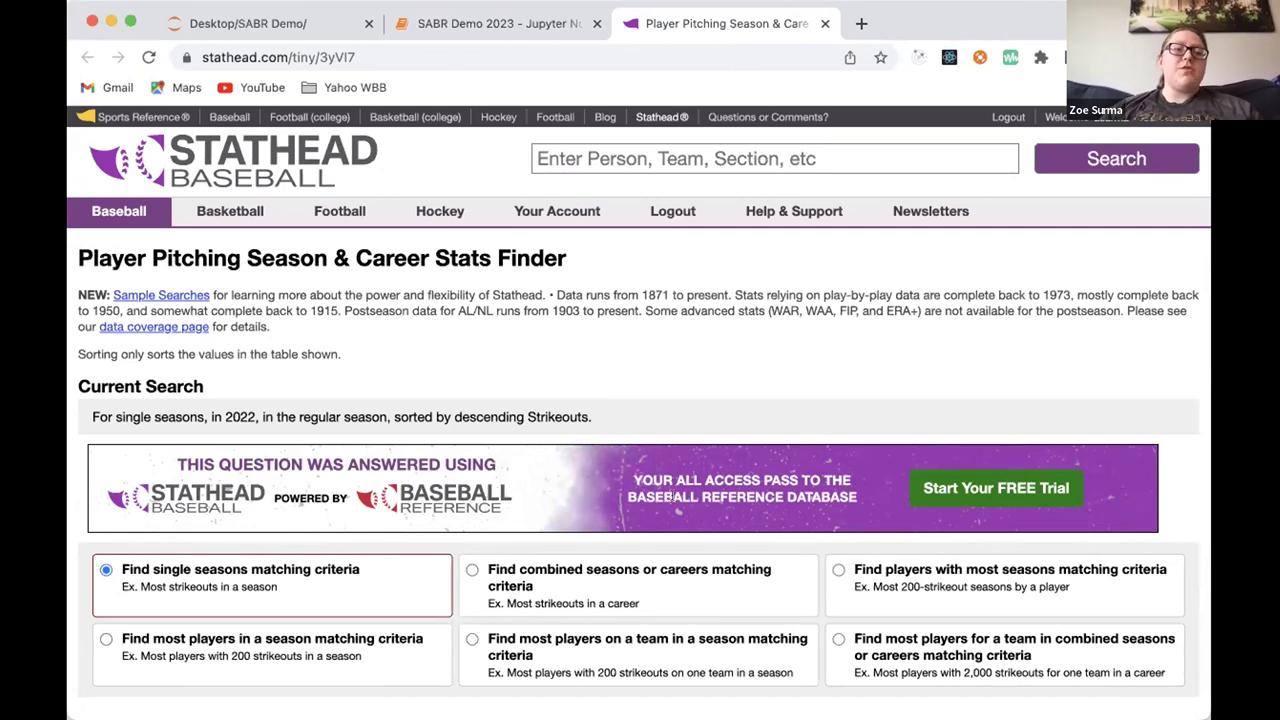
scroll(679, 482, down, 2)
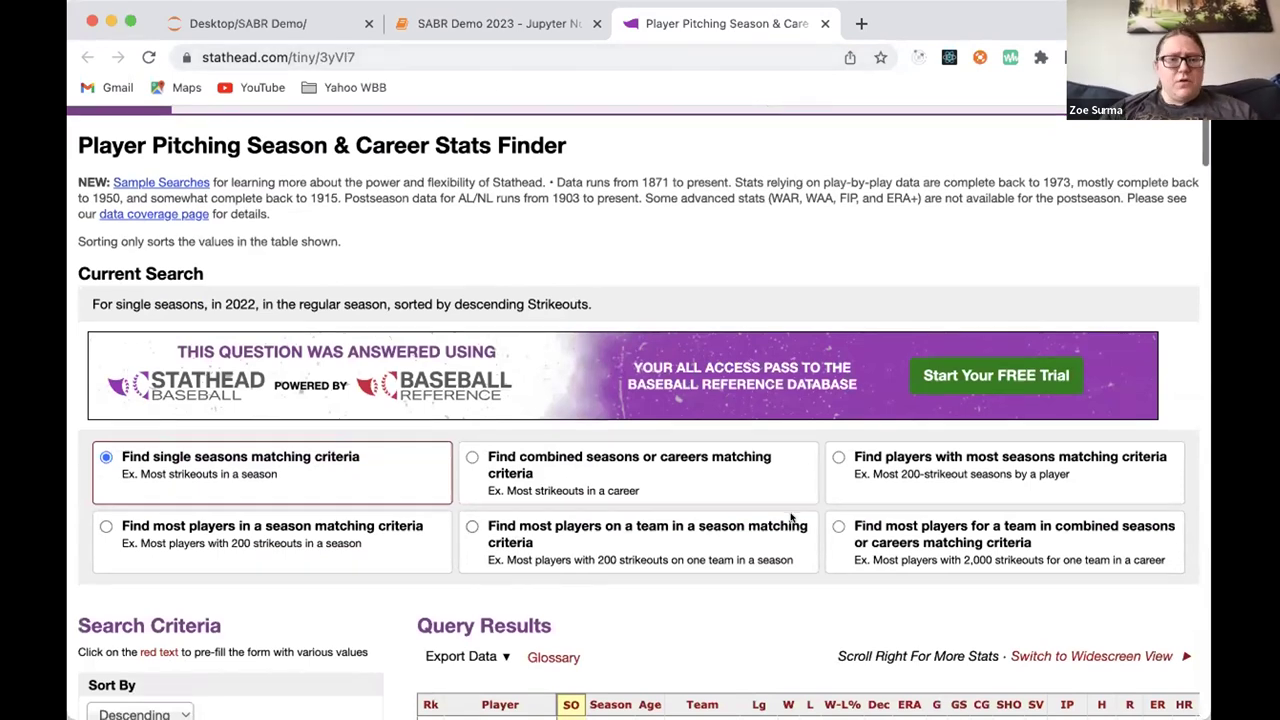
scroll(790, 520, down, 2)
scroll(790, 517, down, 2)
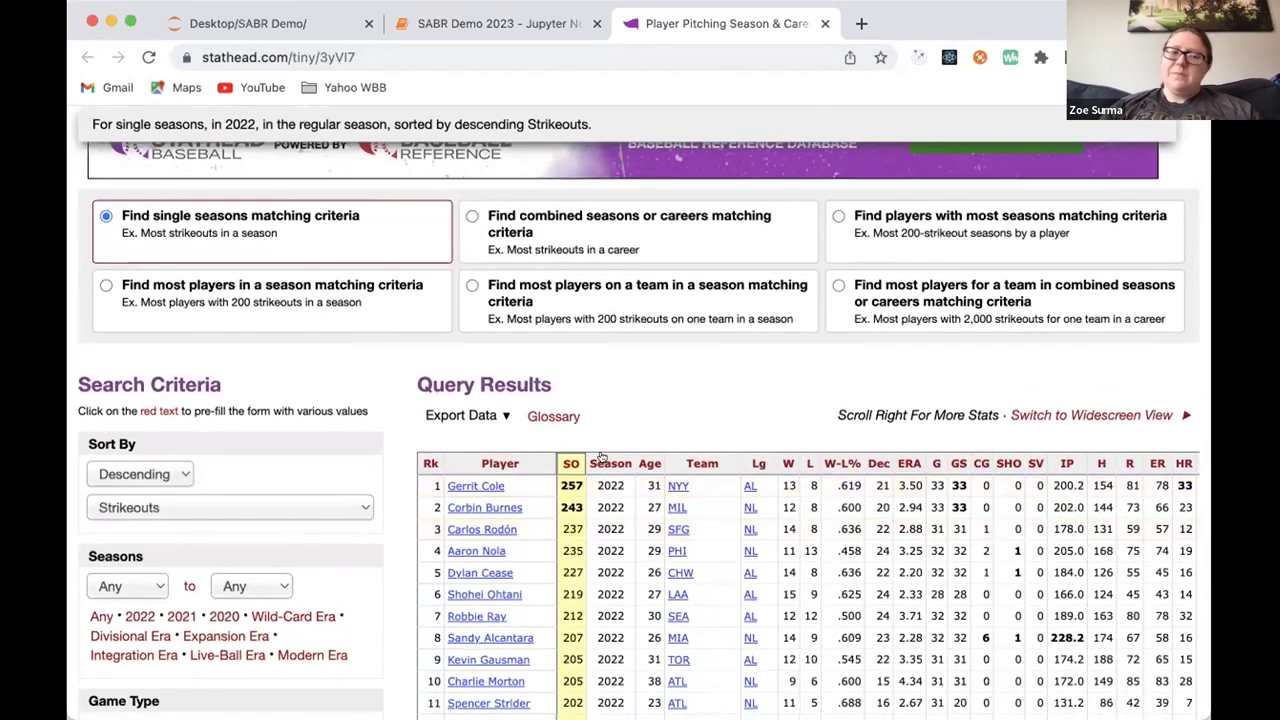
scroll(577, 357, up, 5)
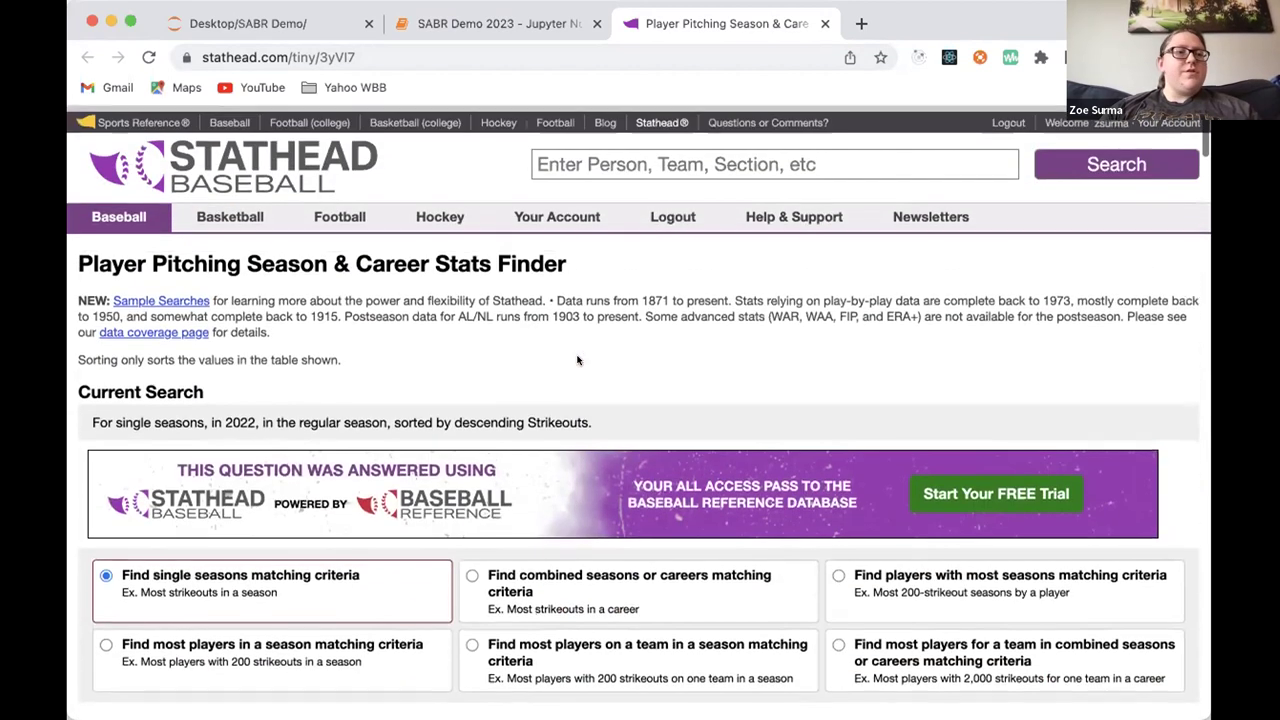
scroll(517, 440, down, 5)
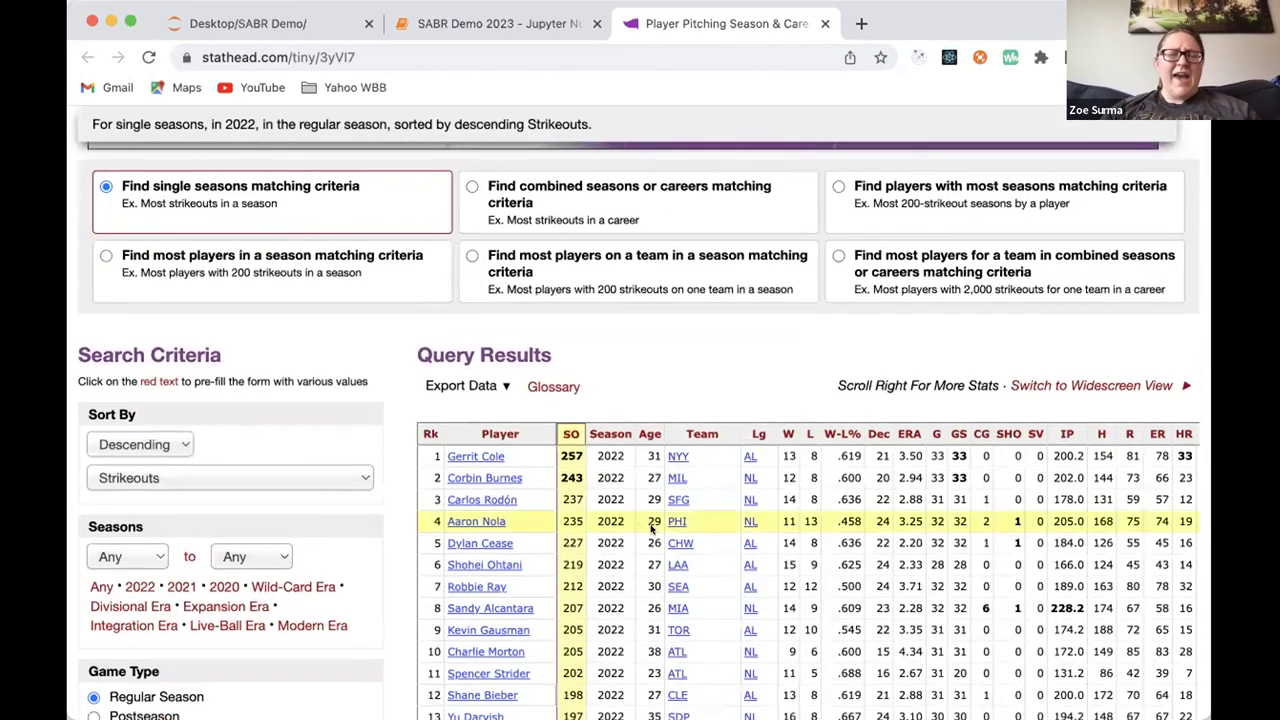
Look through the 2022 strikeout results down to the end of the first page, and return to the search description
scroll(590, 651, down, 2)
scroll(590, 651, down, 1)
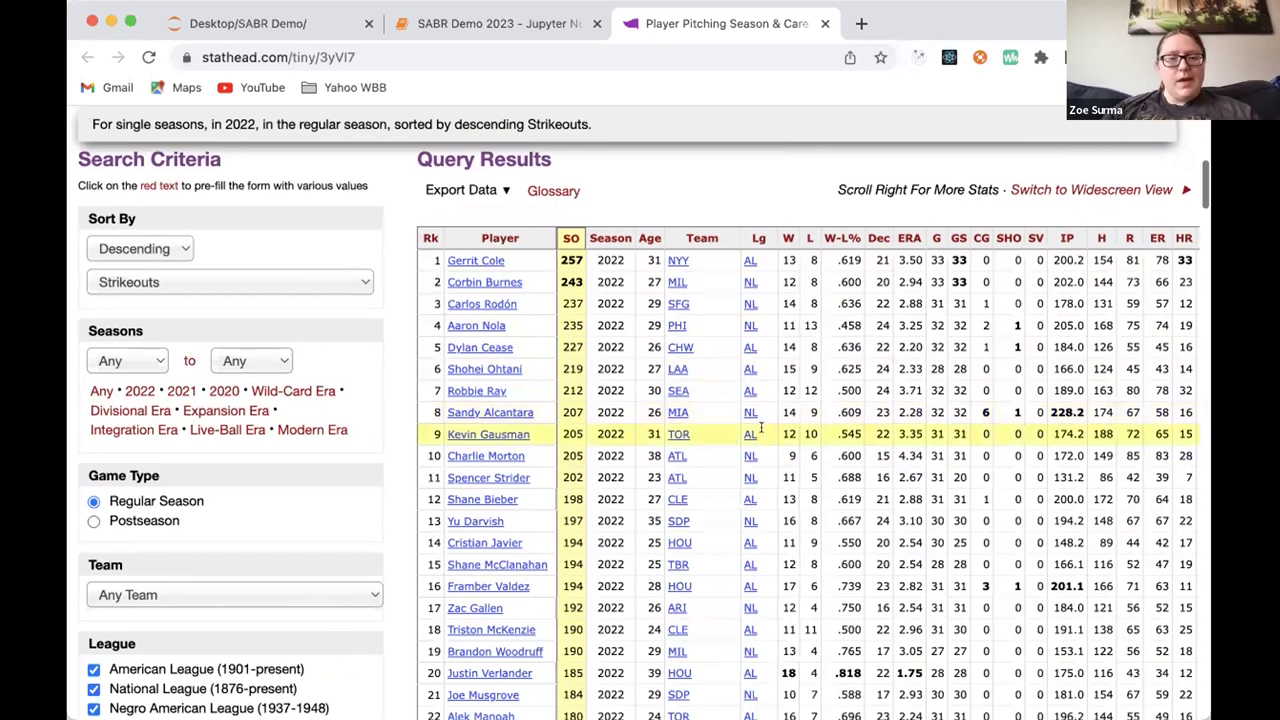
scroll(760, 428, down, 12)
scroll(932, 427, down, 20)
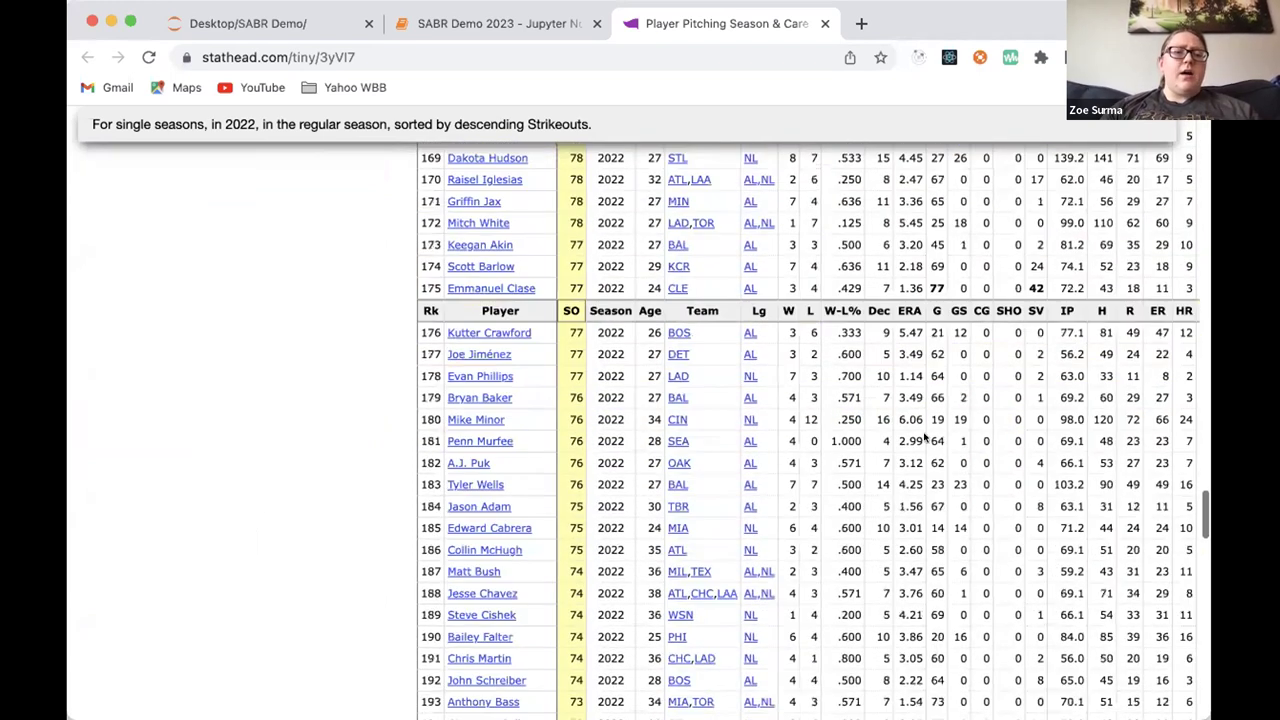
scroll(925, 438, down, 4)
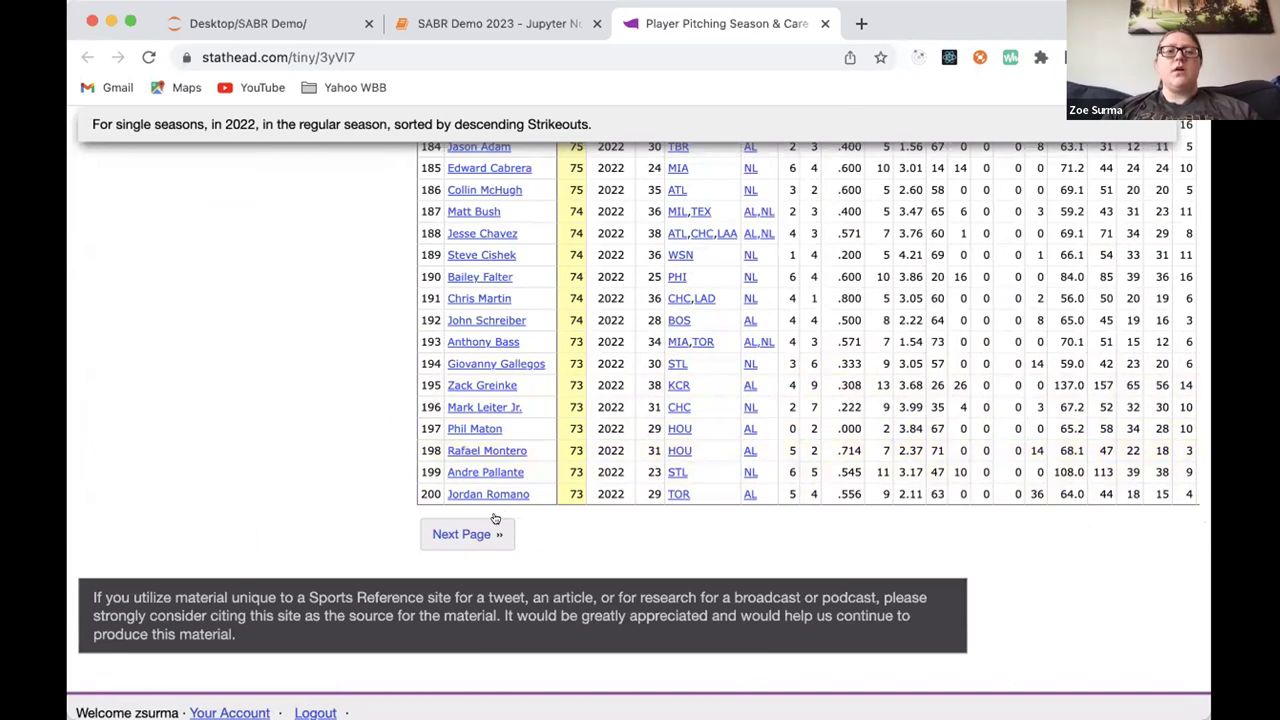
scroll(440, 303, up, 1)
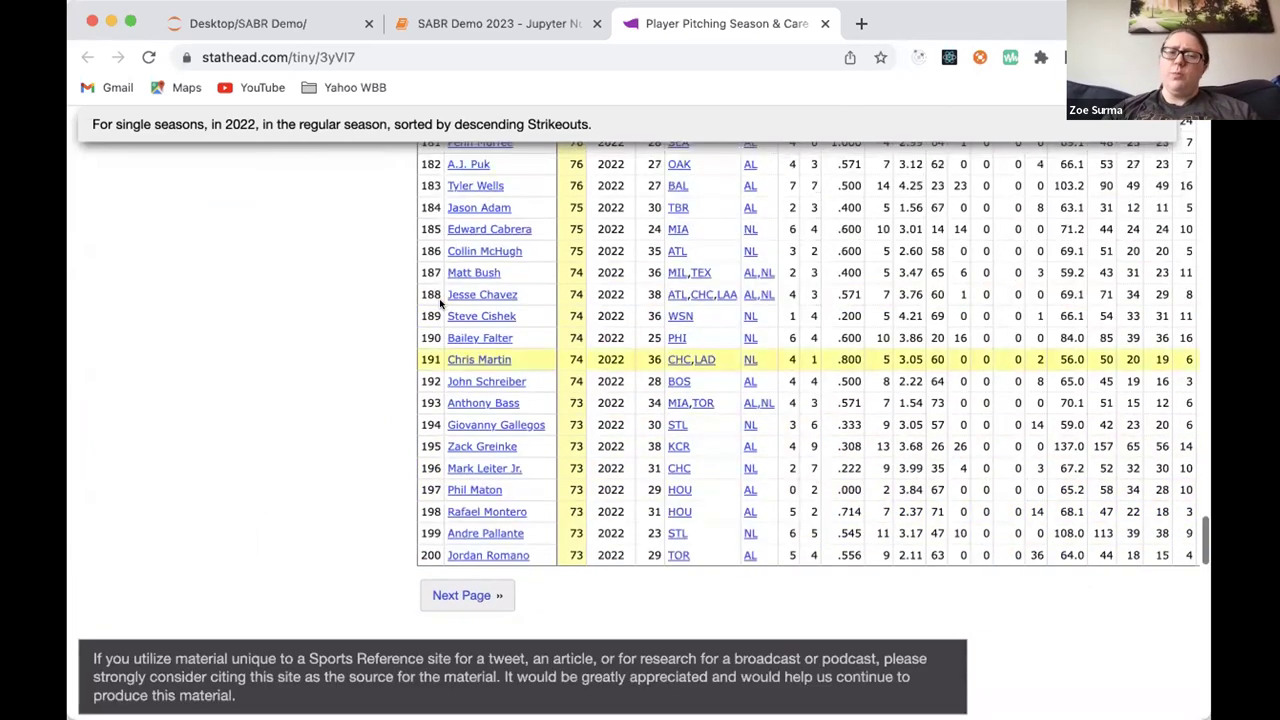
scroll(440, 303, up, 20)
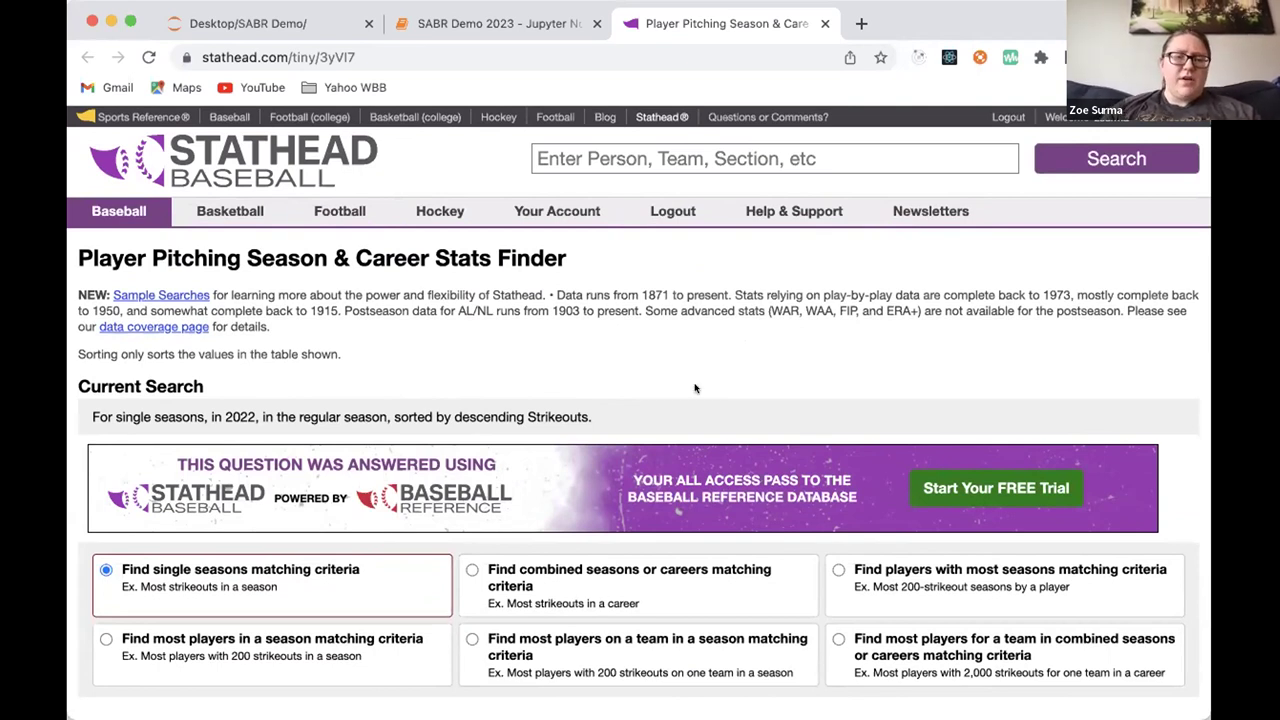
Open the 2022 strikeout results table for modifying and sharing, and delete its Rk and Season columns
scroll(640, 420, down, 5)
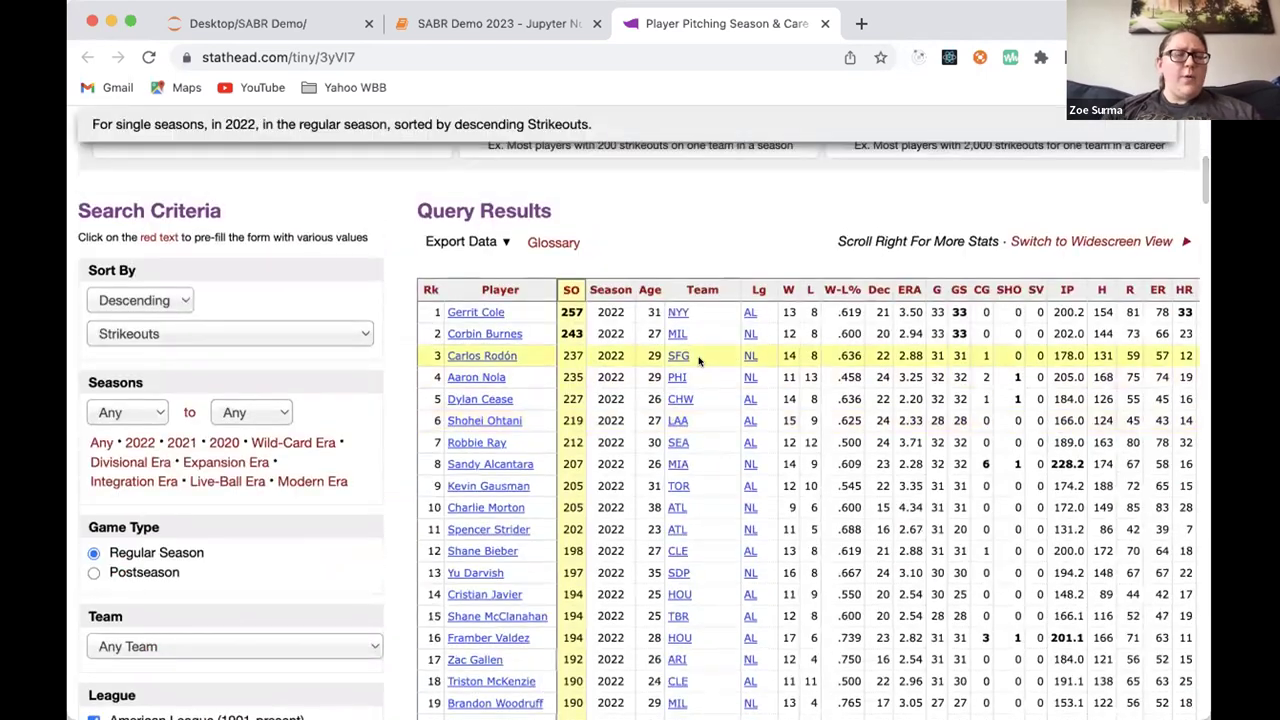
click(505, 241)
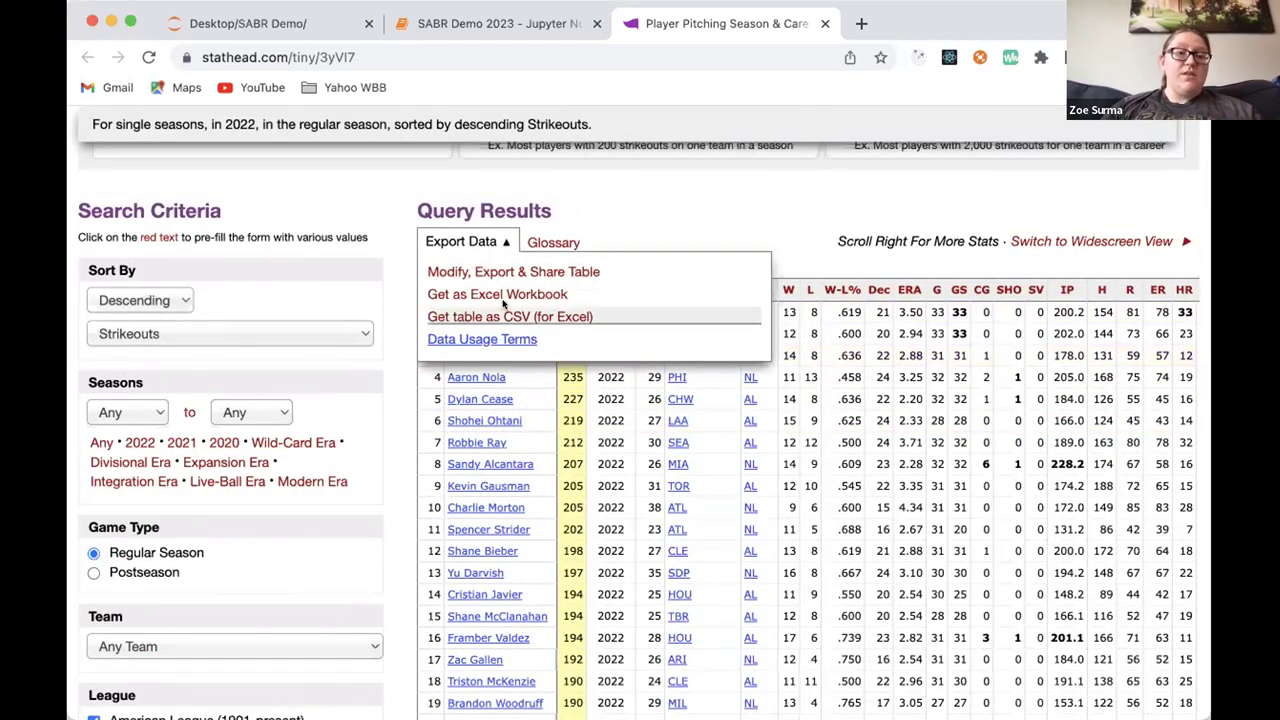
click(481, 280)
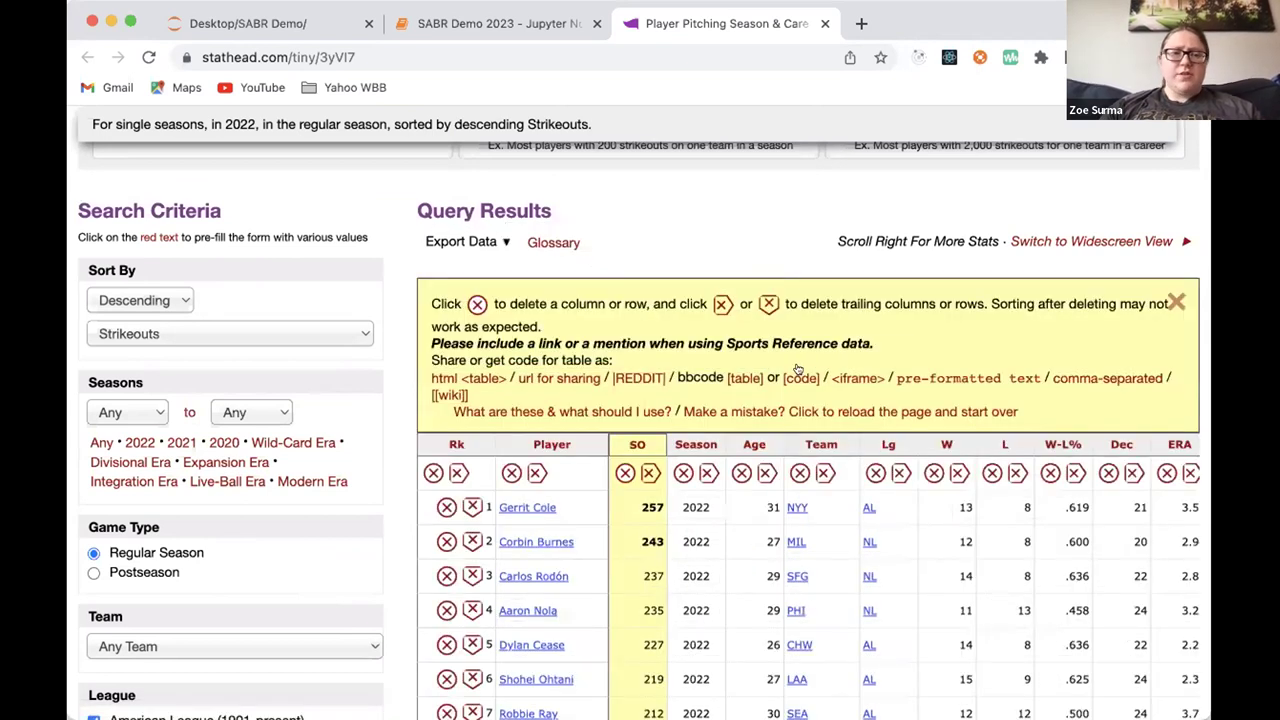
scroll(810, 366, down, 2)
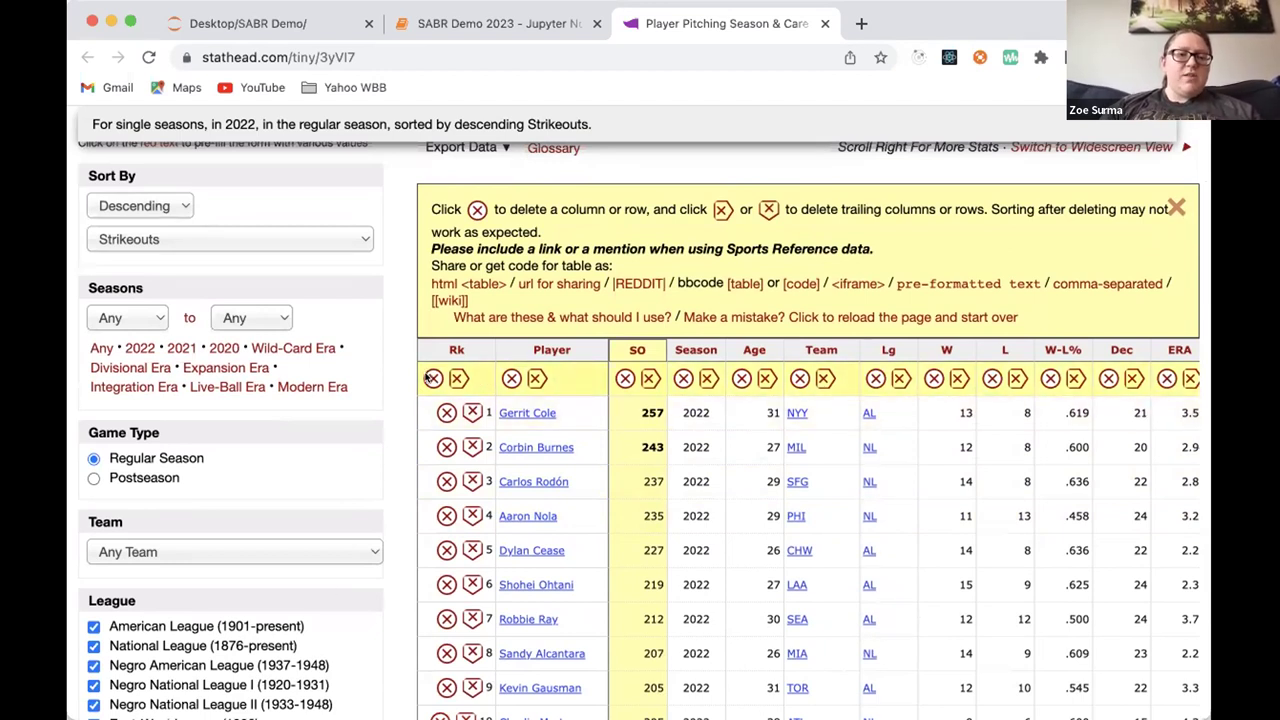
click(432, 378)
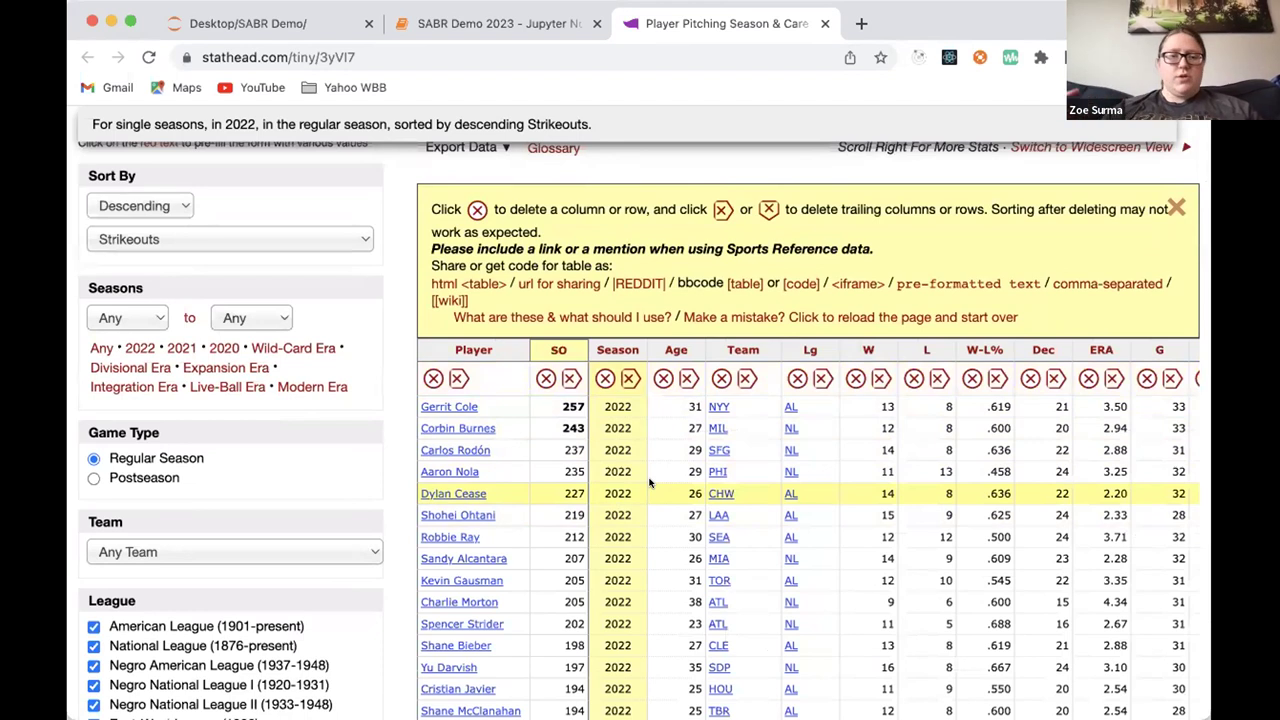
click(605, 377)
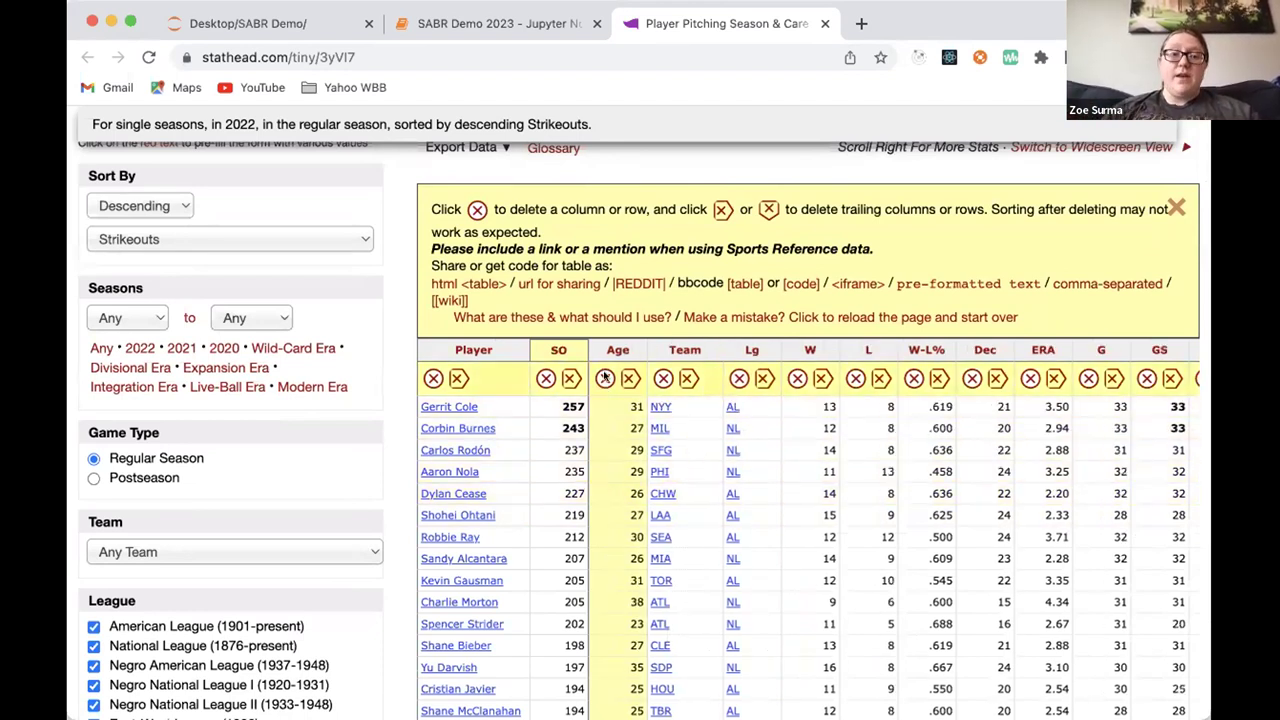
Check the remaining columns across the full width of the table, and generate its comma-separated text
scroll(915, 545, right, 10)
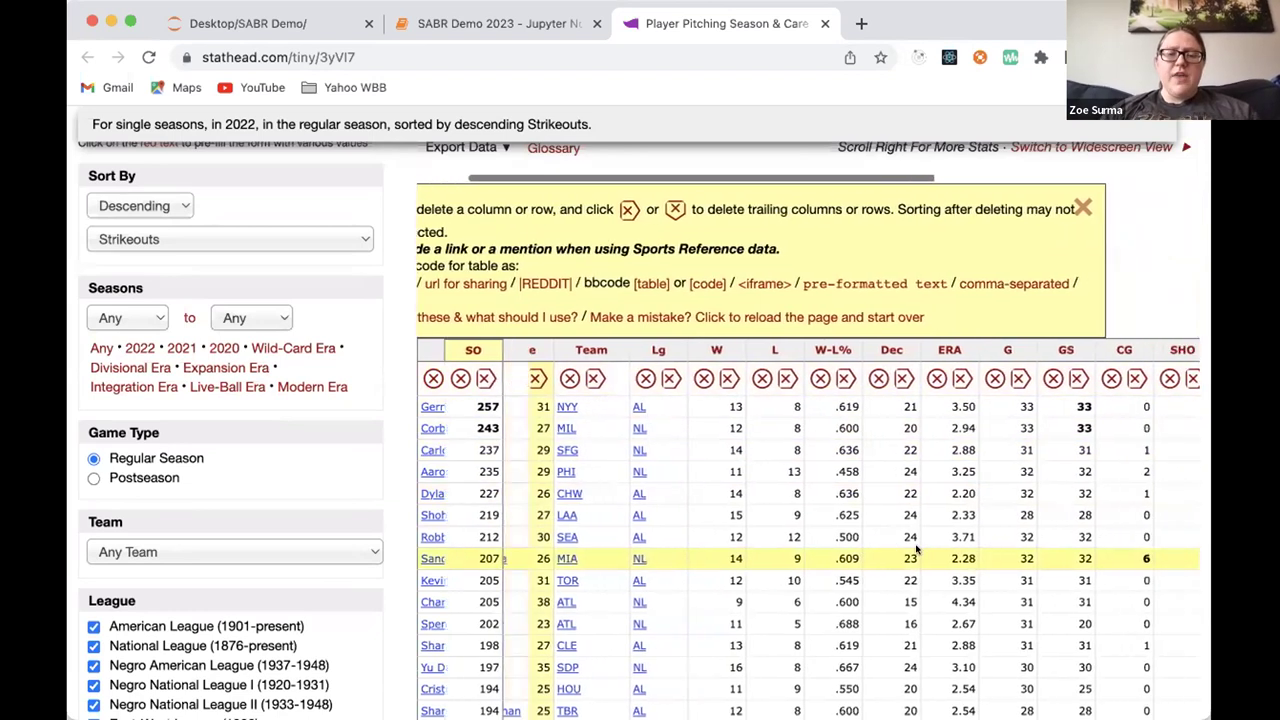
scroll(915, 548, right, 10)
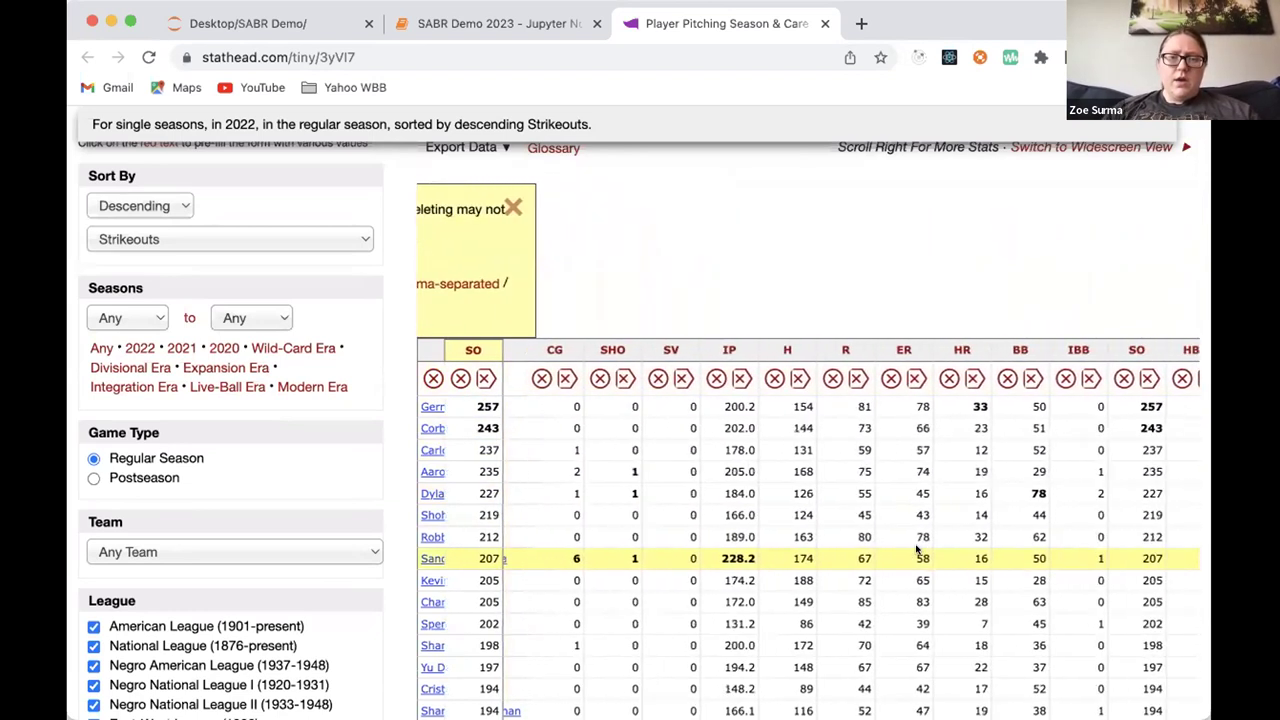
scroll(915, 548, right, 8)
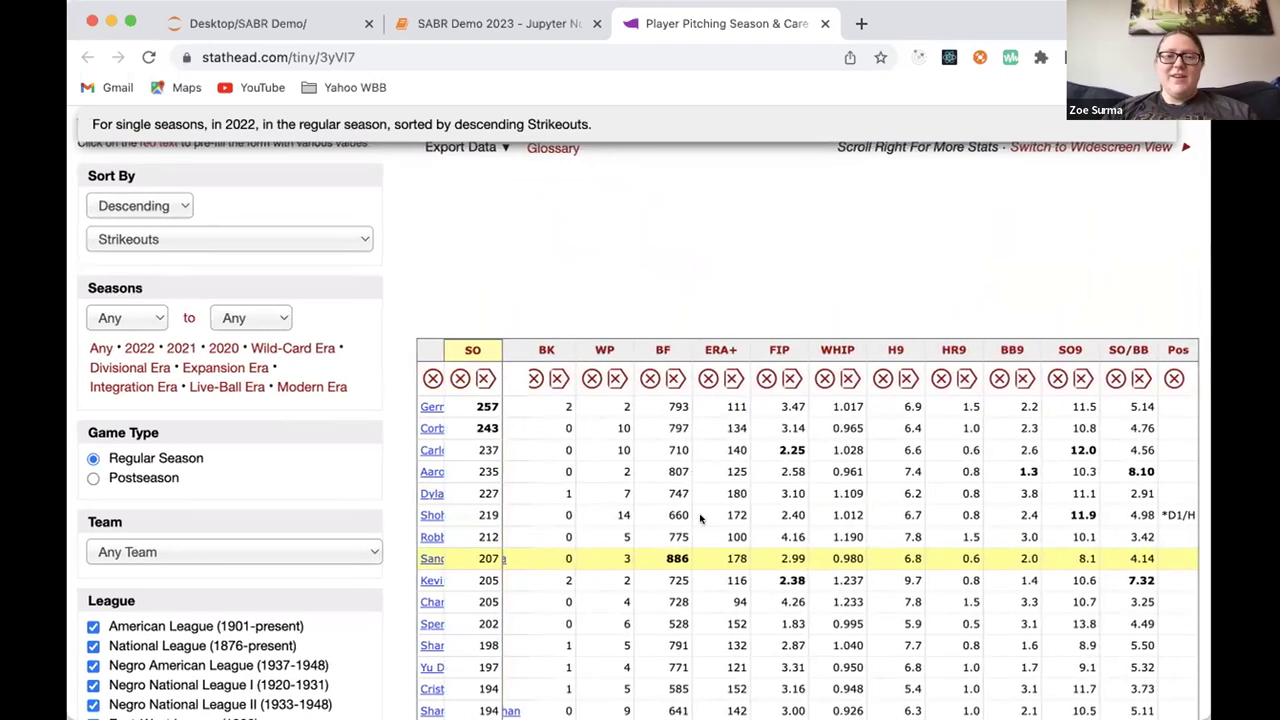
scroll(690, 514, left, 15)
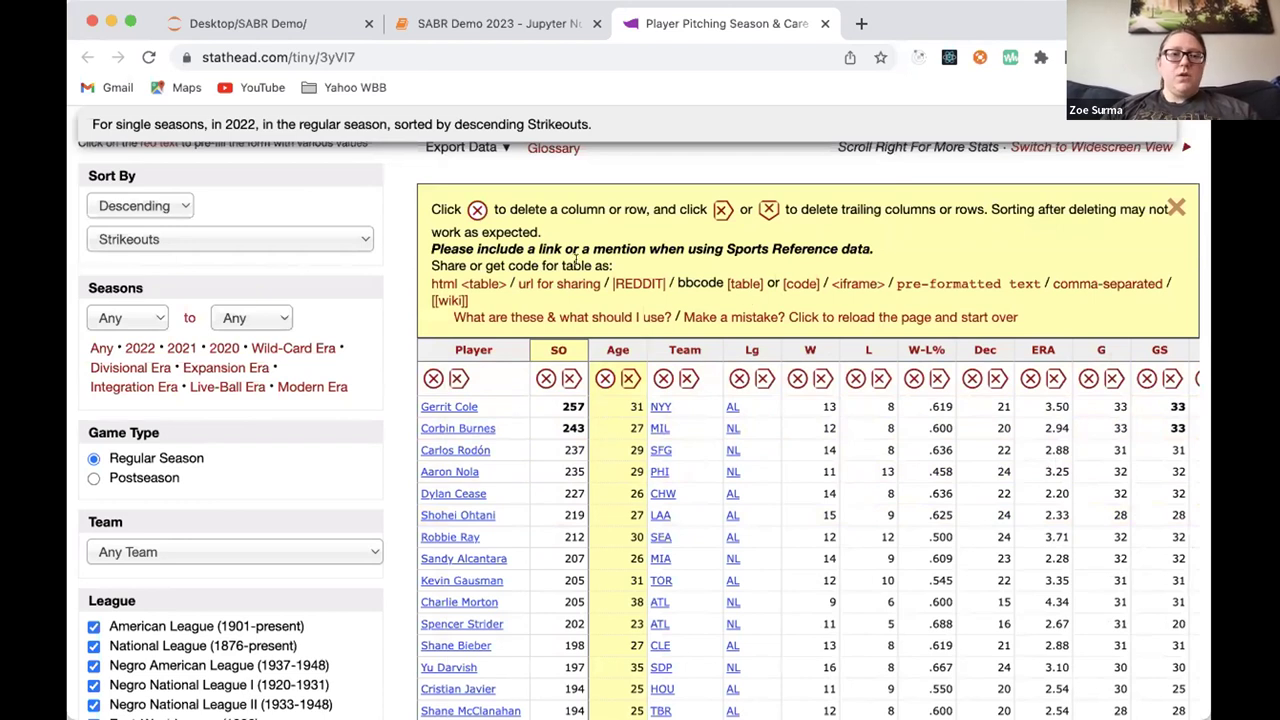
scroll(576, 262, up, 1)
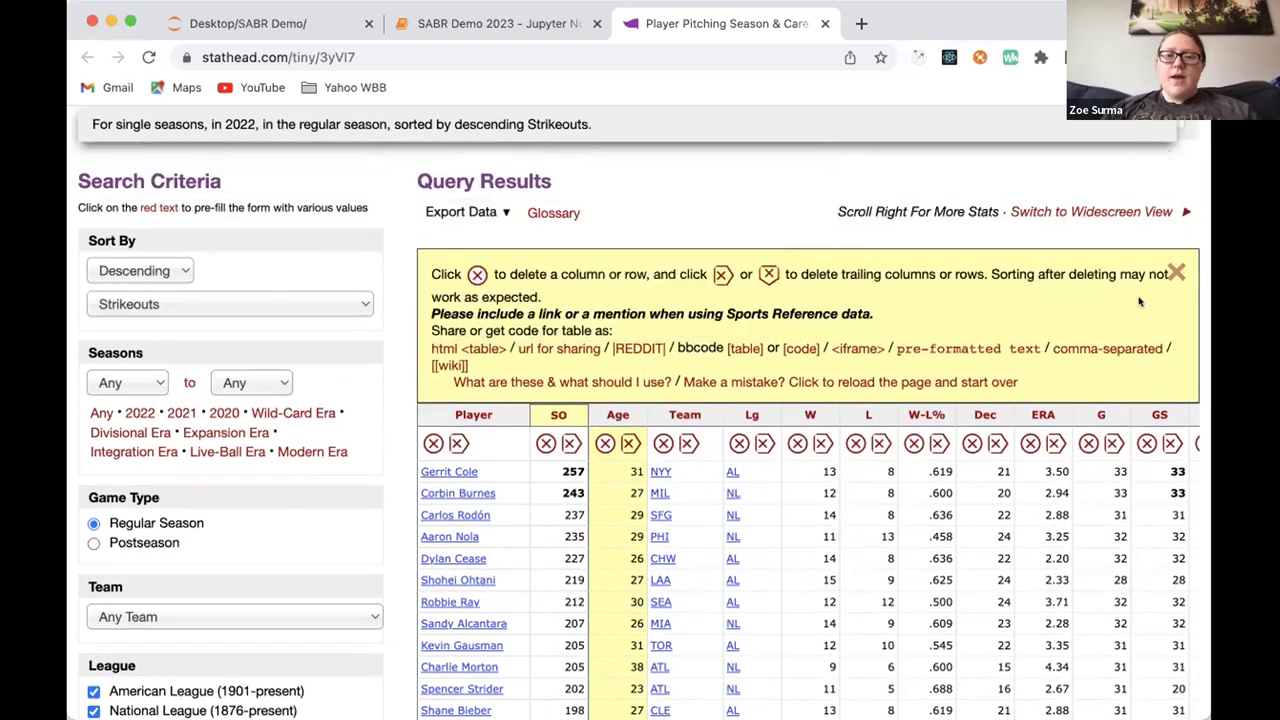
click(1090, 348)
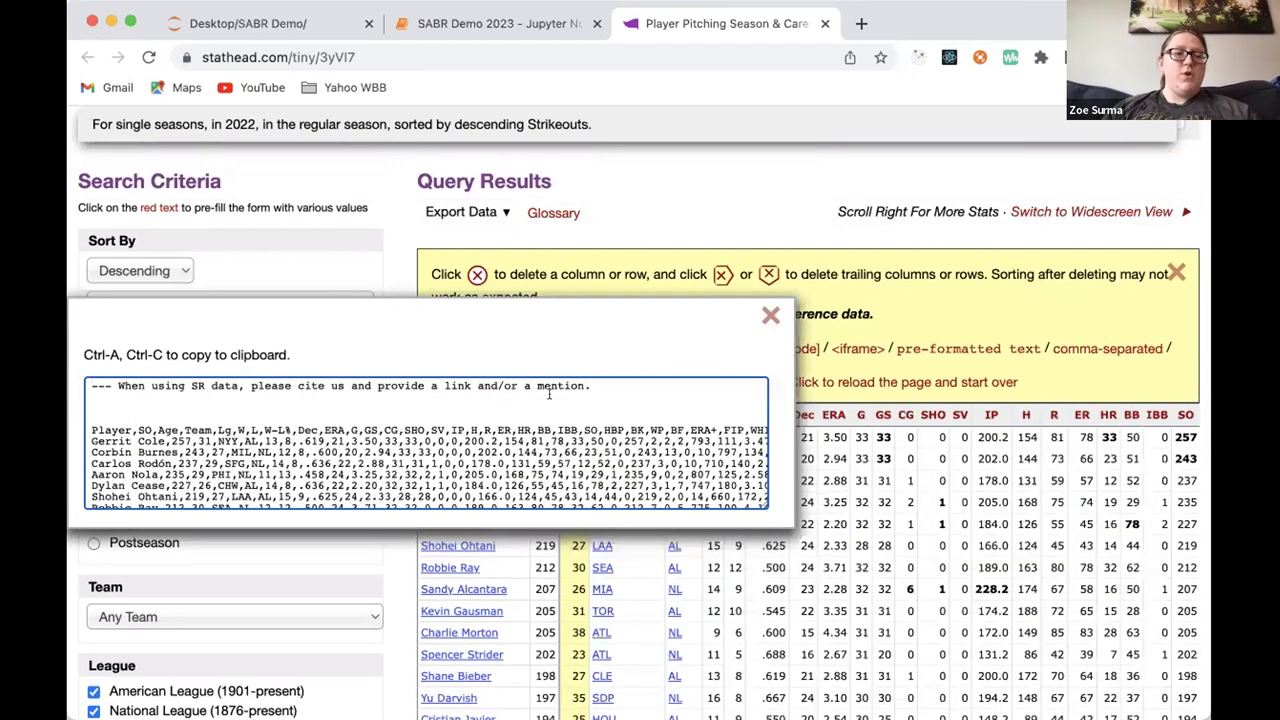
Look through the generated comma-separated text, and select and copy all of it, including the citation line
scroll(383, 430, down, 5)
scroll(383, 432, down, 10)
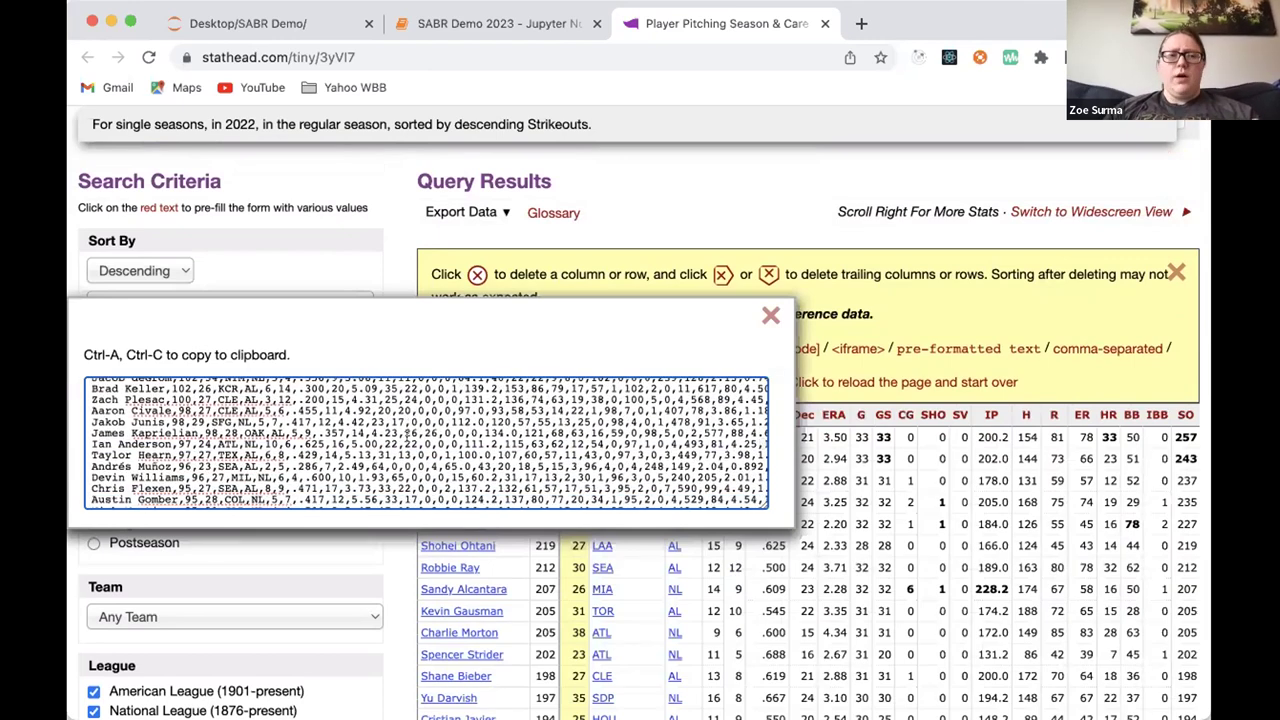
scroll(443, 433, up, 15)
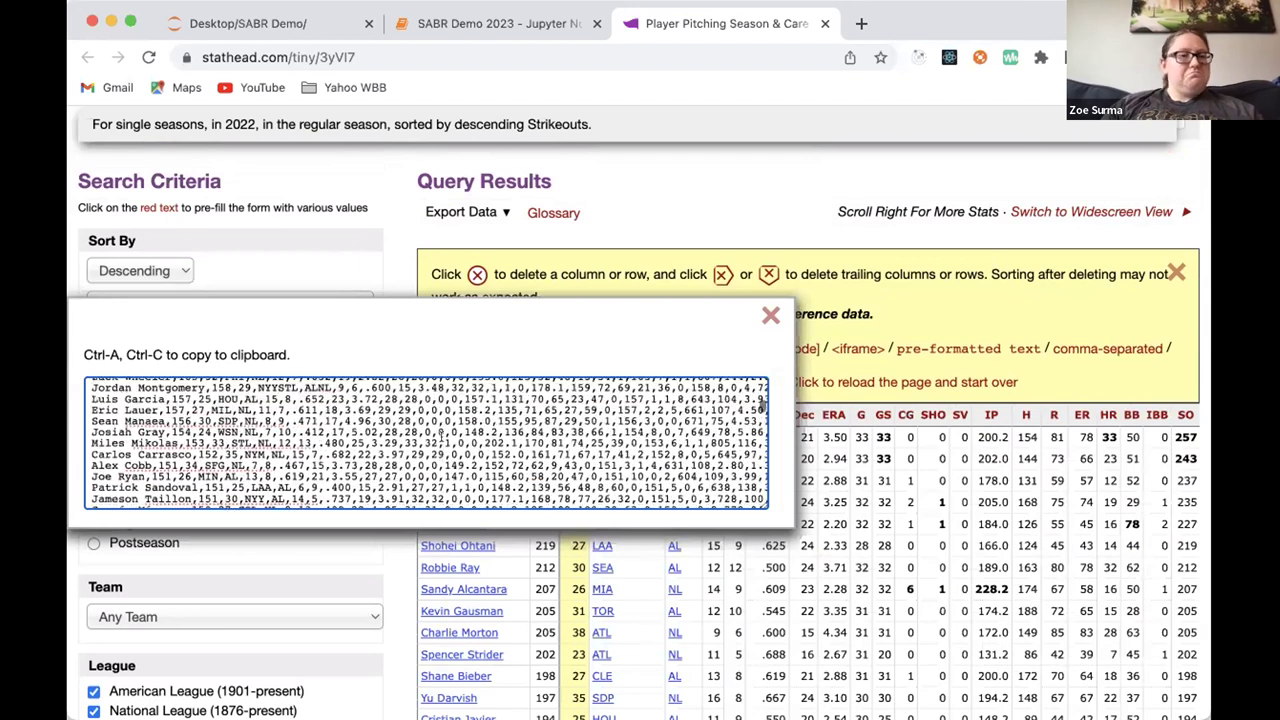
click(150, 419)
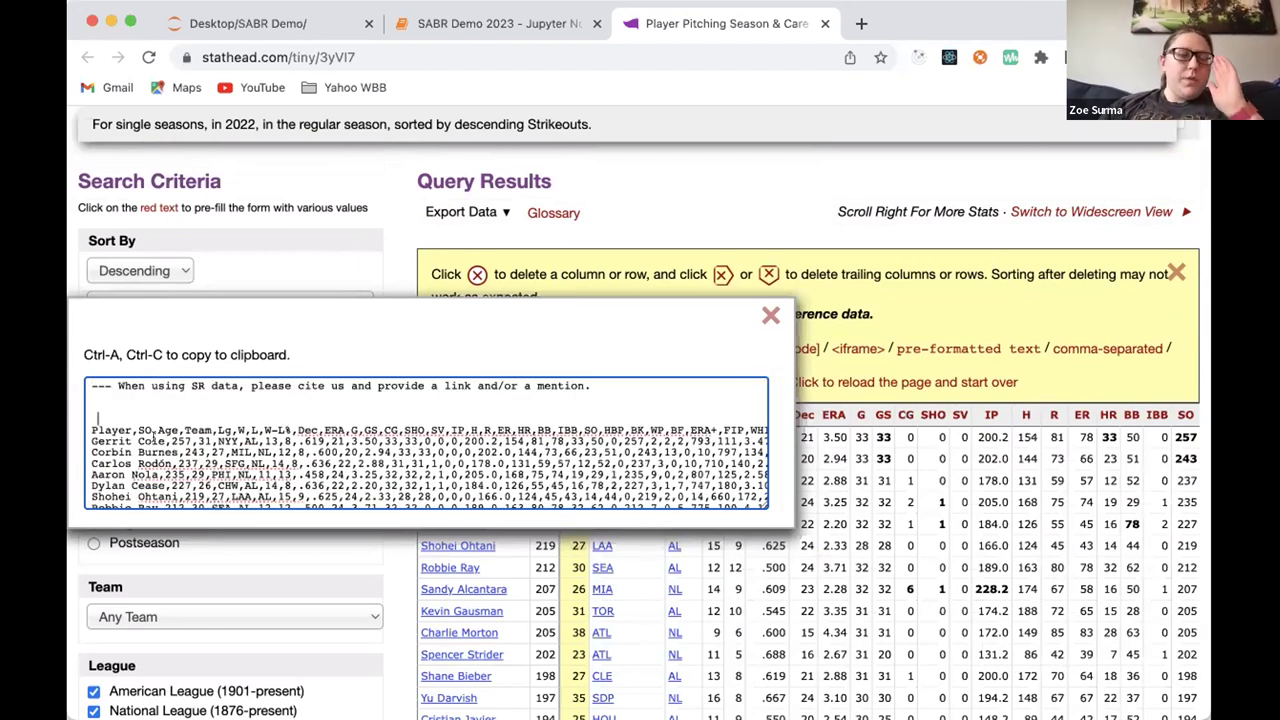
scroll(304, 442, down, 1)
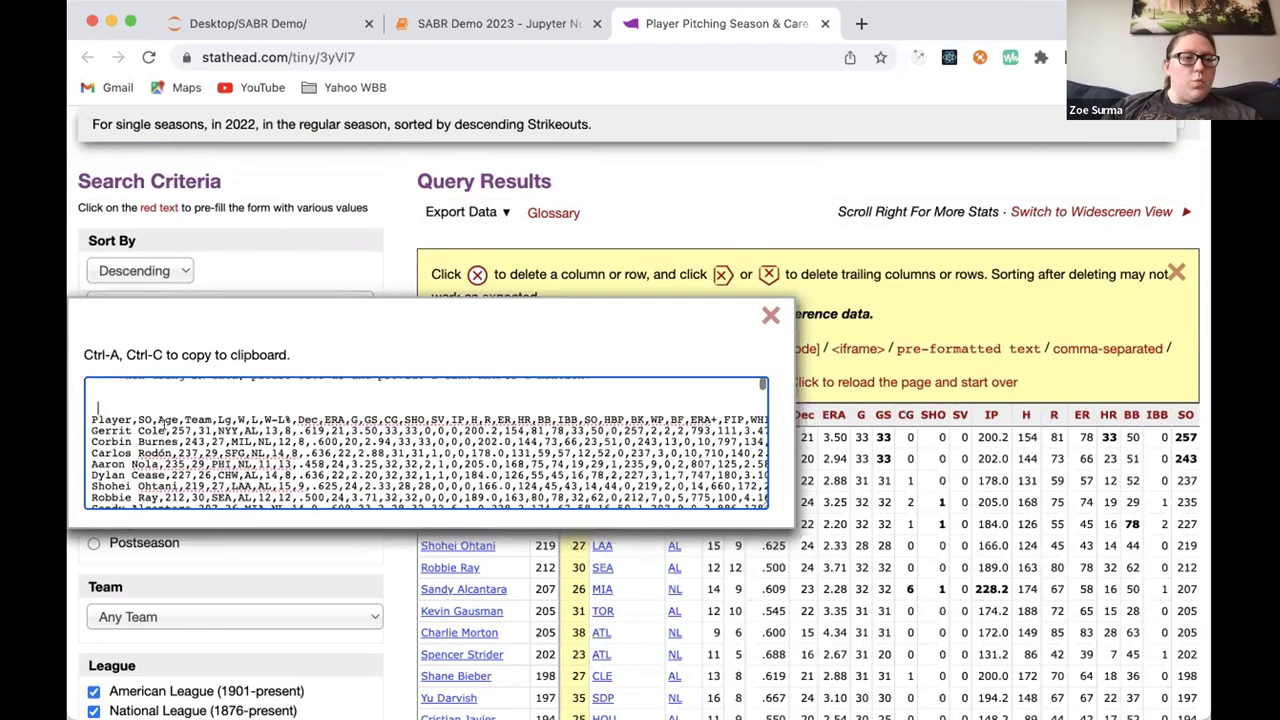
scroll(255, 409, up, 1)
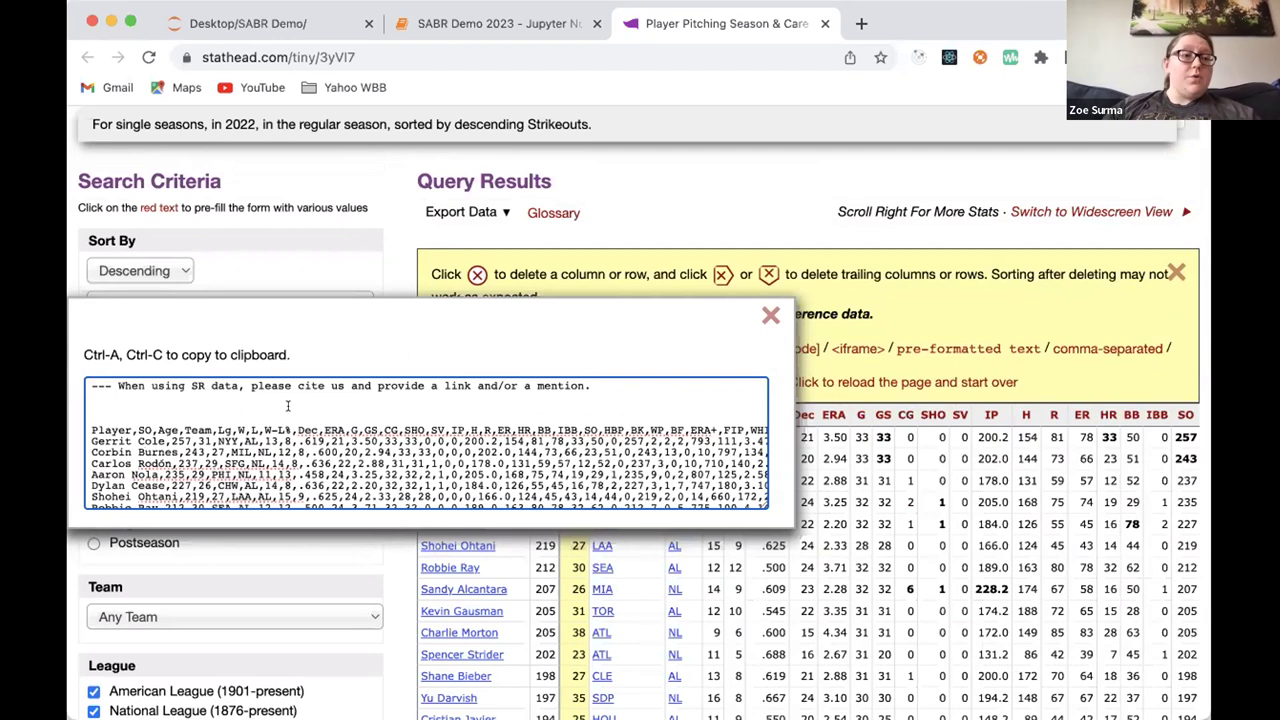
key(ctrl+a)
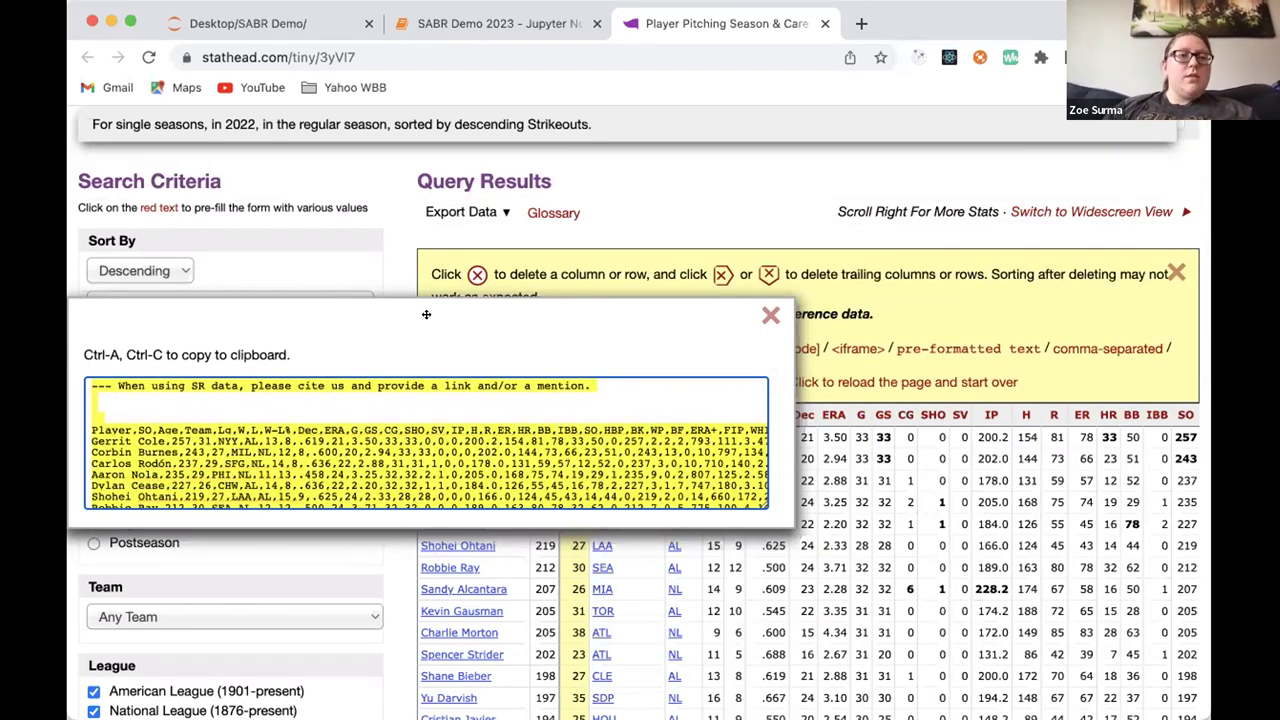
Switch to the SABR Demo folder in Jupyter, create a new text file there, and paste the copied pitching data
click(490, 23)
click(277, 23)
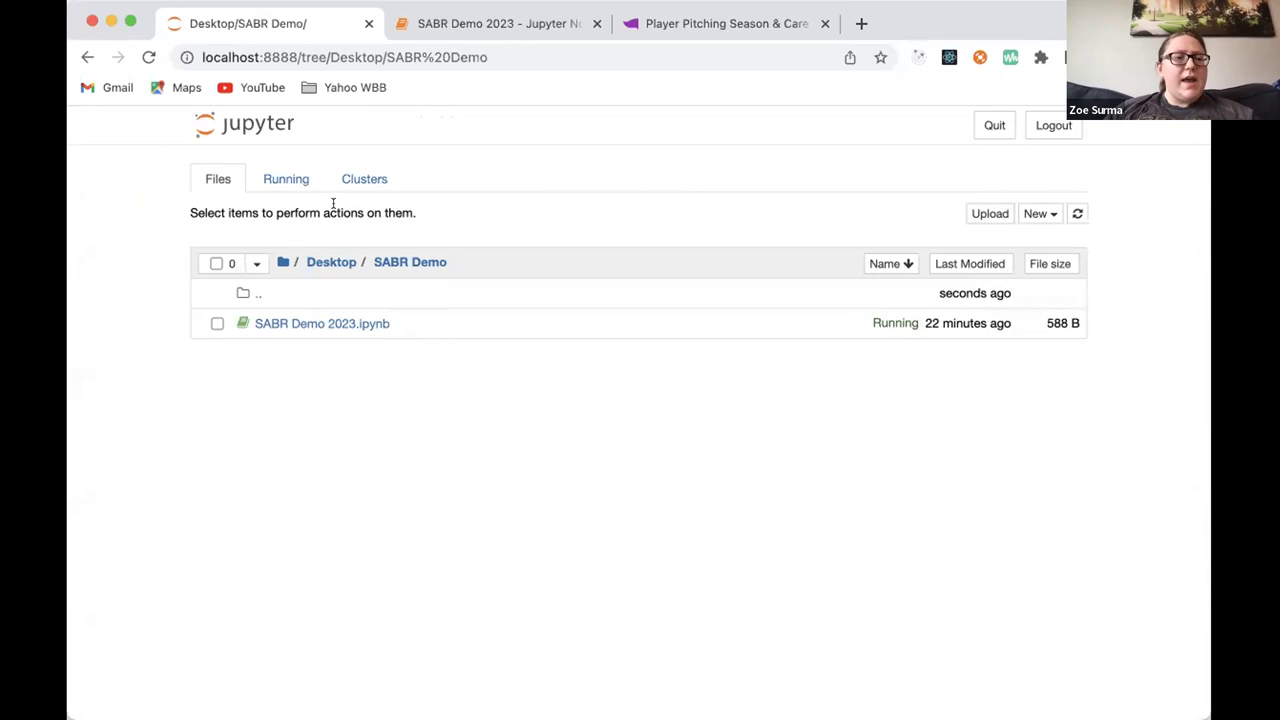
click(1037, 213)
click(967, 310)
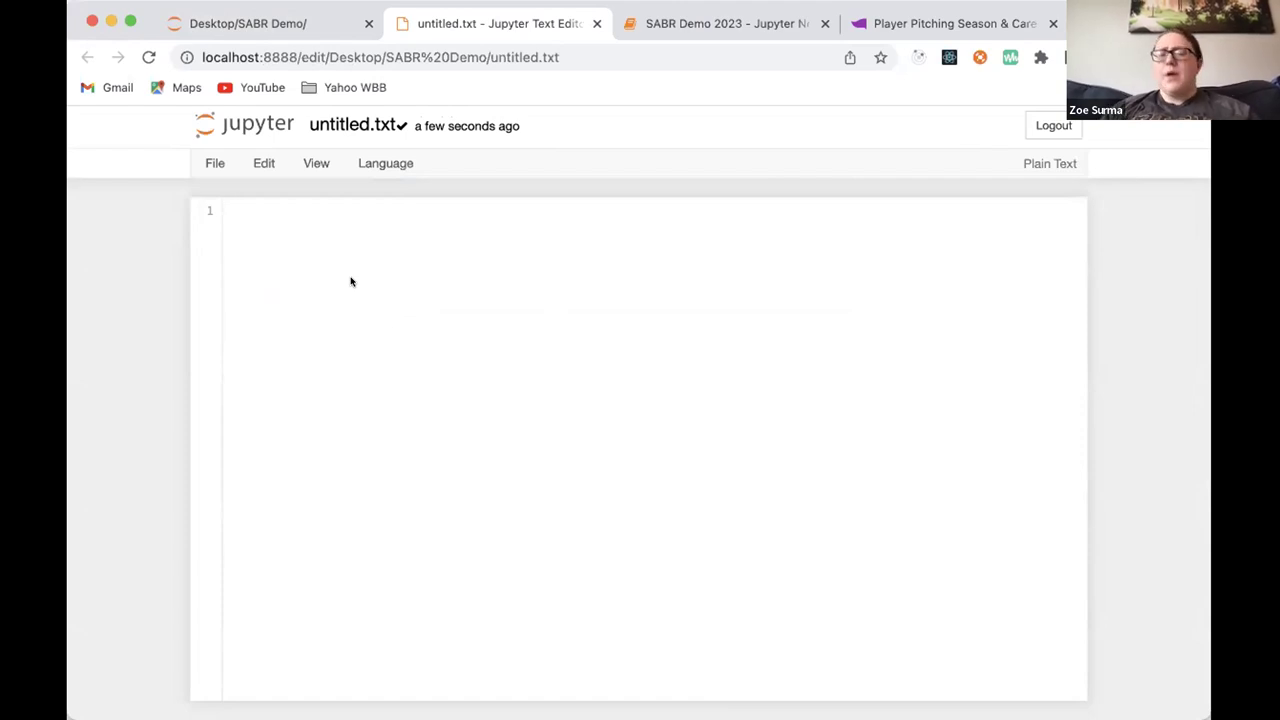
key(super+v)
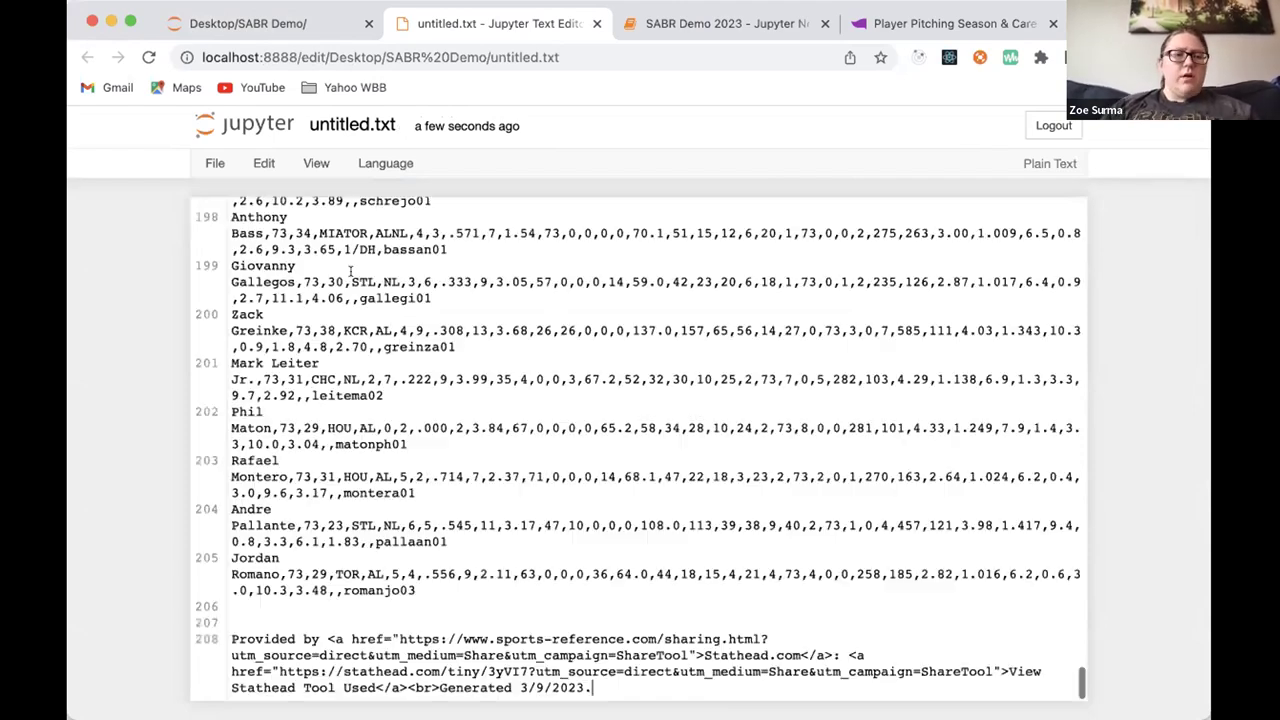
Delete the citation notice and the blank lines above the column headers so the file starts with the header row
scroll(409, 483, up, 20)
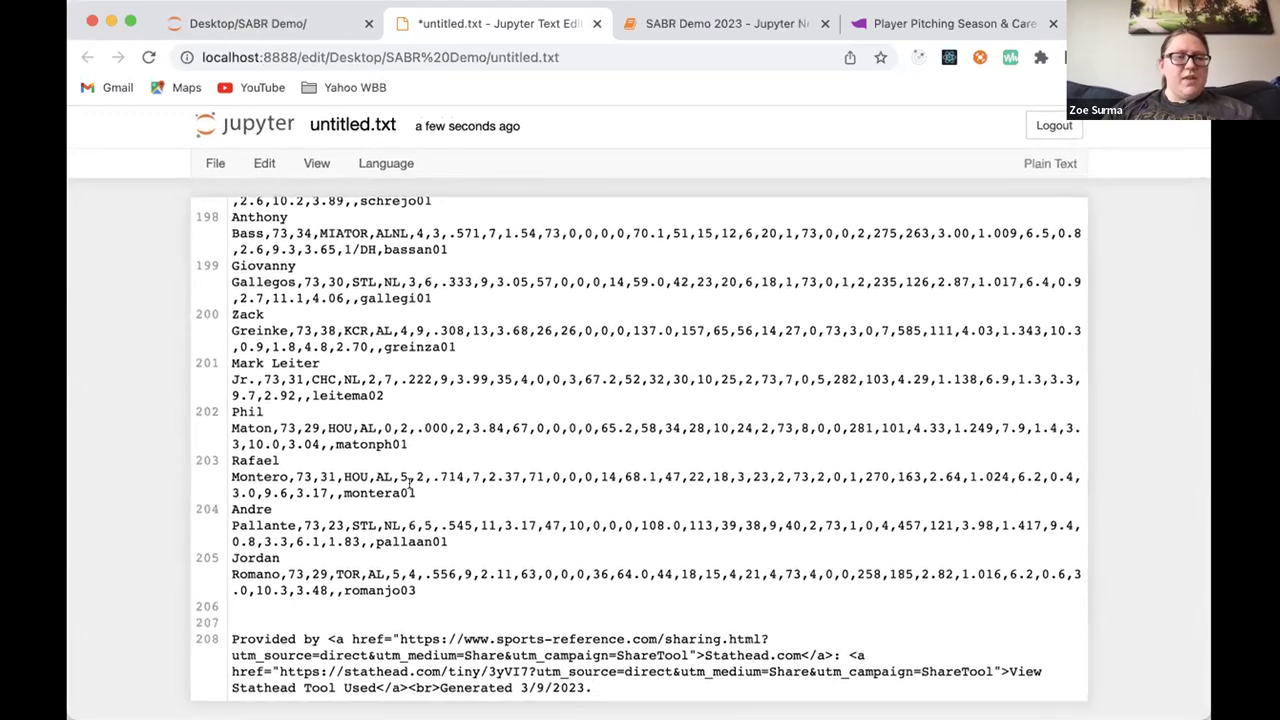
scroll(409, 483, up, 10)
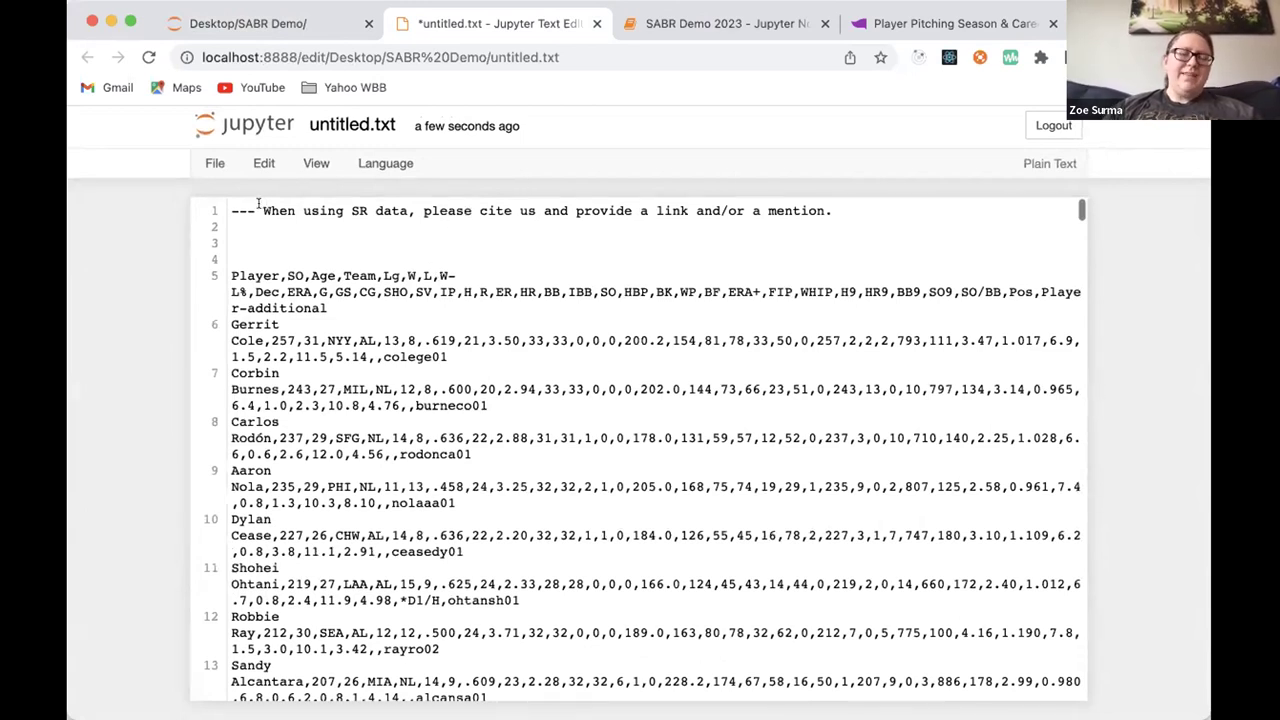
drag(262, 212, 267, 240)
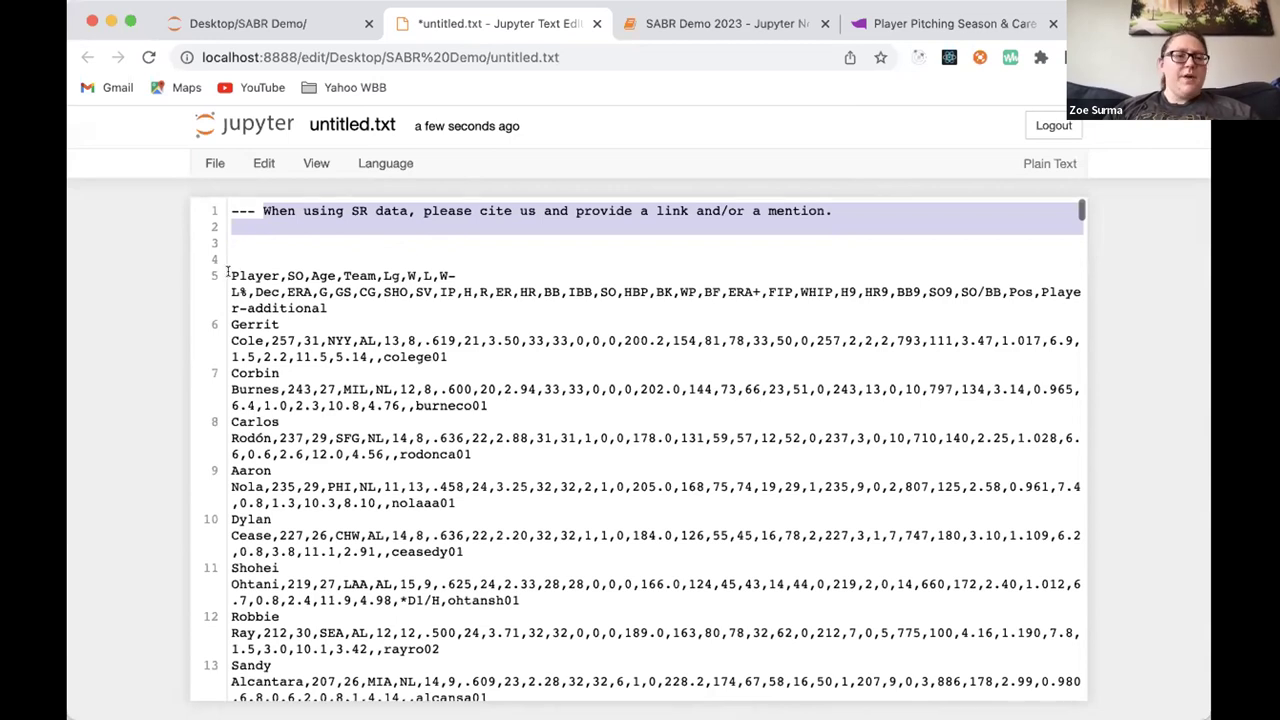
drag(228, 270, 181, 183)
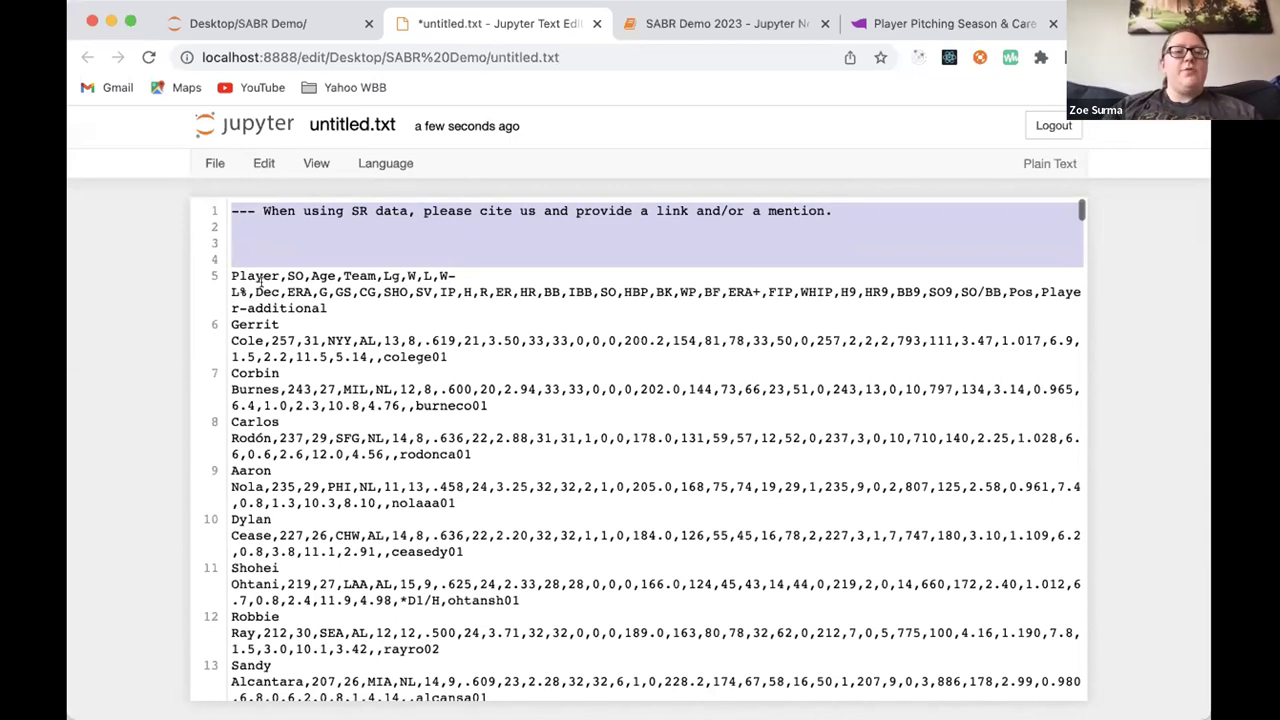
key(BackSpace)
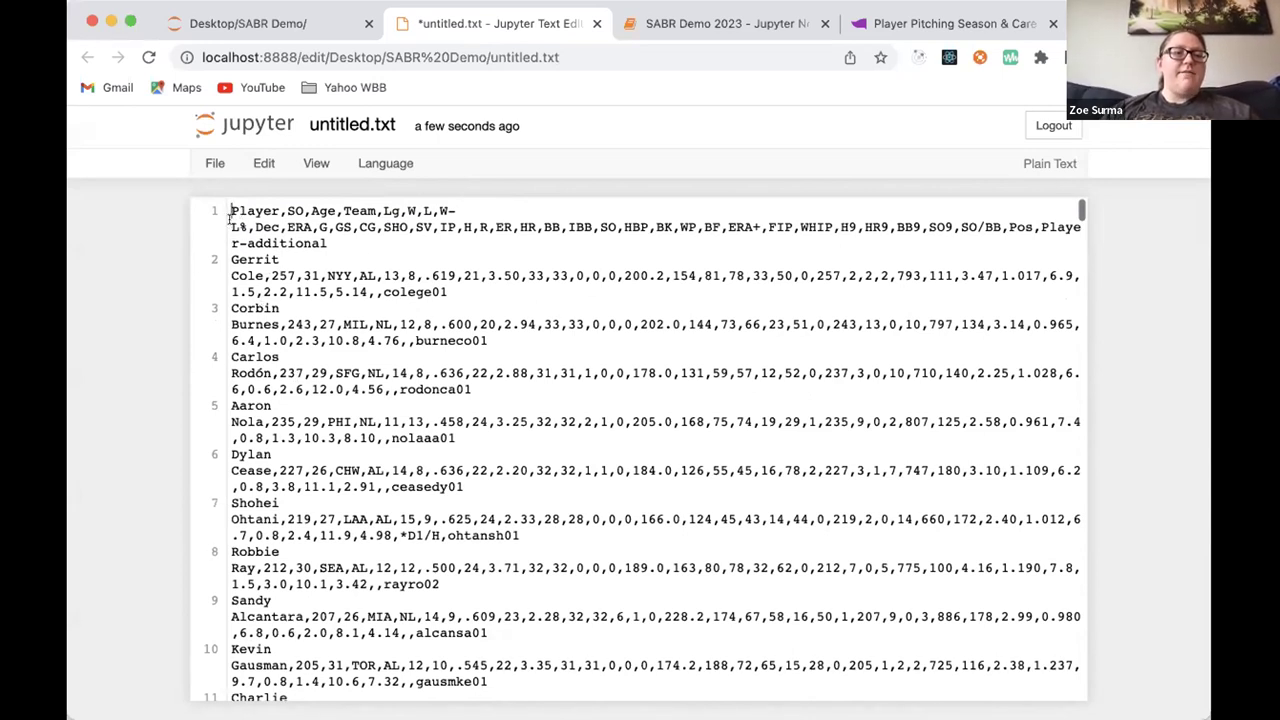
drag(231, 211, 428, 228)
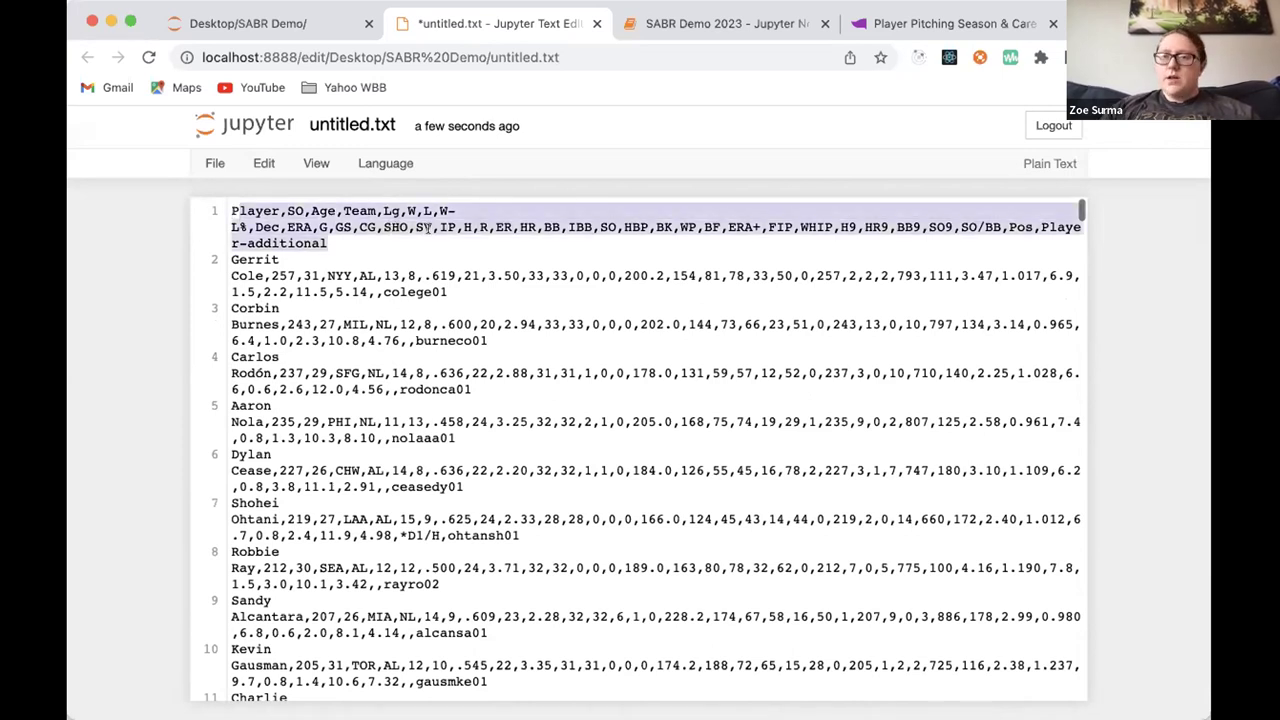
click(346, 243)
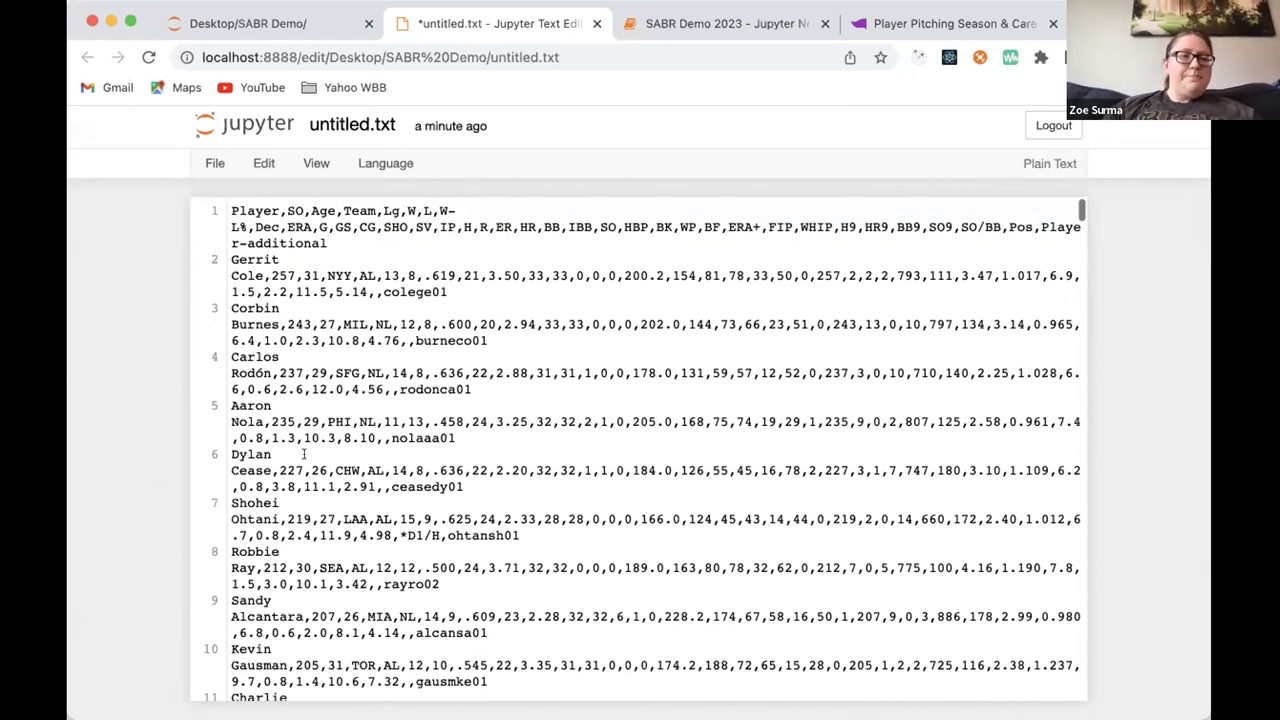
Delete the Stathead attribution text and the blank lines after the last player row at the end of the file
scroll(303, 453, down, 20)
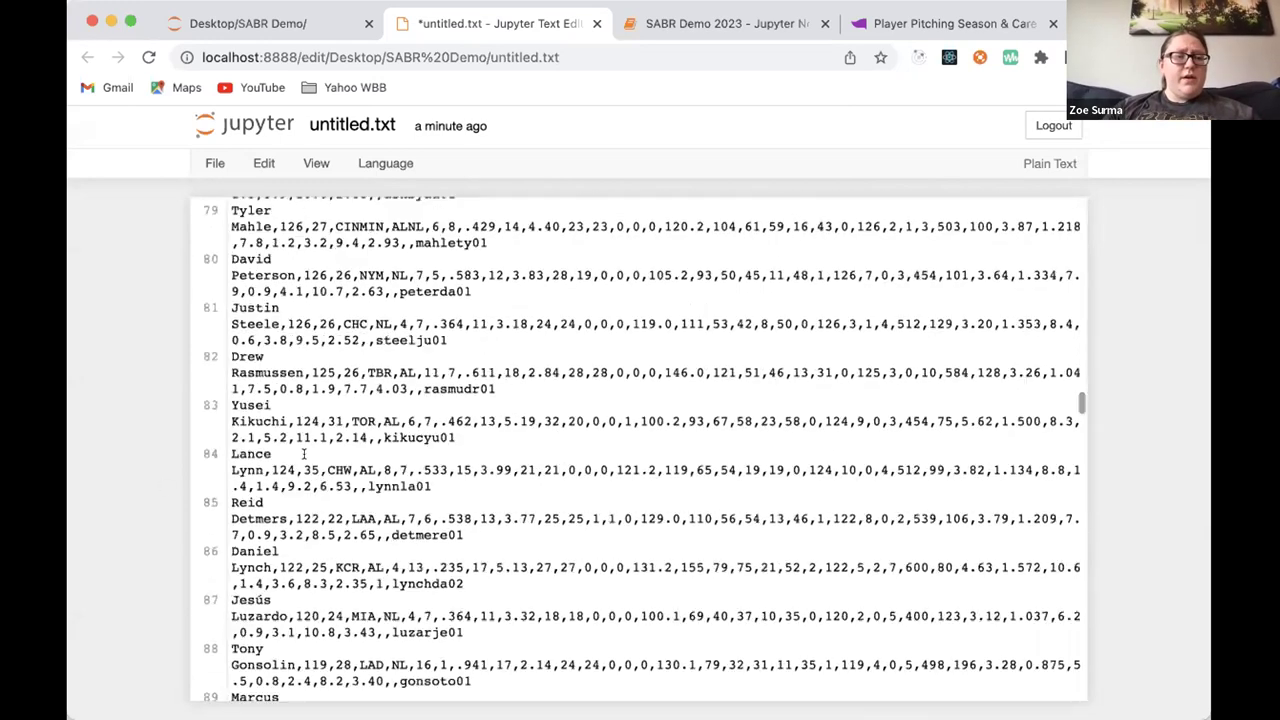
scroll(303, 453, down, 12)
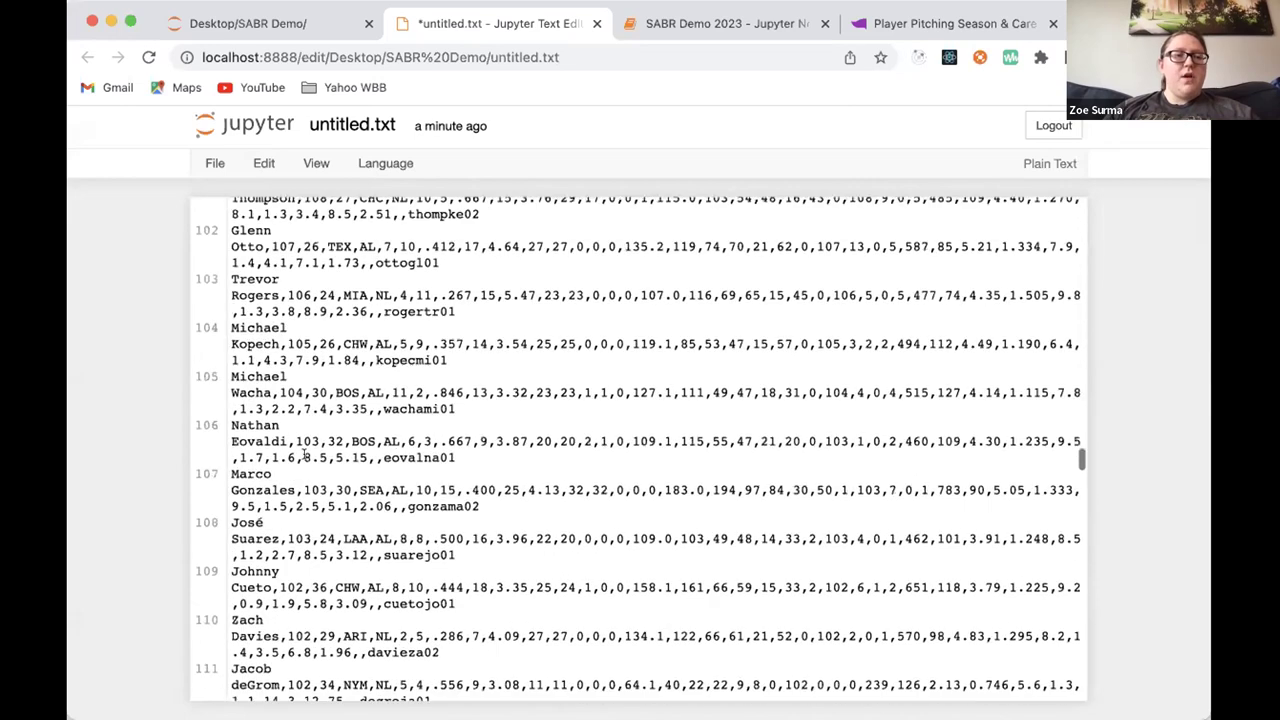
scroll(303, 453, down, 10)
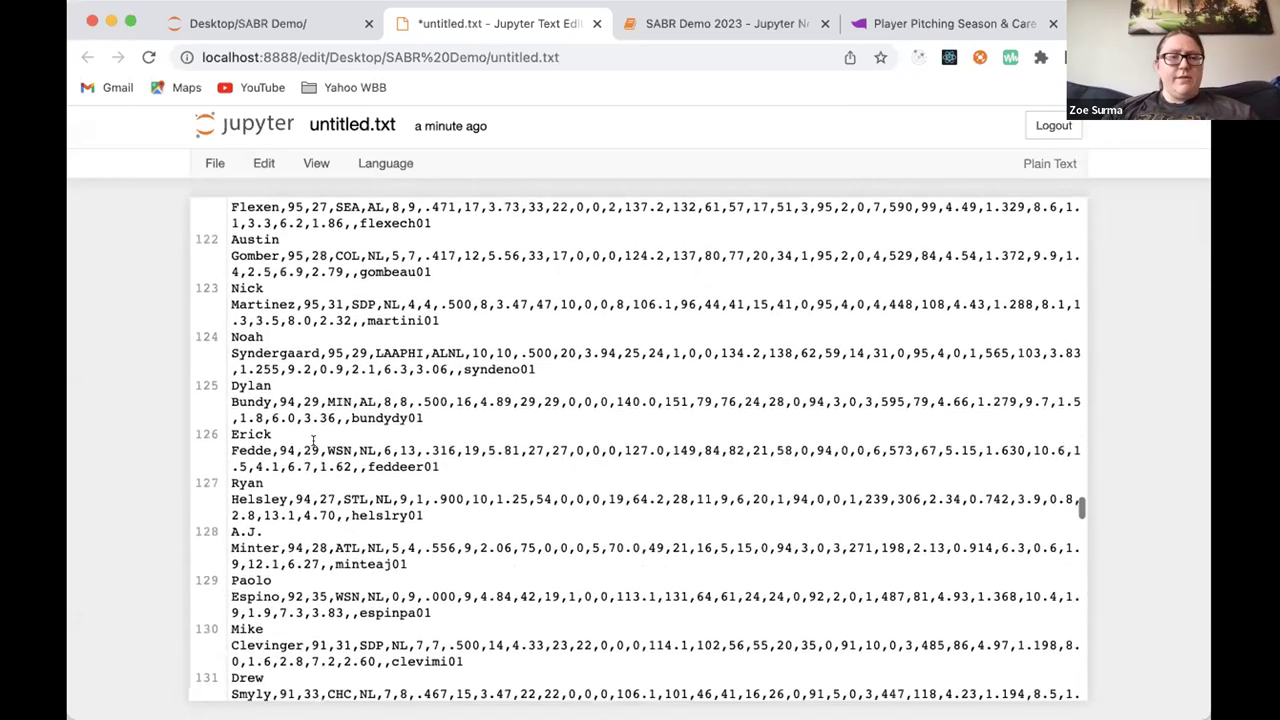
scroll(313, 440, down, 10)
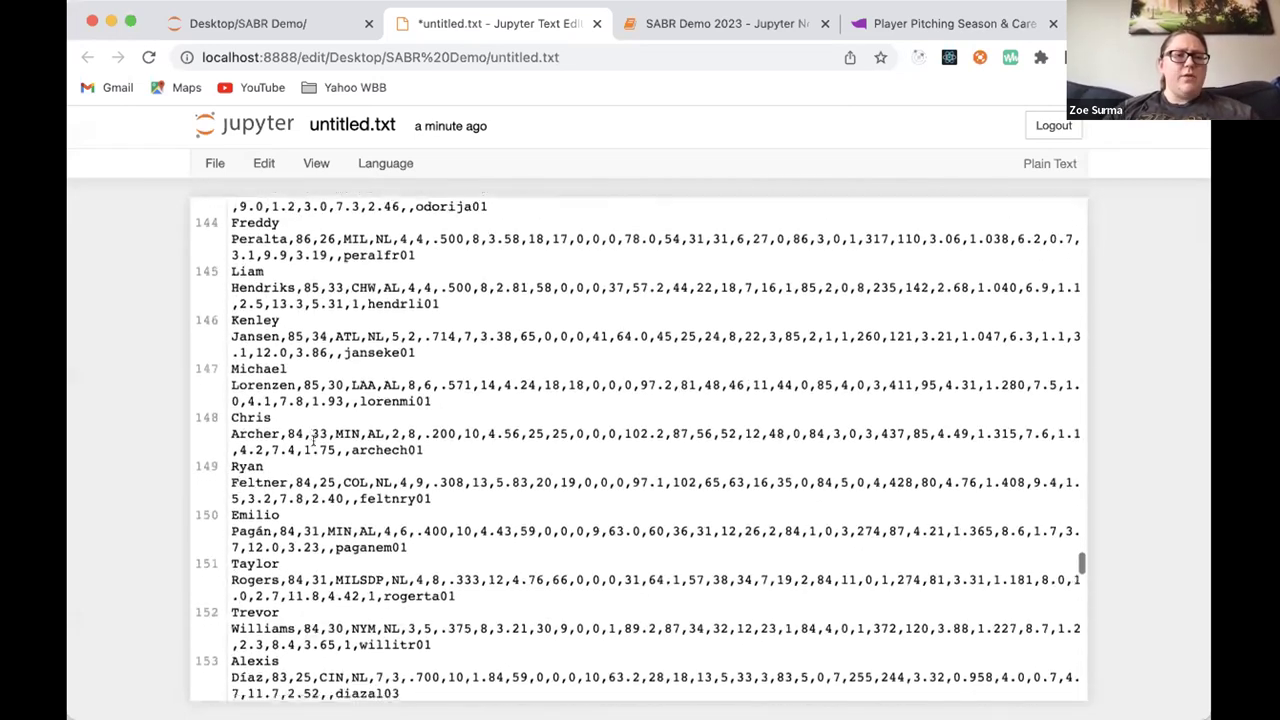
scroll(313, 440, down, 13)
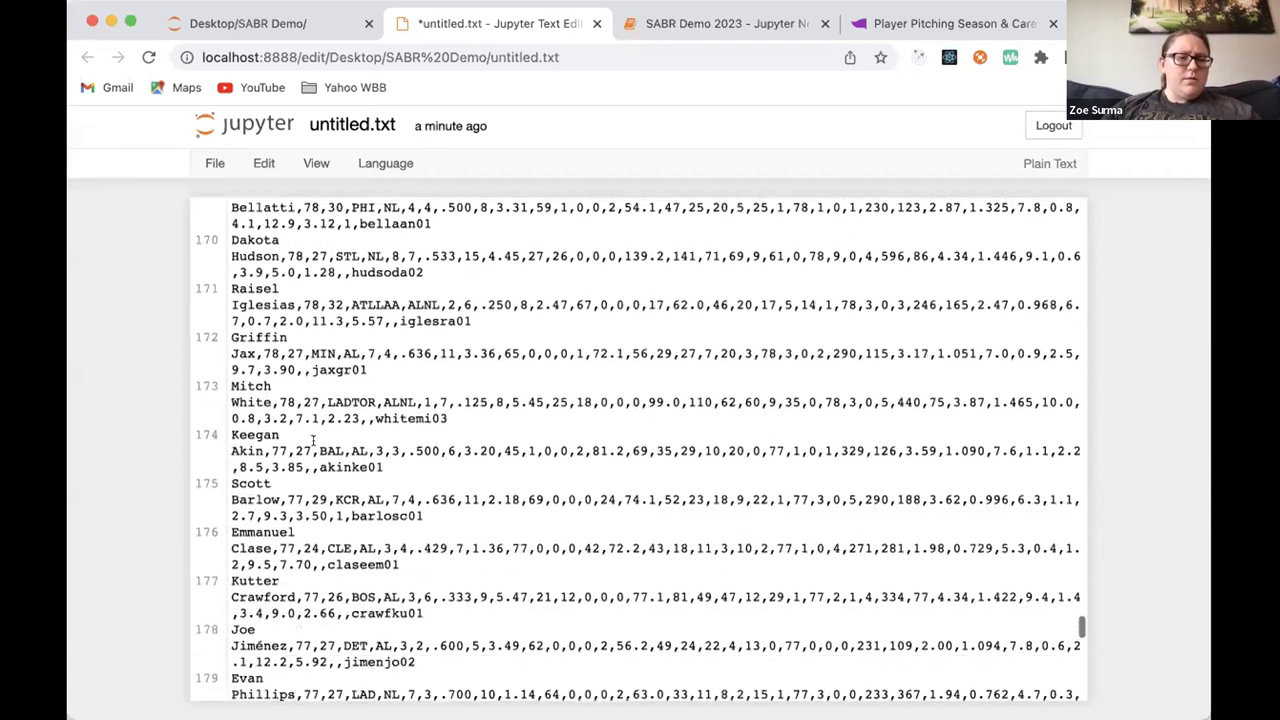
scroll(313, 440, down, 10)
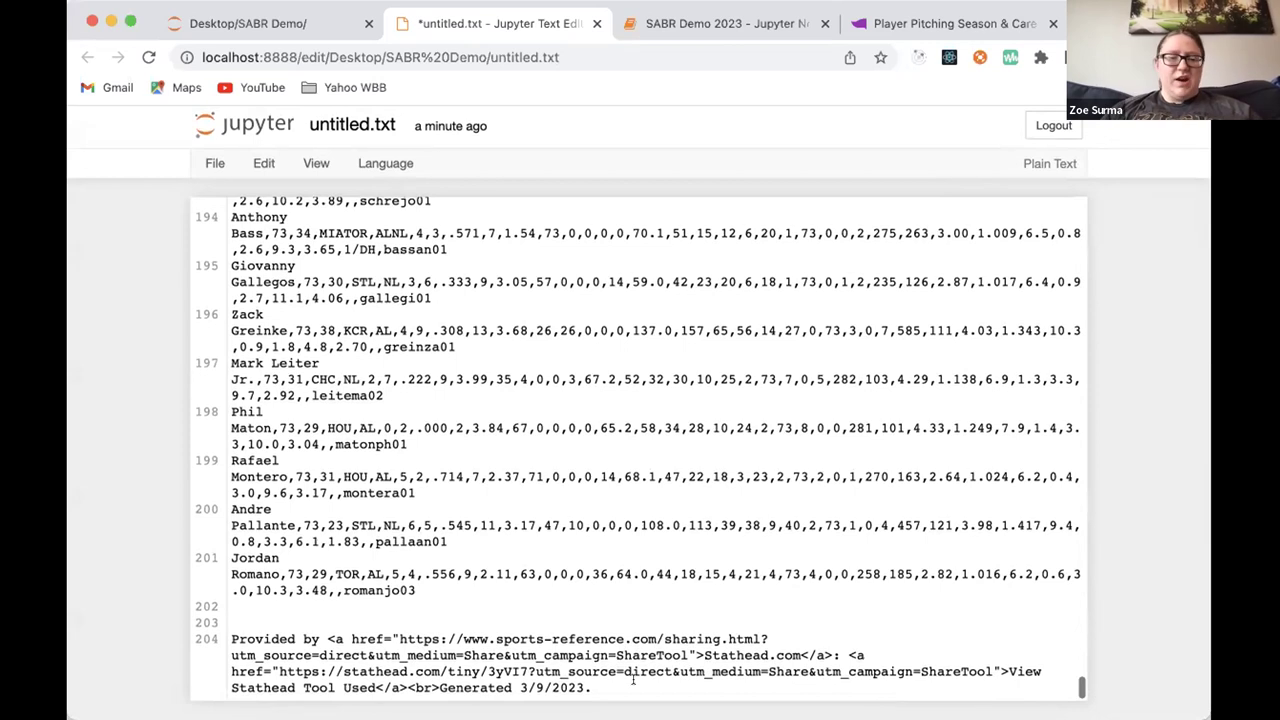
drag(620, 686, 178, 610)
key(BackSpace)
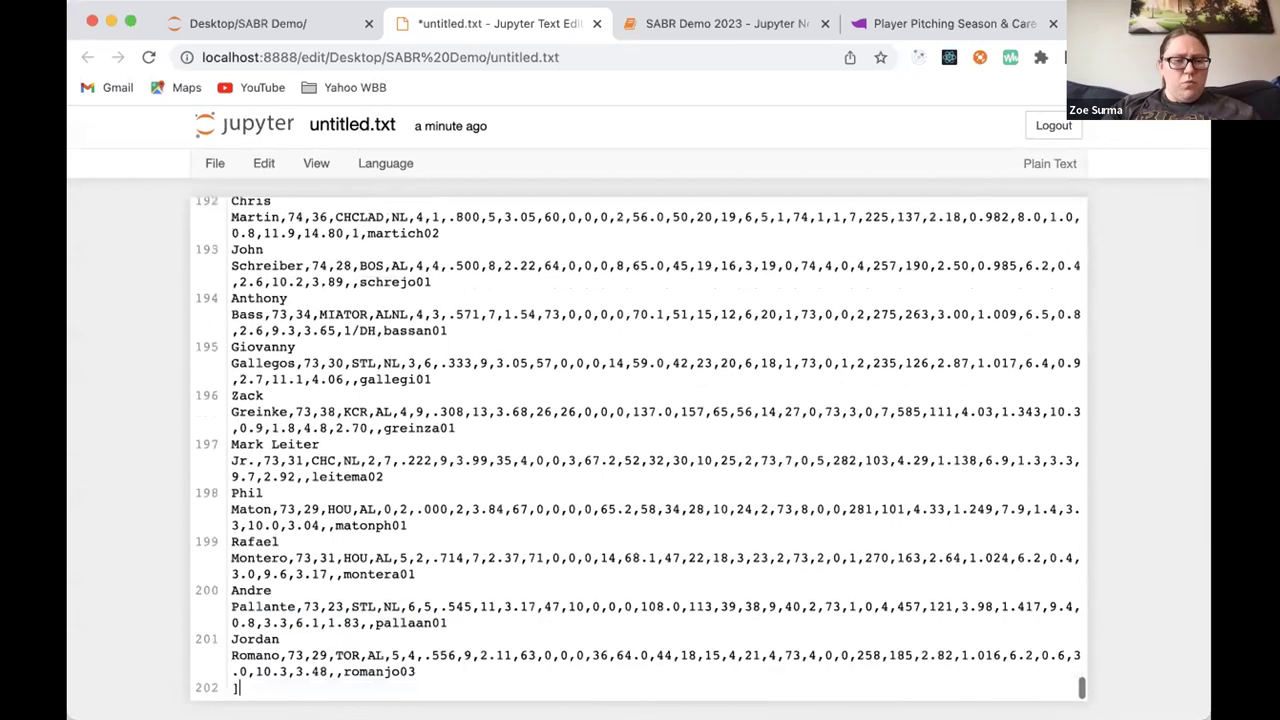
Remove the stray bracket from the last line of the text file
key(BackSpace)
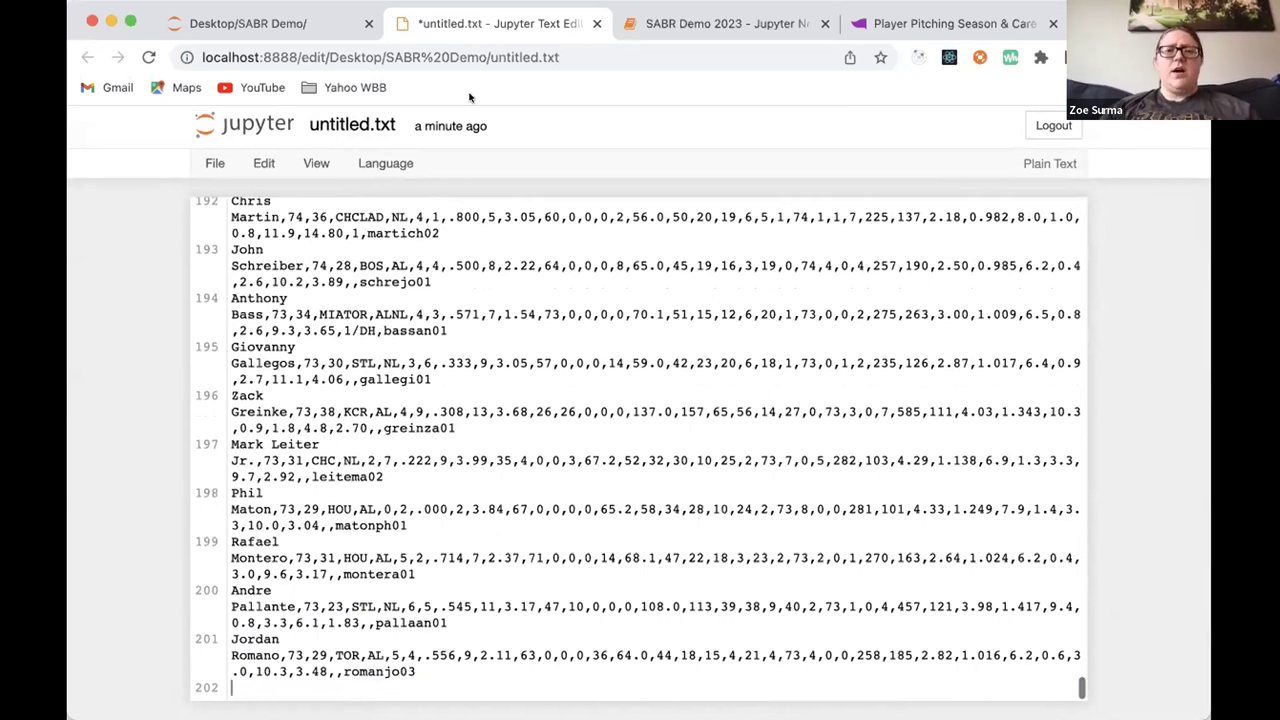
Switch to the Stathead results page and look through the search criteria, including the list of statistical filters
click(946, 24)
click(770, 316)
scroll(191, 516, down, 9)
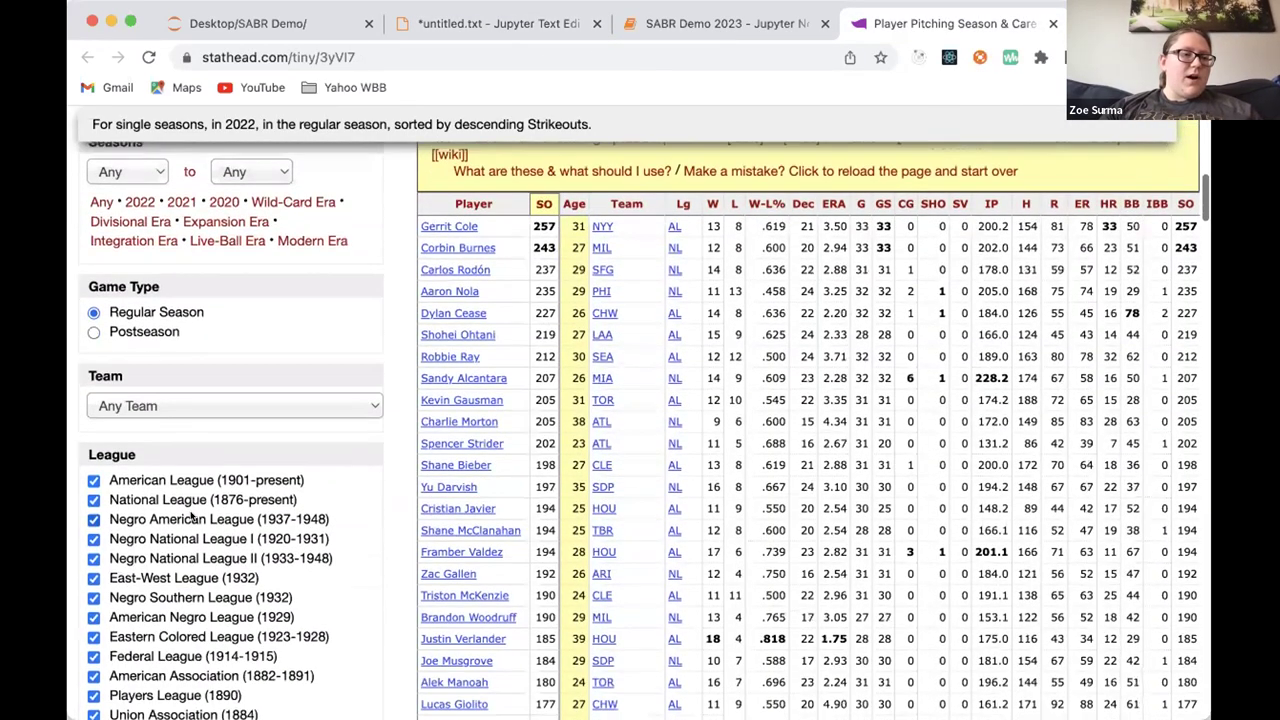
scroll(191, 516, up, 10)
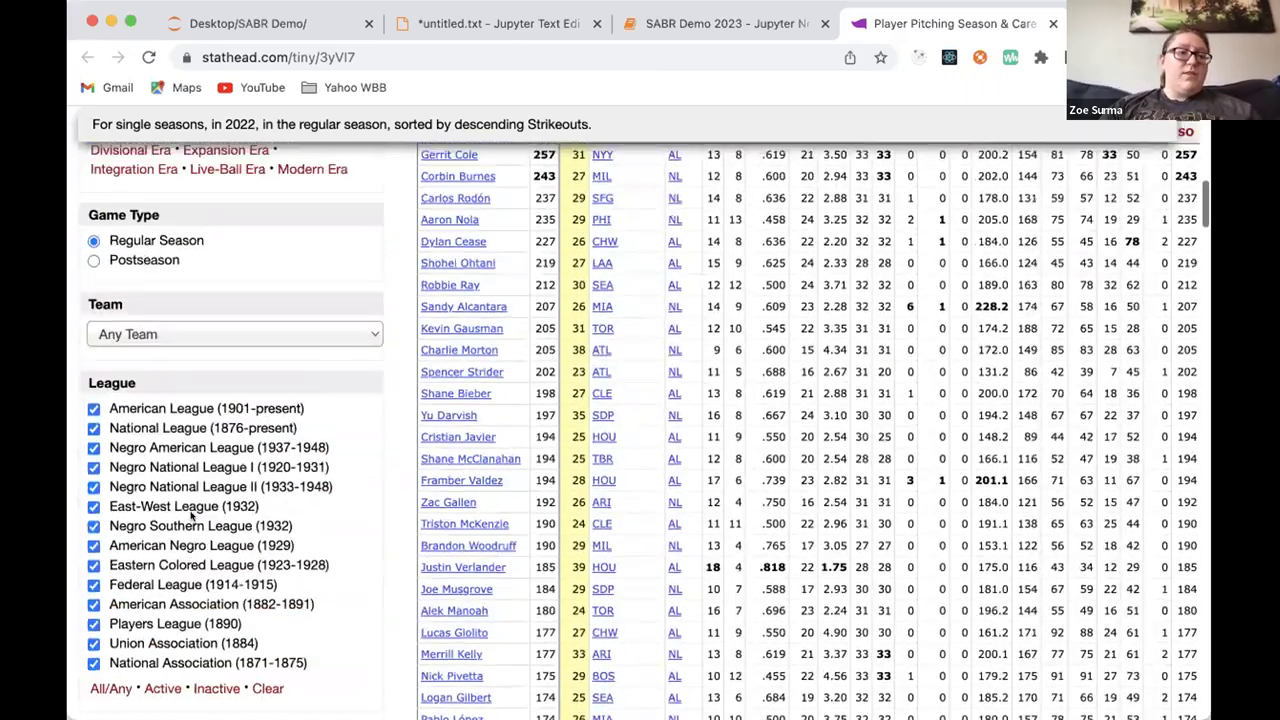
scroll(197, 525, down, 10)
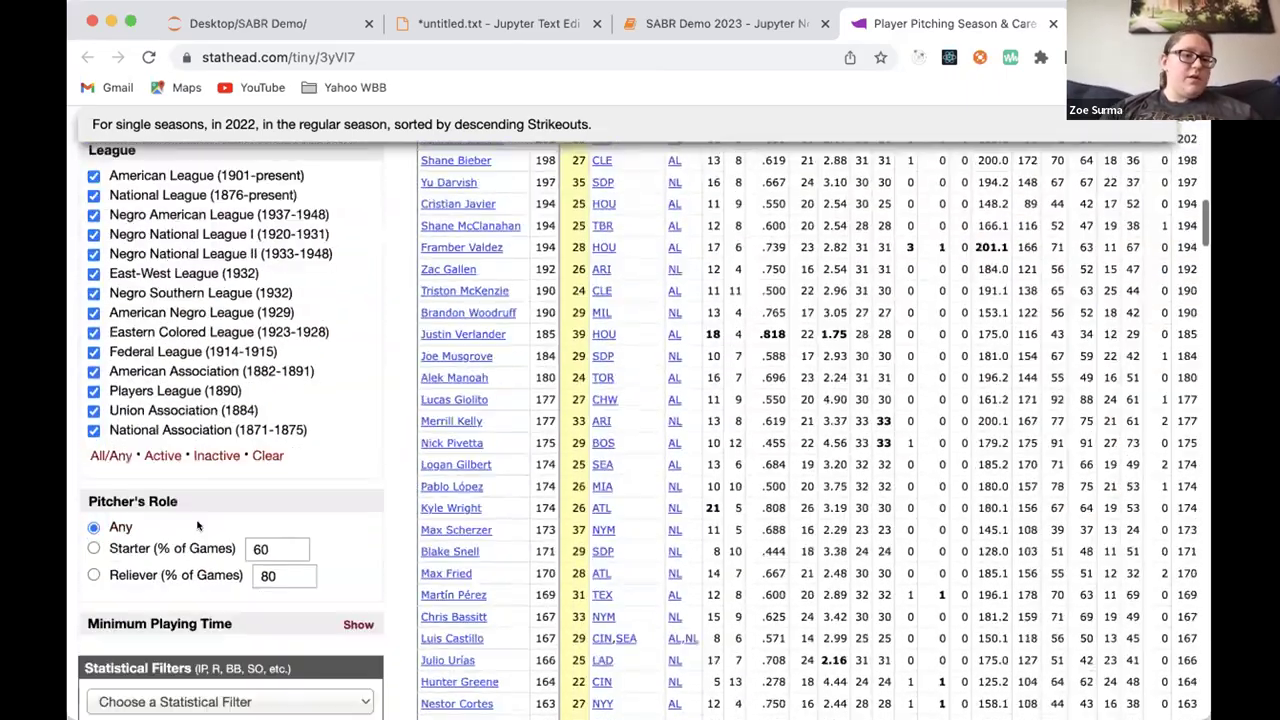
click(224, 430)
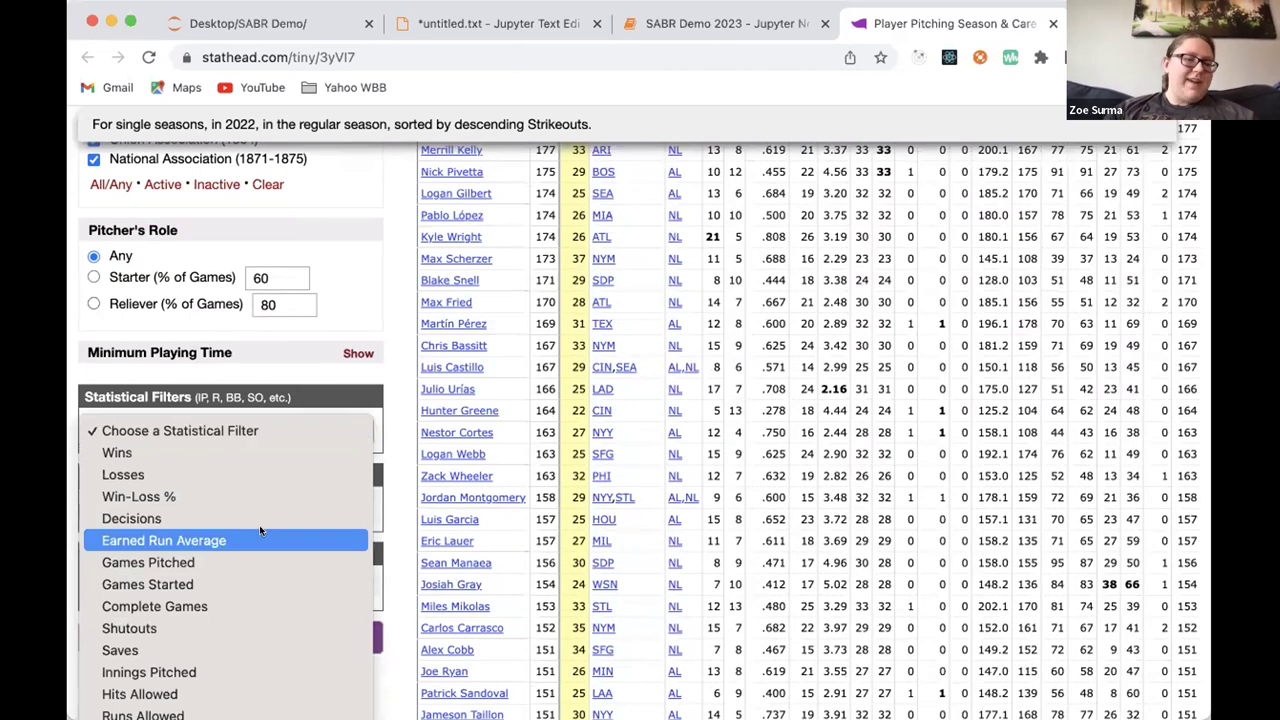
click(414, 272)
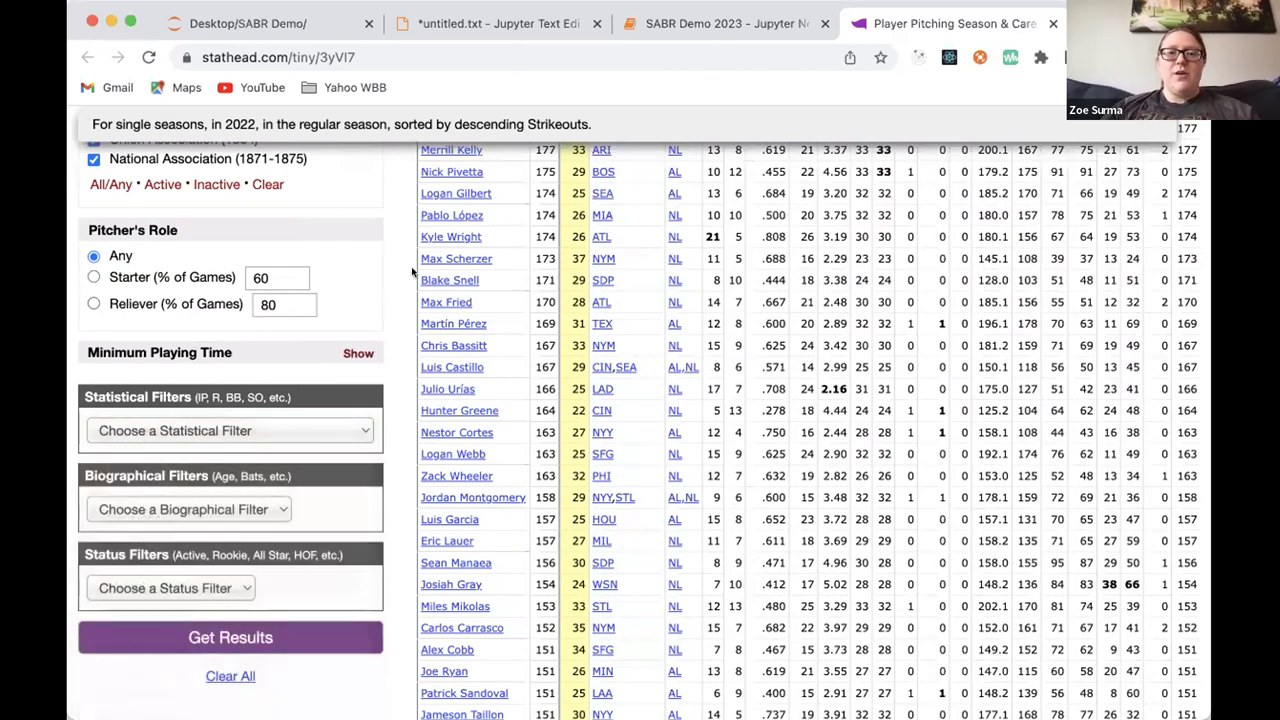
Return to the untitled text file in Jupyter and rename it pitching-2022.csv
click(695, 24)
click(487, 20)
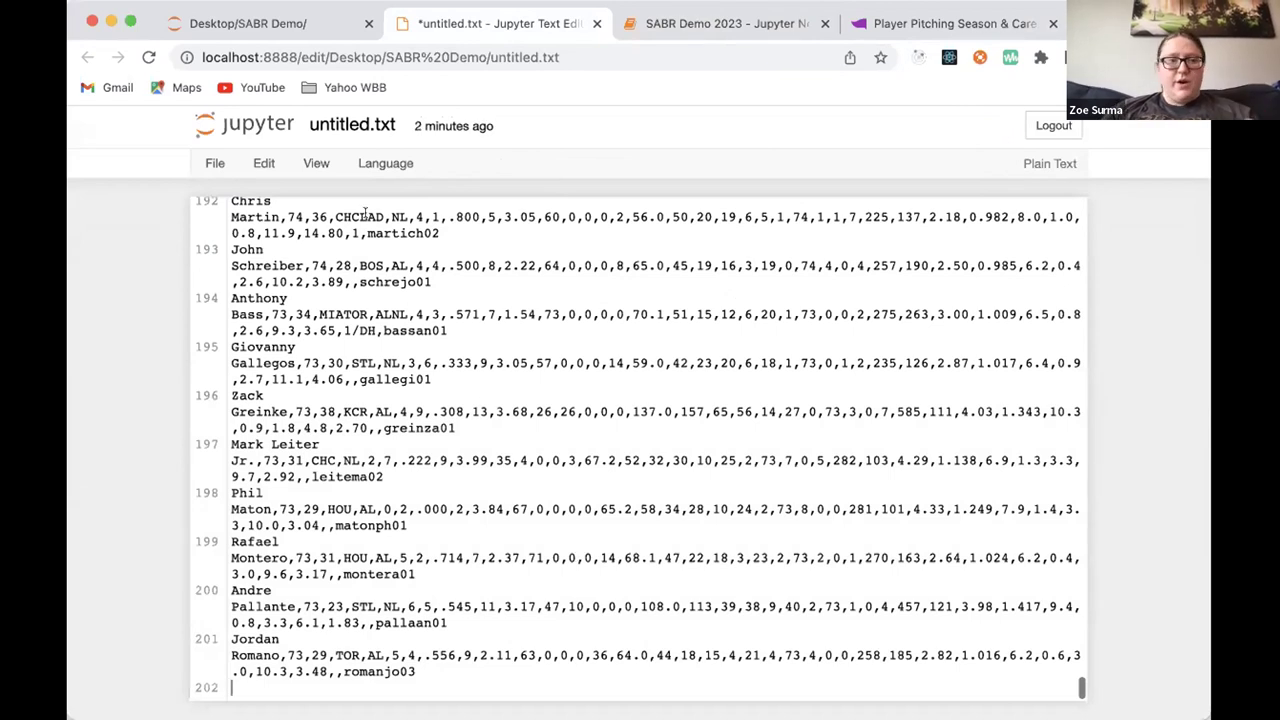
click(349, 121)
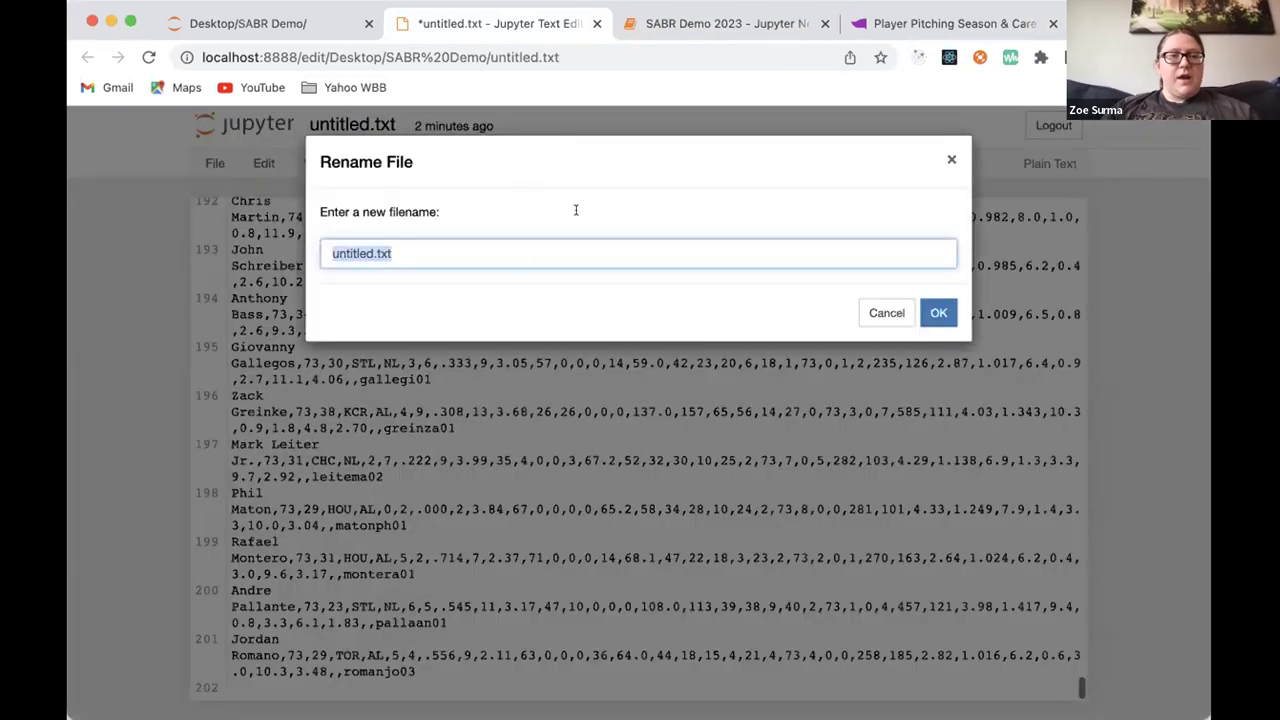
text(2)
text(pltching)
text(-20)
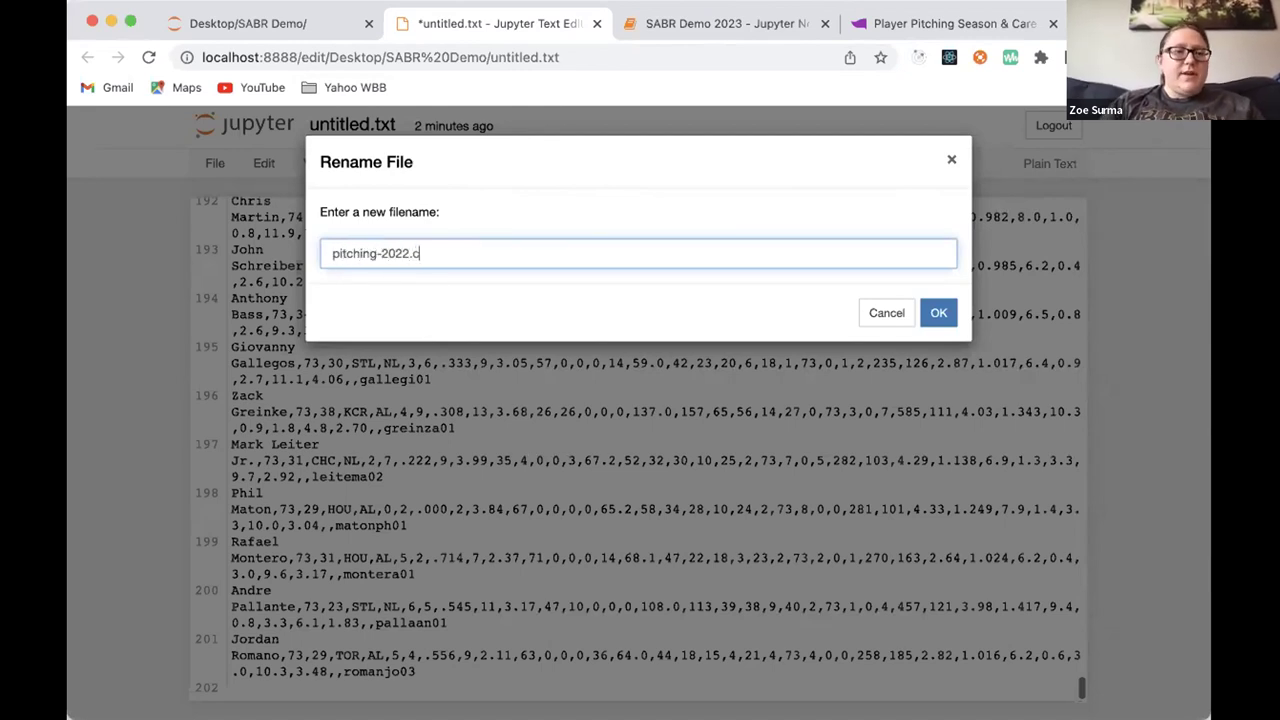
click(931, 314)
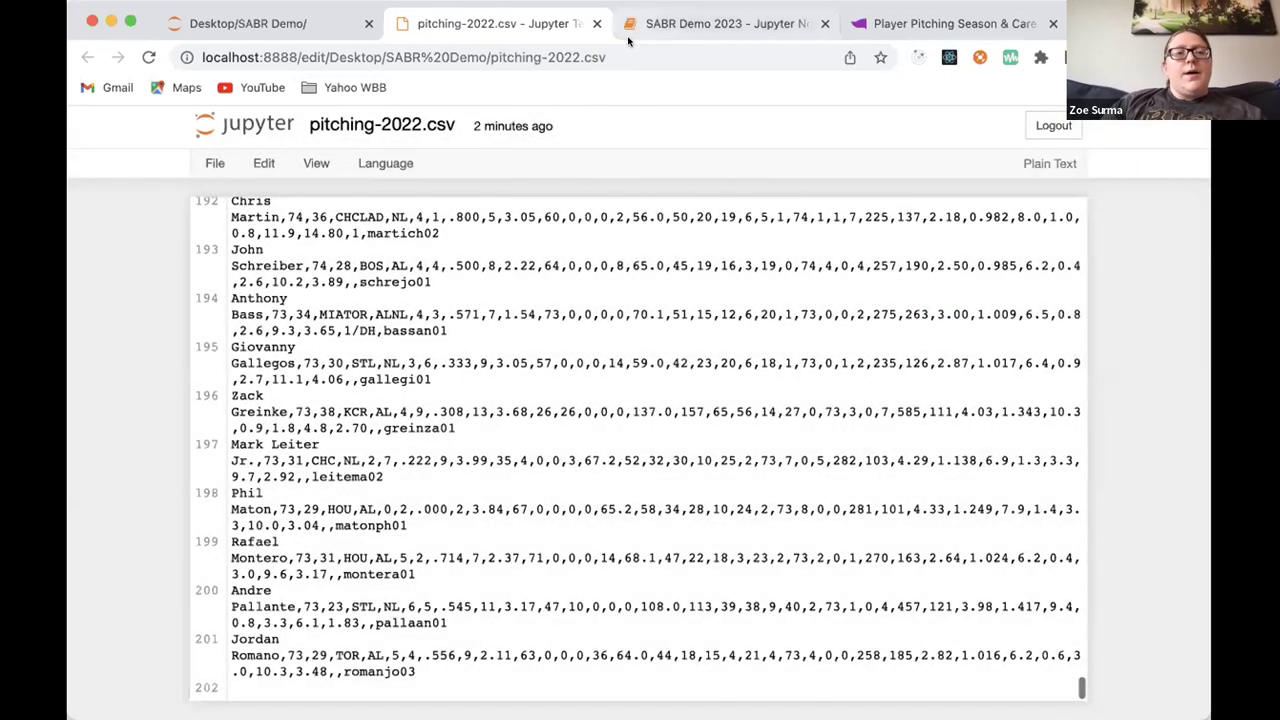
Switch back to the Stathead strikeout results and reload the page to start over with the unmodified table
scroll(664, 208, up, 10)
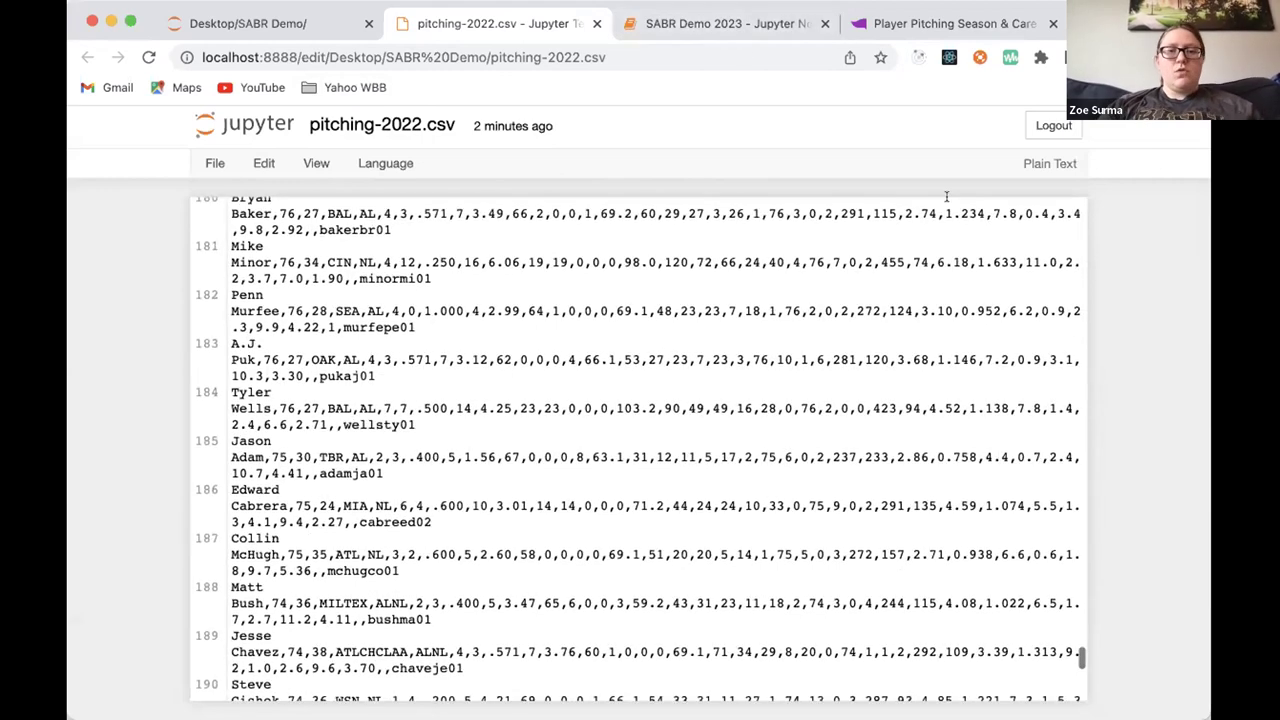
click(884, 14)
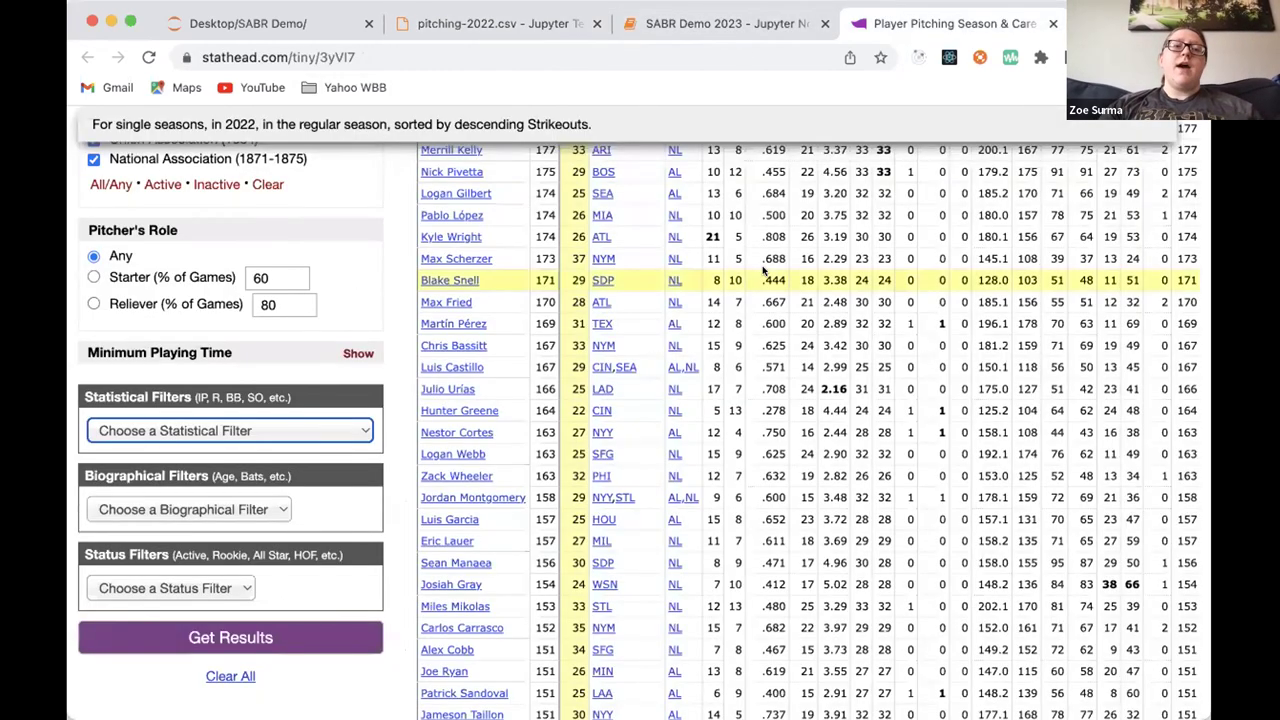
scroll(763, 270, up, 15)
scroll(699, 480, down, 5)
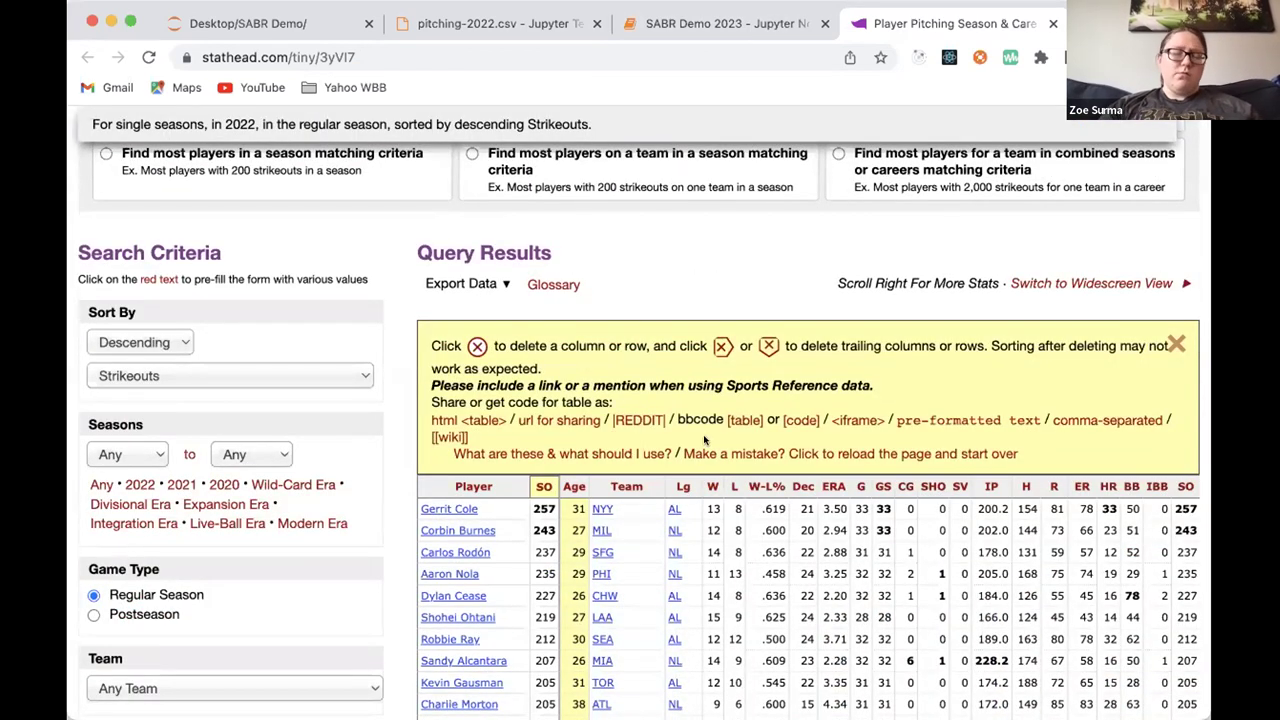
click(915, 454)
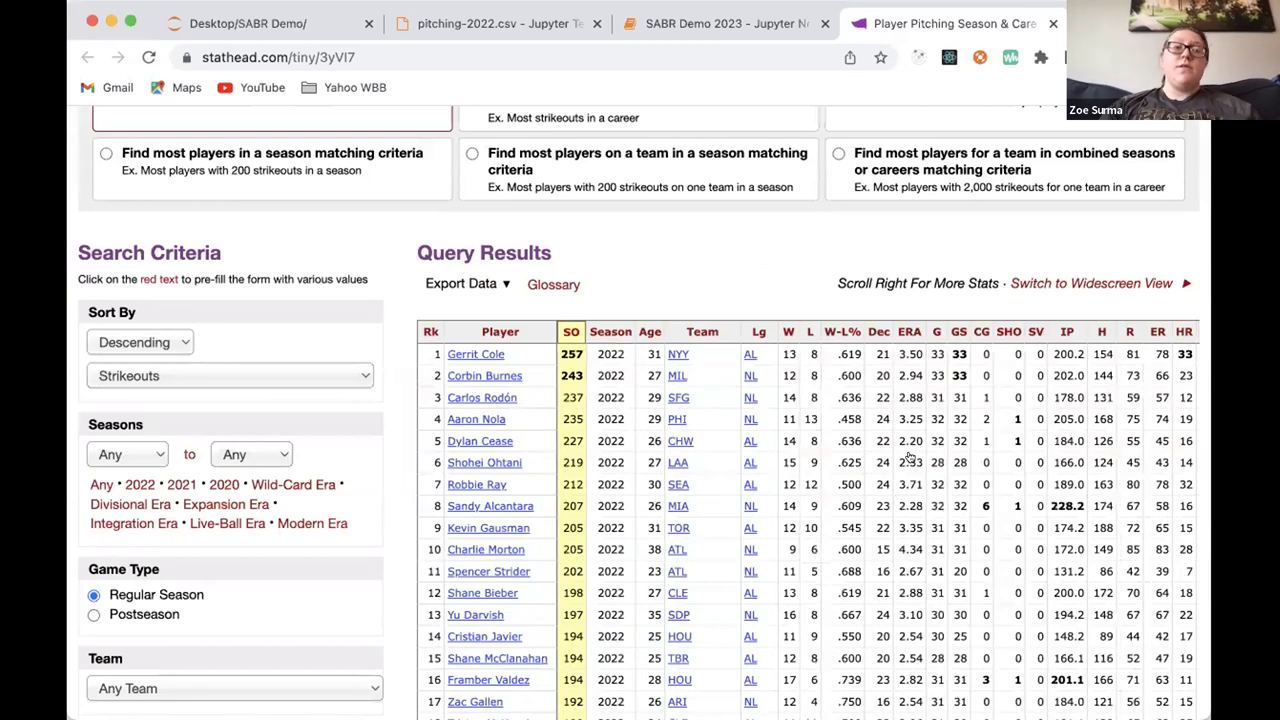
Open the next page of the 2022 strikeout results and look over its players
scroll(855, 483, down, 10)
scroll(855, 483, down, 15)
scroll(855, 483, down, 20)
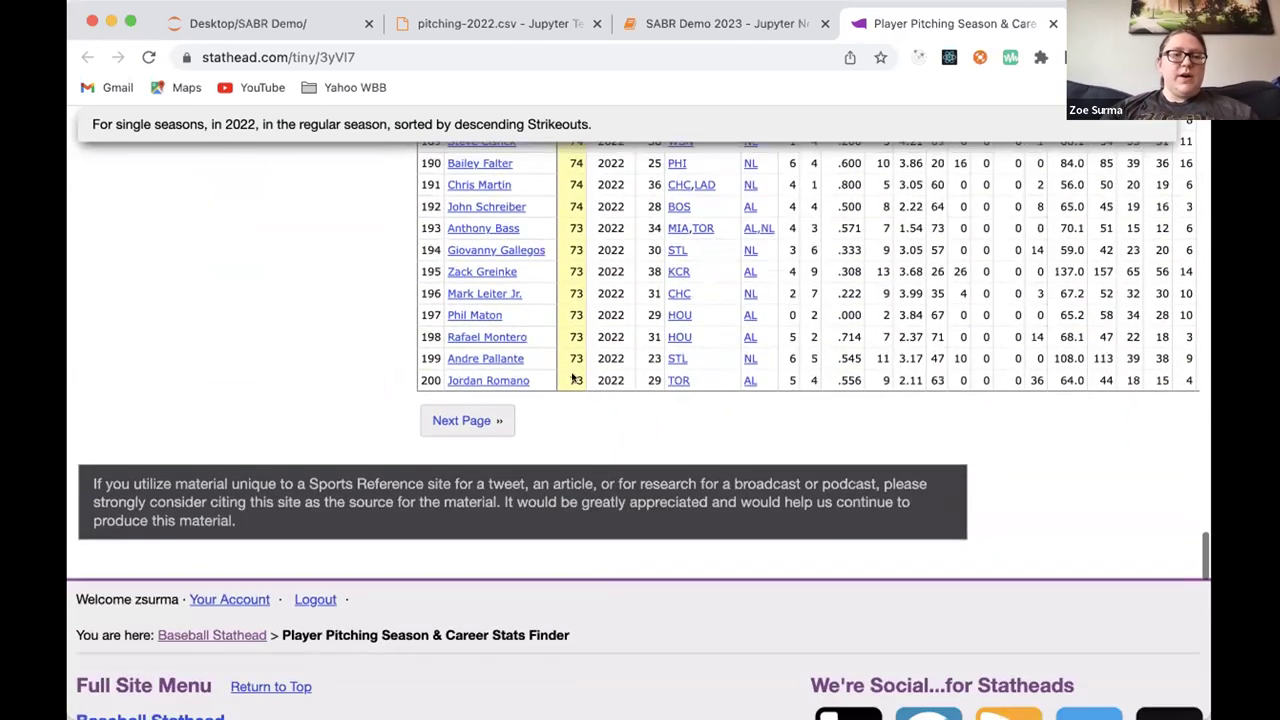
click(457, 415)
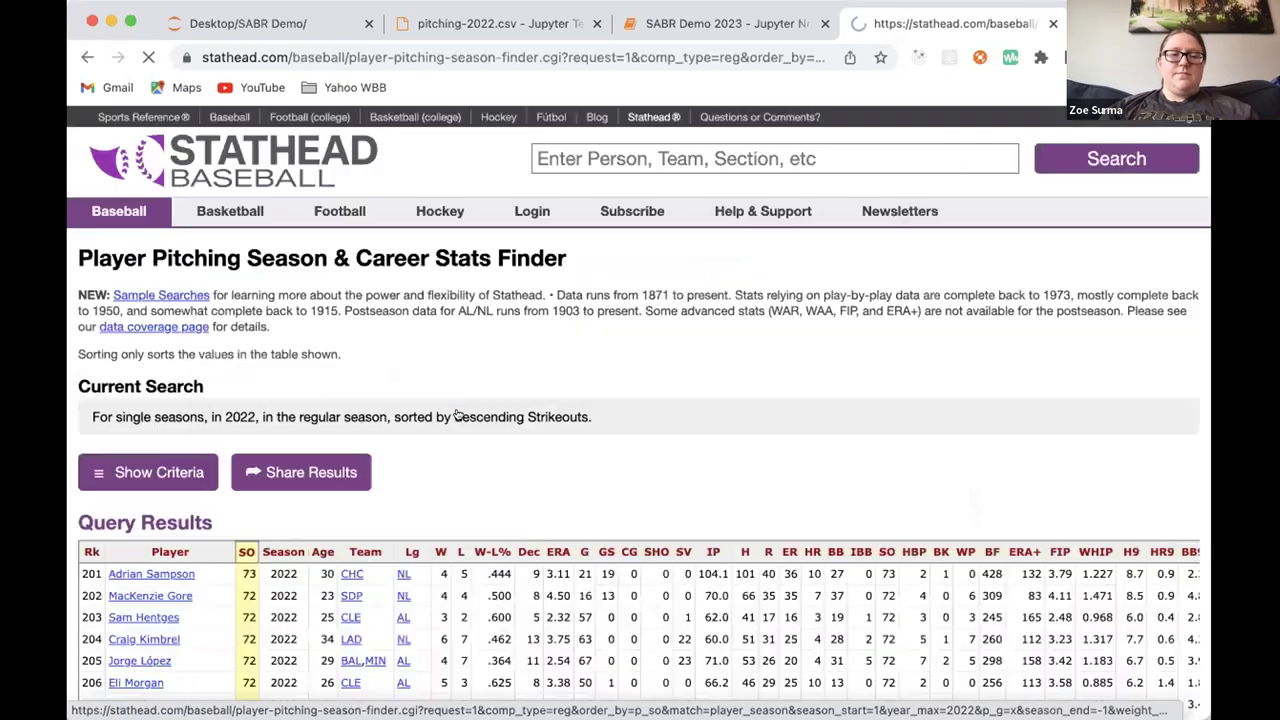
scroll(680, 510, down, 5)
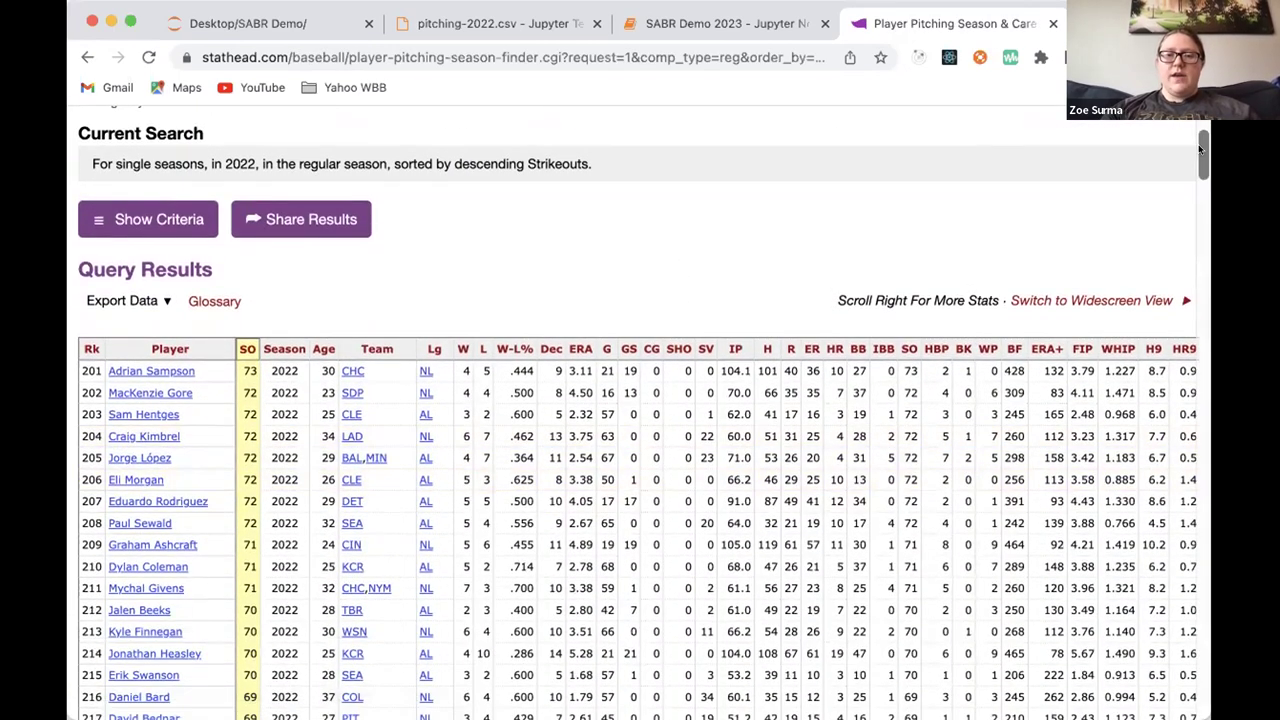
drag(1200, 148, 1200, 546)
scroll(713, 373, up, 20)
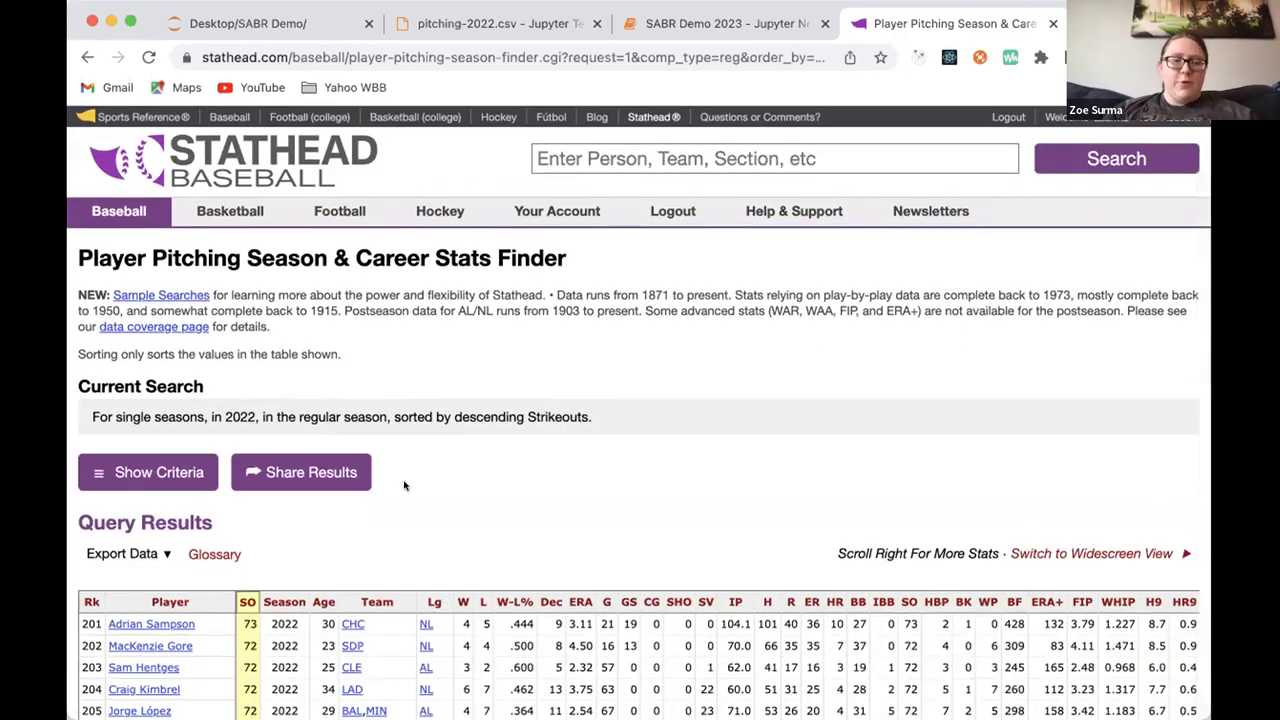
Turn on table modification for this results page and delete the Rk and Season columns
click(167, 552)
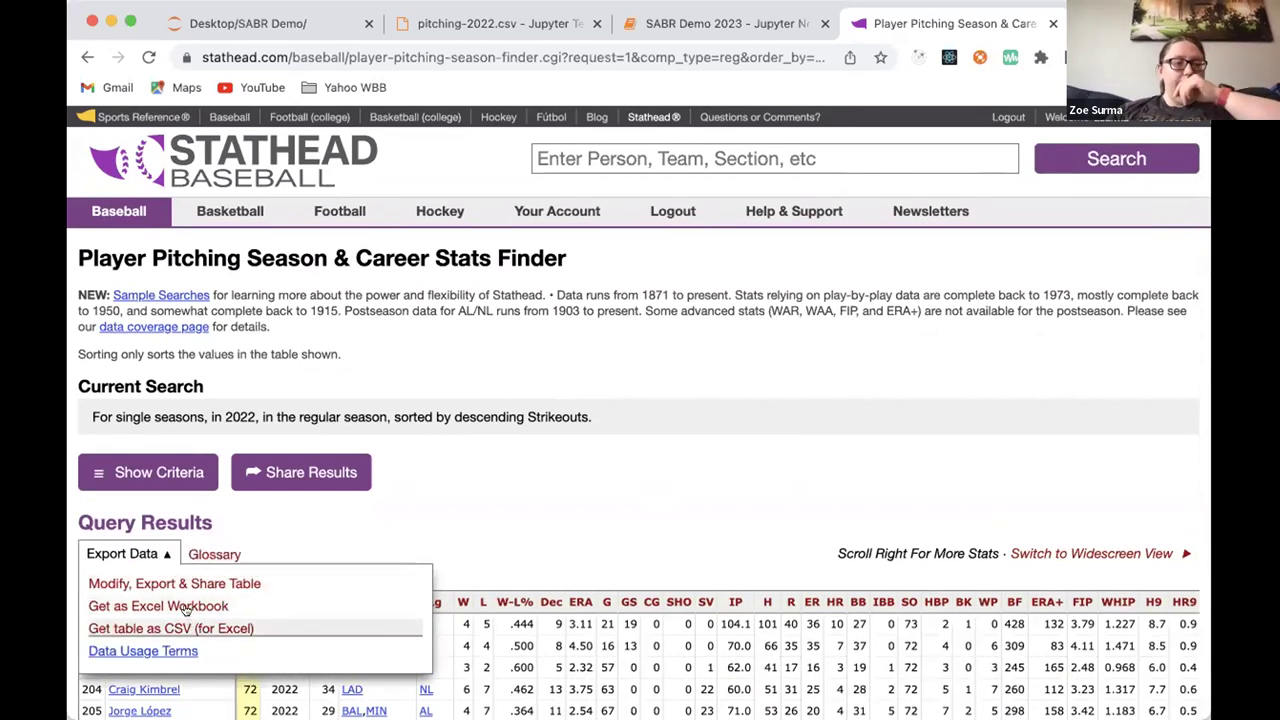
click(128, 581)
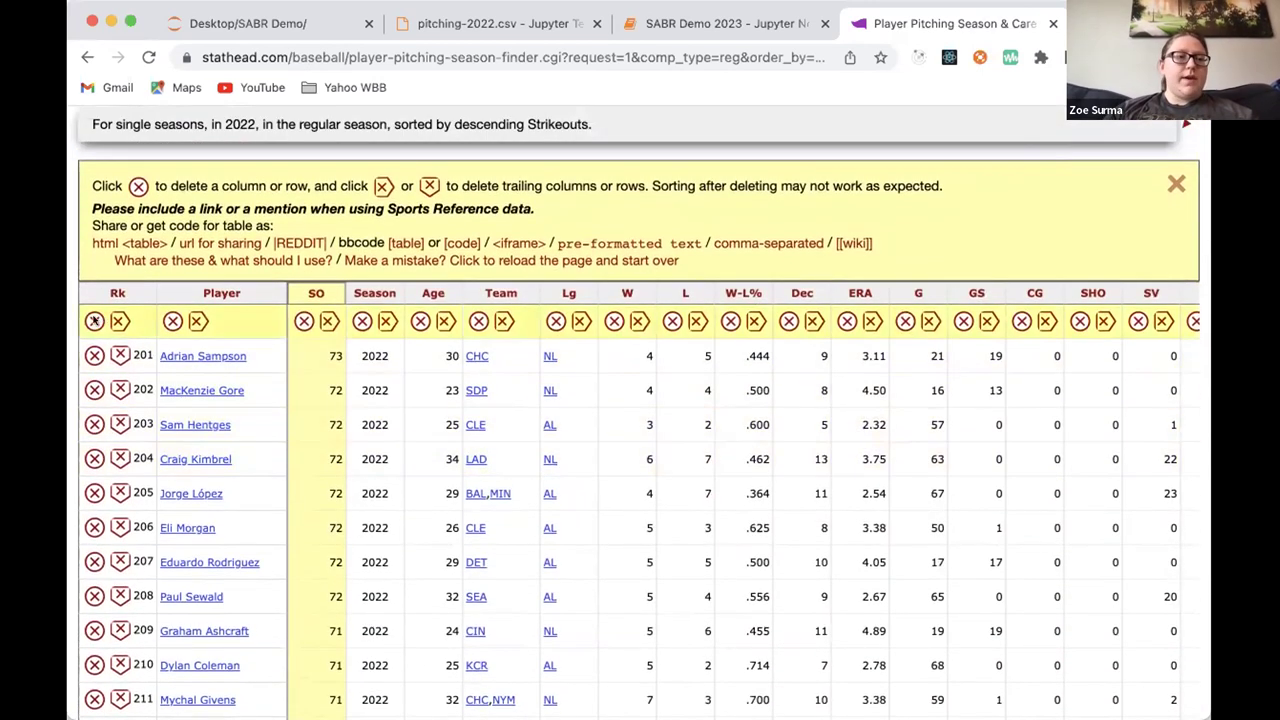
click(93, 320)
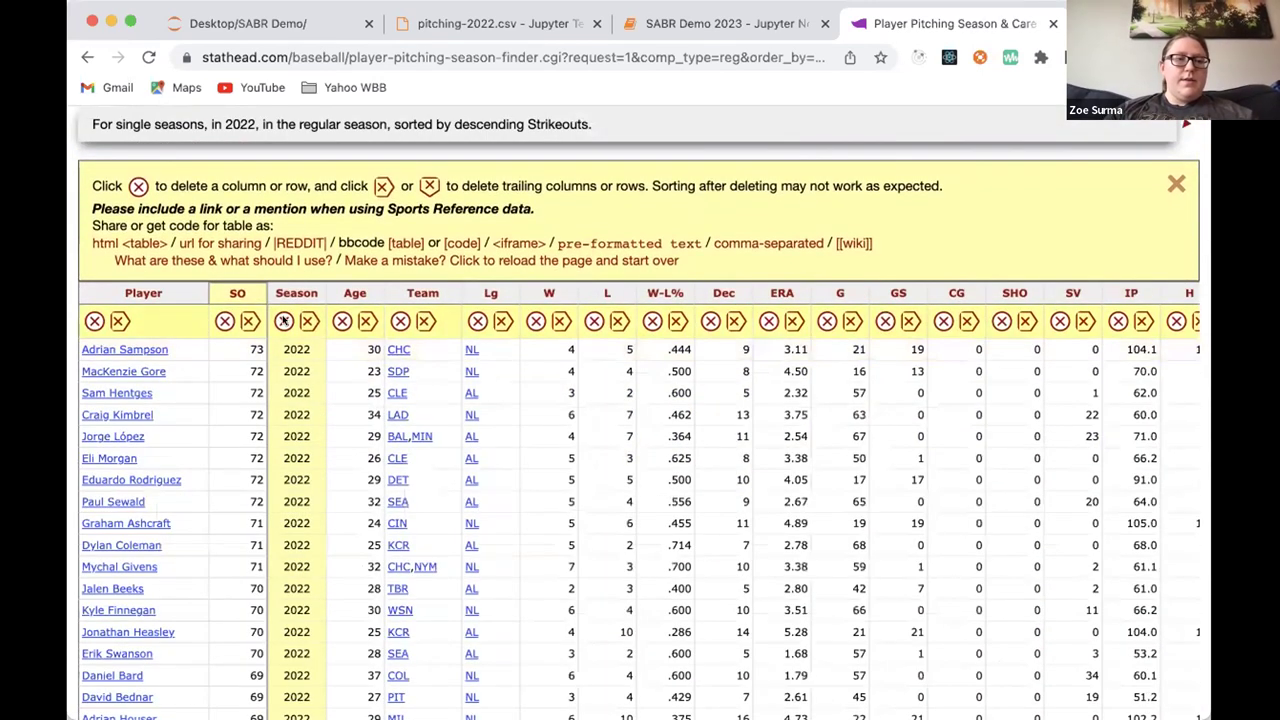
click(284, 320)
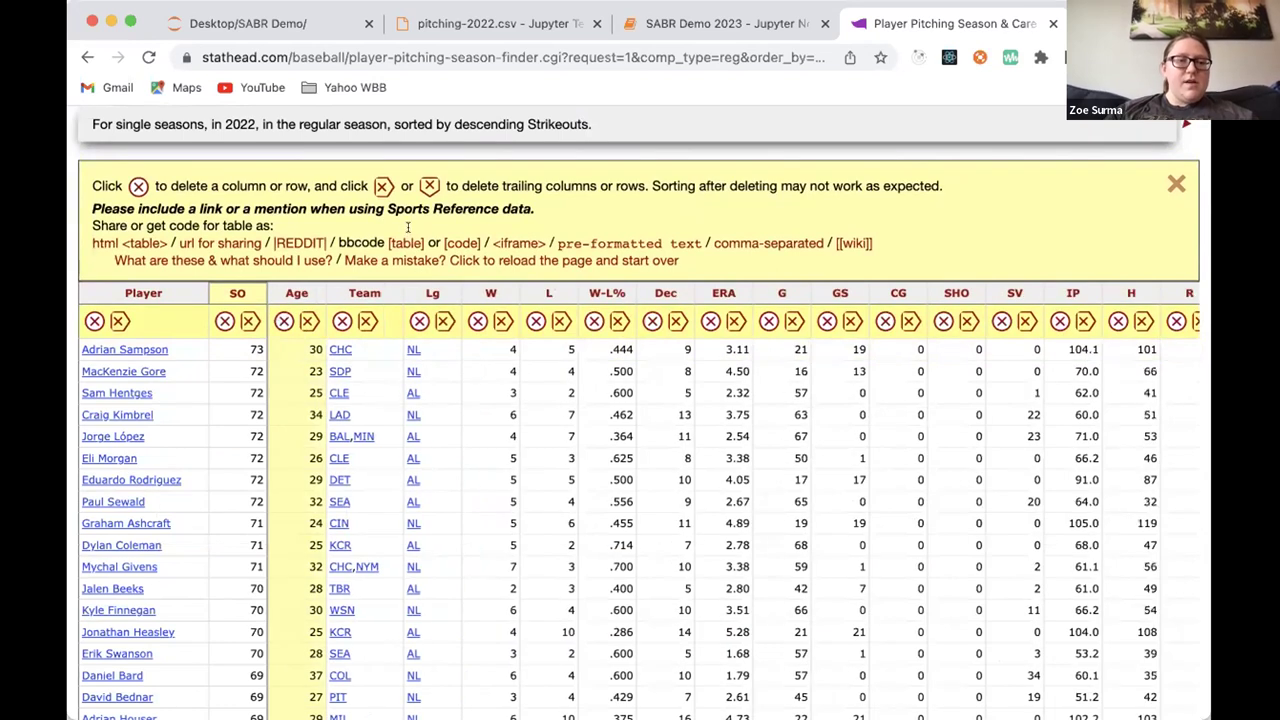
Generate the table as comma-separated text, copy all of it, and paste it at the end of pitching-2022.csv
click(765, 243)
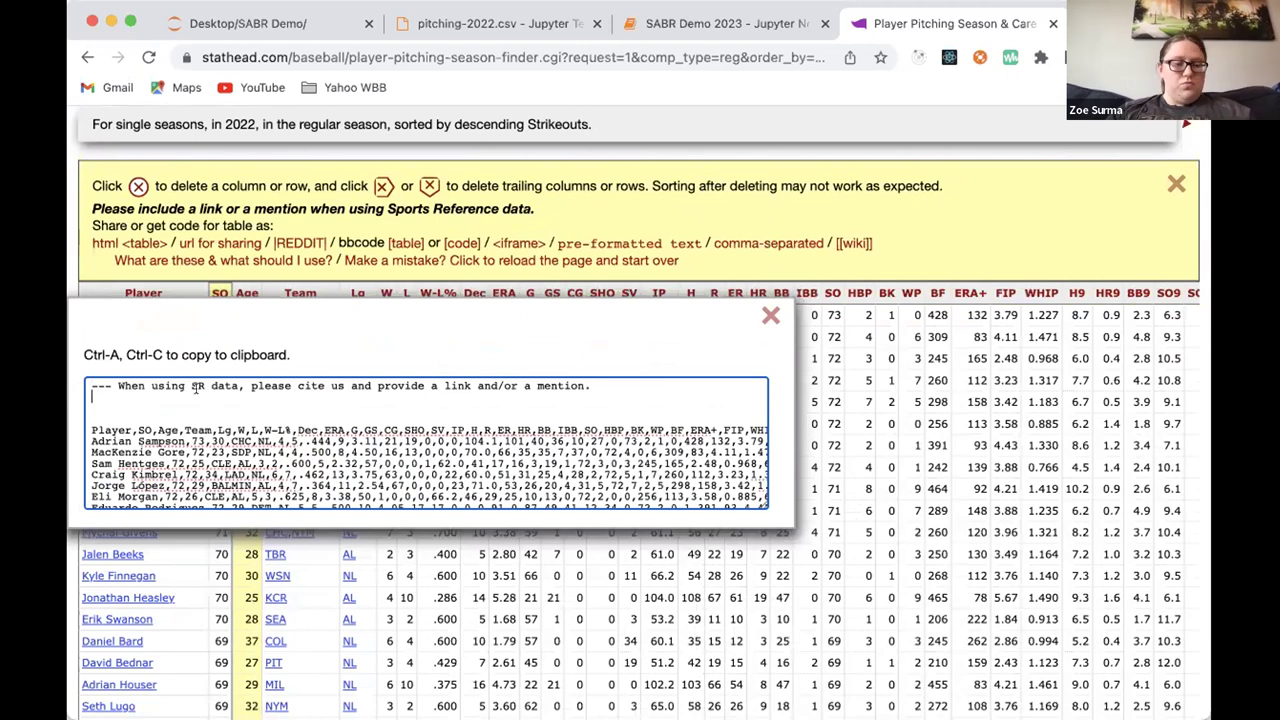
key(ctrl+a)
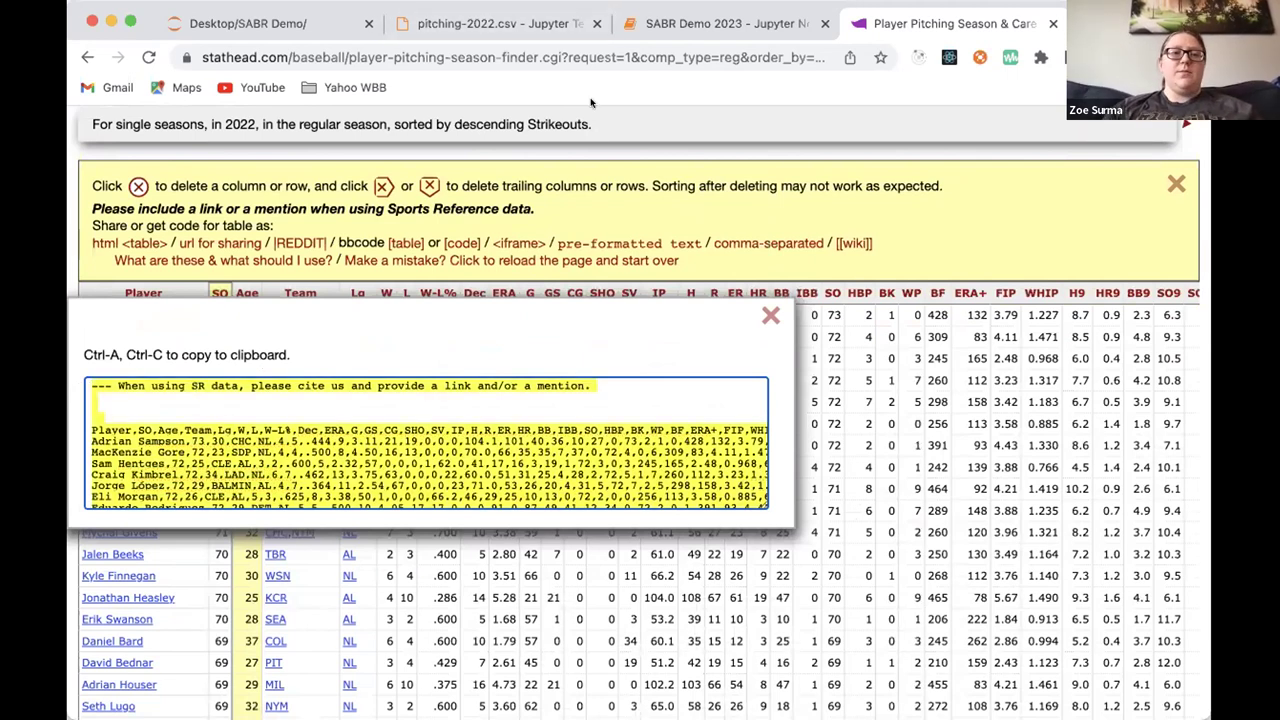
click(457, 25)
scroll(481, 684, down, 10)
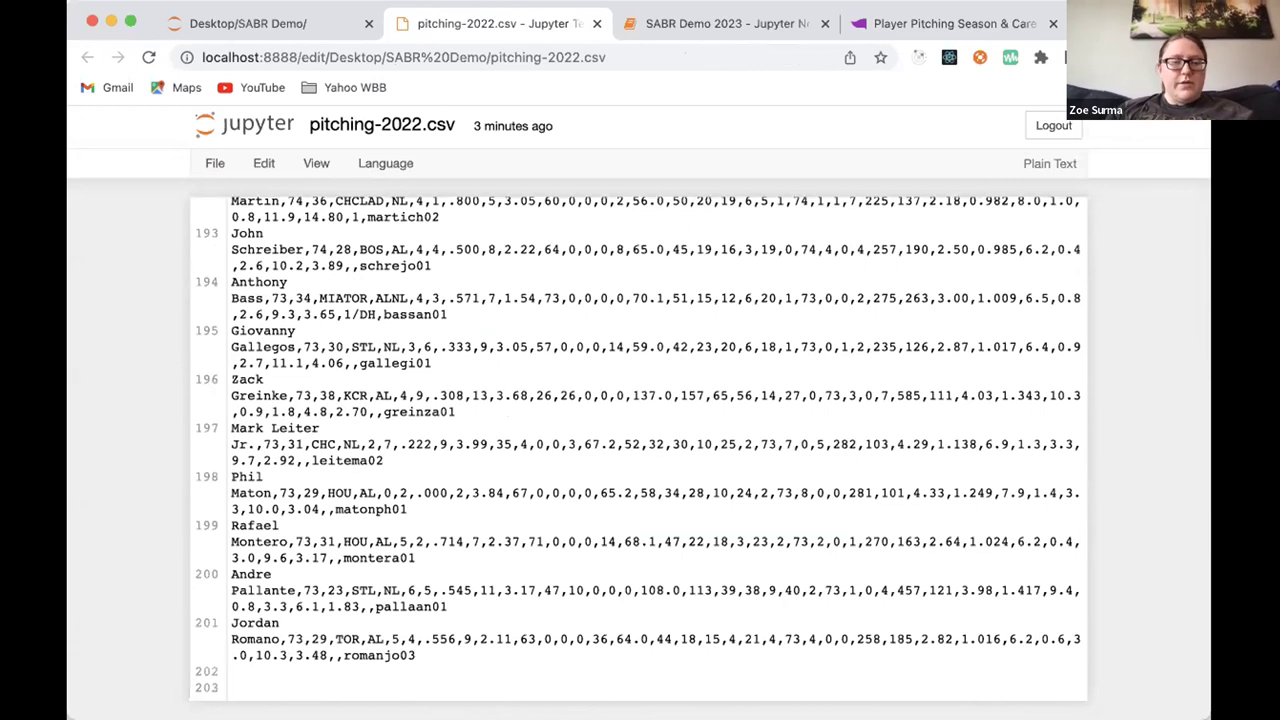
key(super+Down)
Delete the citation notice, blank lines and repeated header row between the first and second blocks of player data
scroll(503, 434, up, 10)
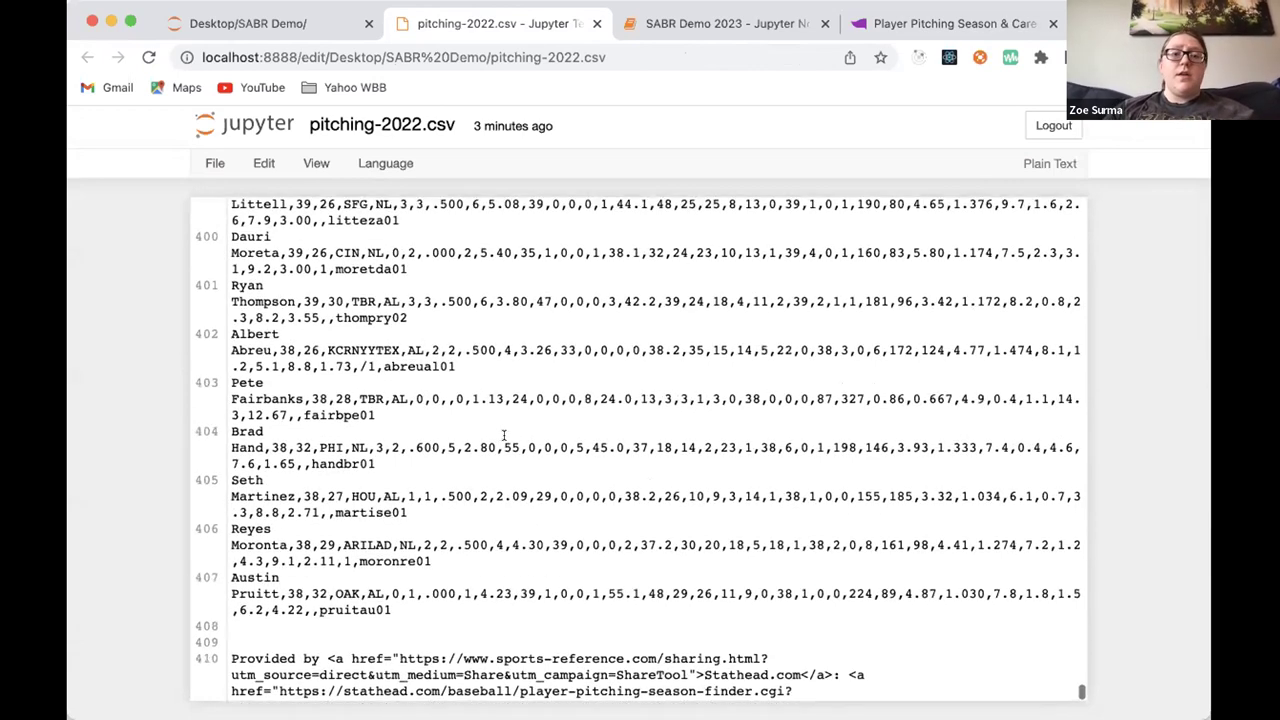
scroll(503, 434, up, 20)
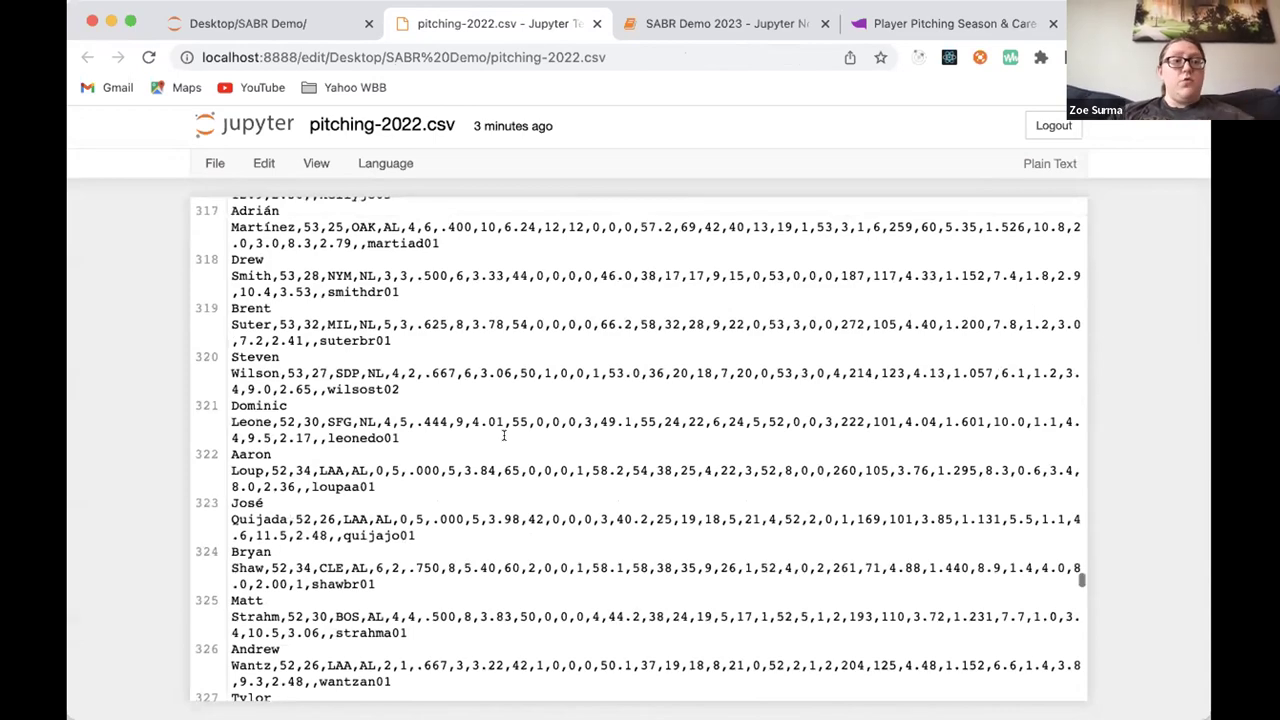
scroll(503, 434, up, 20)
scroll(503, 434, up, 20)
scroll(503, 434, up, 20)
scroll(503, 434, down, 12)
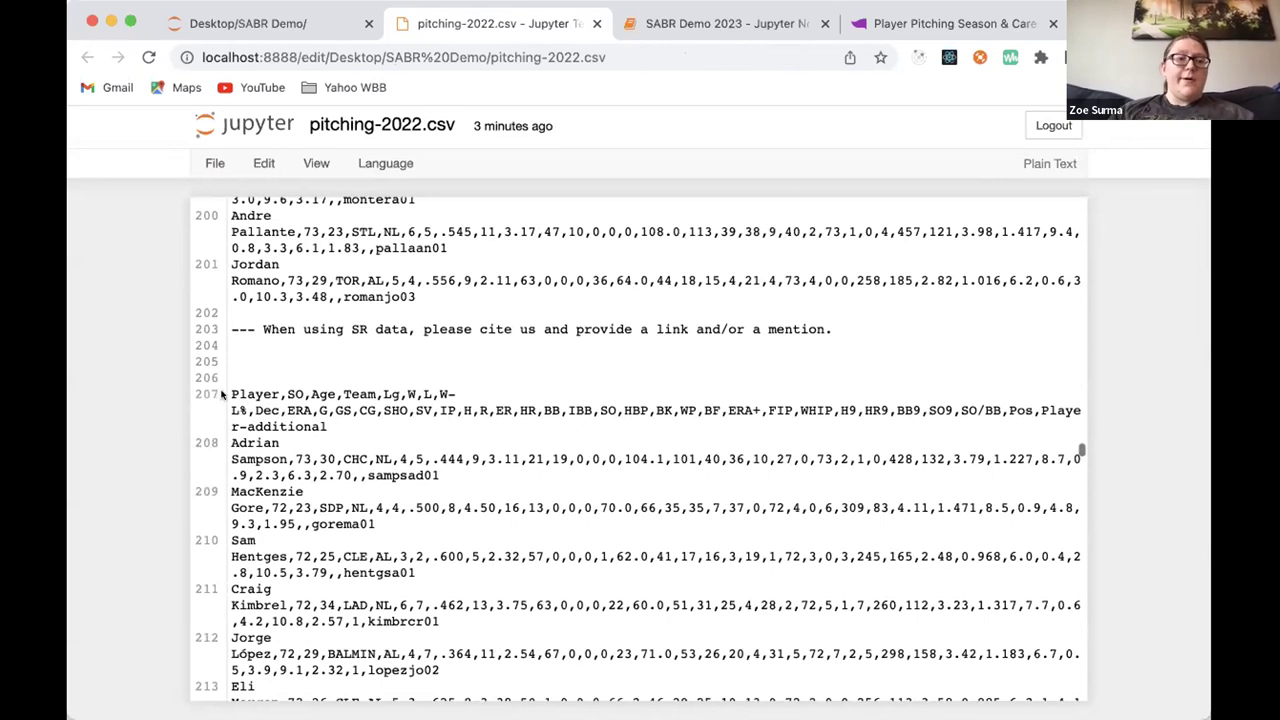
drag(352, 422, 167, 315)
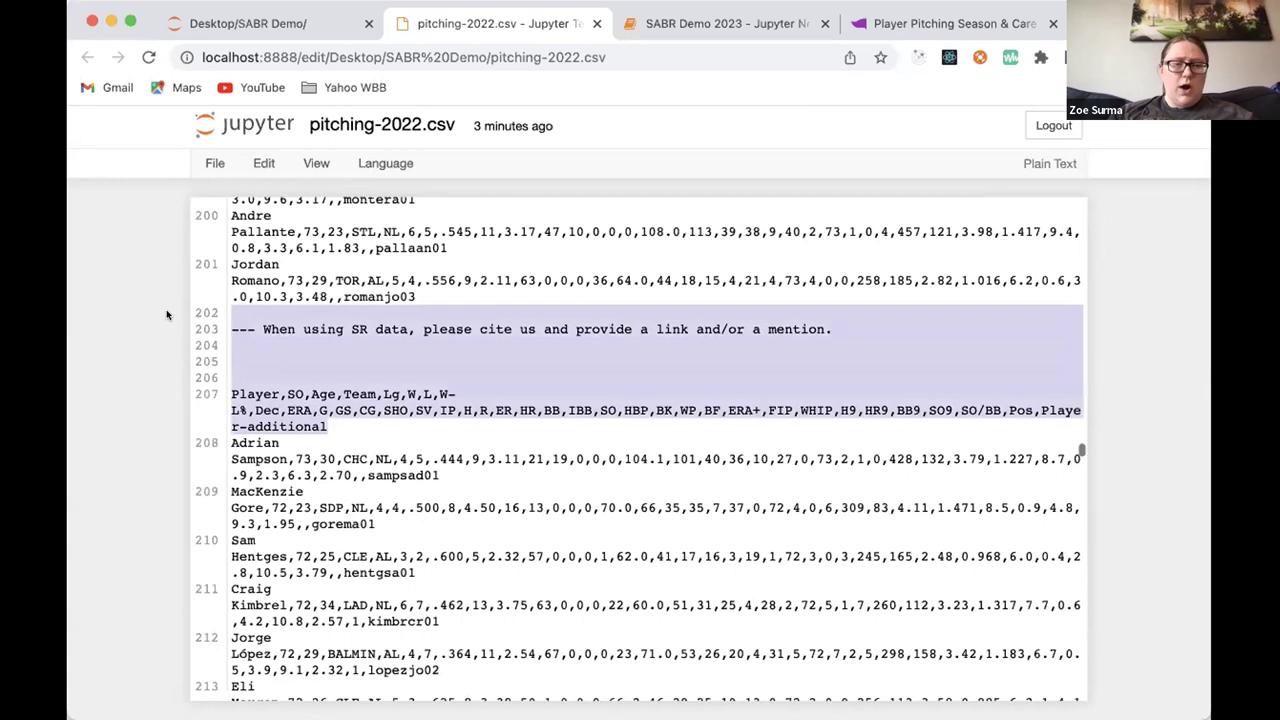
key(BackSpace)
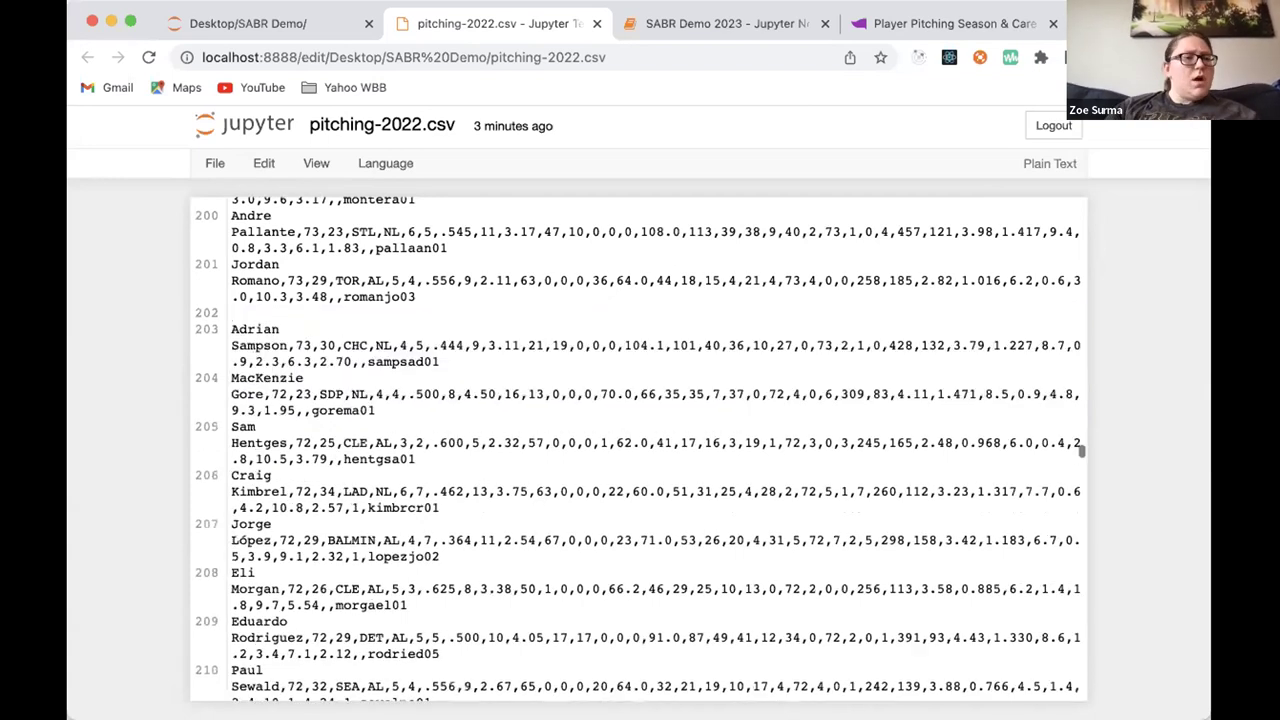
key(BackSpace)
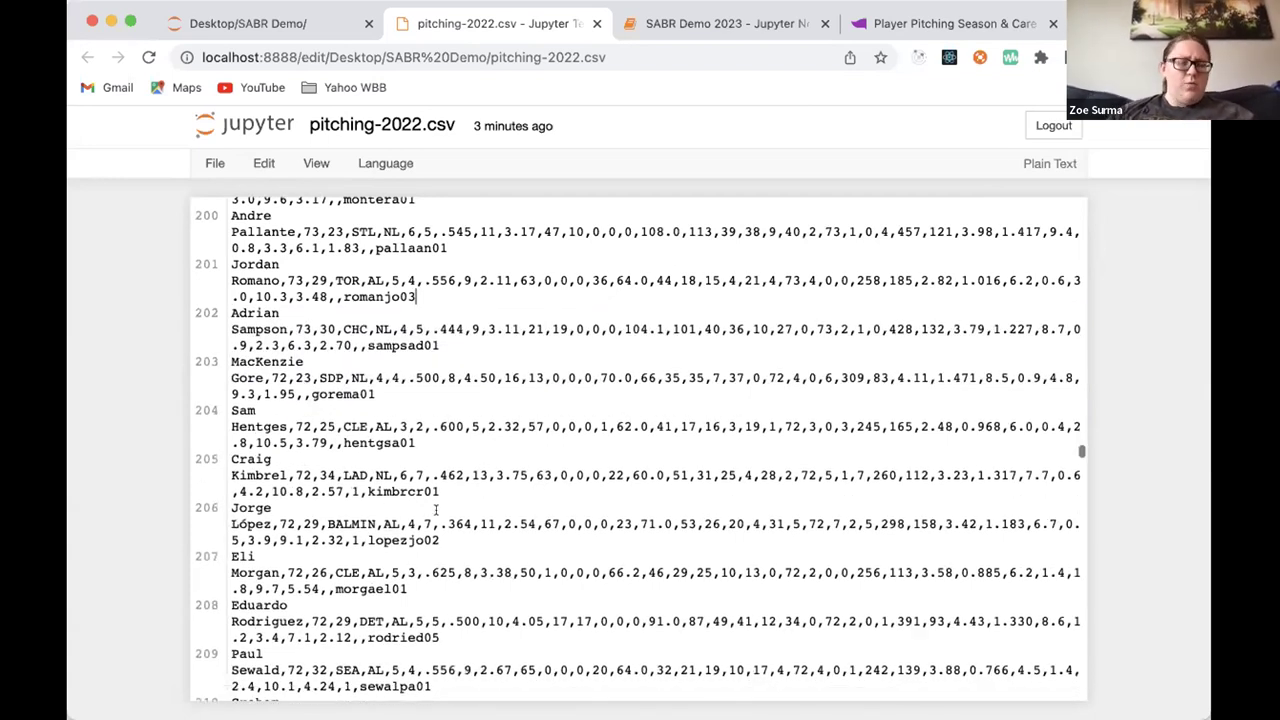
Delete the Stathead attribution text and blank lines after the last player row, and save pitching-2022.csv
scroll(400, 505, down, 20)
scroll(435, 510, down, 20)
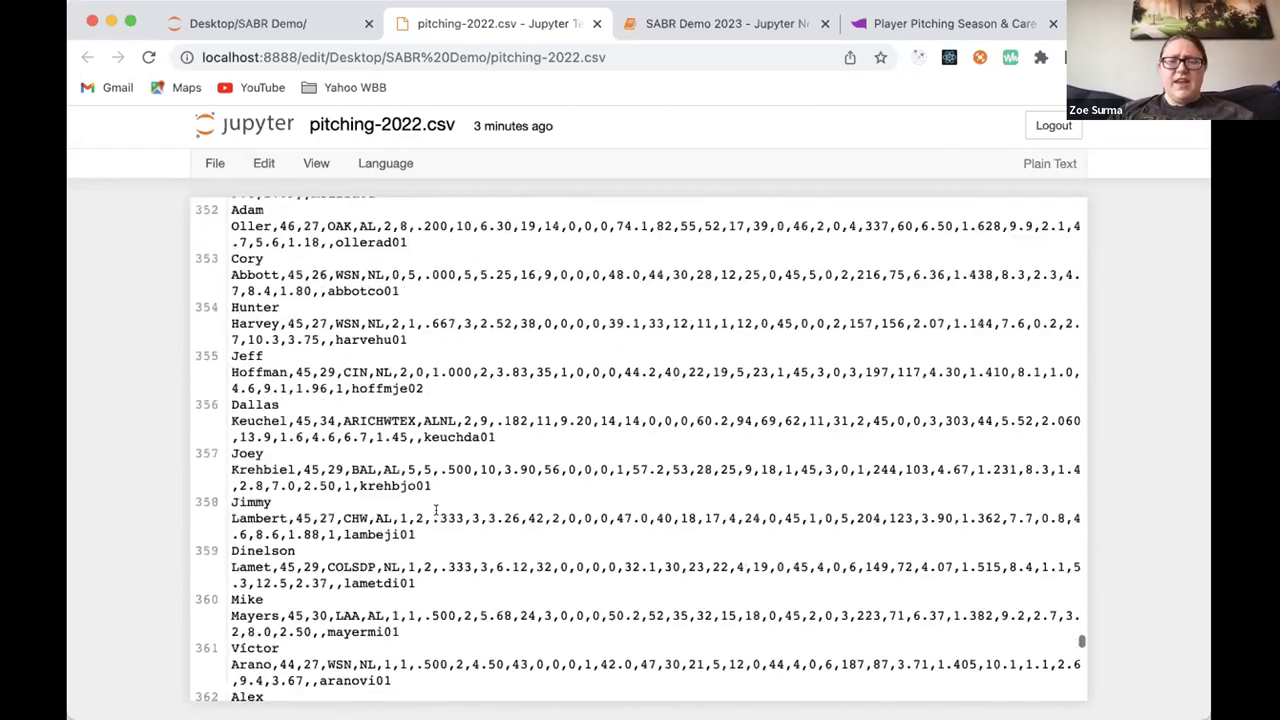
drag(303, 688, 152, 601)
key(BackSpace)
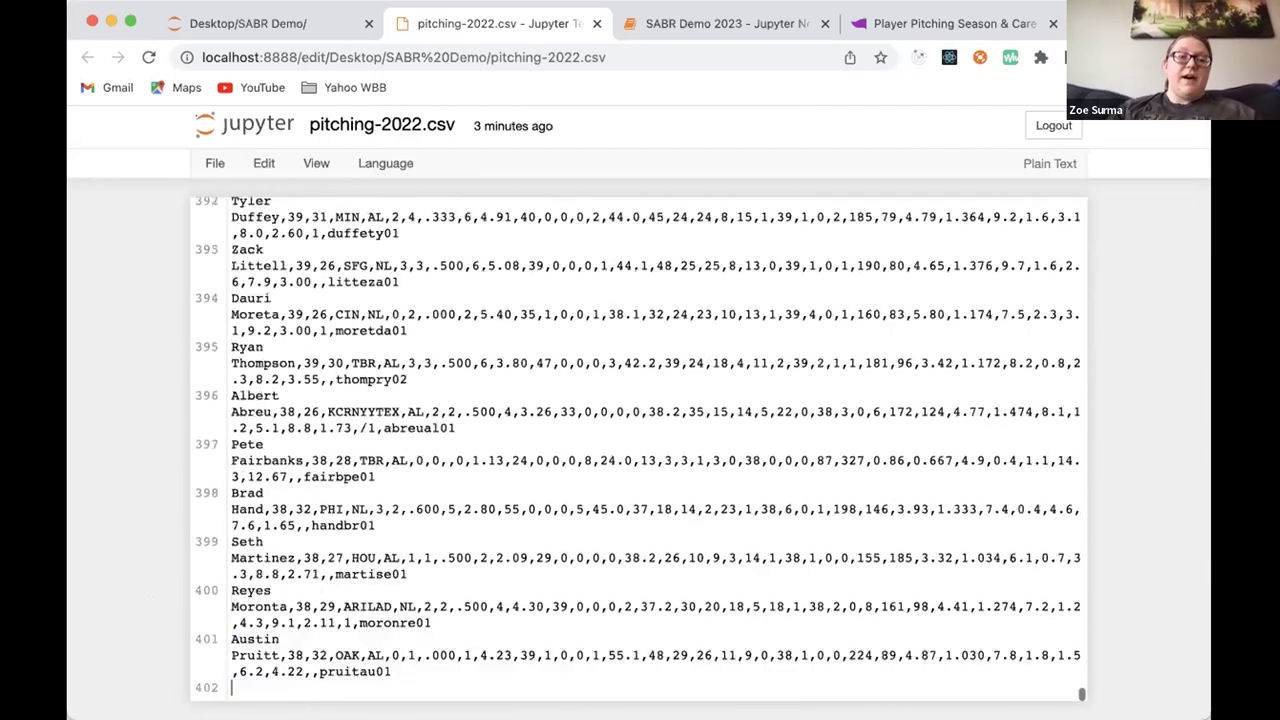
key(BackSpace)
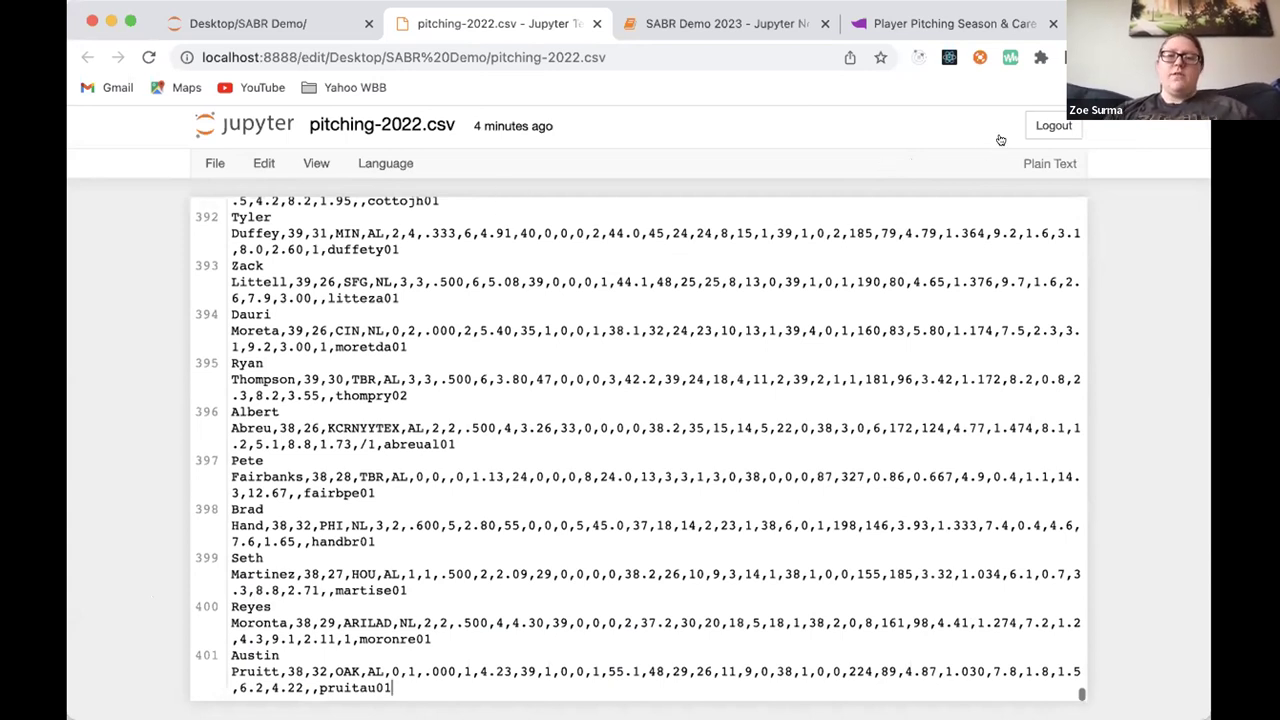
click(513, 300)
key(super+s)
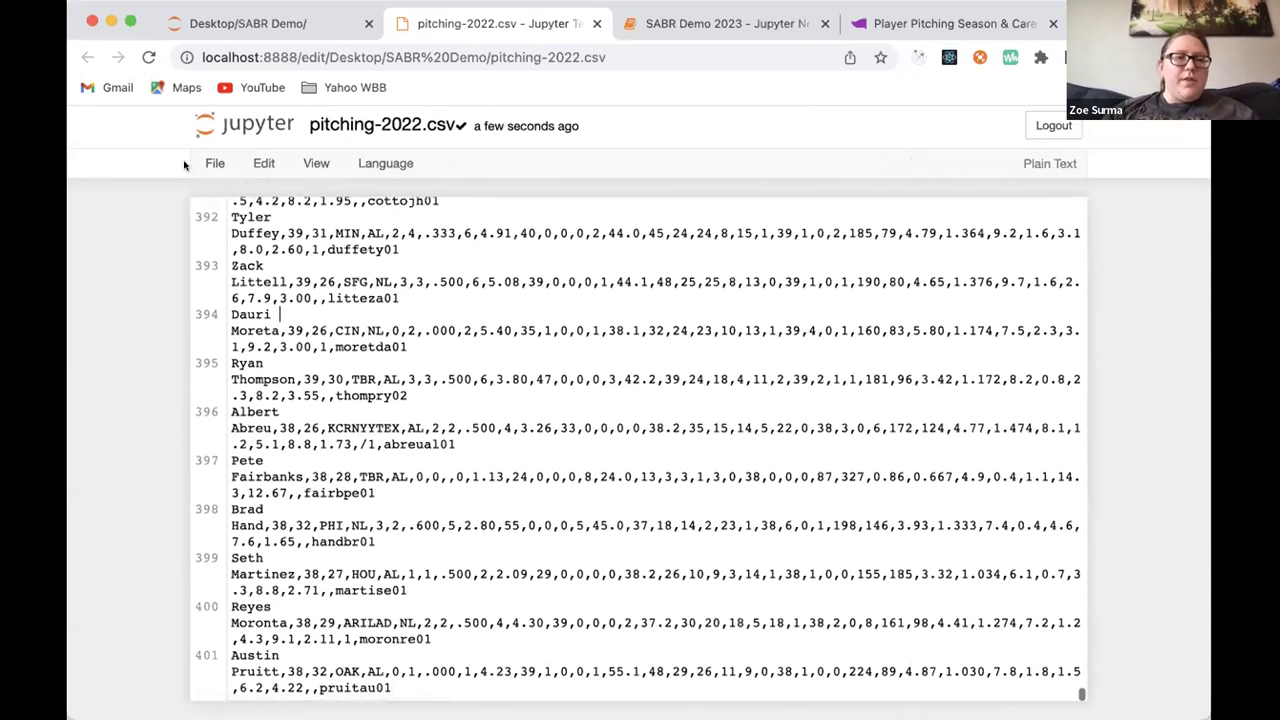
Switch to the SABR Demo 2023 notebook and write import pandas as pd in its empty first cell
click(290, 24)
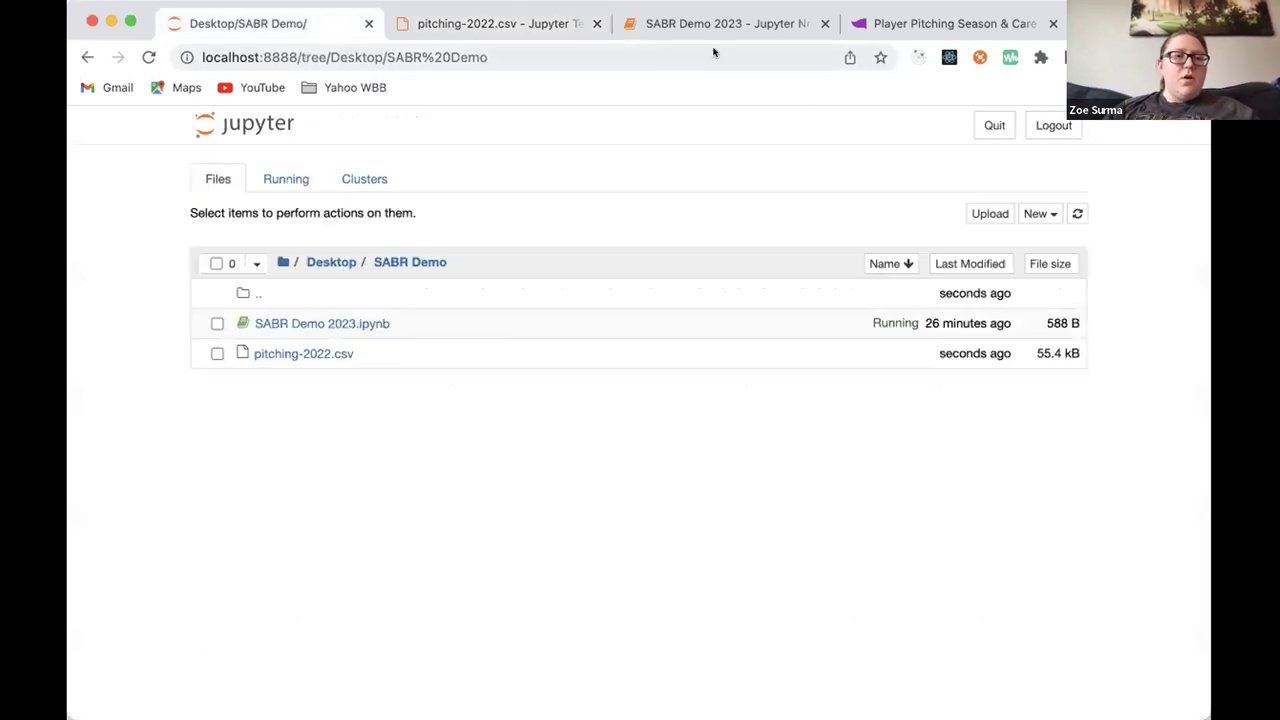
click(666, 26)
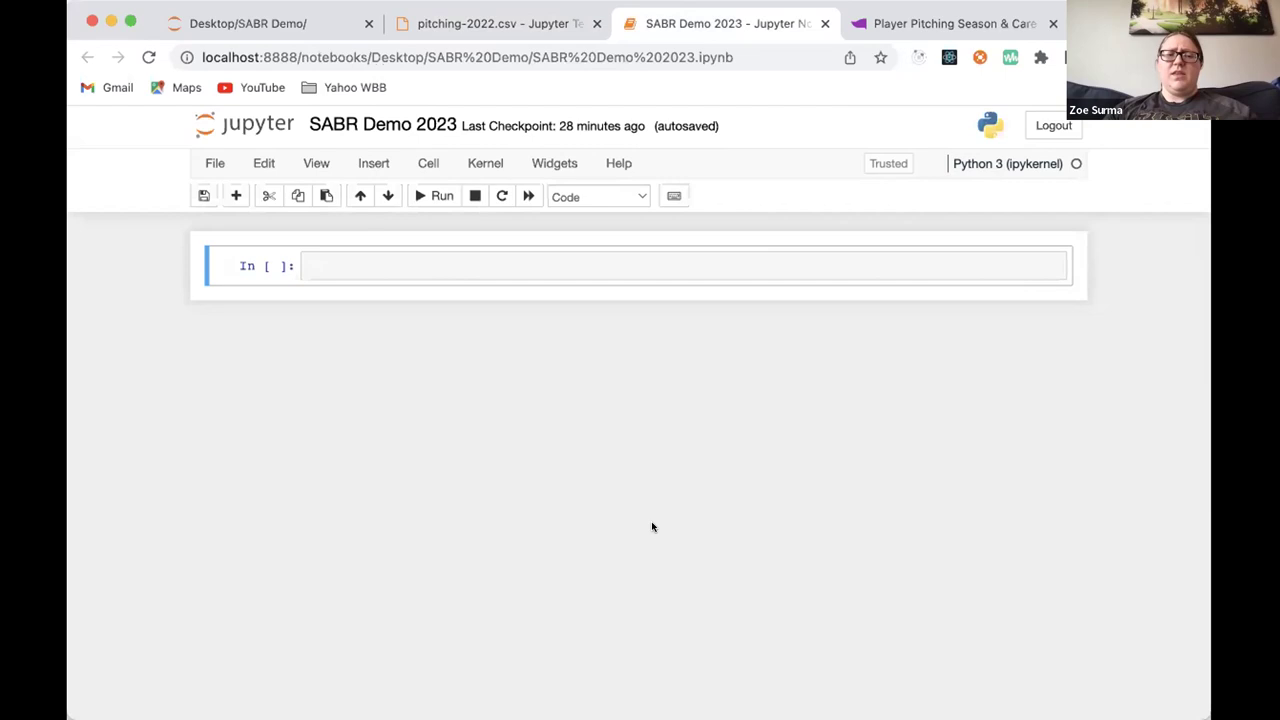
click(466, 268)
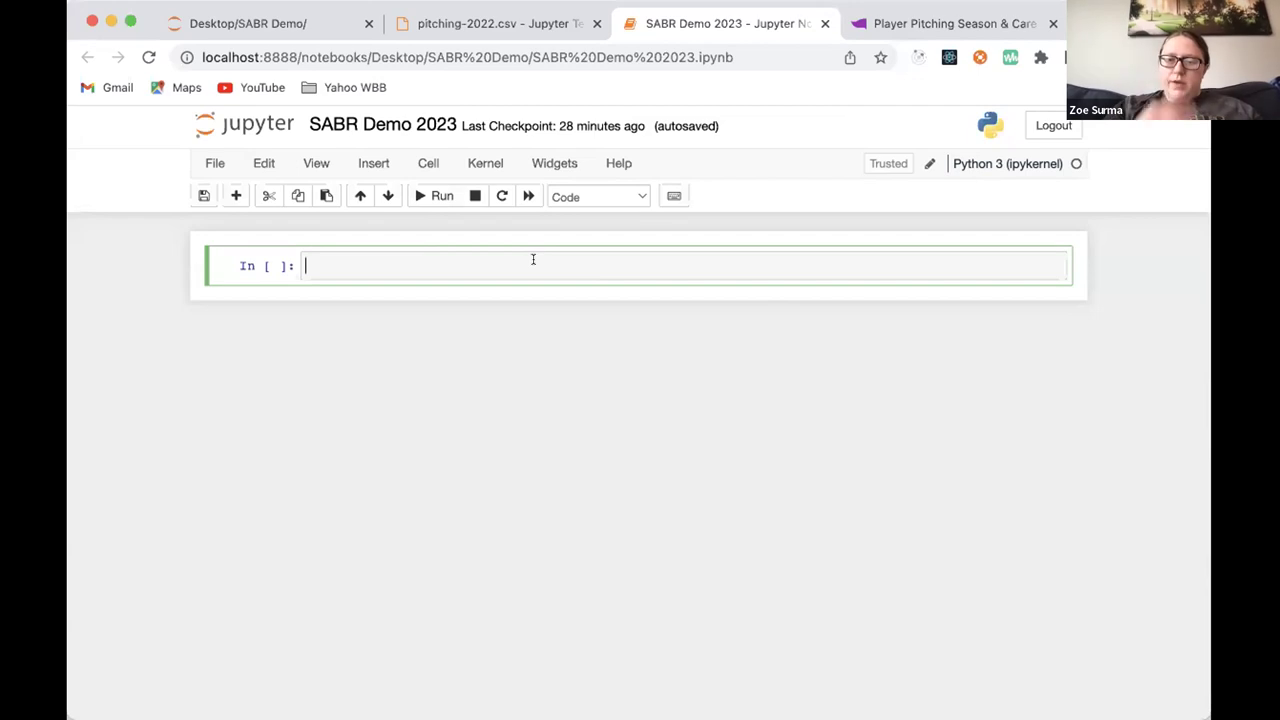
text(i)
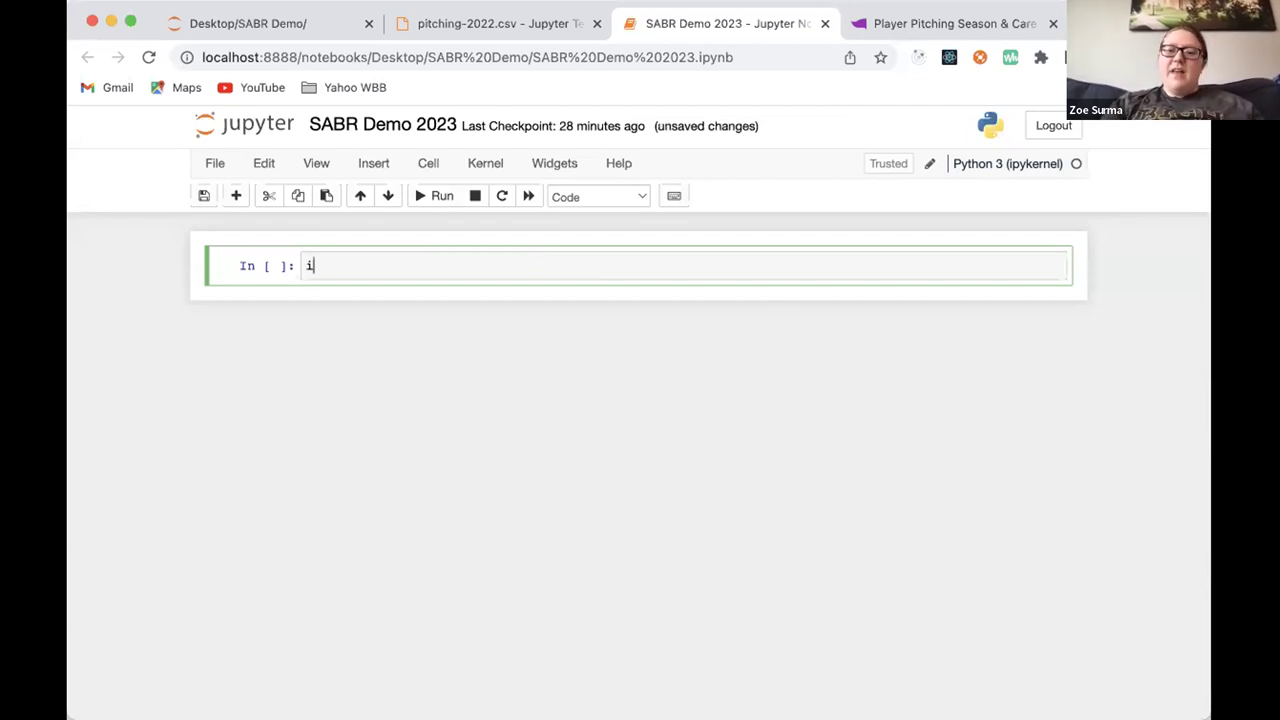
text(mport r)
key(BackSpace)
text(pandas)
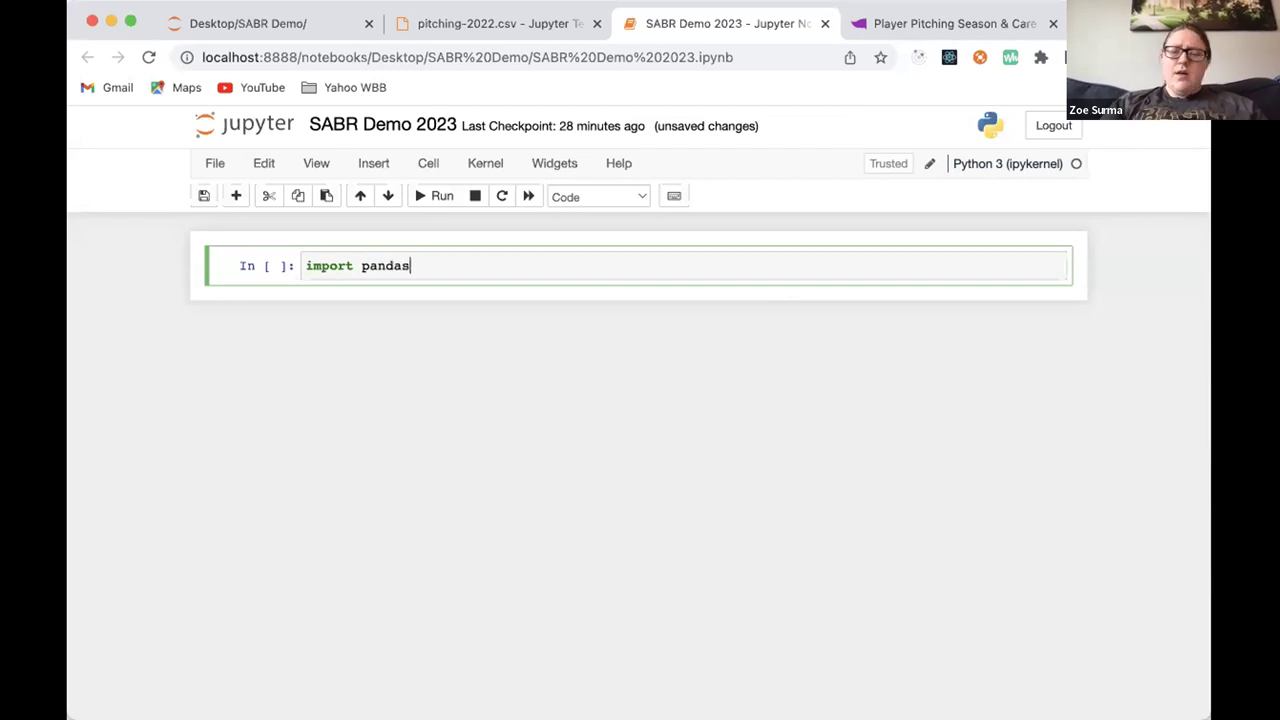
text( as pd)
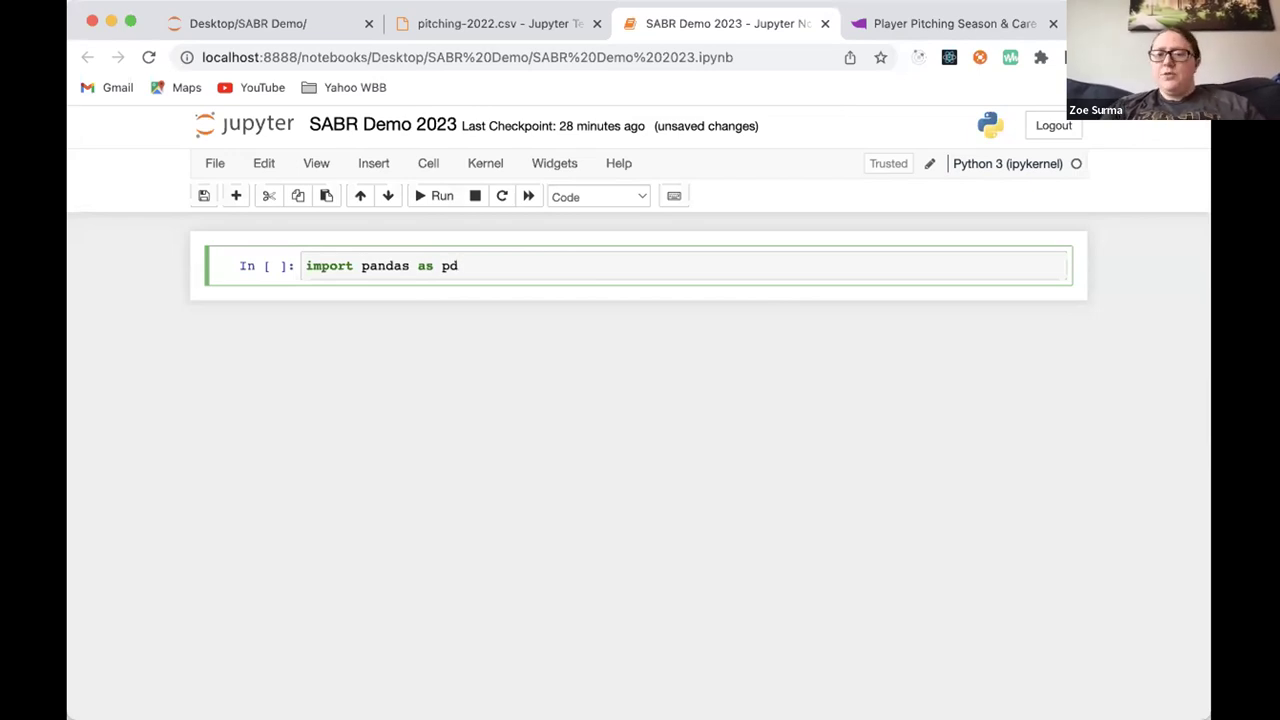
Add the line df = pd.read_csv("pitching-2022.csv") below the import and run the cell
key(Return)
text(df)
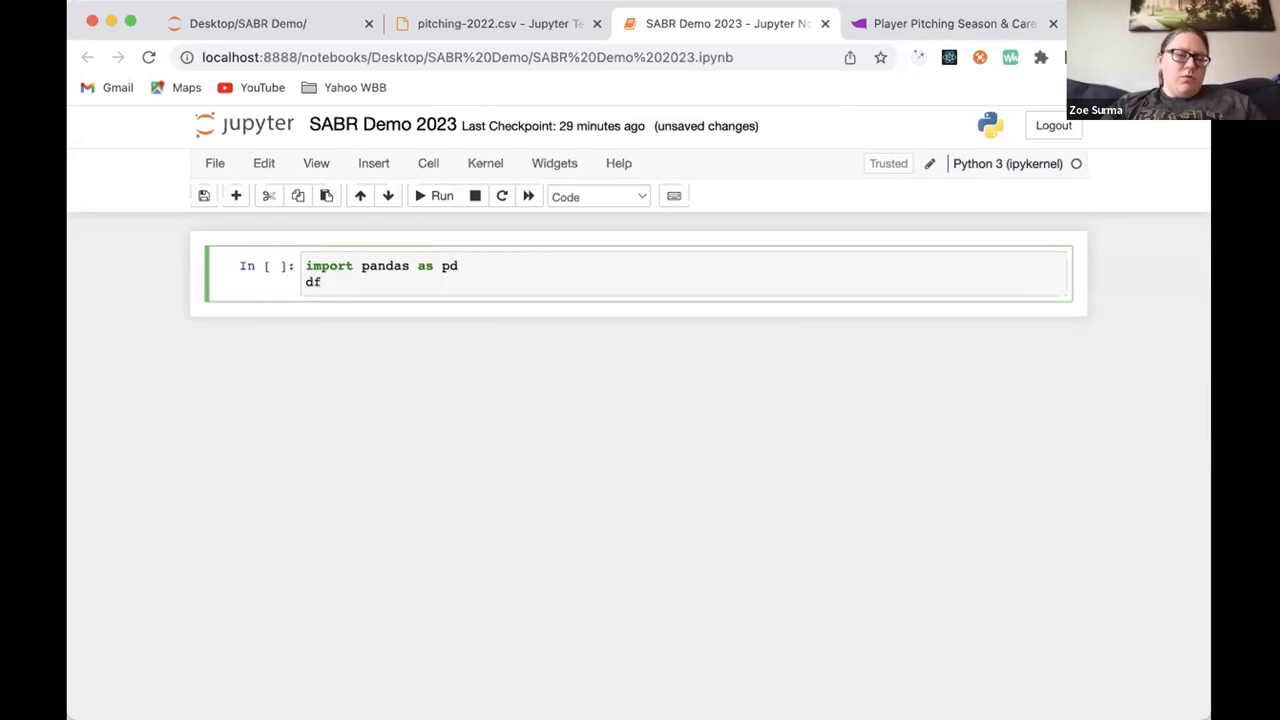
text( =)
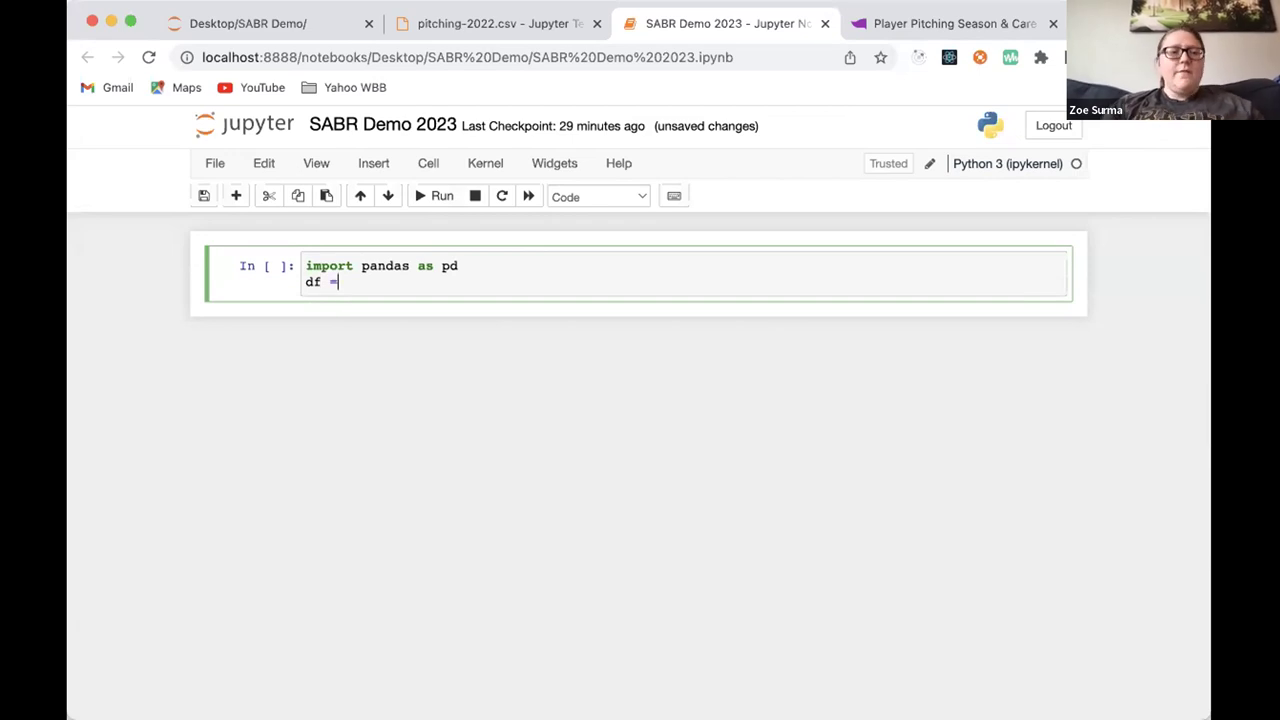
text(pd.c)
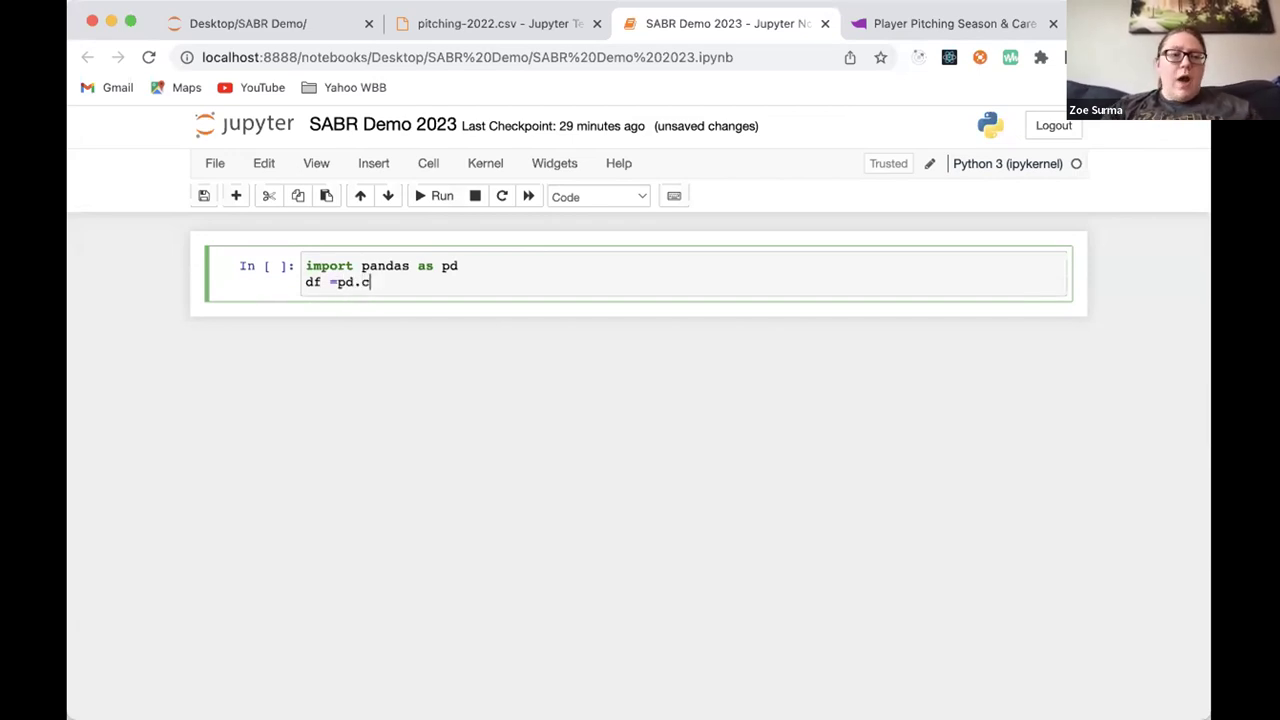
key(BackSpace)
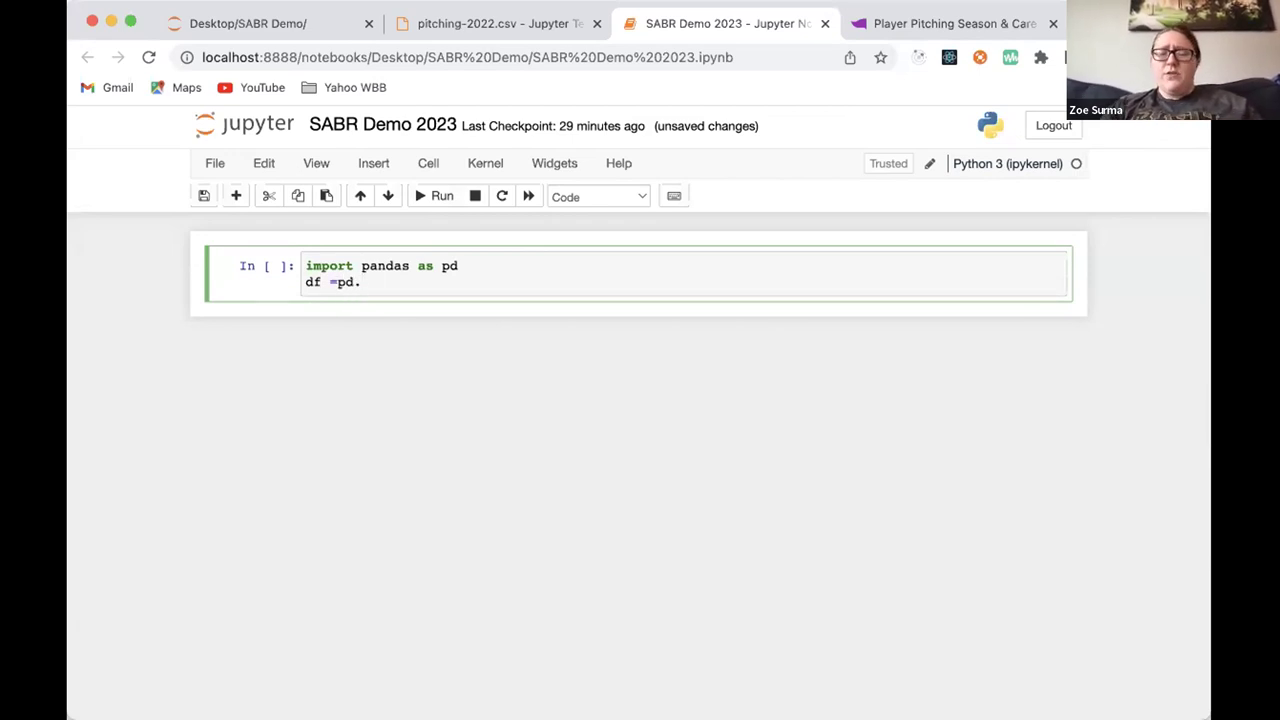
click(338, 282)
click(401, 278)
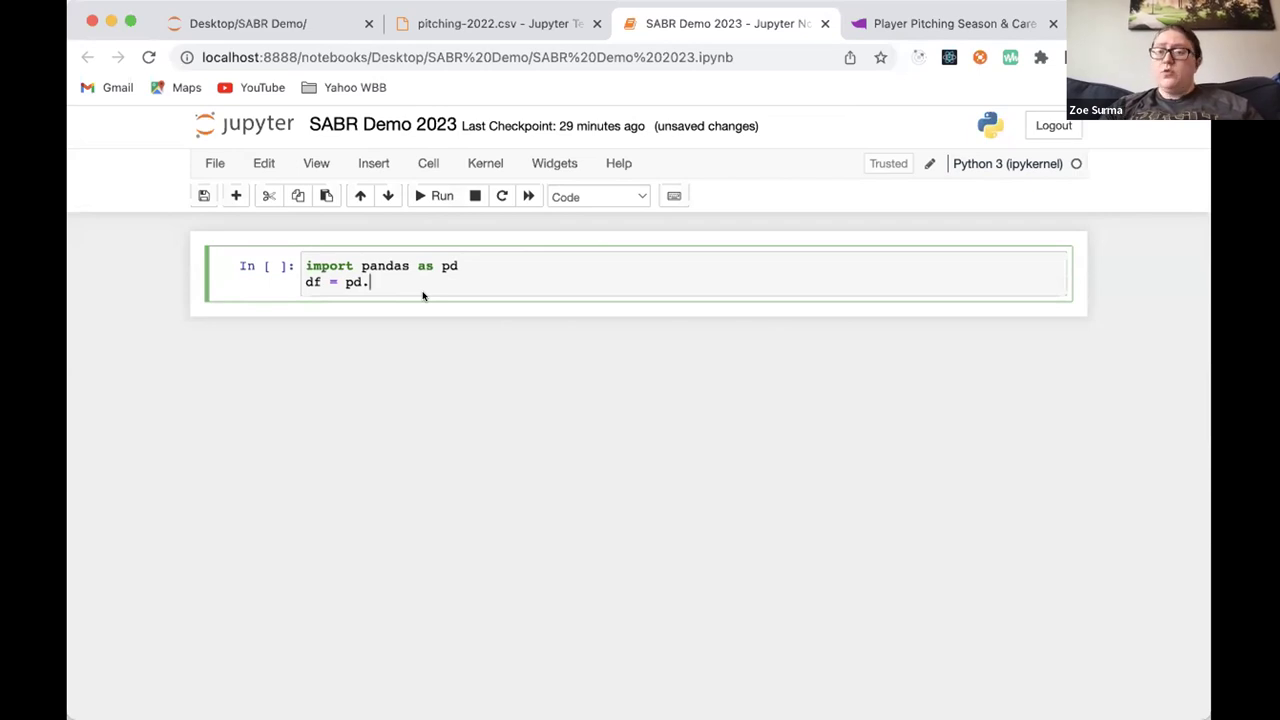
text(read_csv(")
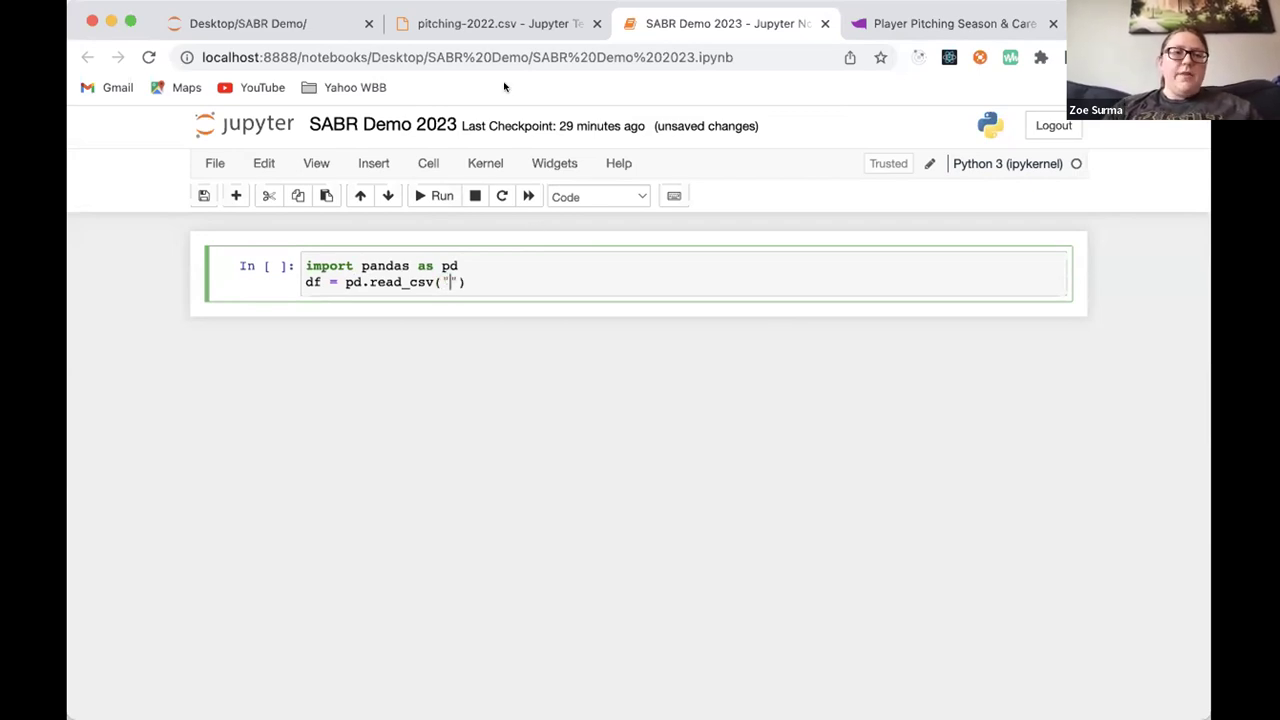
text(pictching-)
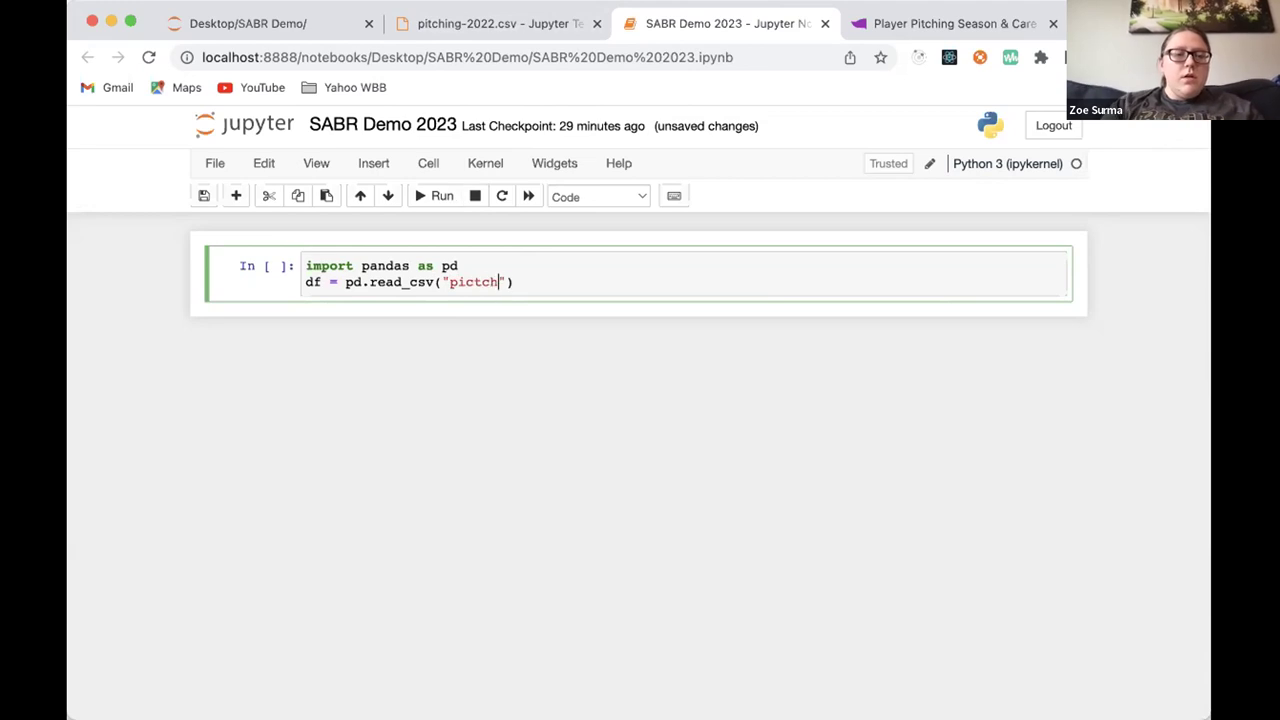
key(BackSpace)
key(BackSpace)
key(BackSpace)
key(BackSpace)
key(BackSpace)
key(BackSpace)
key(BackSpace)
key(BackSpace)
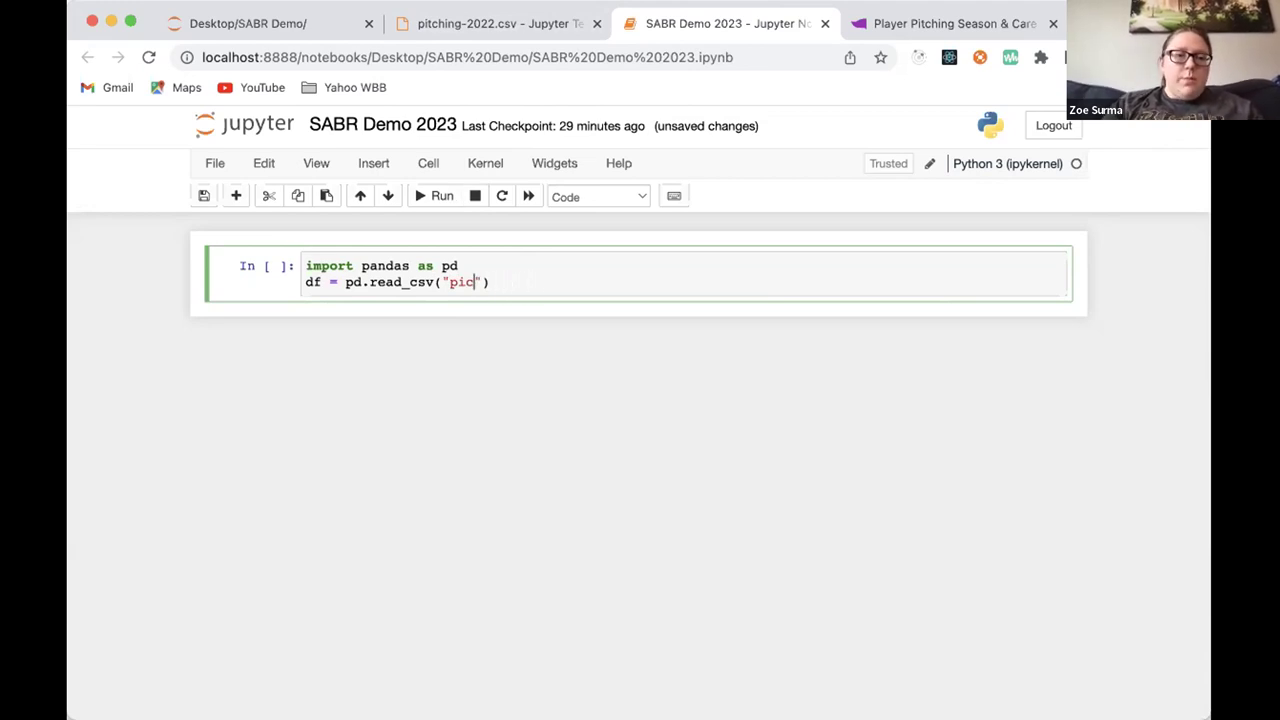
text(tching-202)
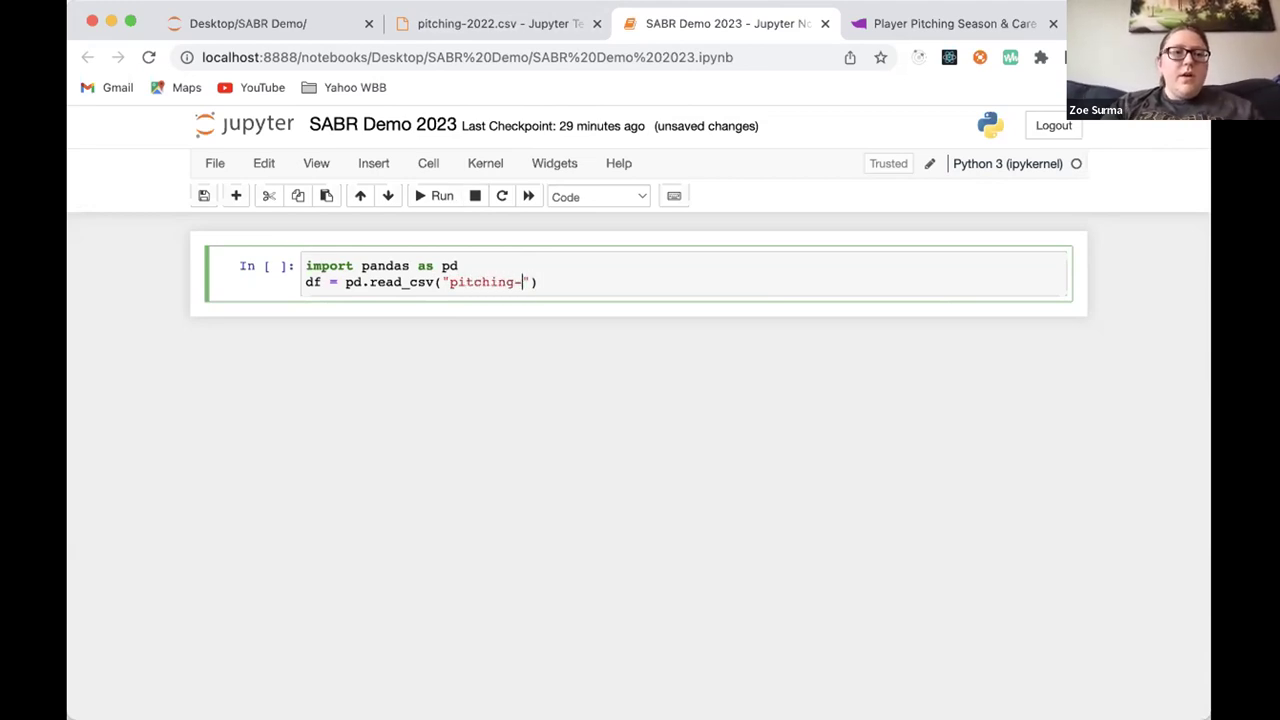
text(0)
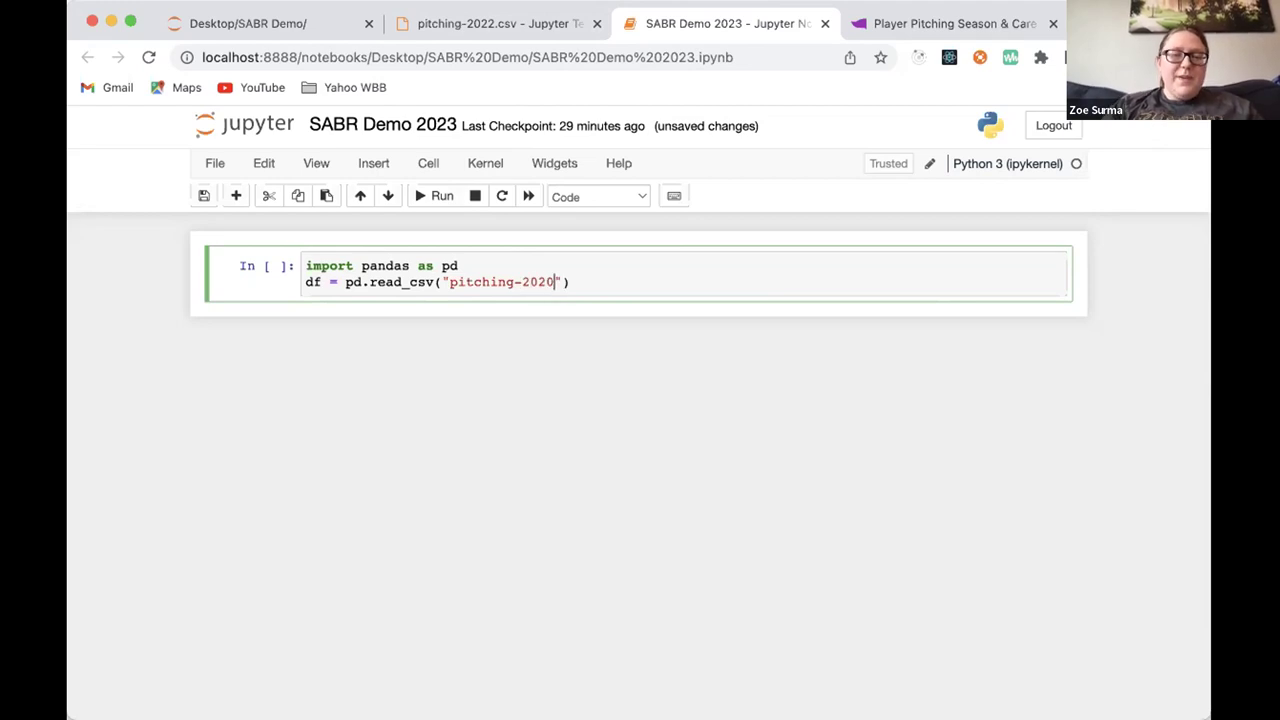
text(.csv)
key(End)
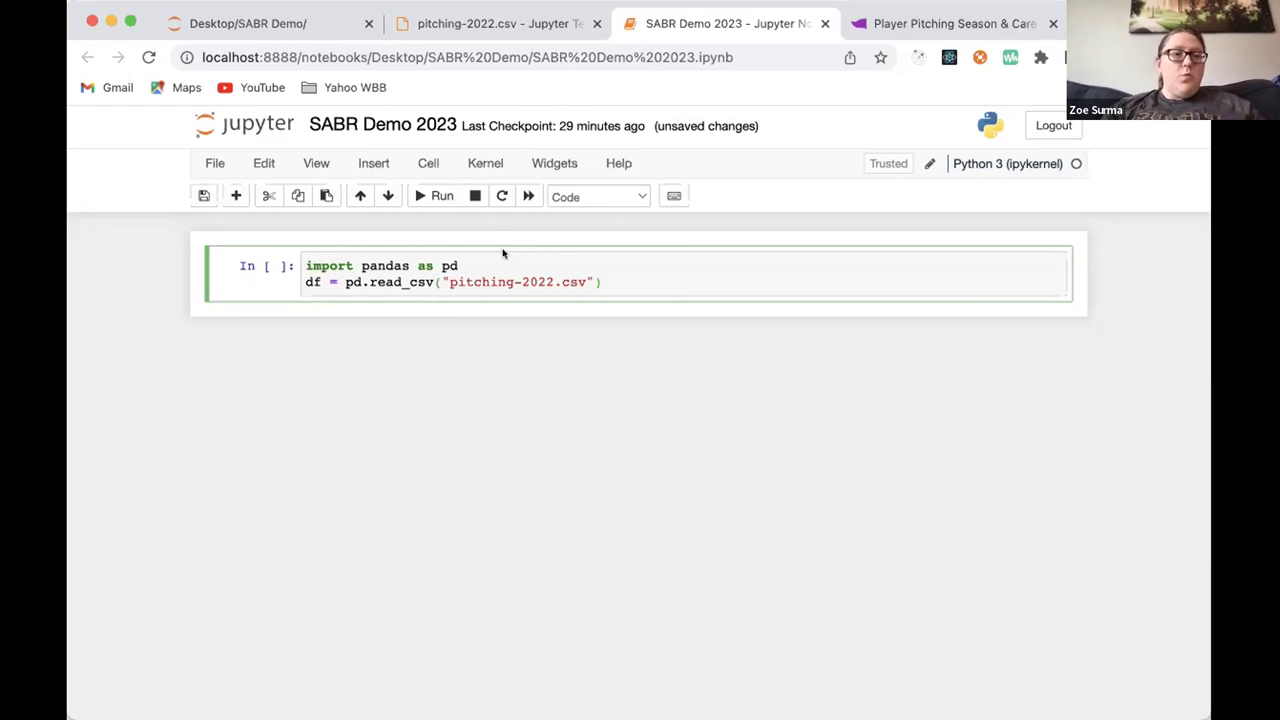
click(427, 197)
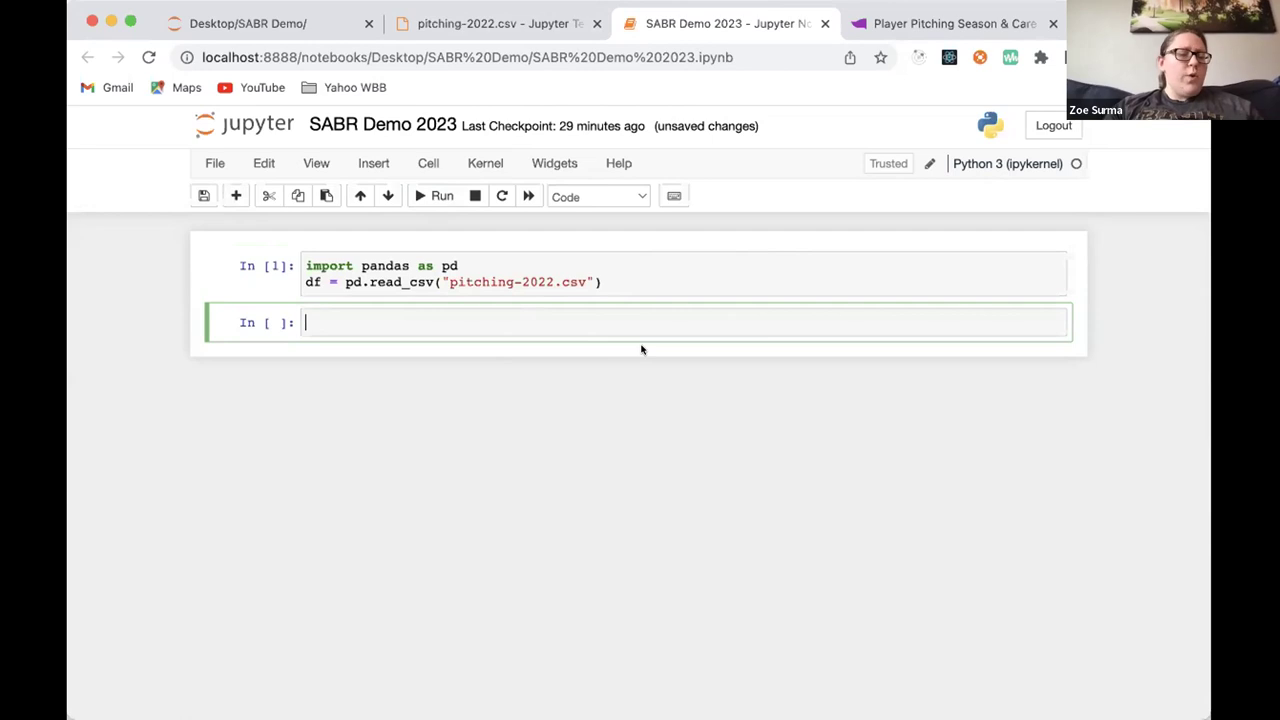
Display the df data frame from the new cell and check its first and last rows
text(df)
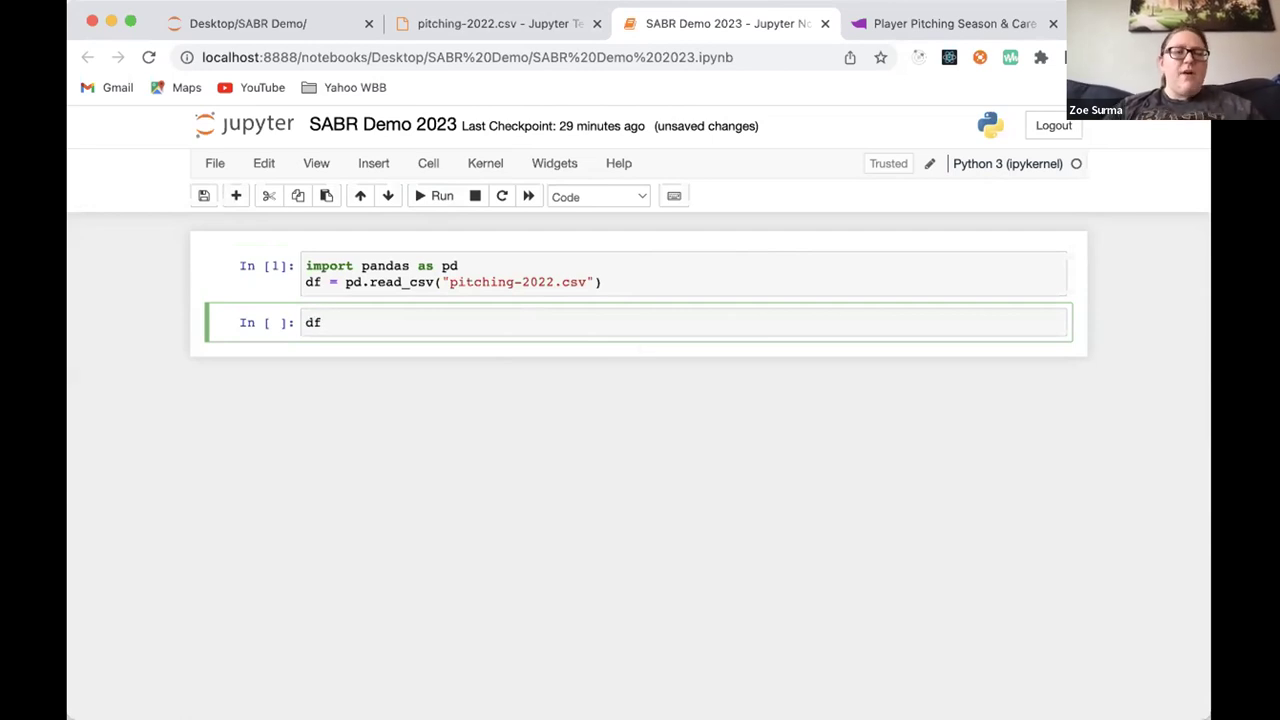
click(418, 195)
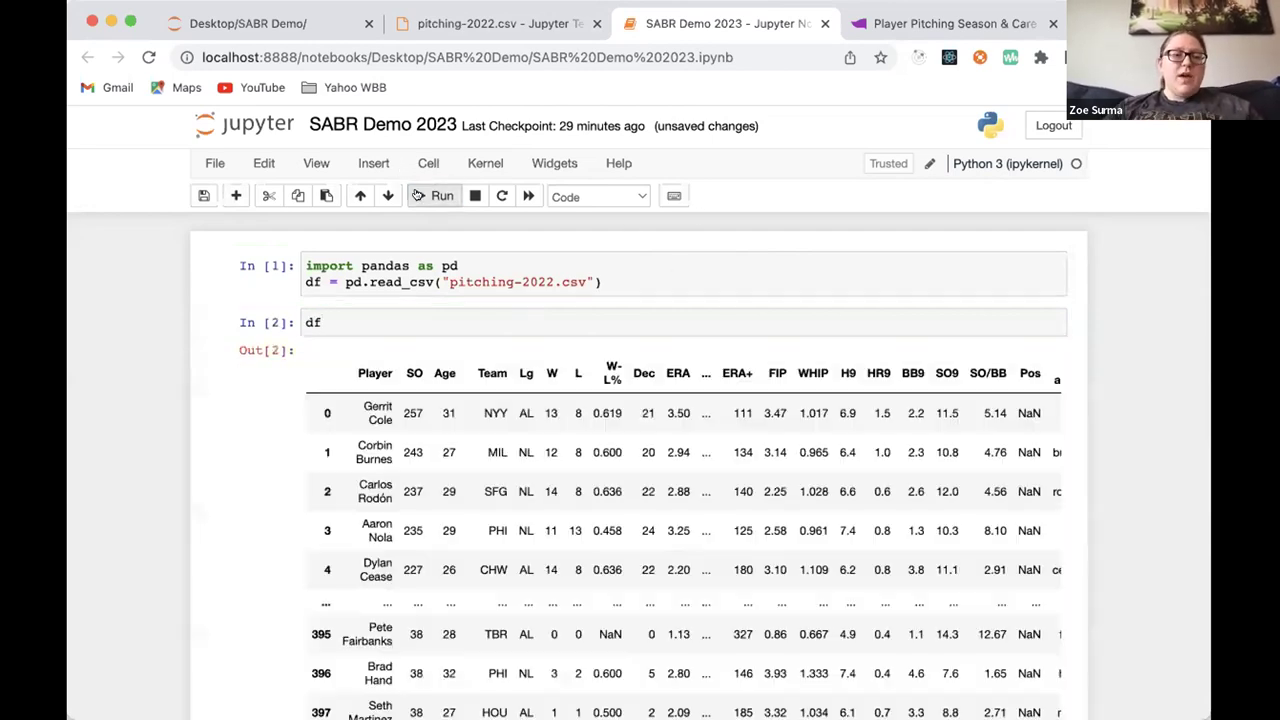
scroll(659, 493, down, 3)
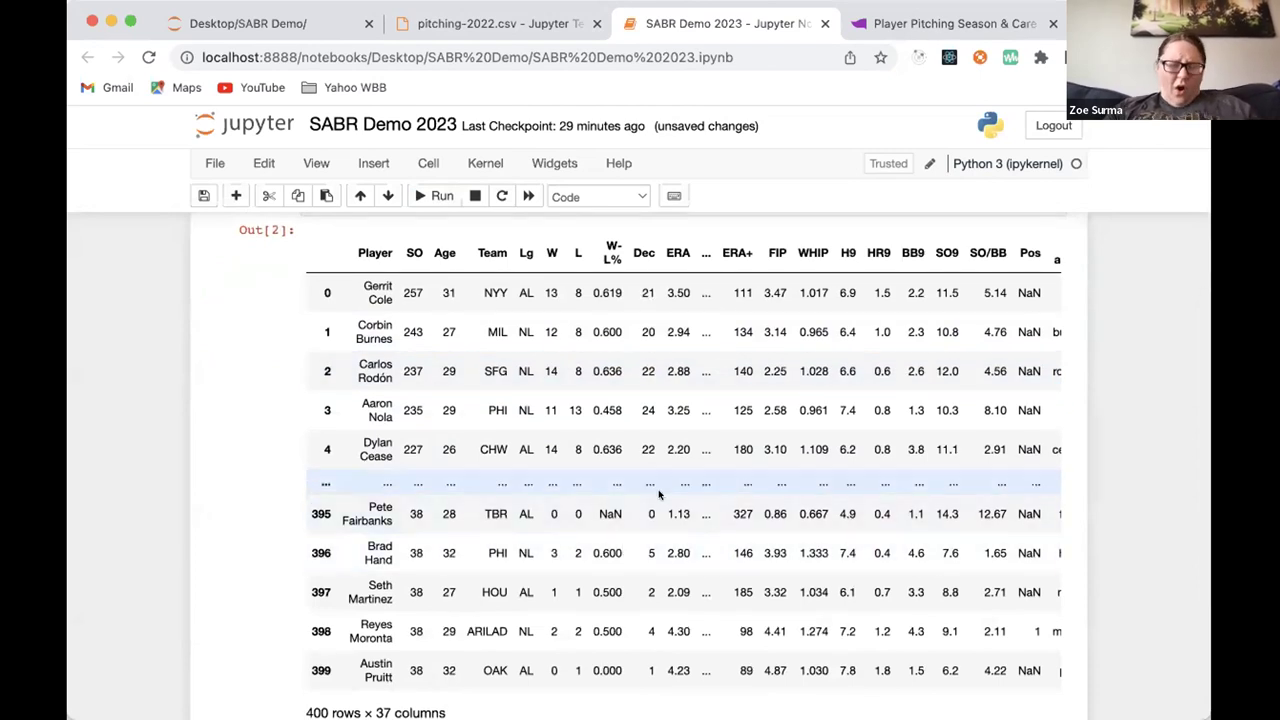
scroll(613, 556, down, 2)
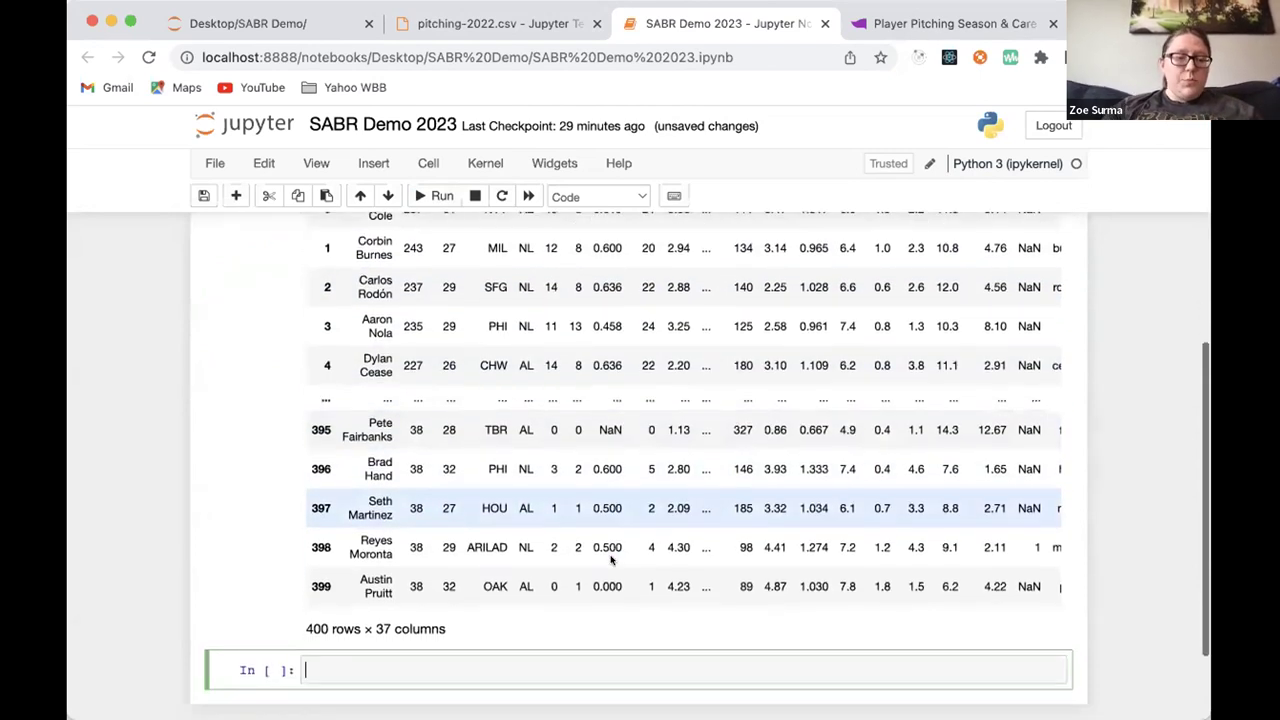
scroll(681, 497, up, 3)
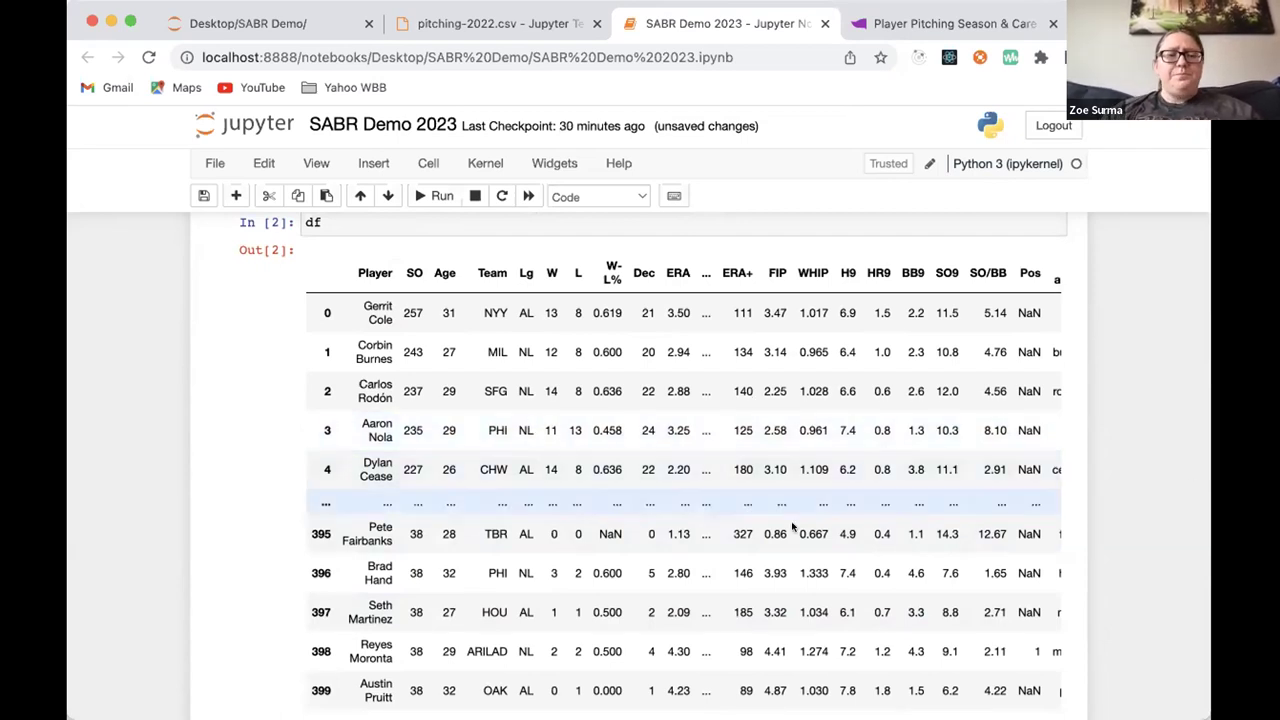
scroll(790, 528, up, 2)
Compare the data frame's last columns, including Player-additional, with the Stathead results table, closing the export text there
scroll(792, 527, right, 3)
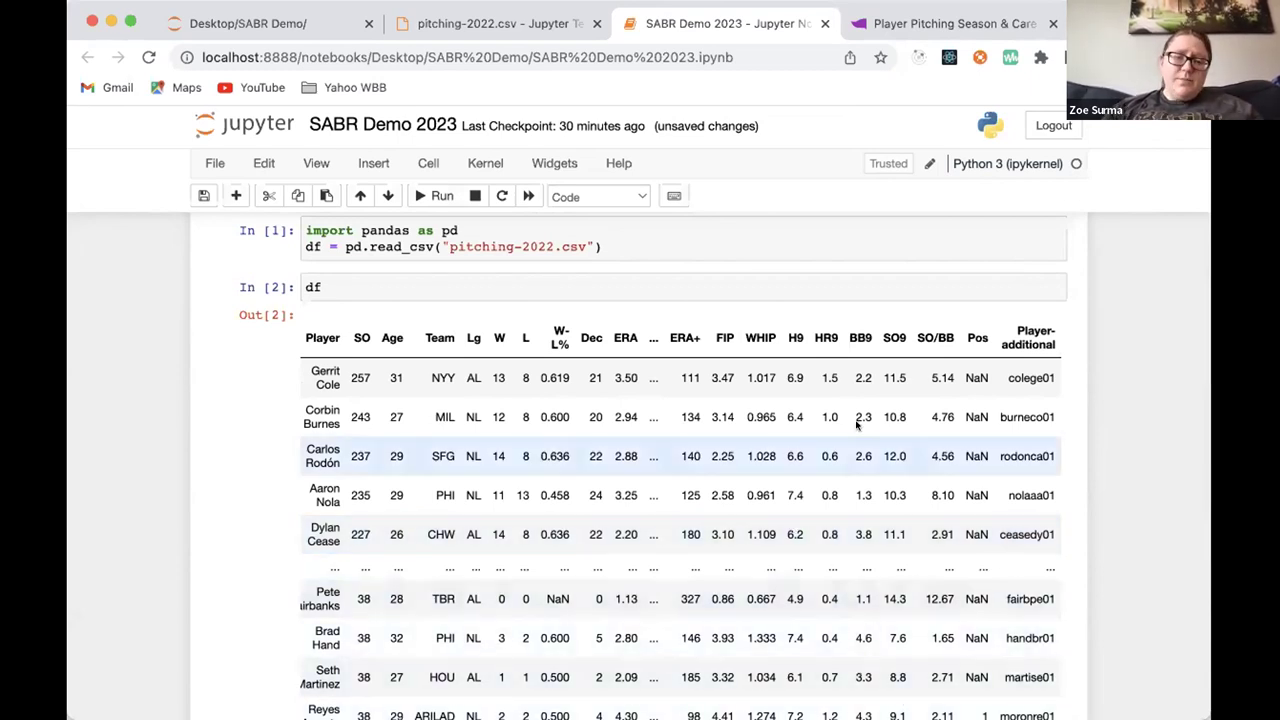
scroll(943, 377, left, 3)
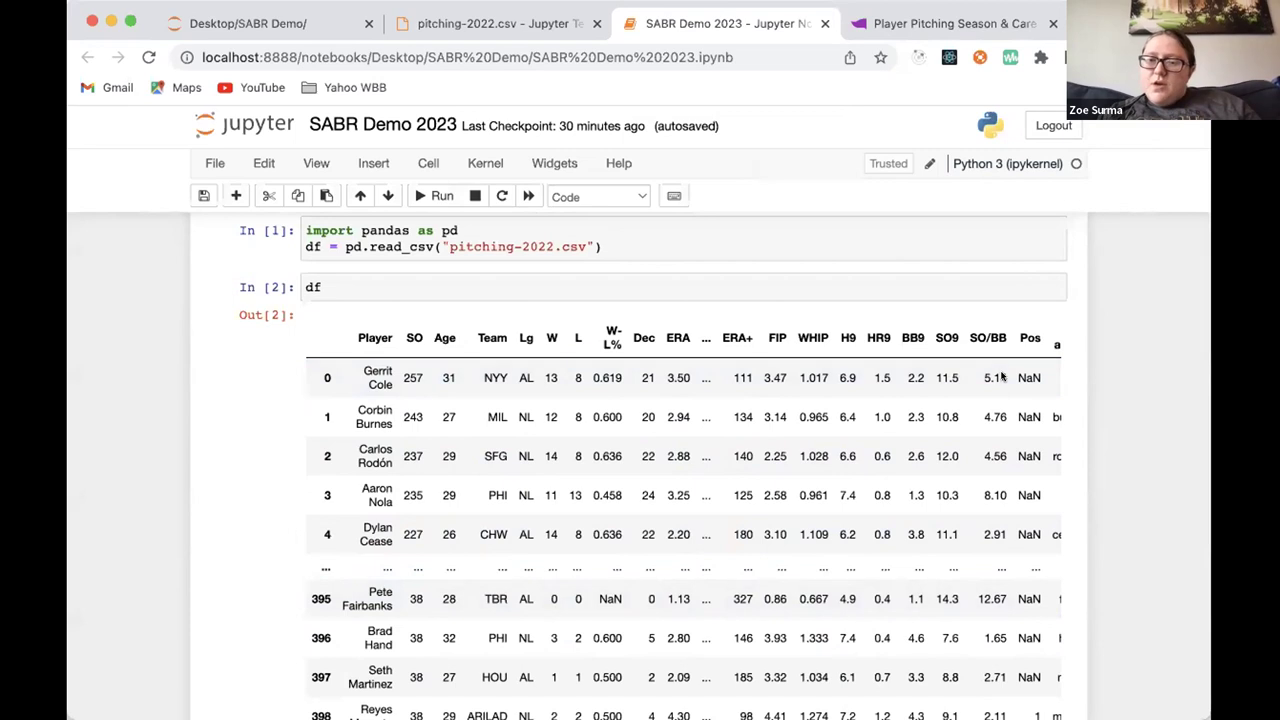
scroll(810, 487, right, 1)
scroll(810, 487, right, 3)
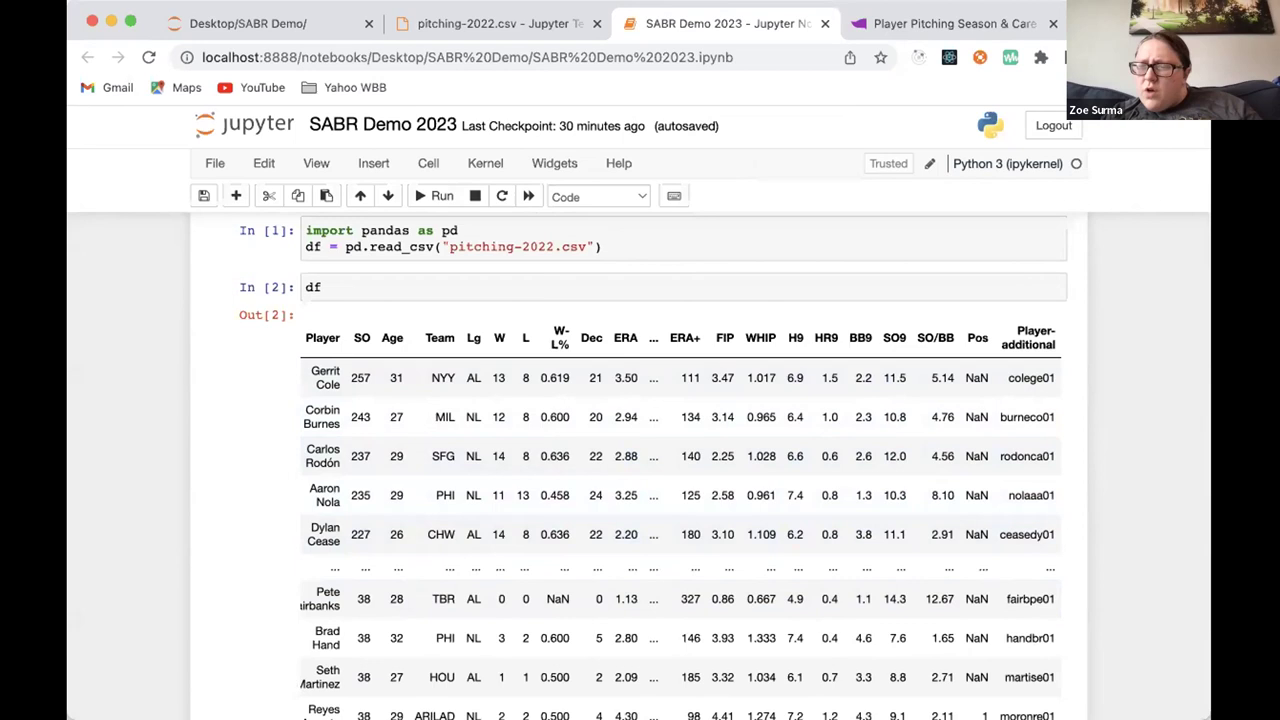
click(926, 22)
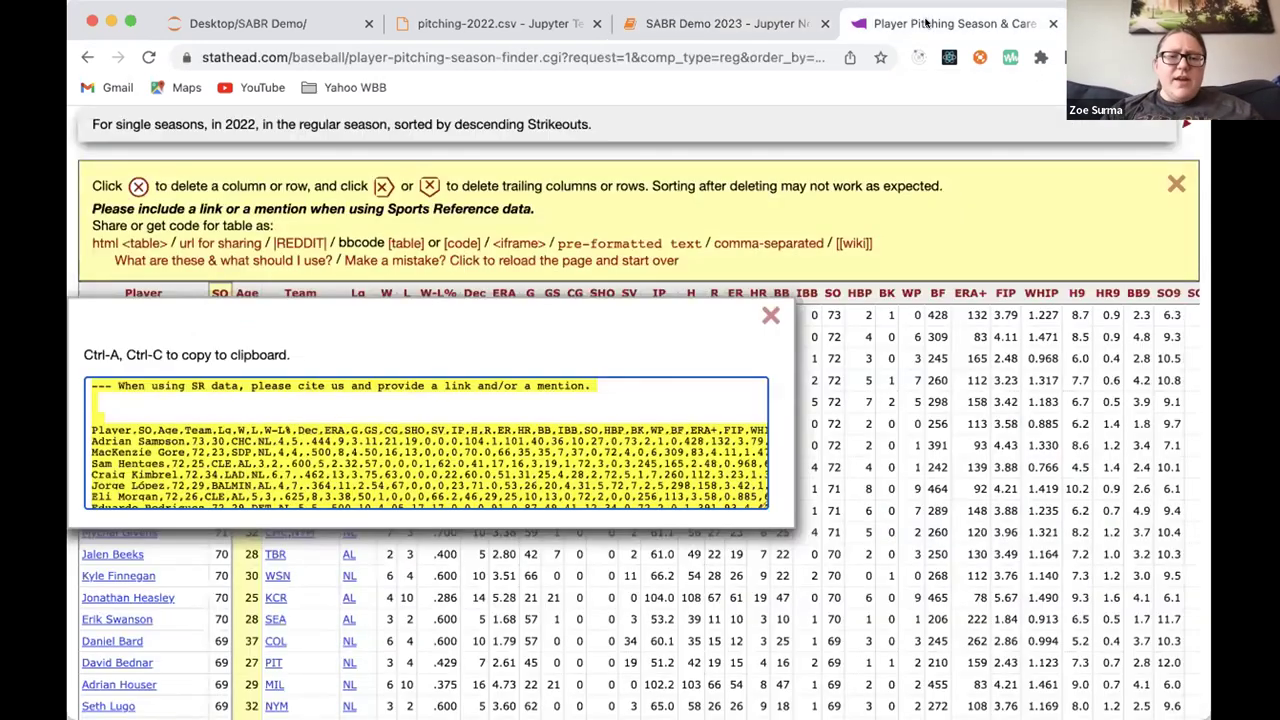
click(770, 315)
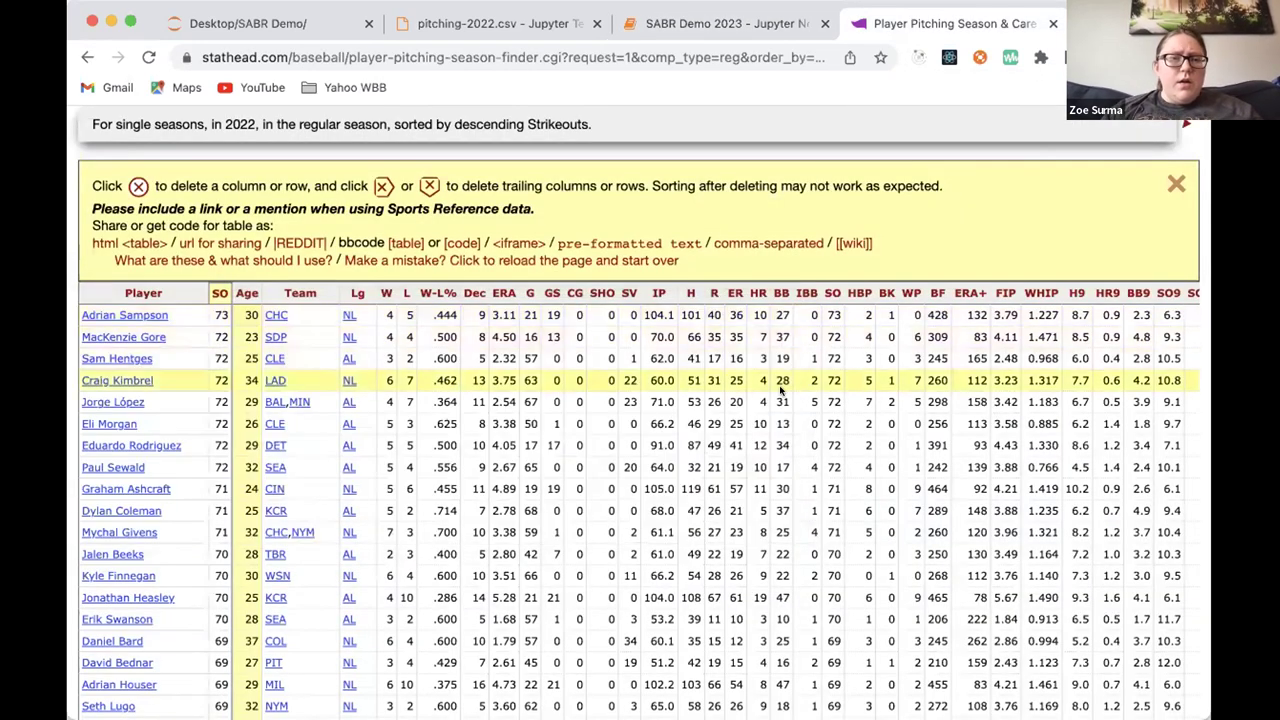
scroll(782, 390, right, 2)
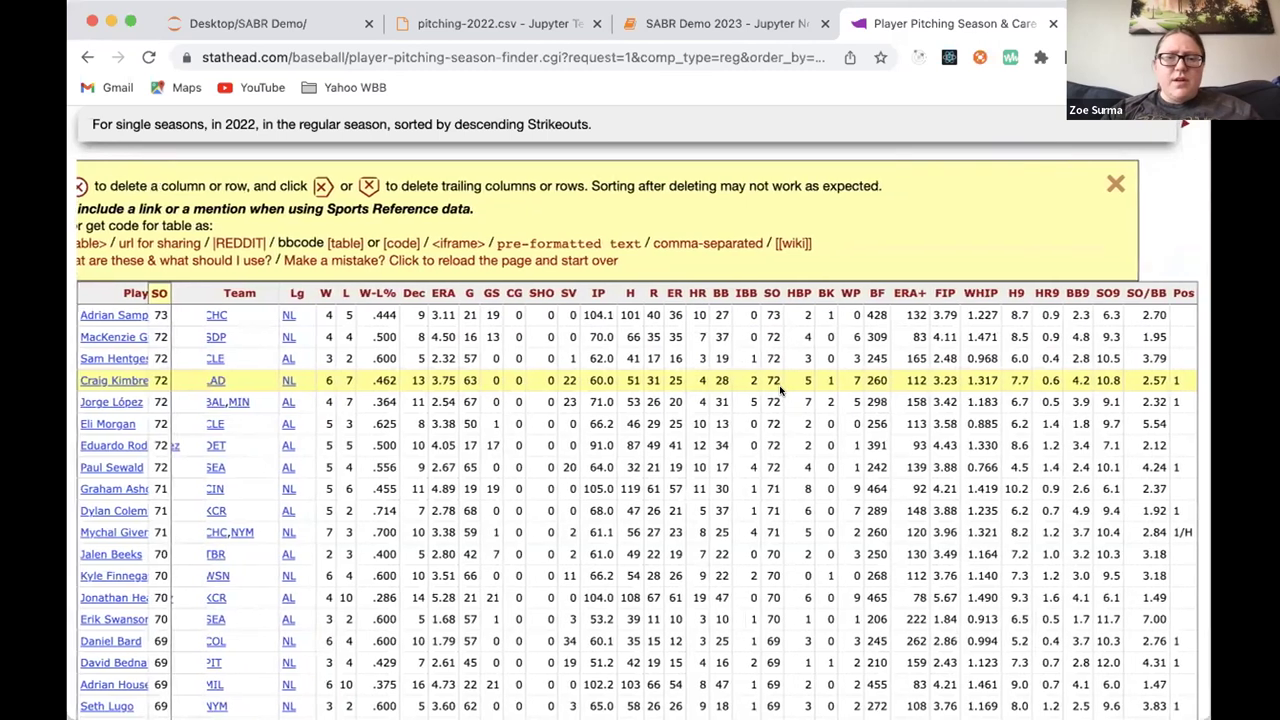
scroll(782, 390, left, 2)
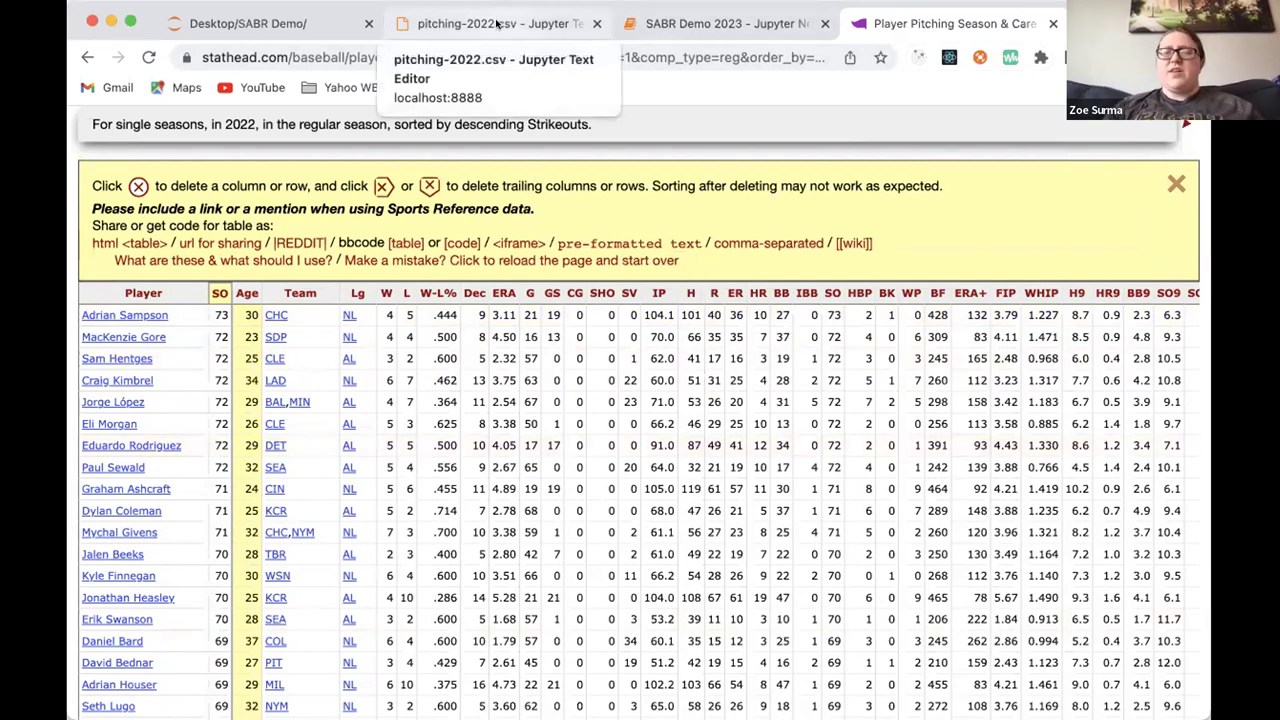
Switch to the SABR Demo 2023 notebook and run df['K%'] in the empty cell below the data frame
click(719, 22)
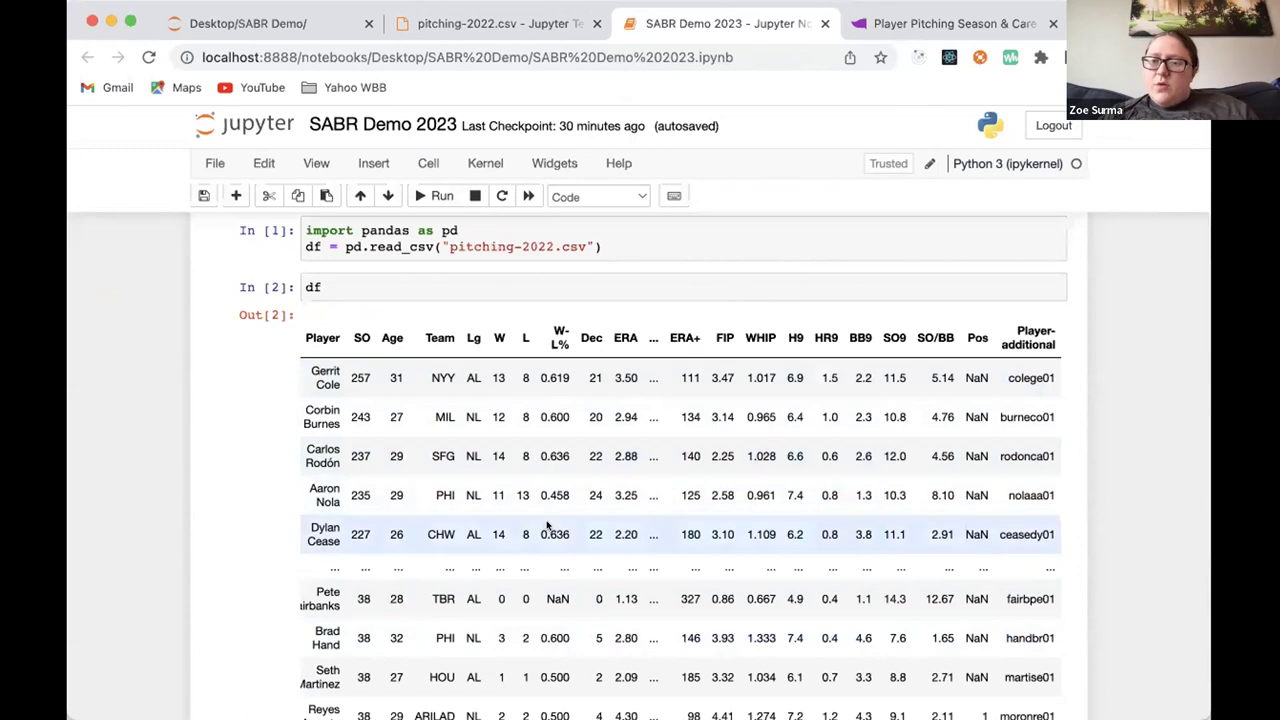
scroll(609, 495, down, 2)
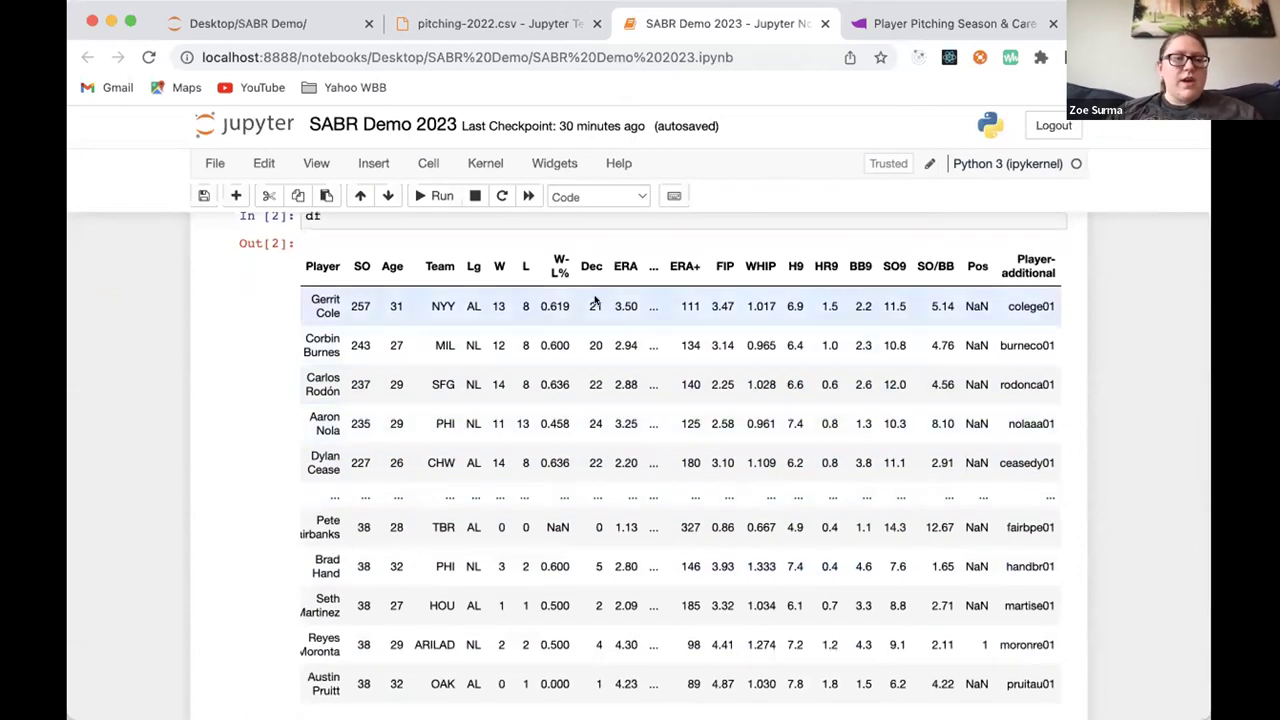
scroll(687, 500, down, 5)
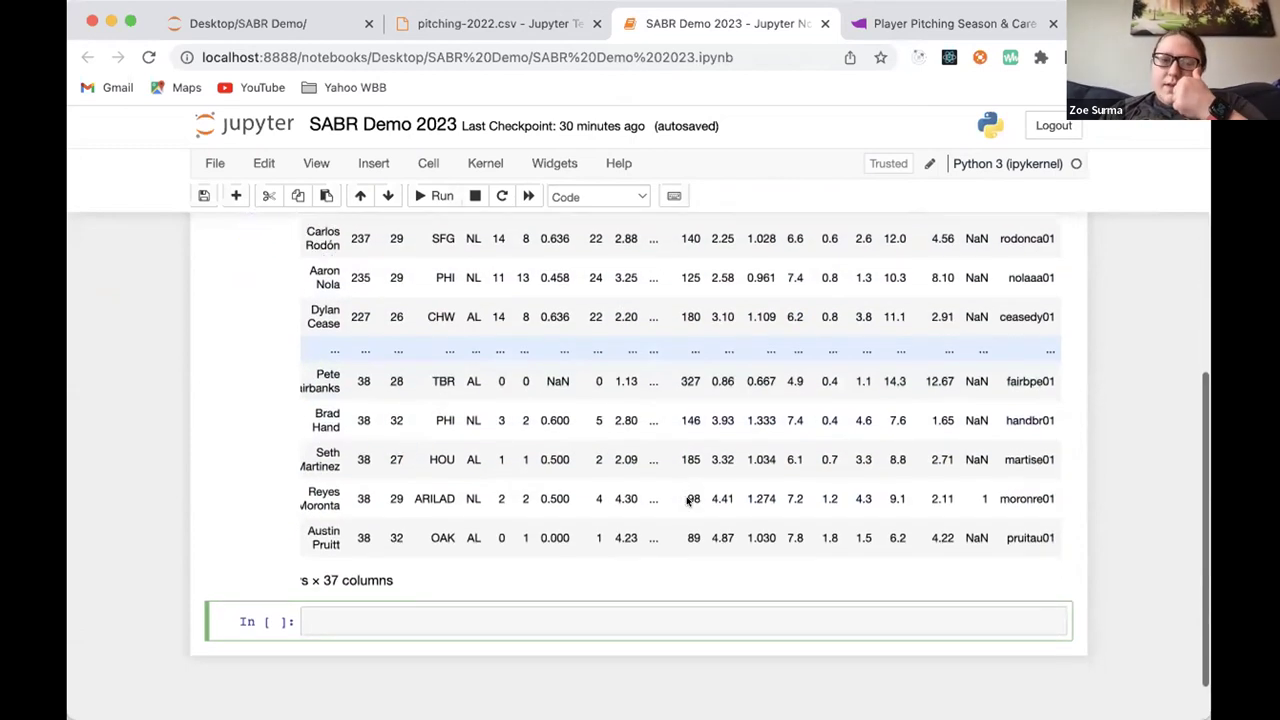
click(637, 573)
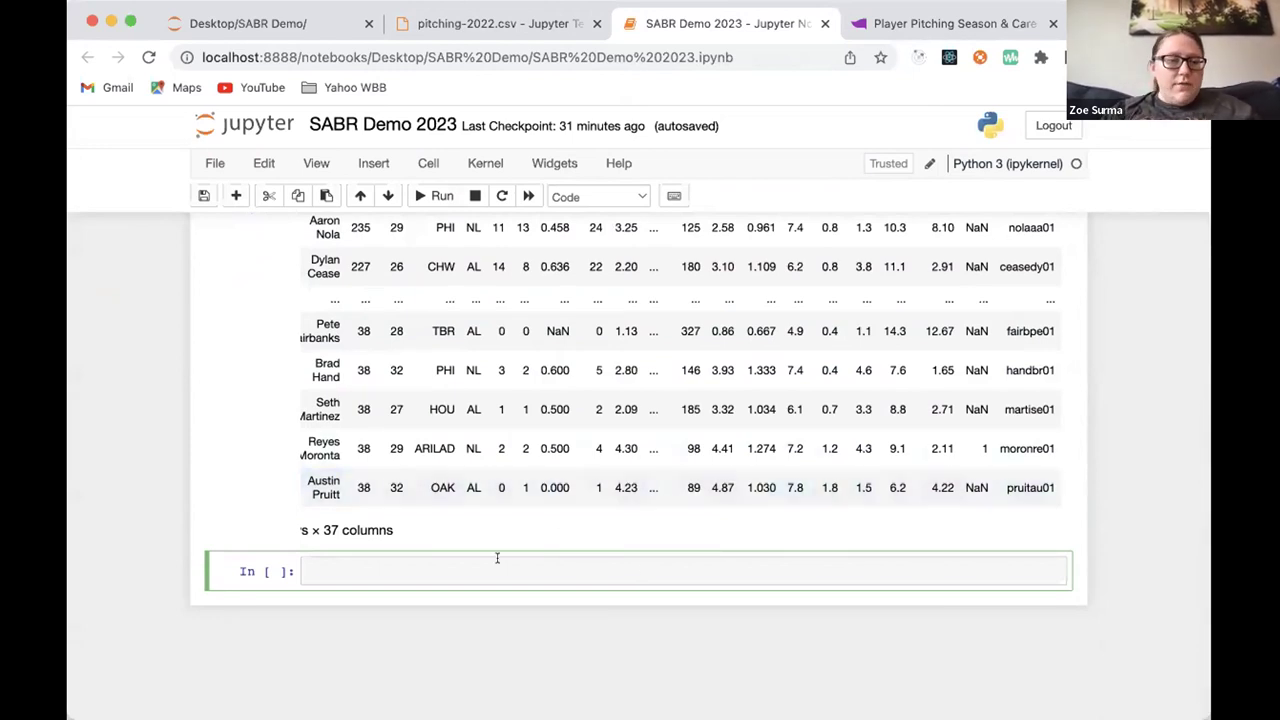
text(df)
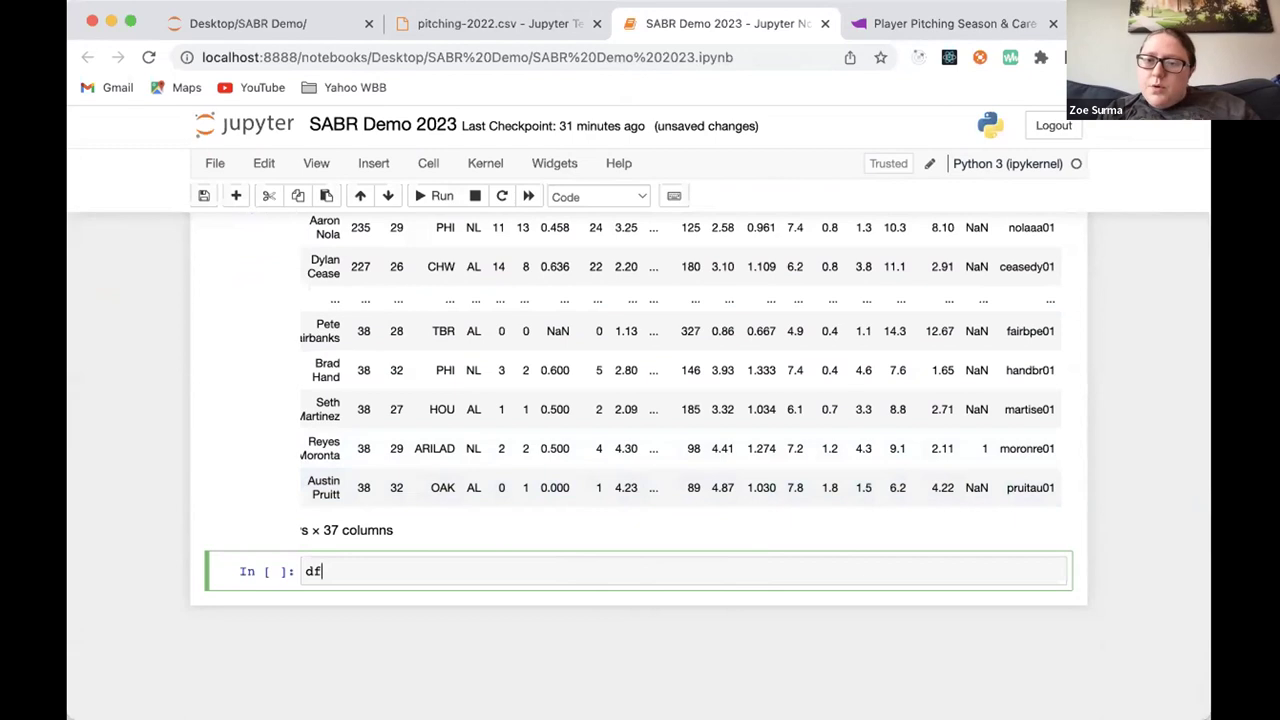
text(['K)
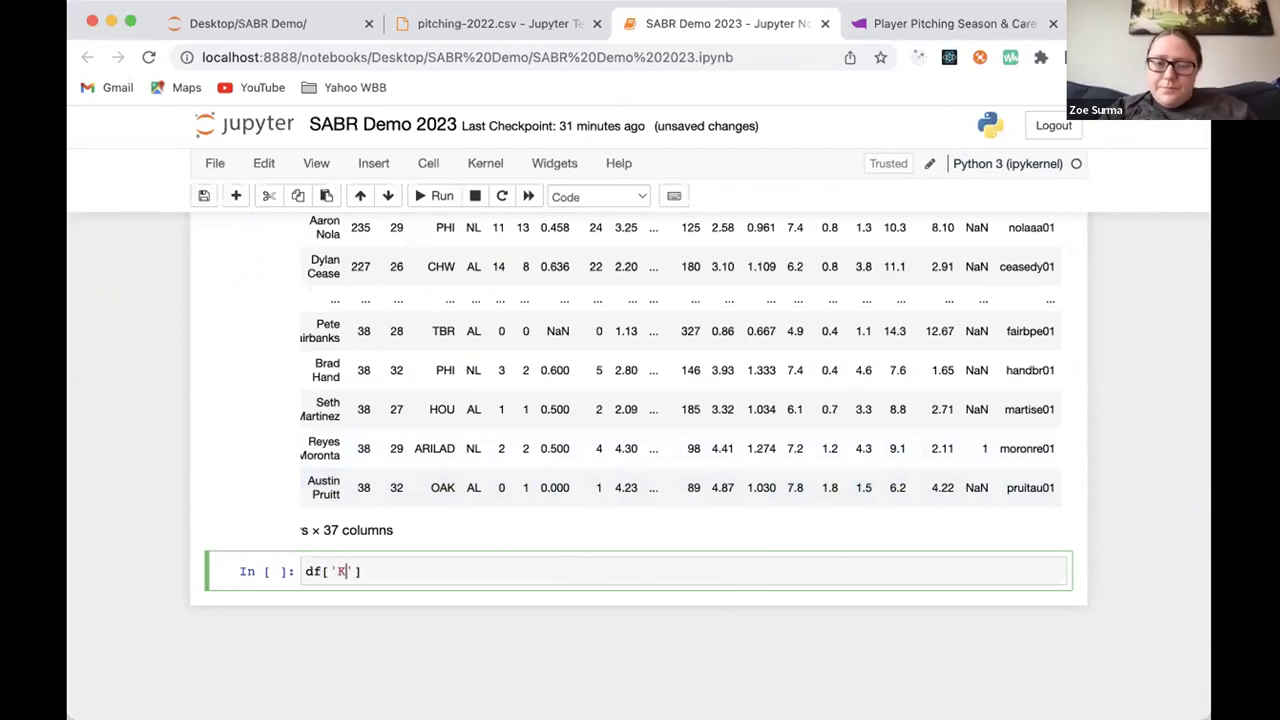
text(%)
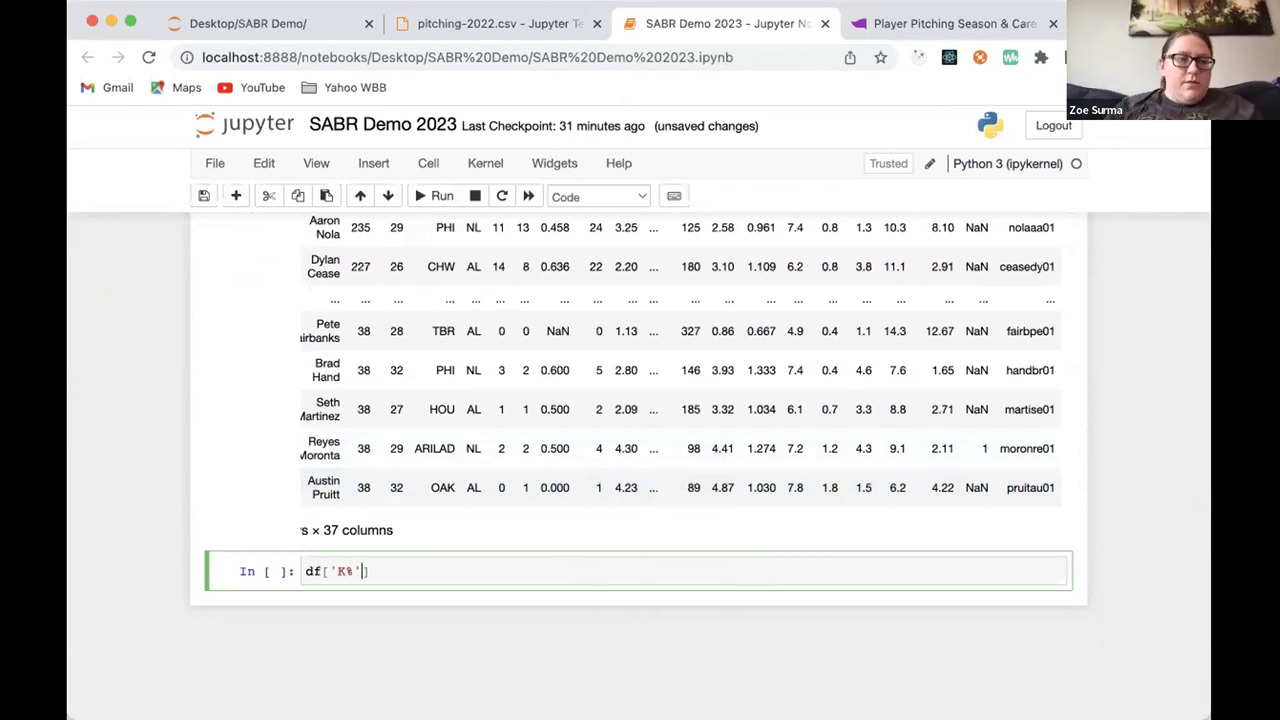
click(437, 196)
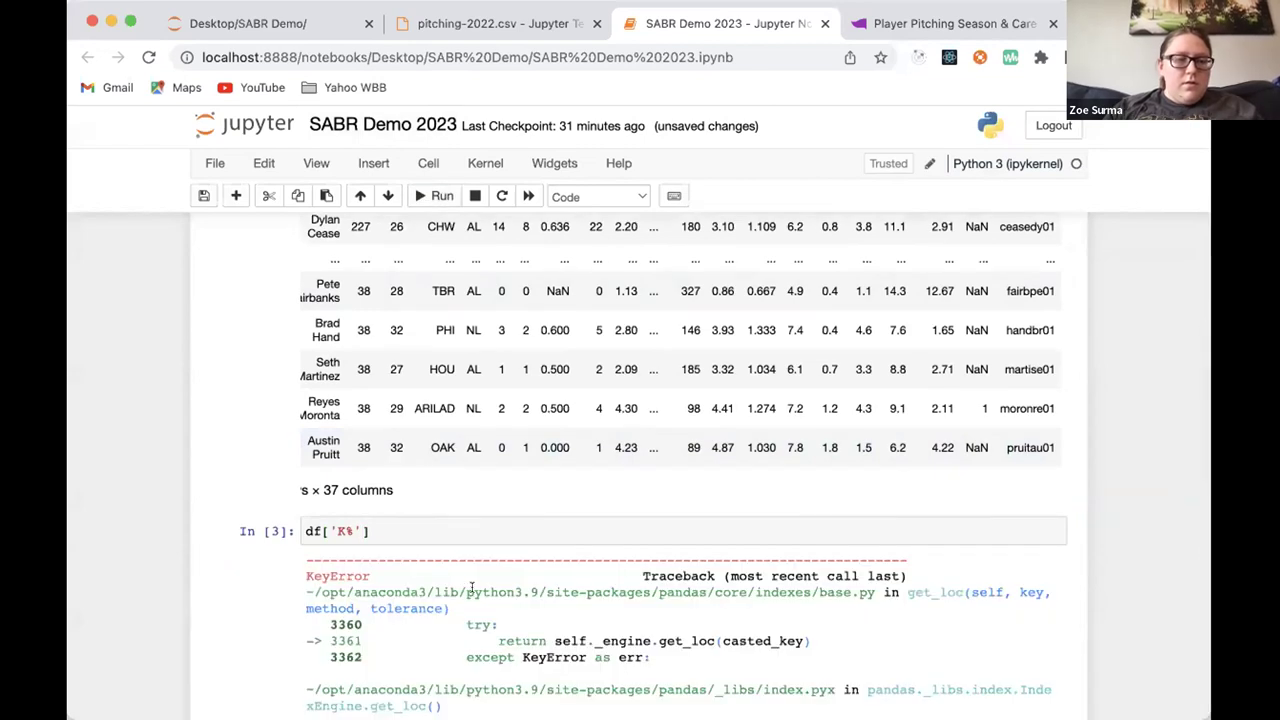
scroll(404, 487, down, 3)
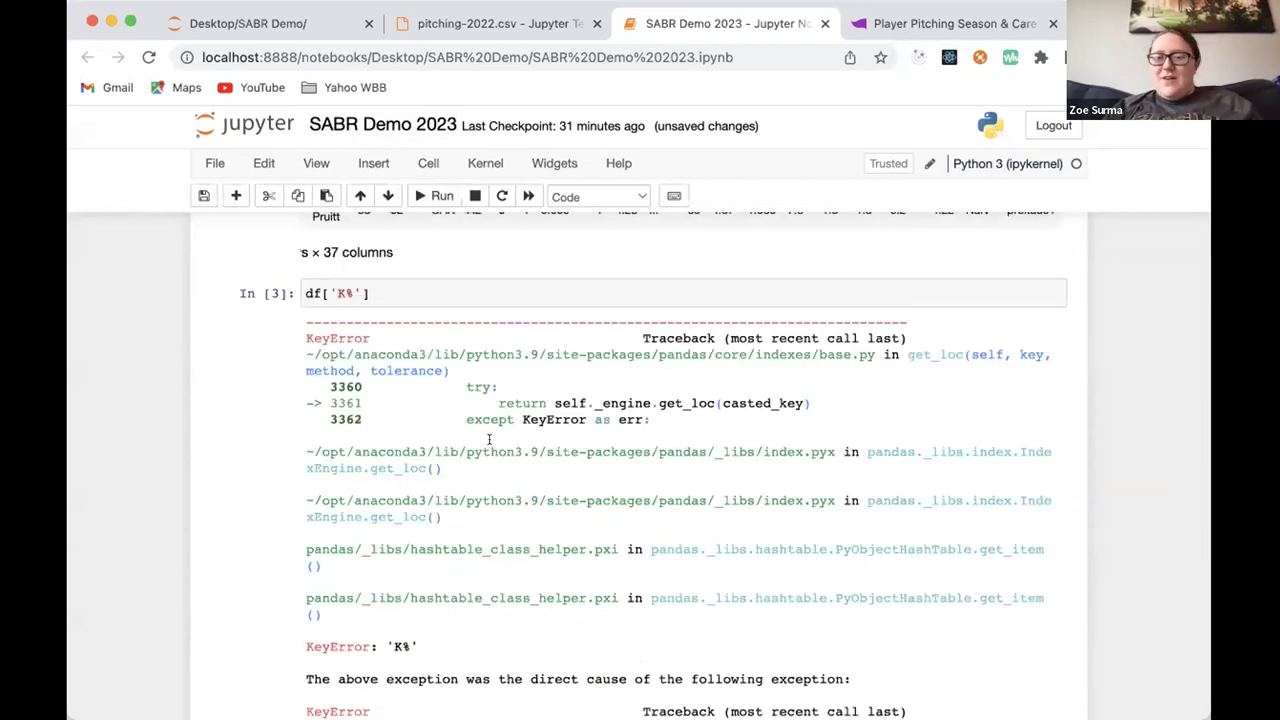
Extend the df['K%'] cell into an assignment from df['%K'].str.rstrip('%')
click(404, 290)
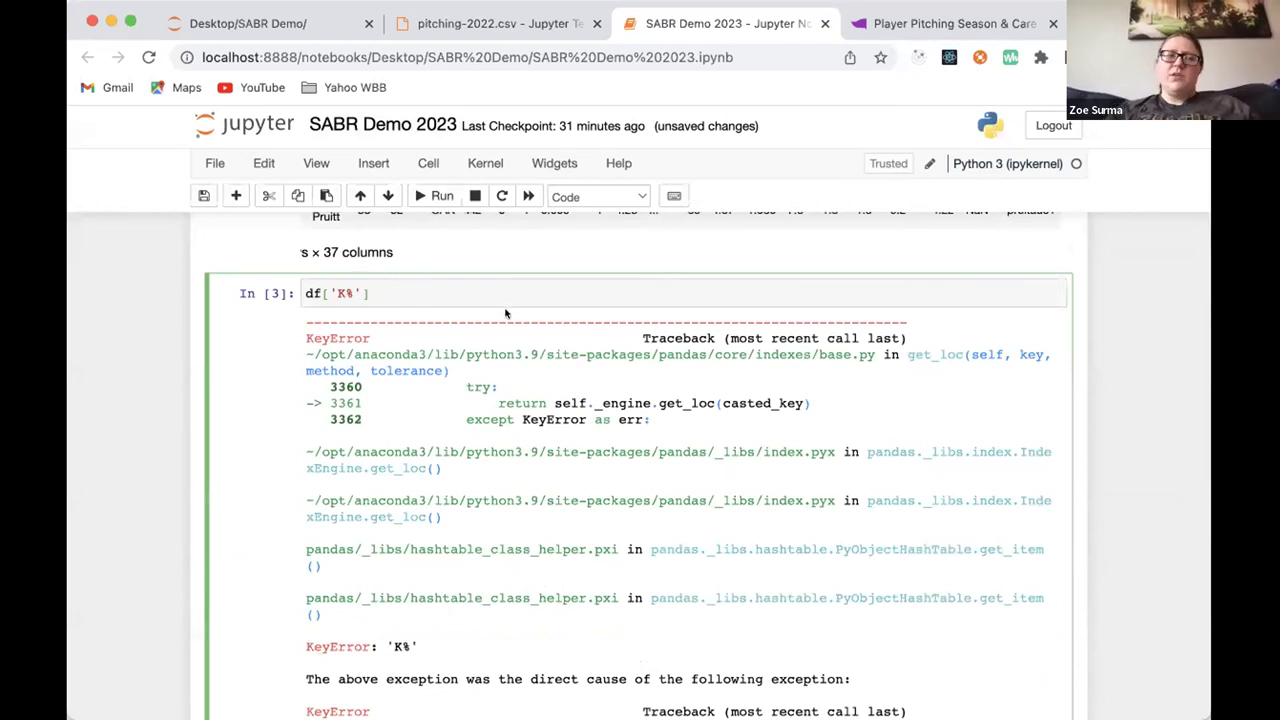
text(= df[')
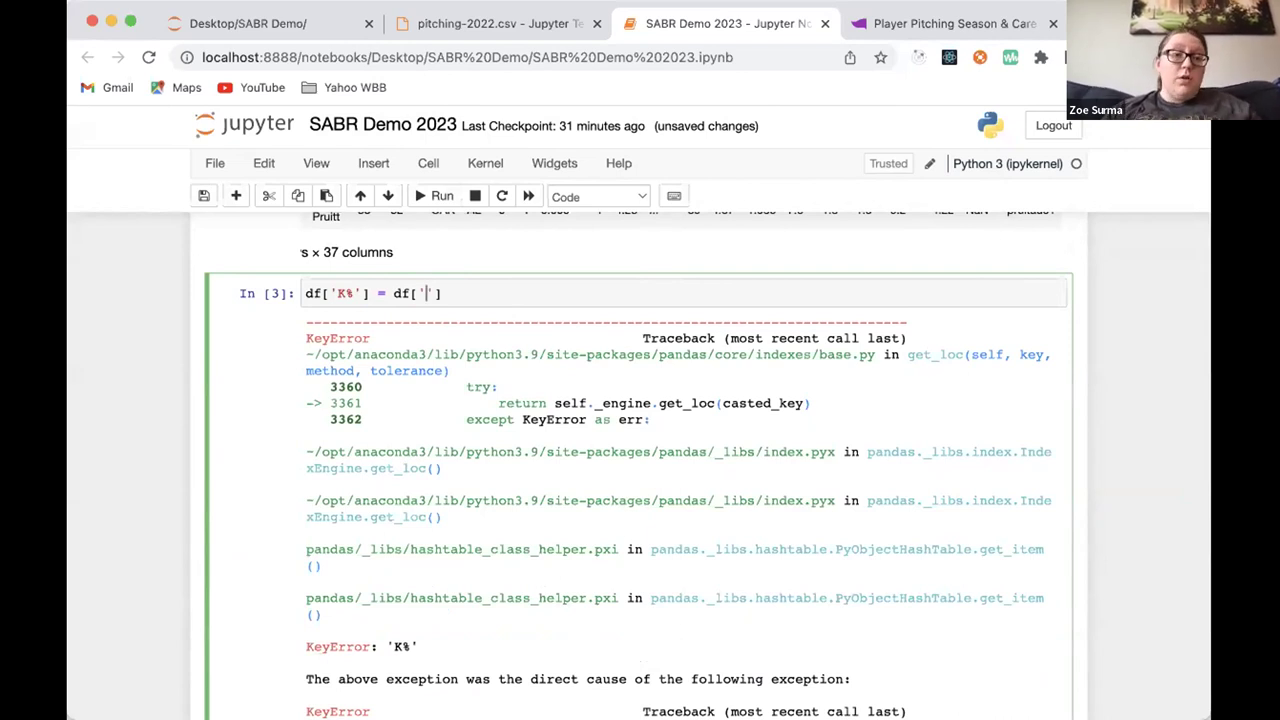
text(%)
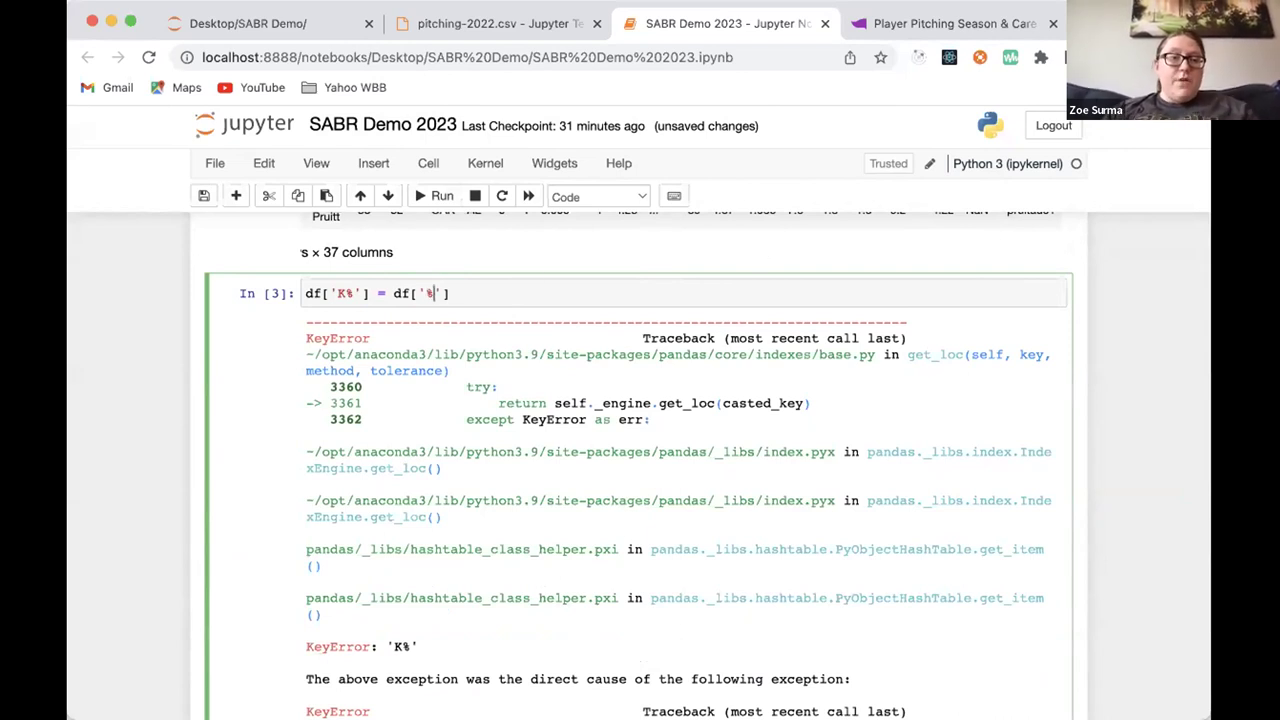
text('])
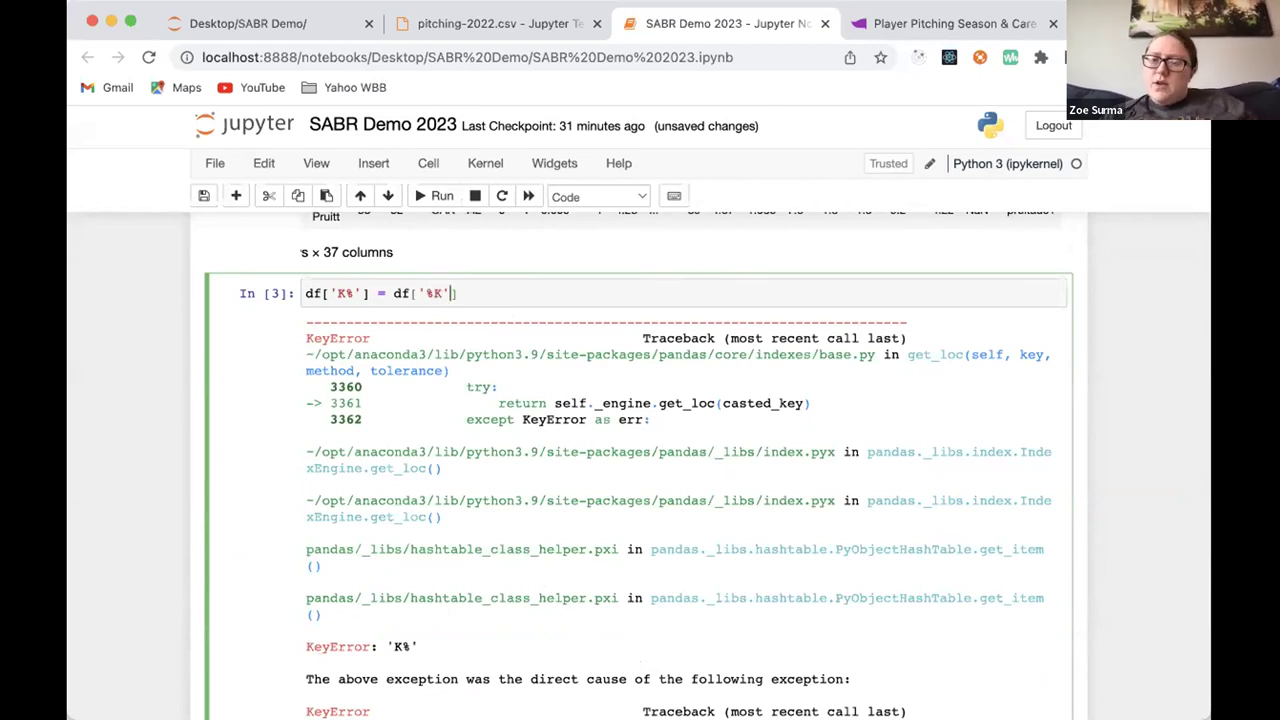
text(.str)
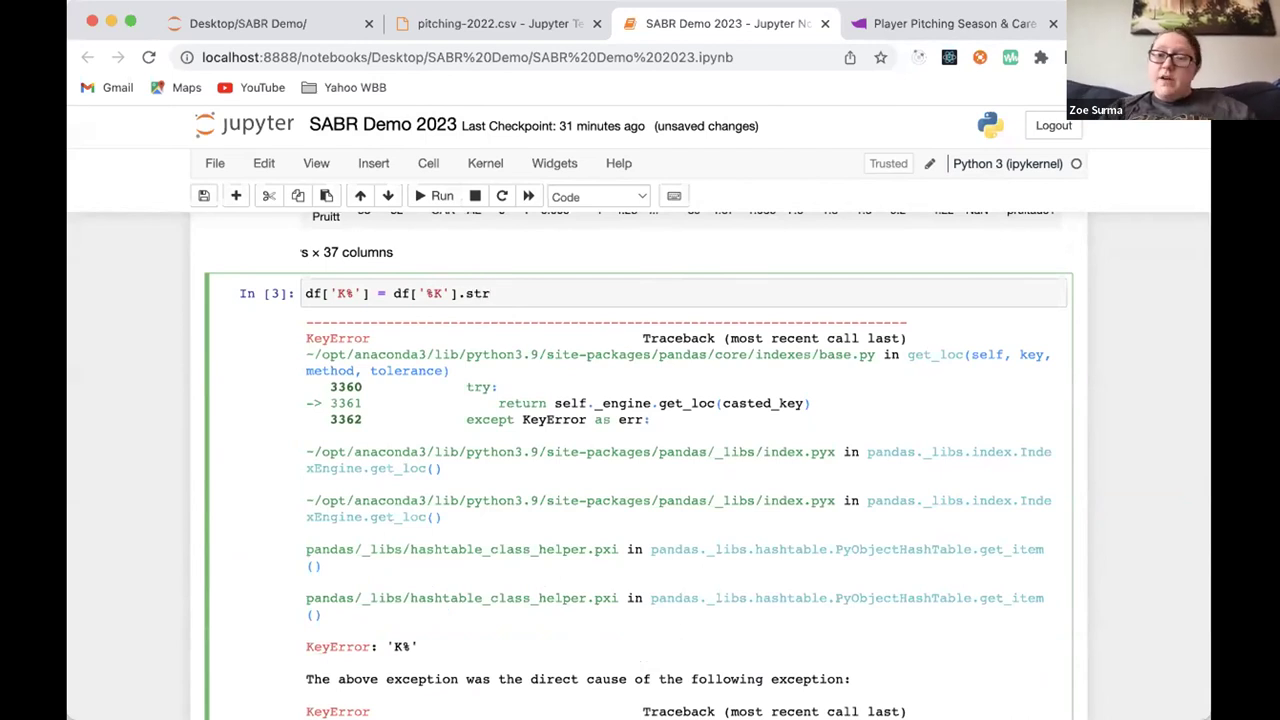
text(.)
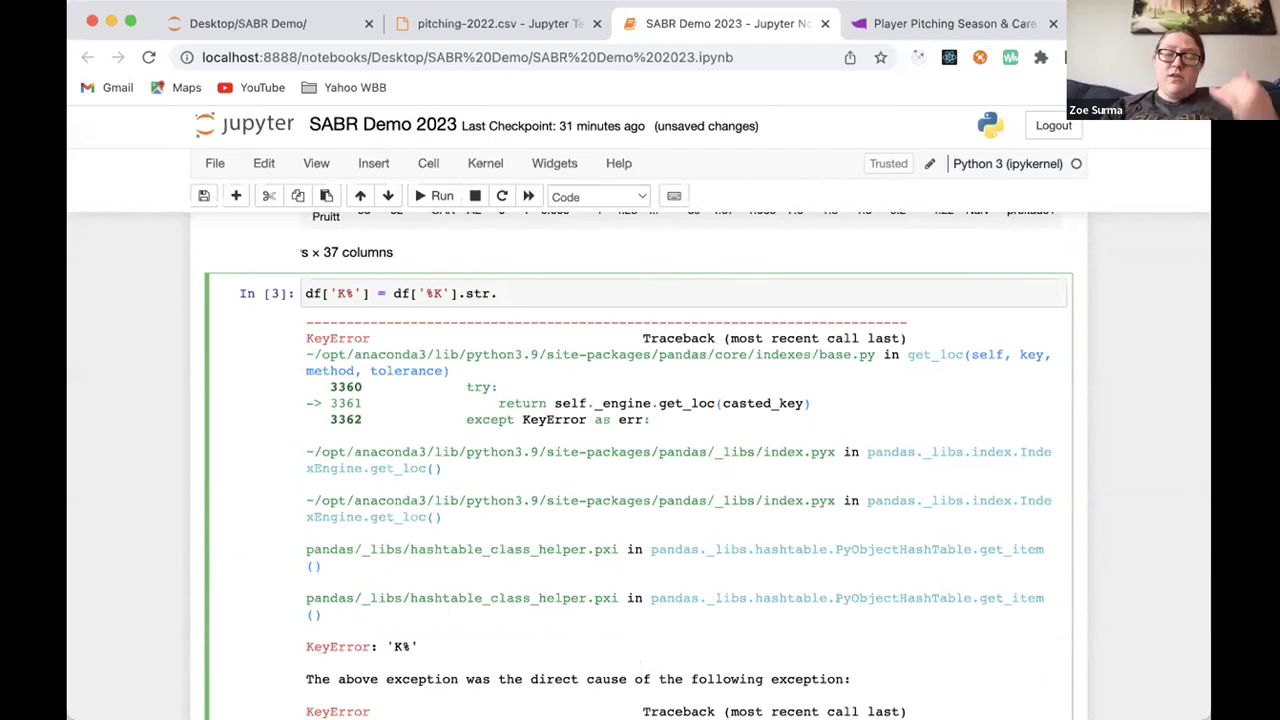
text(rstrio)
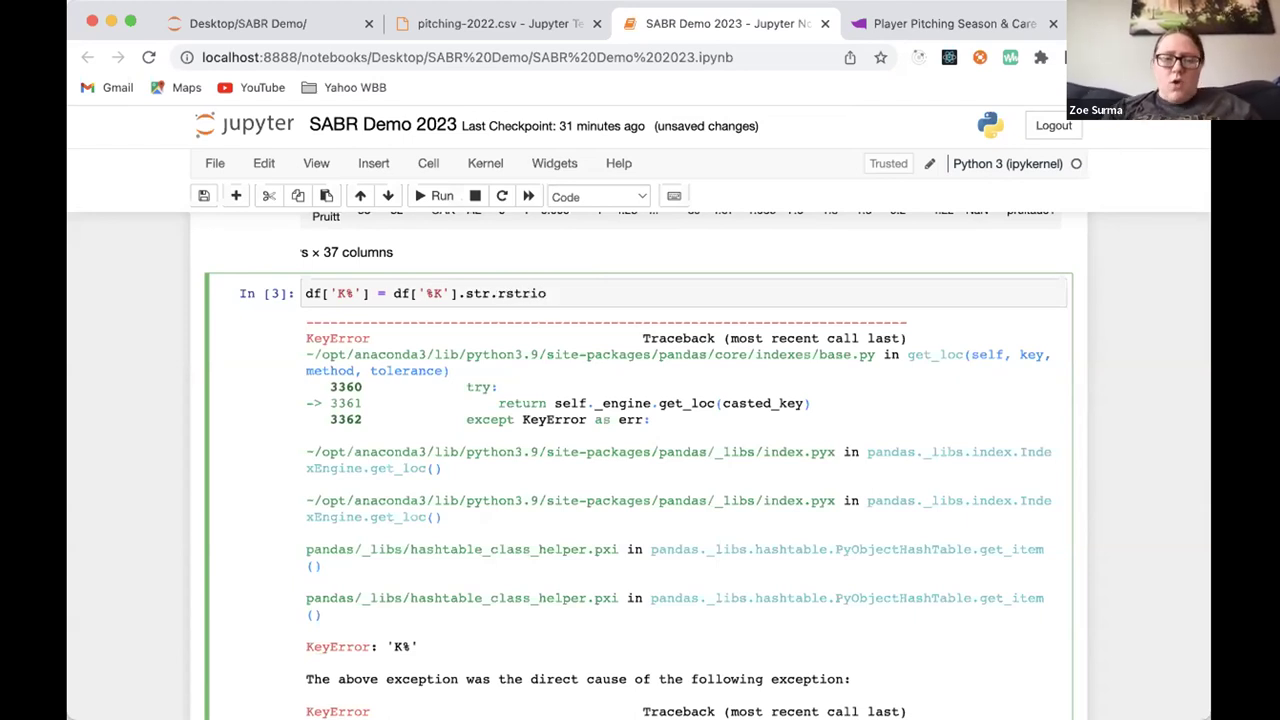
key(BackSpace)
text(p)
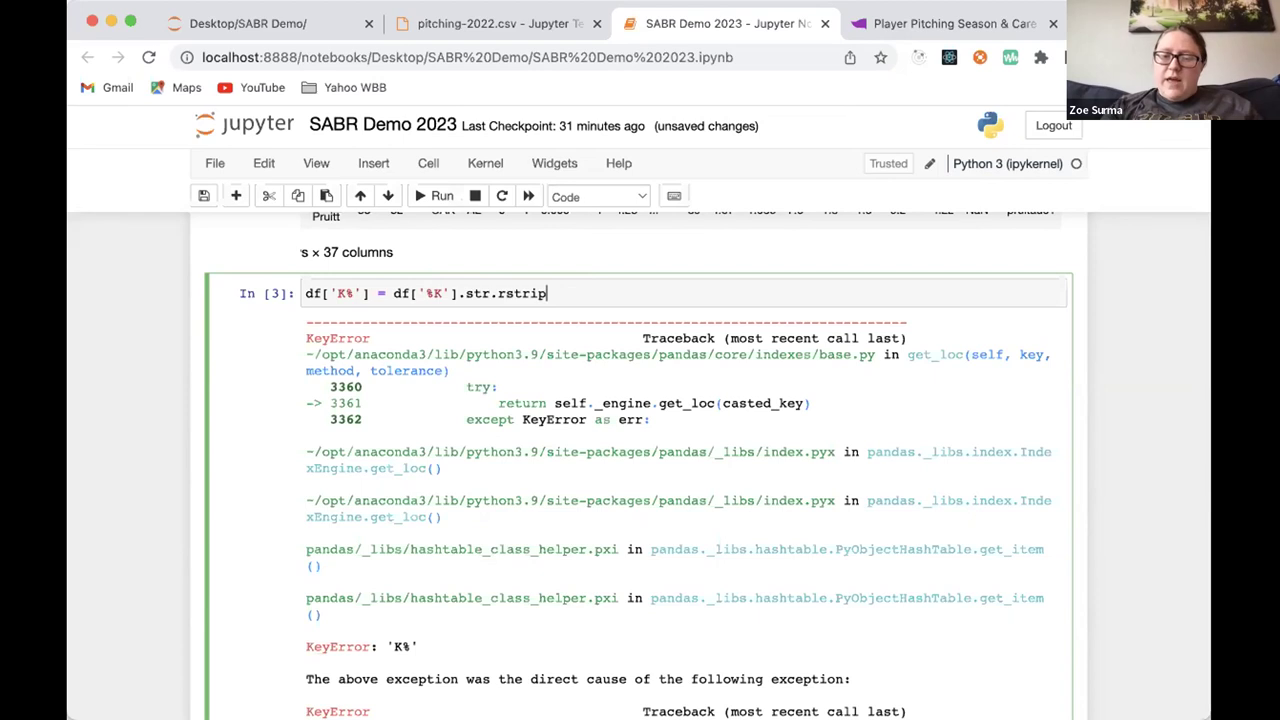
text((')
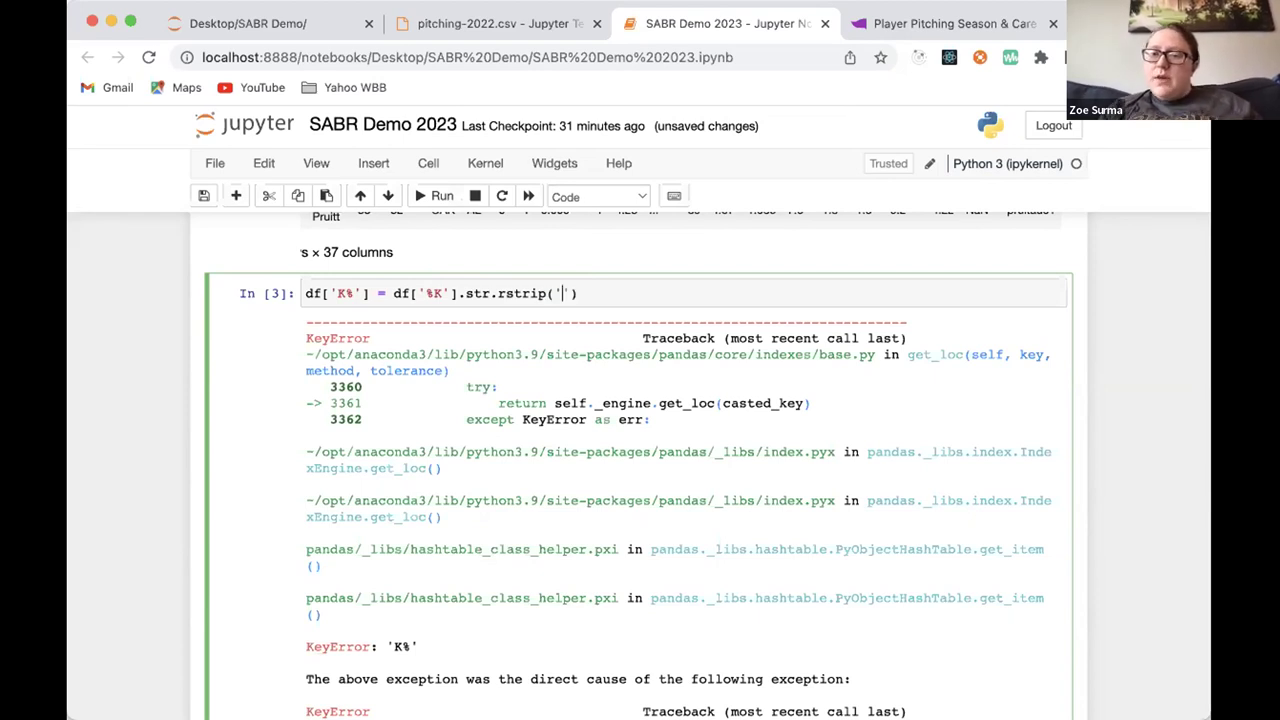
text(%)
key(Right)
key(Right)
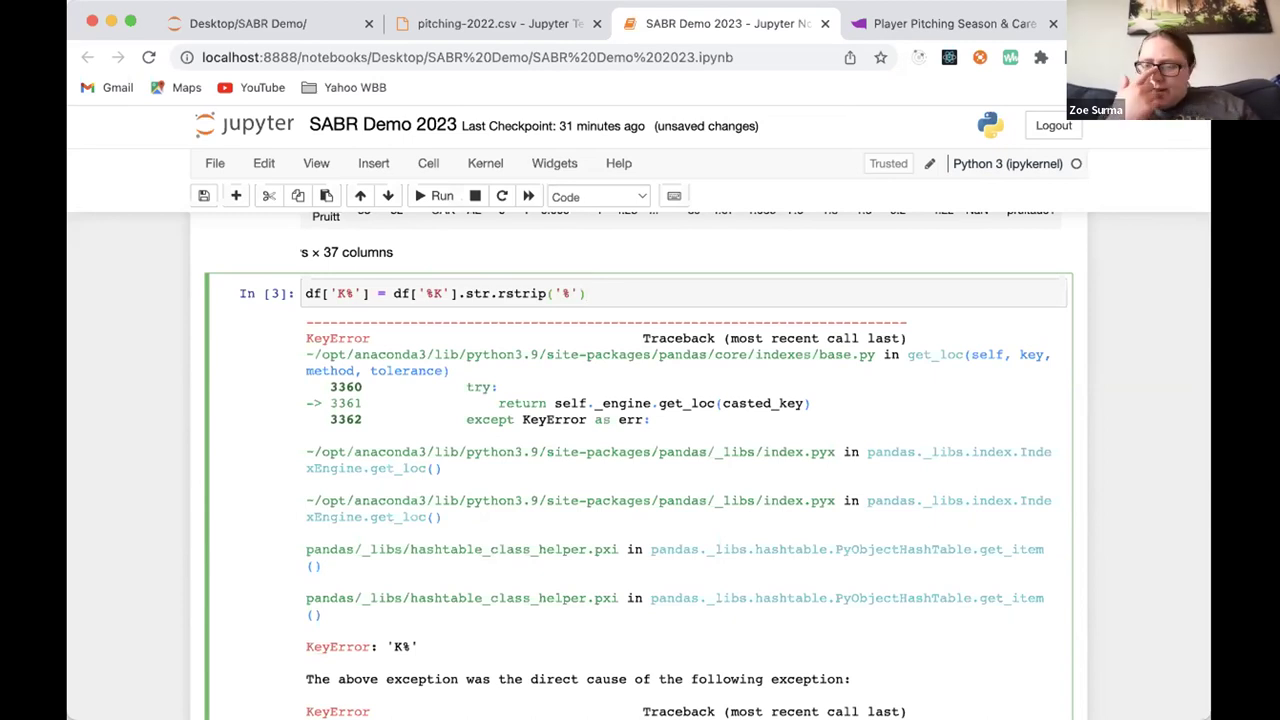
Append .as('float') / 100.0 to the end of the K% assignment
text(.as()
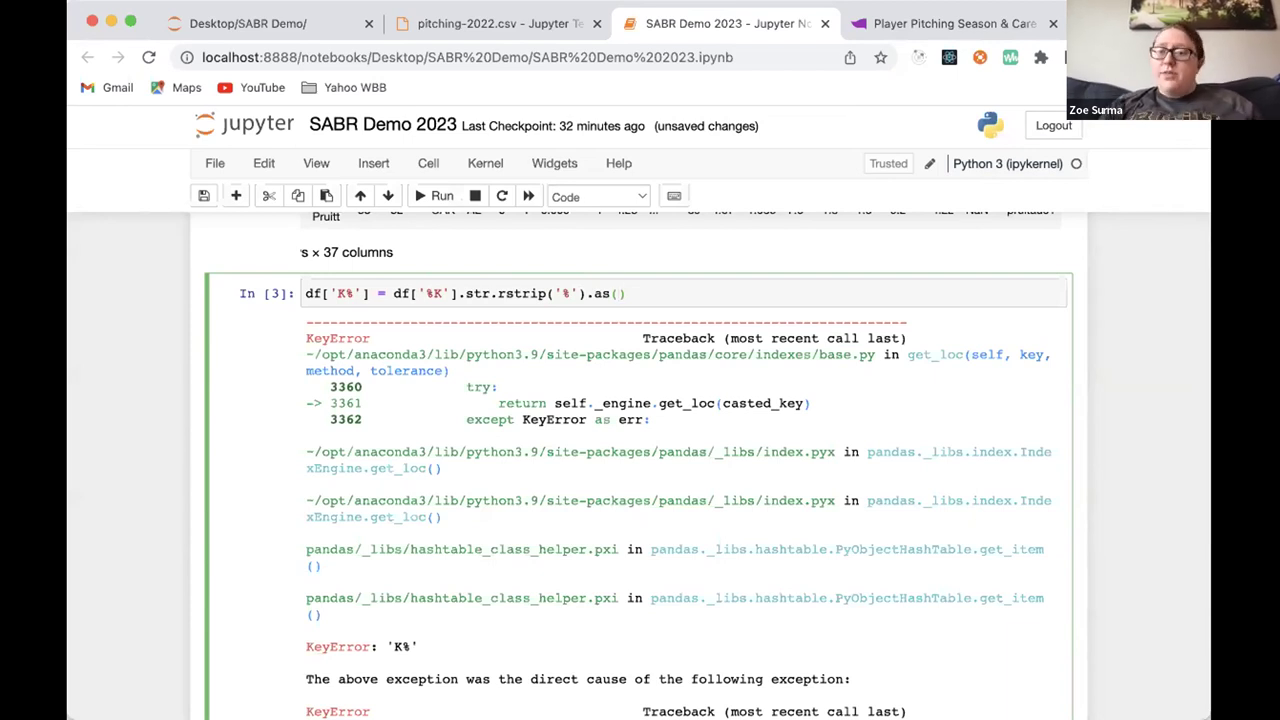
text('float'))
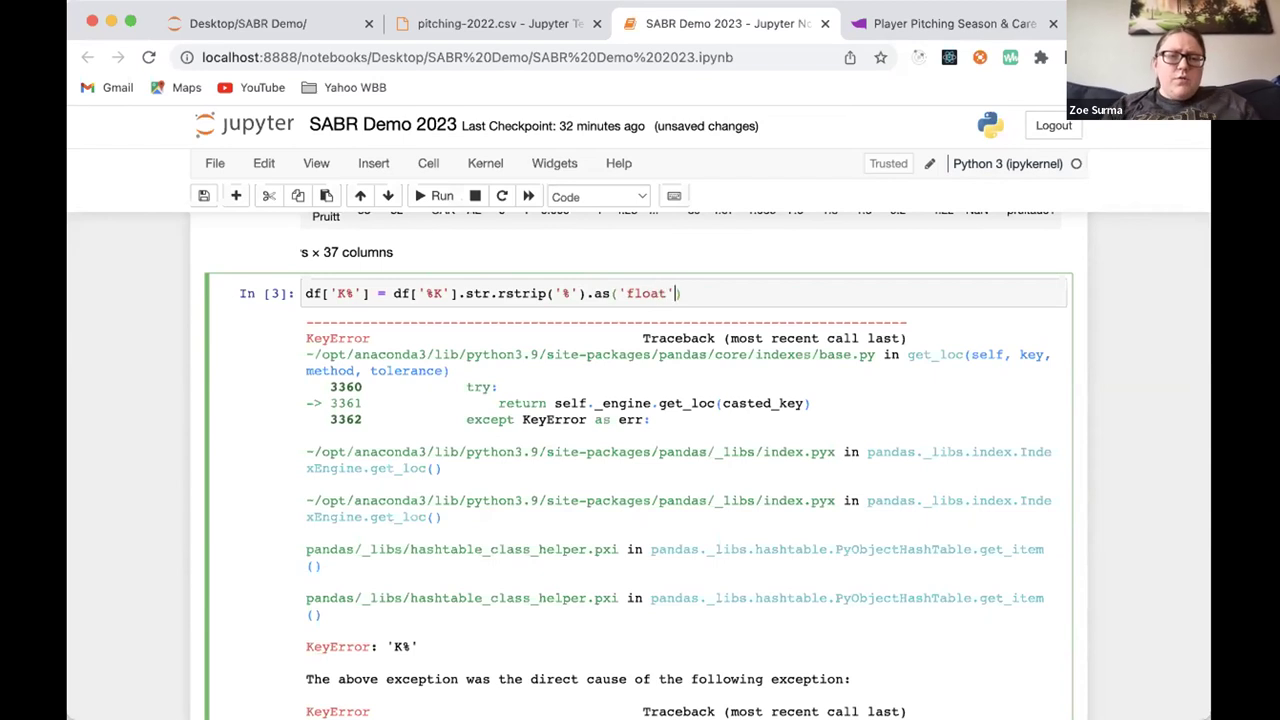
text( / )
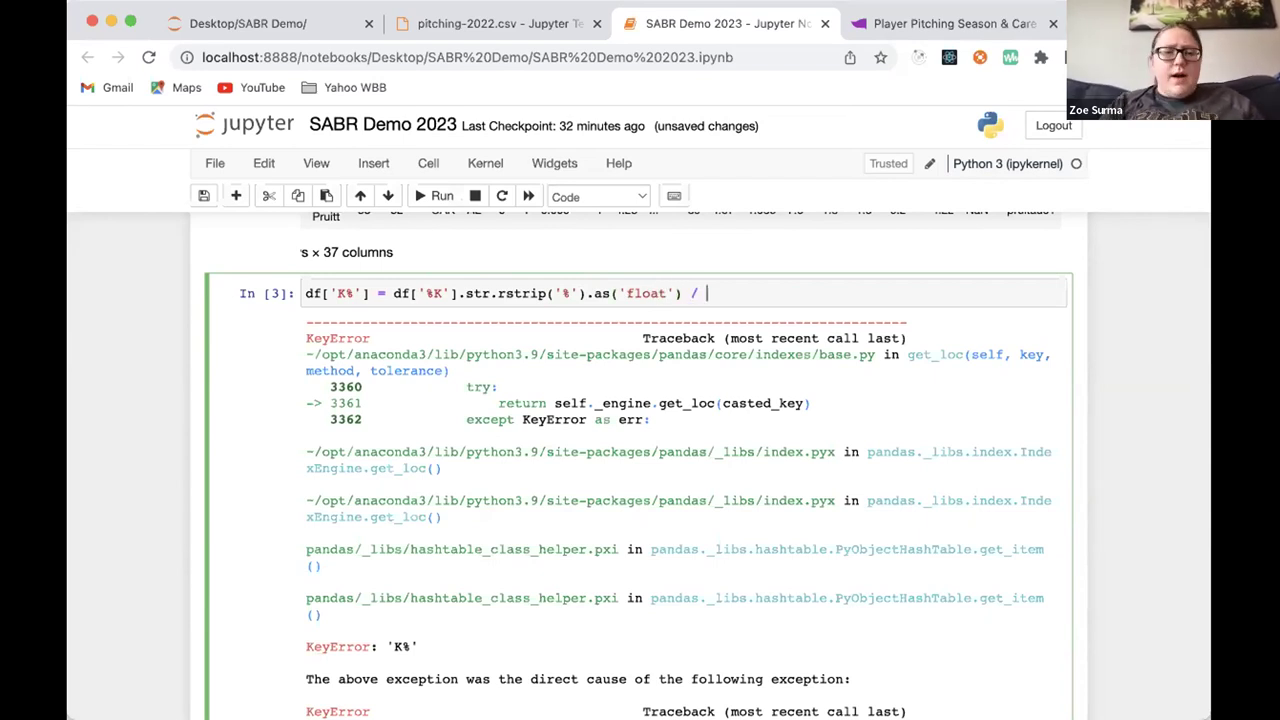
text(100.0)
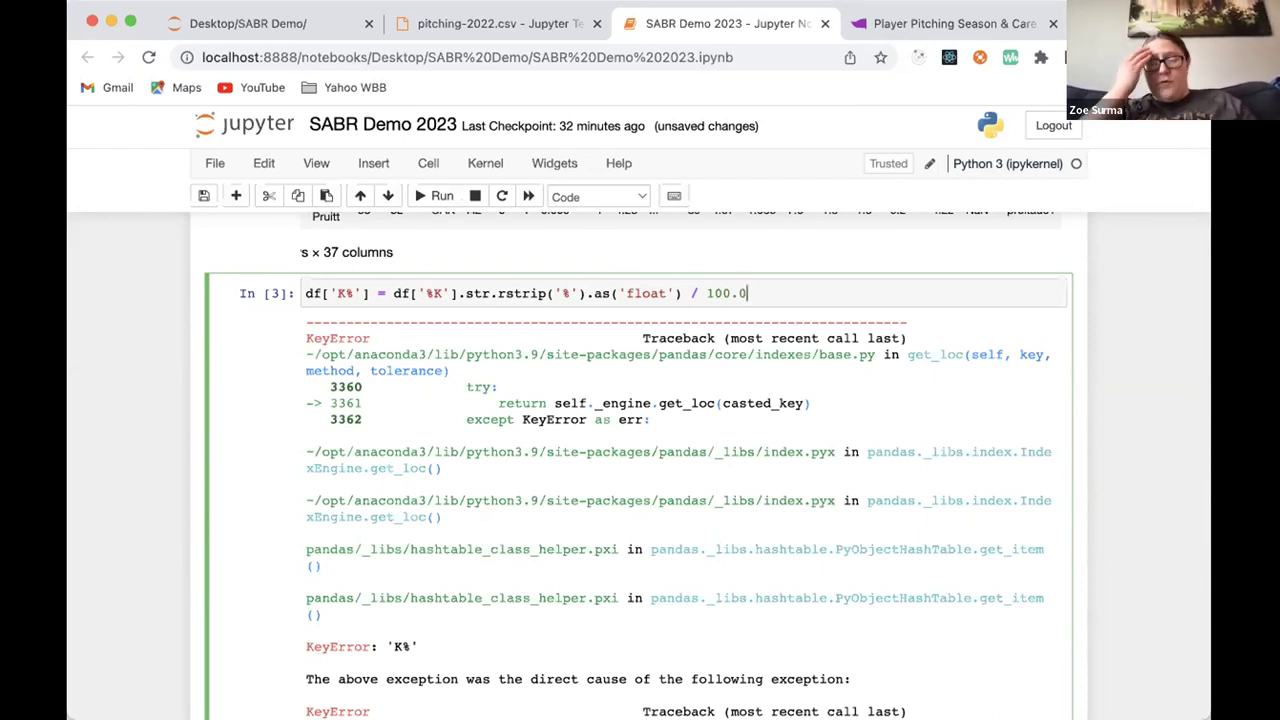
scroll(866, 420, down, 10)
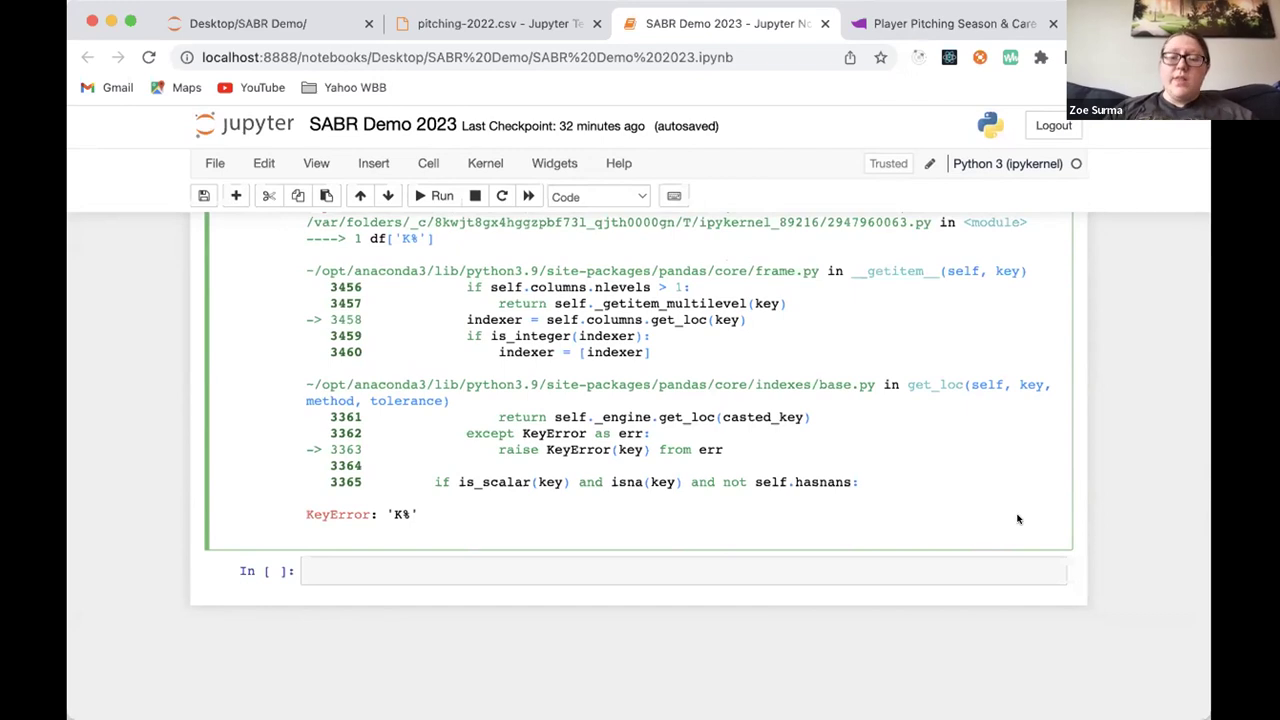
click(654, 565)
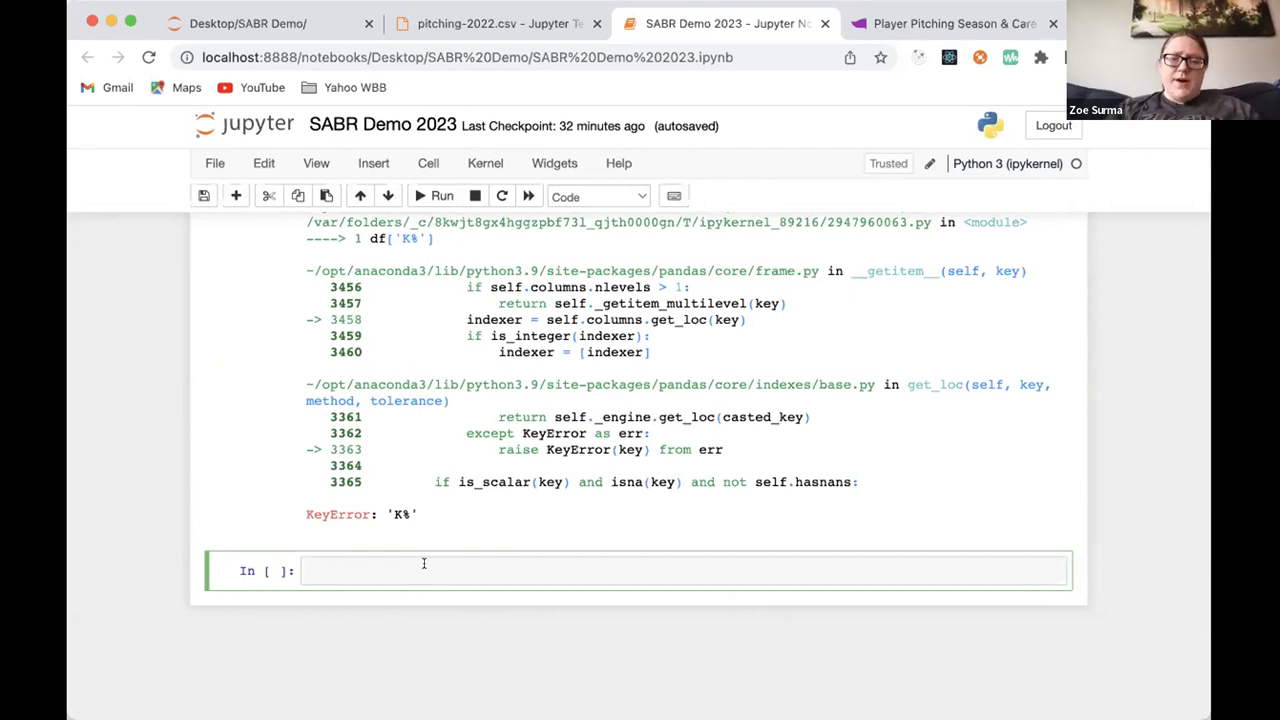
text(impot)
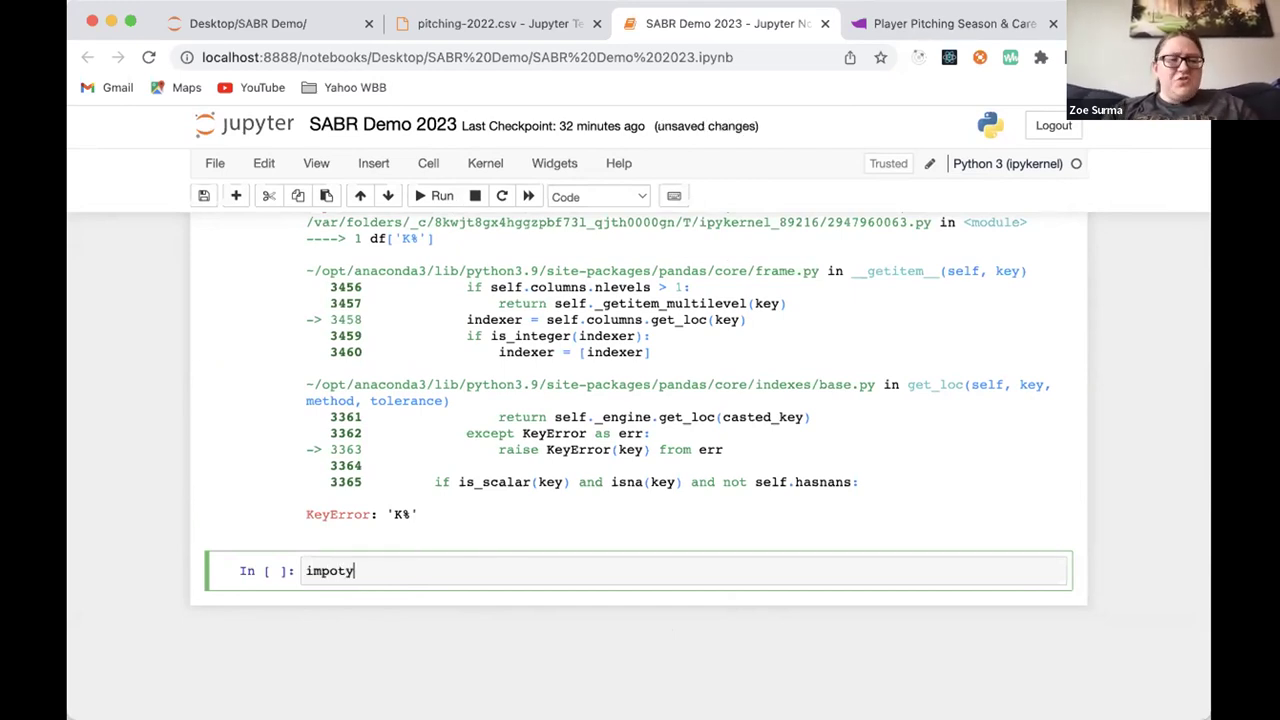
key(BackSpace)
text(rt as sr)
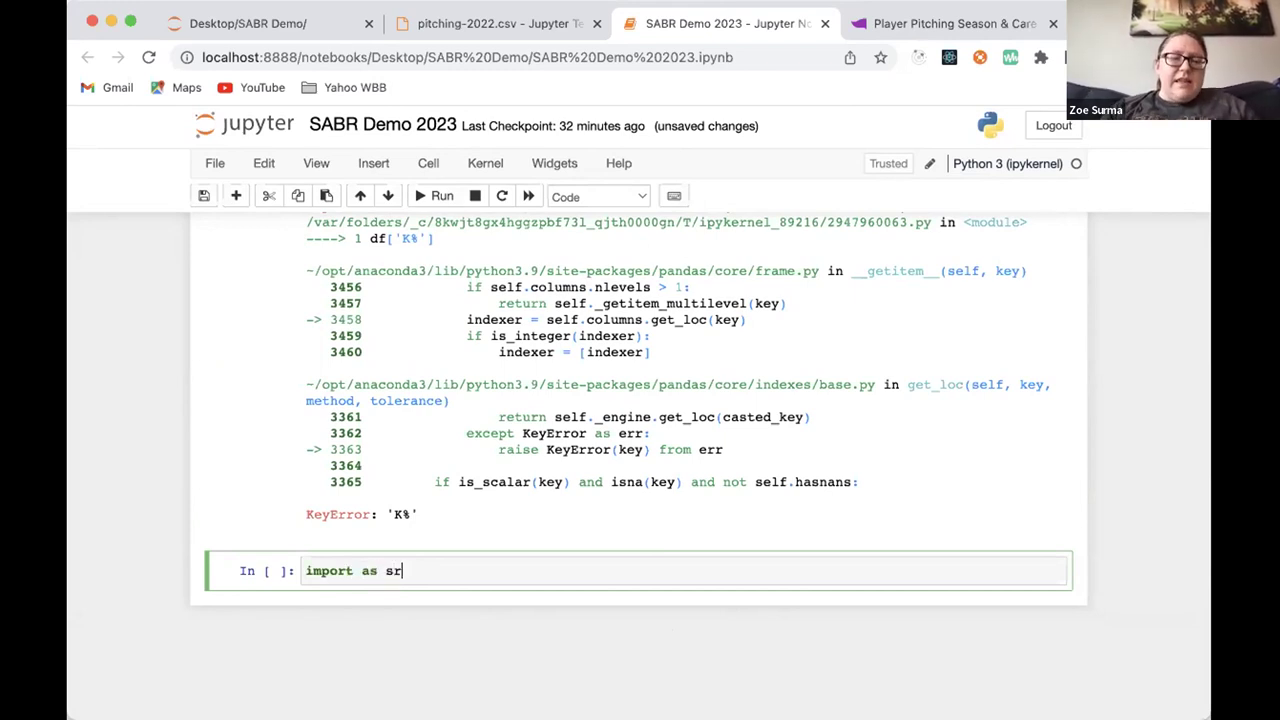
text(s)
key(Return)
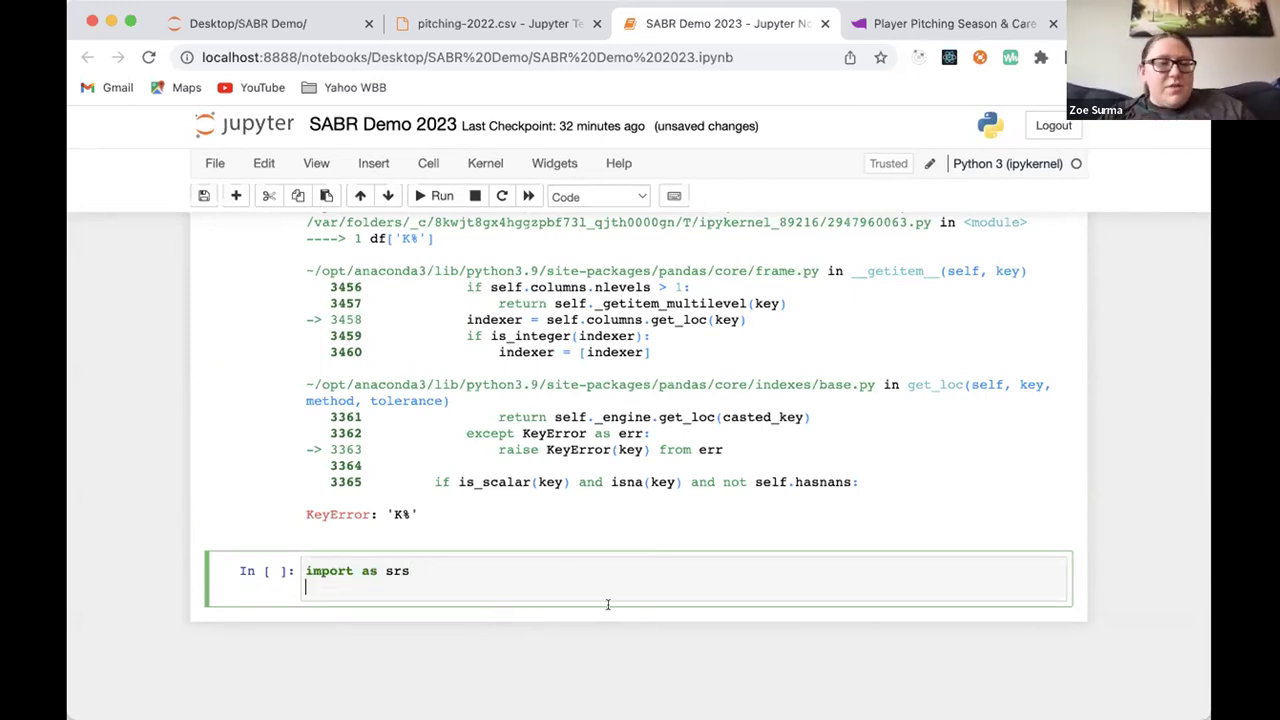
click(358, 570)
text(seas)
key(BackSpace)
text(born)
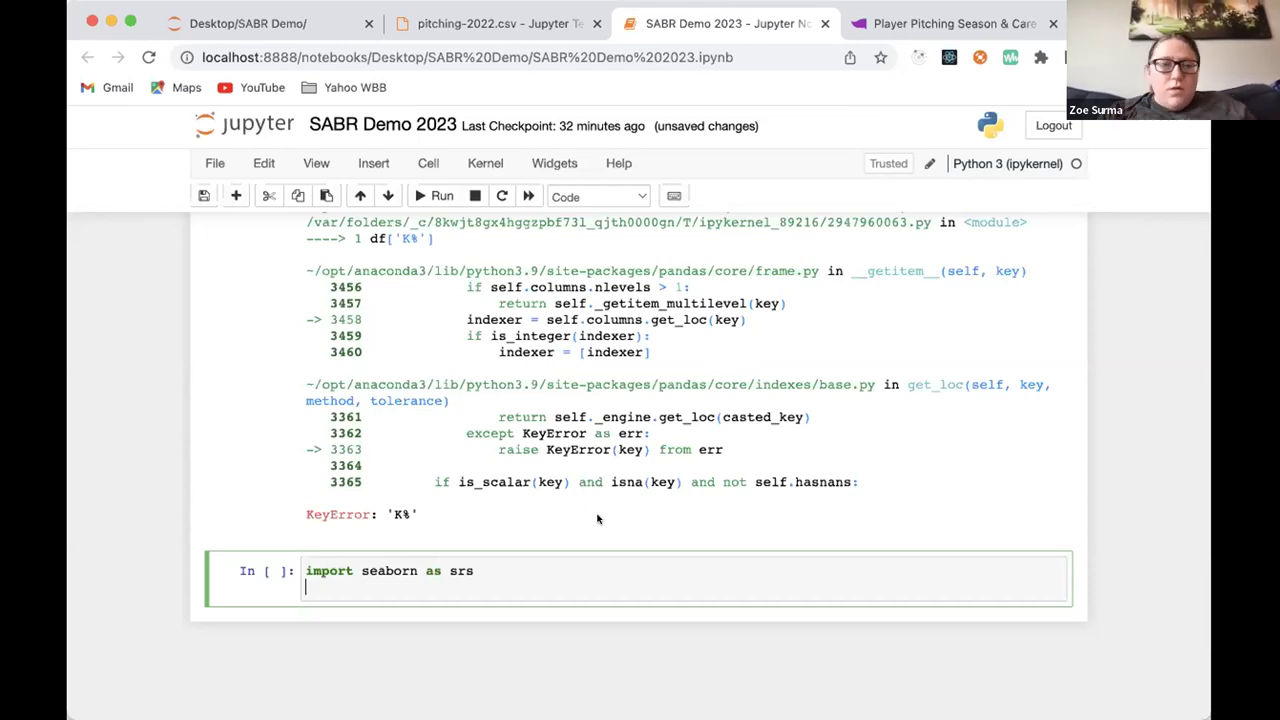
drag(503, 568, 257, 566)
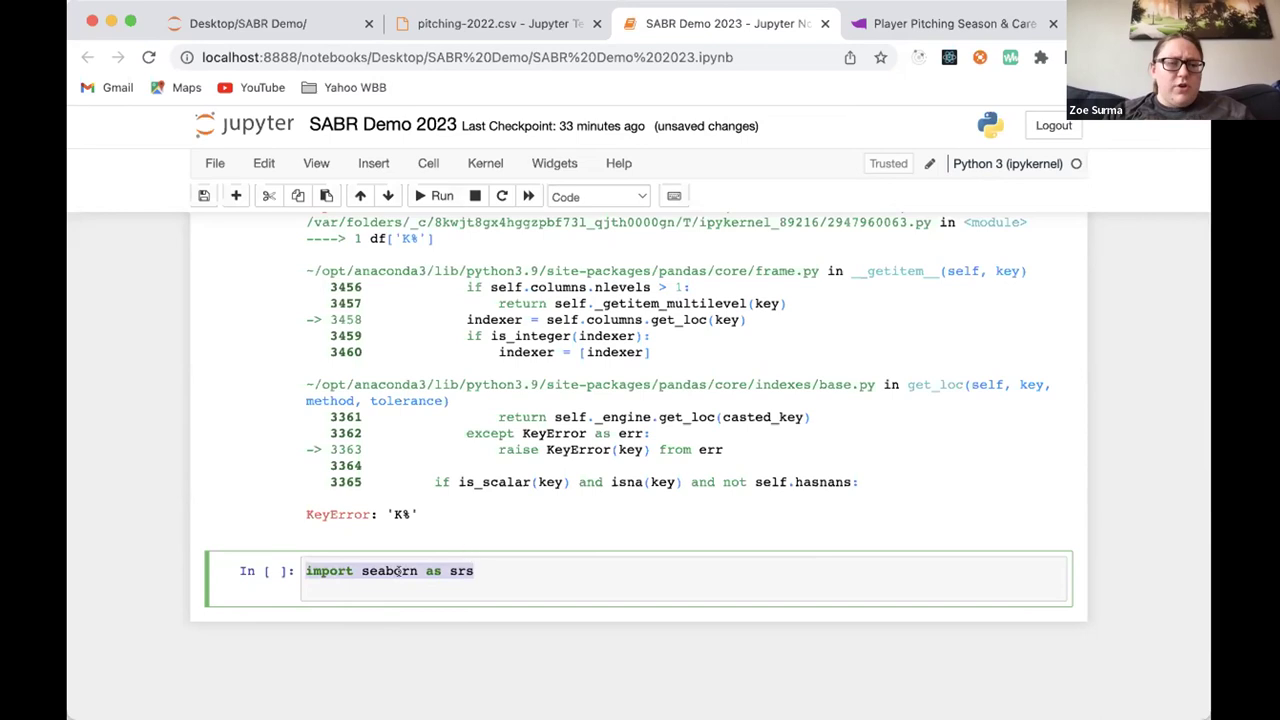
key(BackSpace)
Display the df data frame again from the last cell and check its columns and rows
text(df)
click(436, 196)
scroll(592, 685, down, 5)
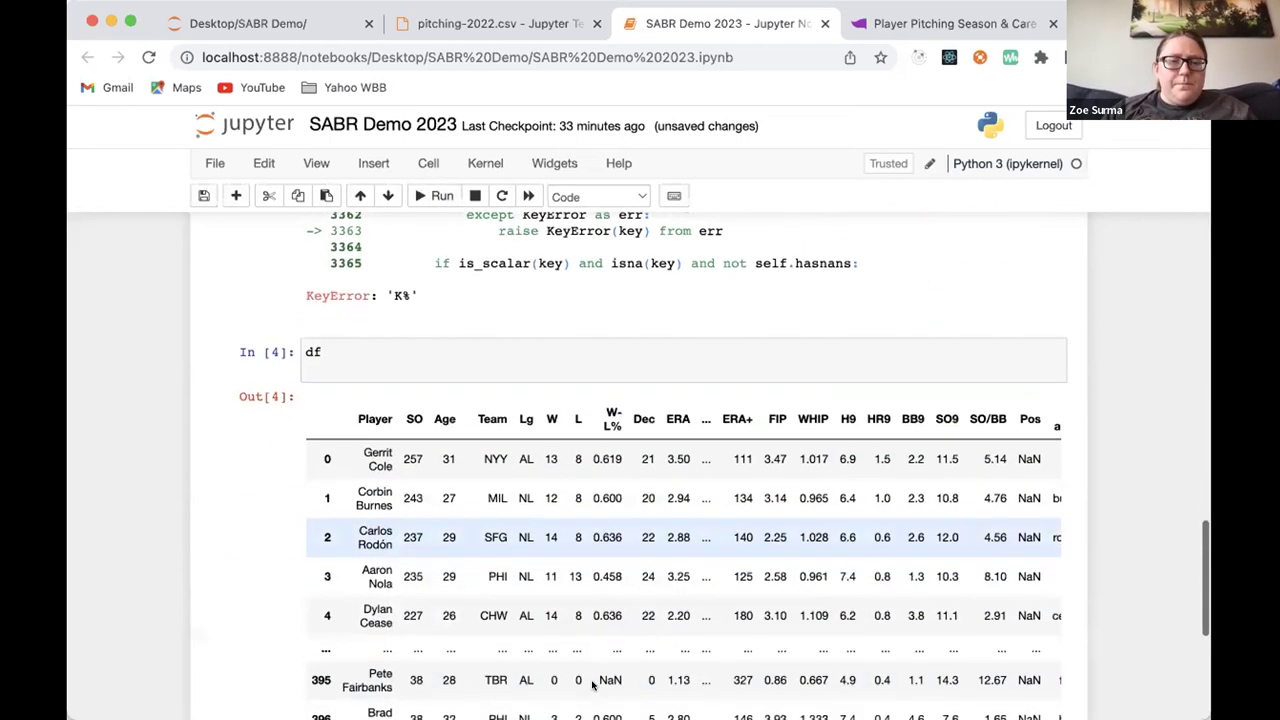
scroll(860, 466, right, 3)
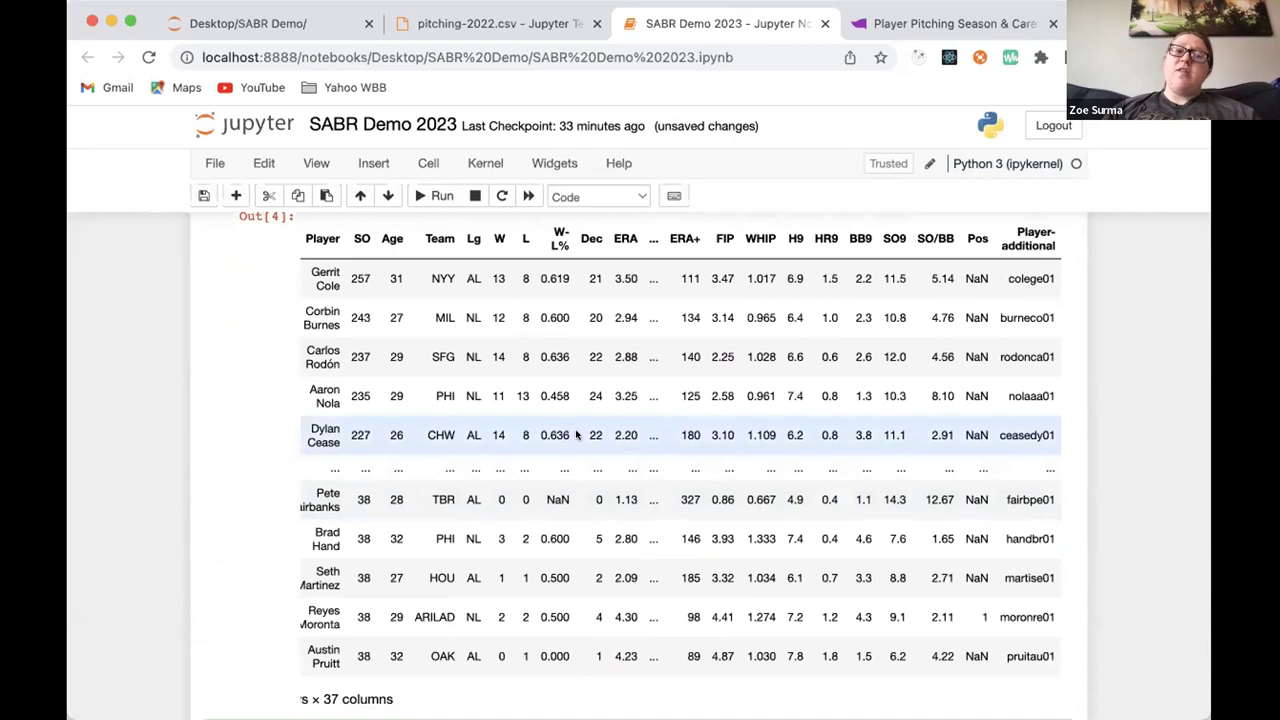
scroll(576, 433, up, 2)
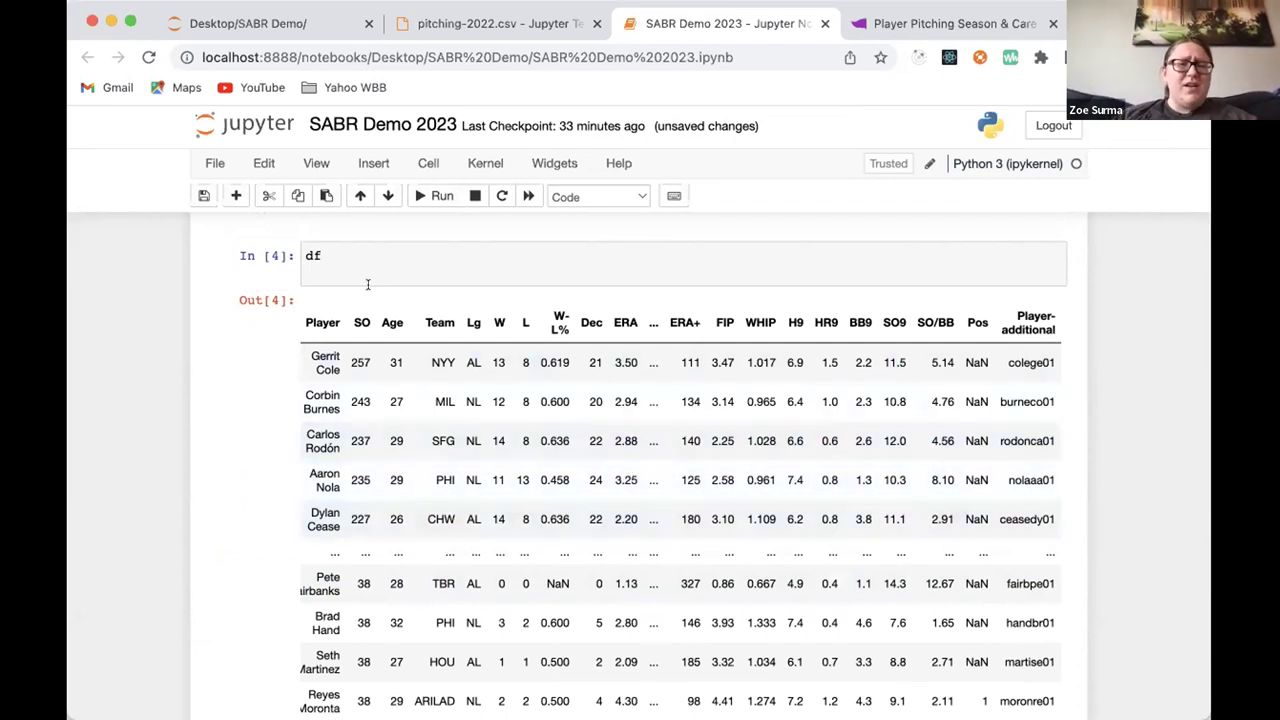
scroll(457, 520, down, 3)
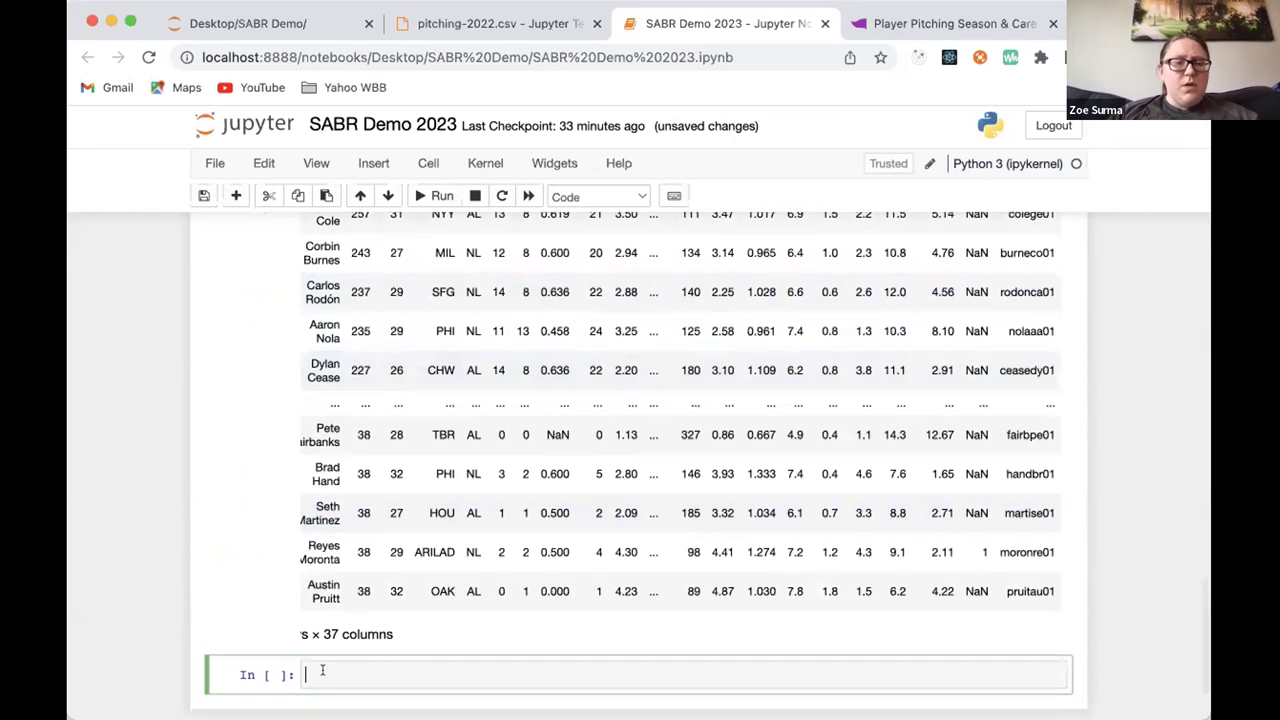
scroll(607, 455, up, 1)
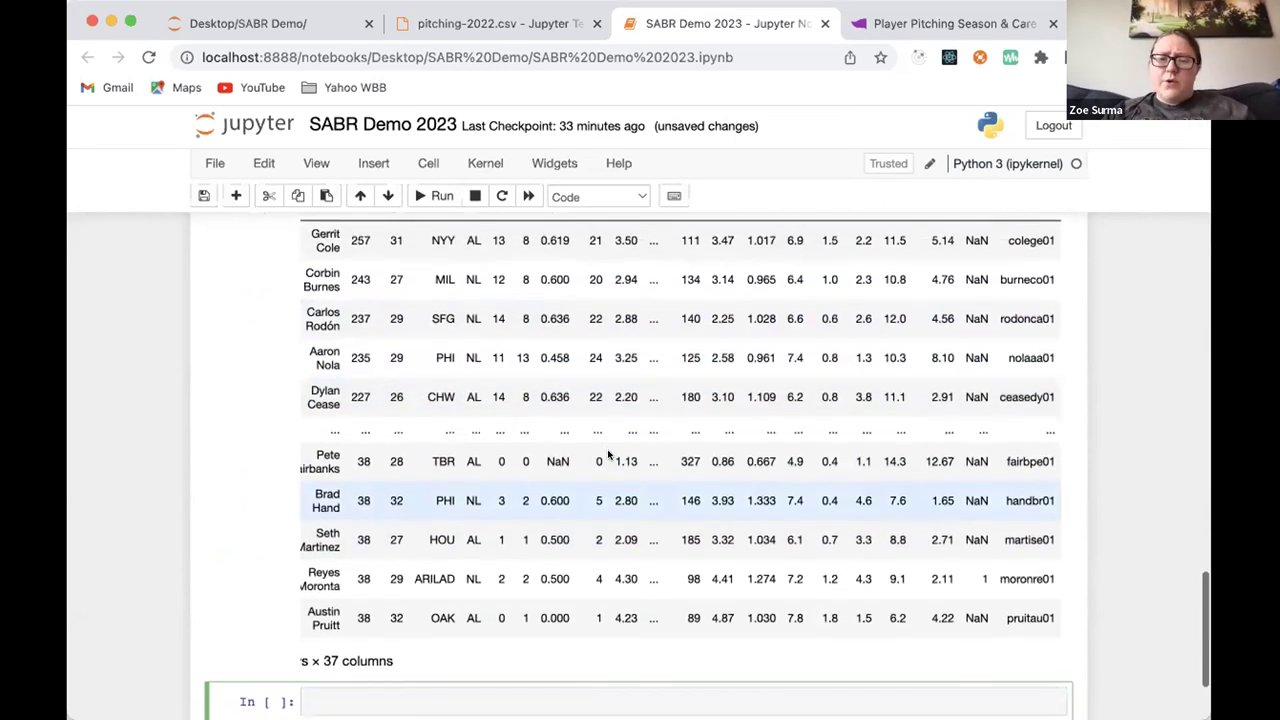
Begin the assignment g = sns.pairplot(df,) in the empty cell below the data frame
text(g)
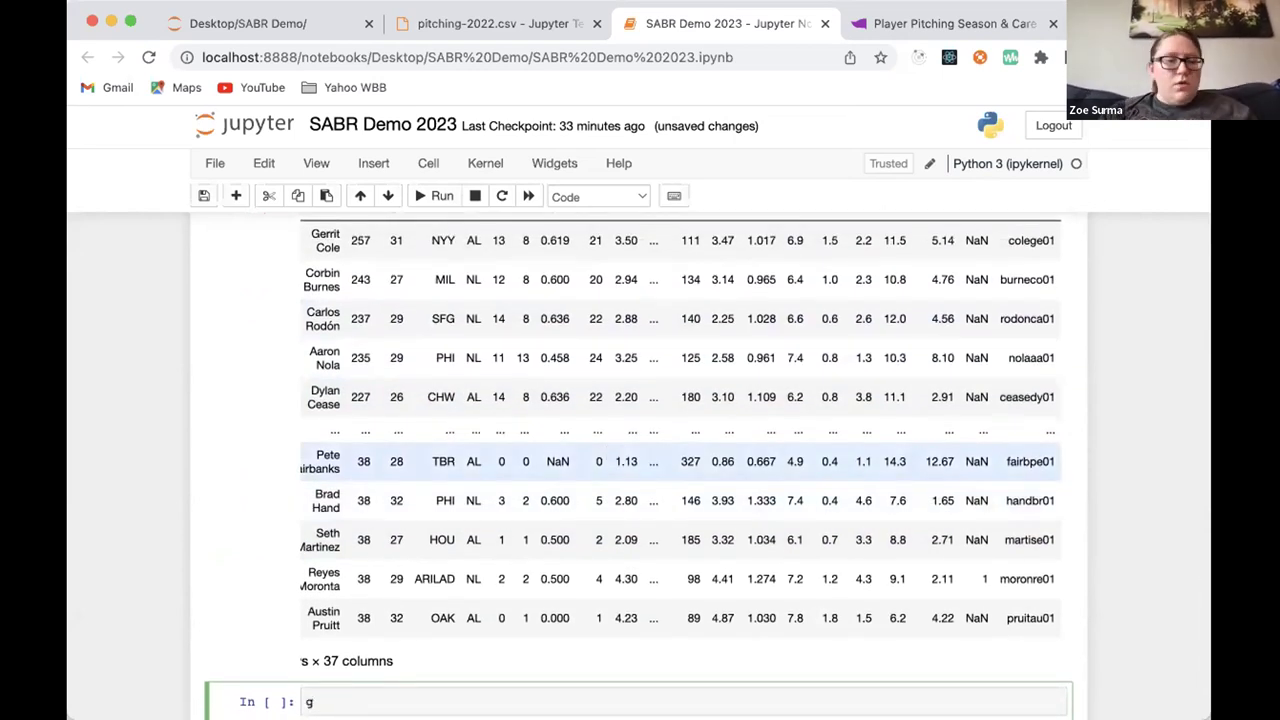
text( =pd.)
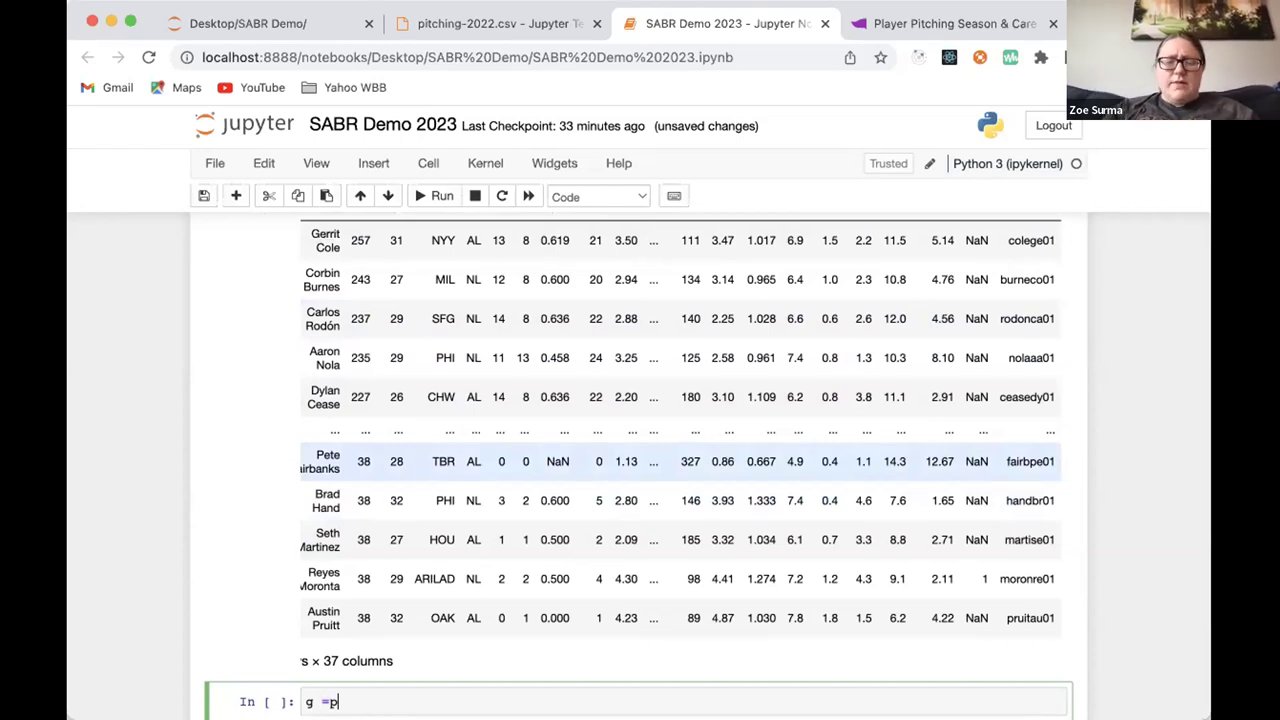
key(BackSpace)
key(BackSpace)
key(BackSpace)
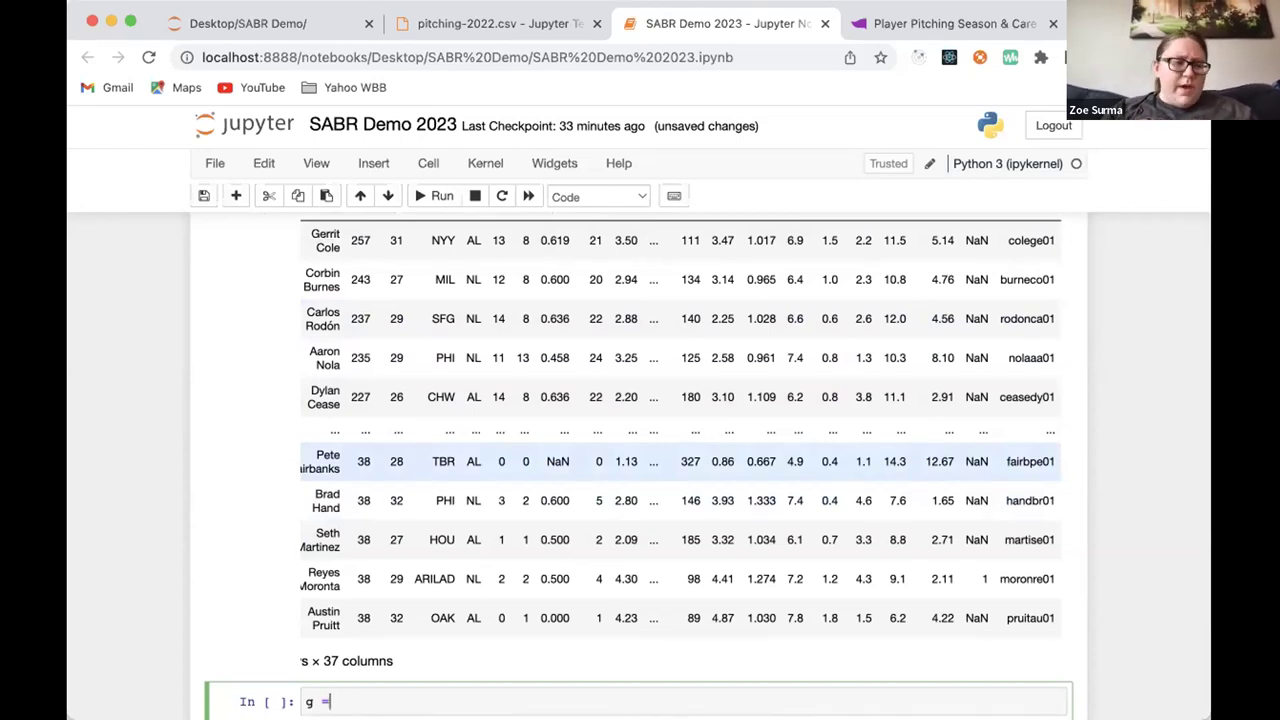
text(sns.s)
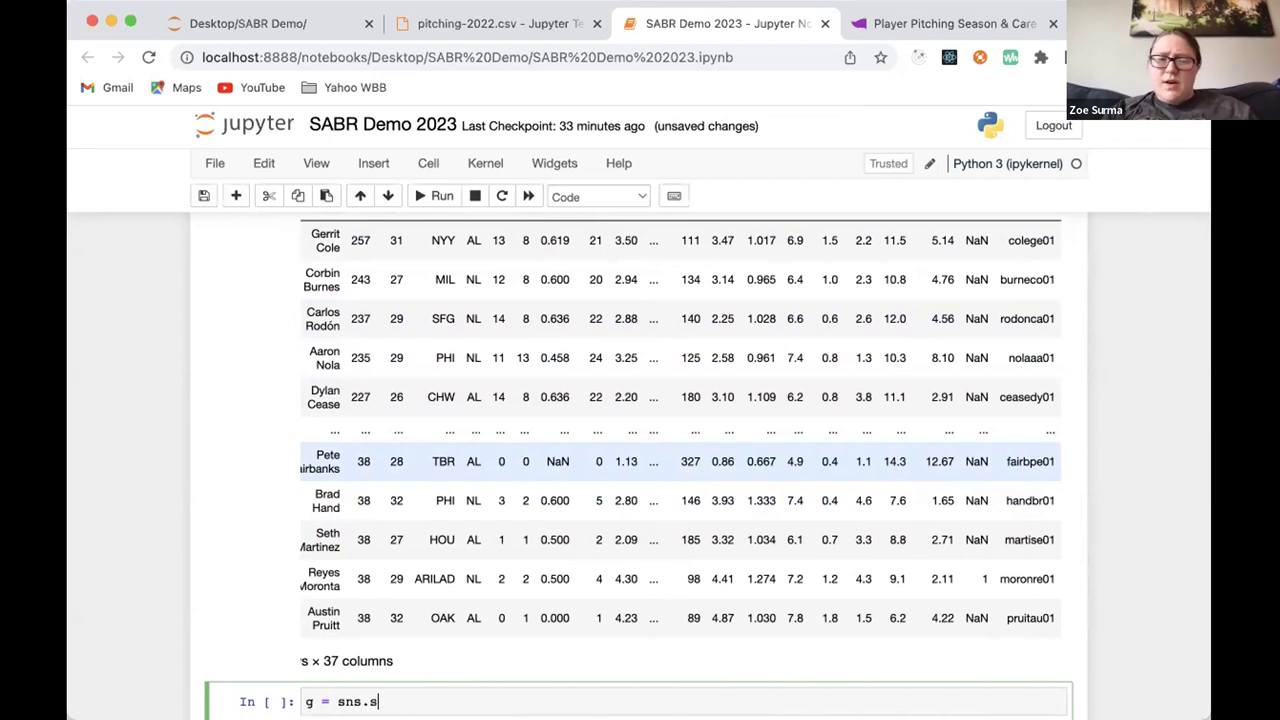
key(BackSpace)
text(pairp)
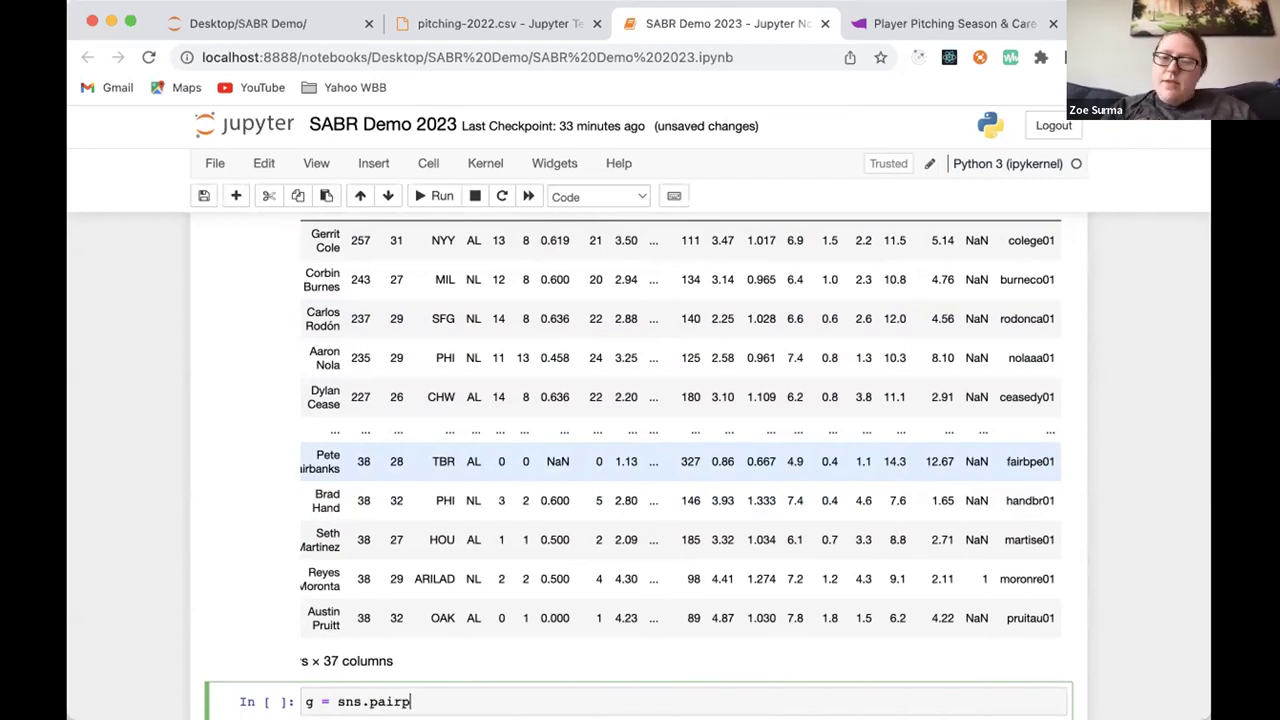
text(lot())
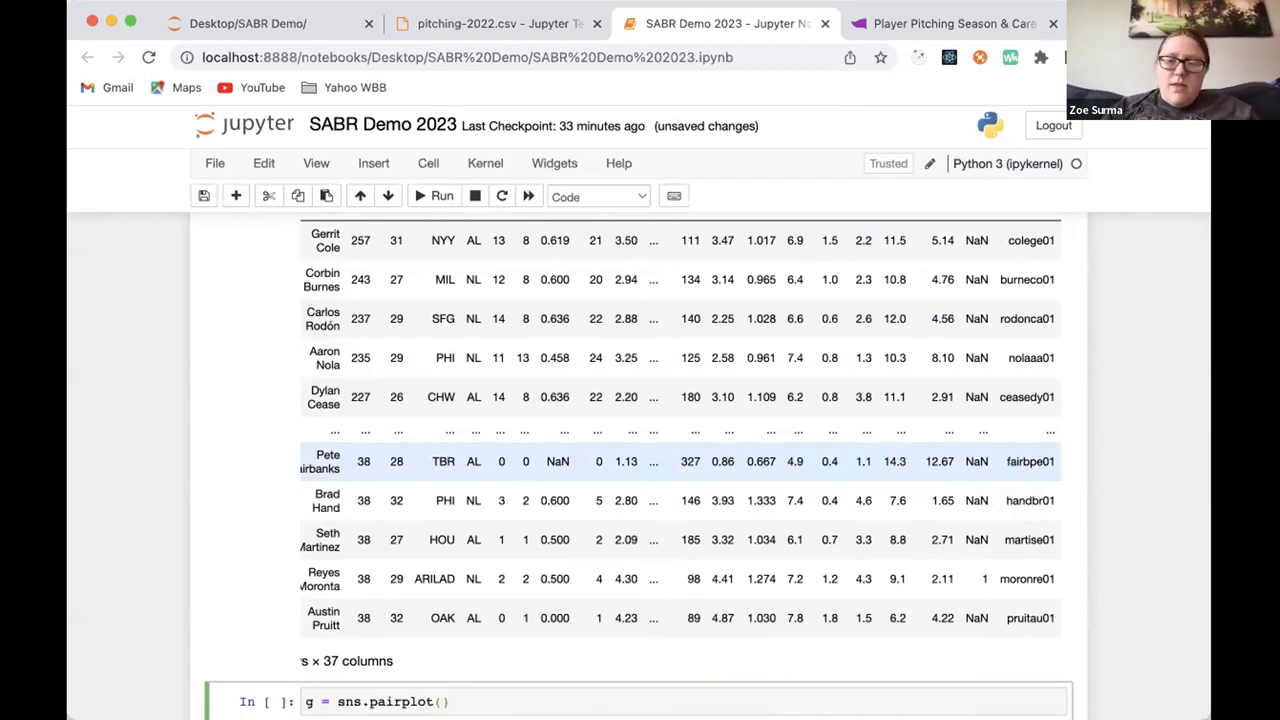
scroll(527, 372, up, 1)
scroll(529, 334, down, 3)
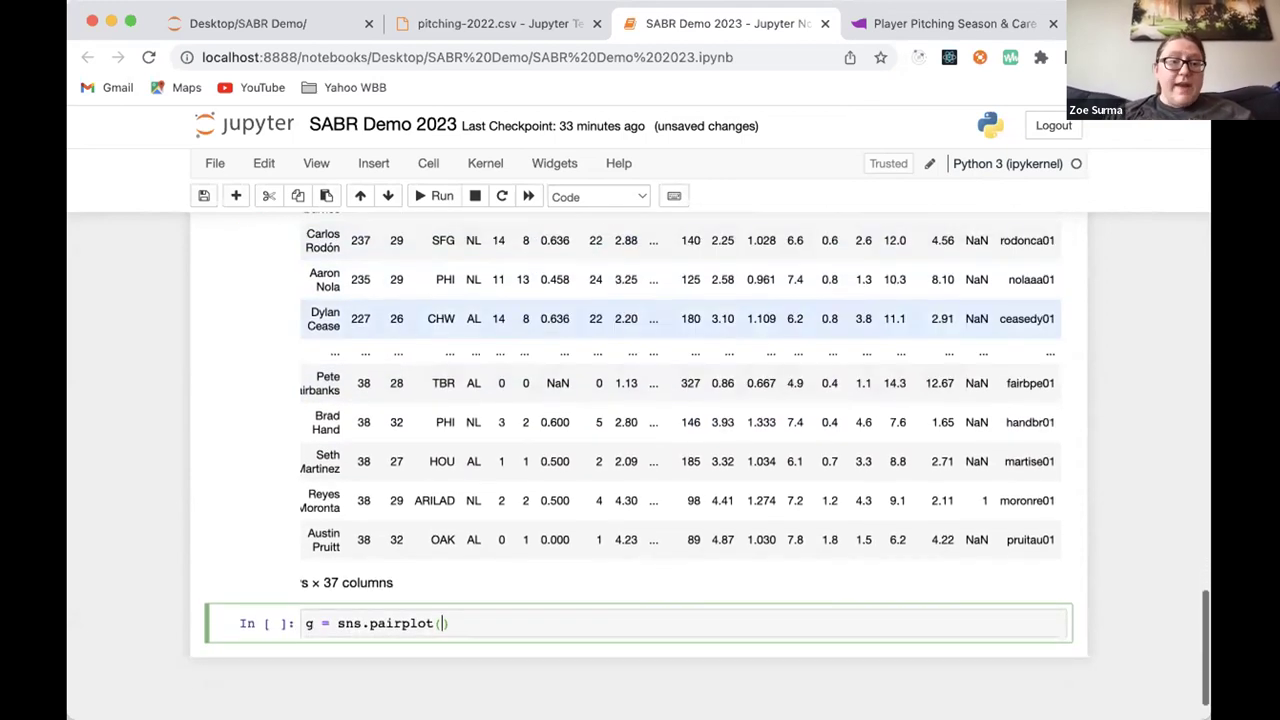
text(df,)
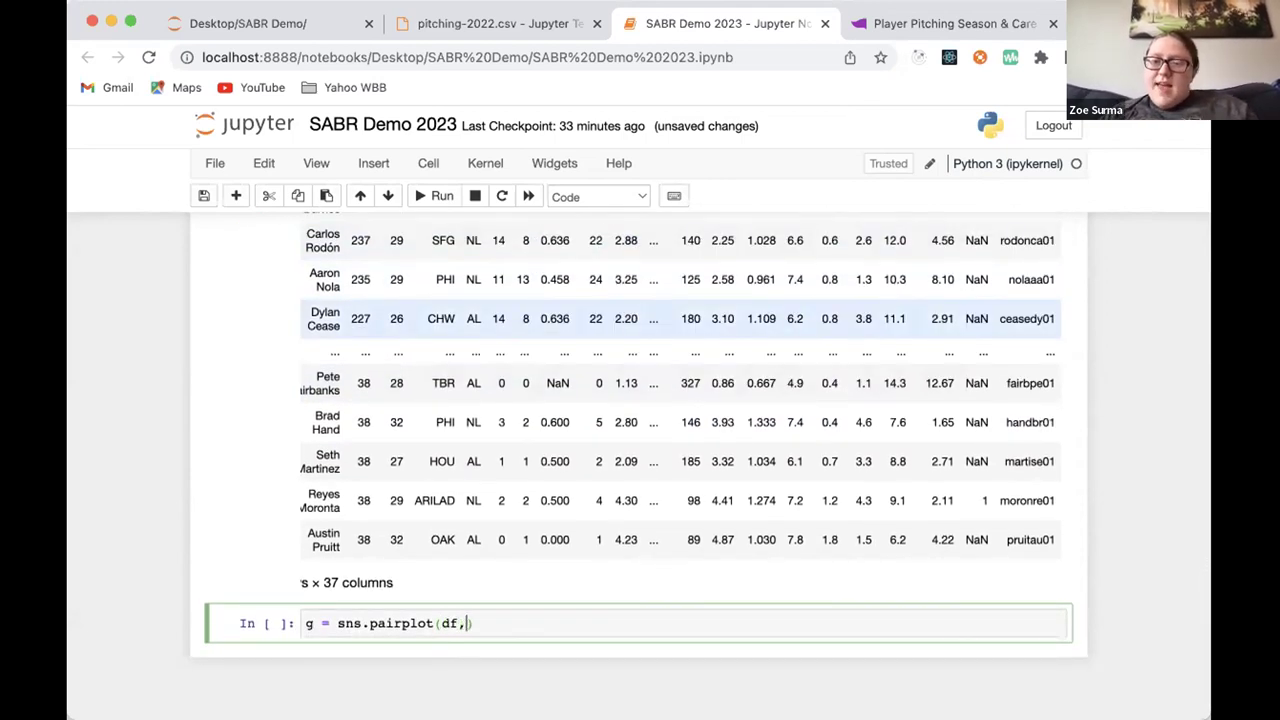
Add the argument y_var='SO' after df in the pairplot call
text( y_var)
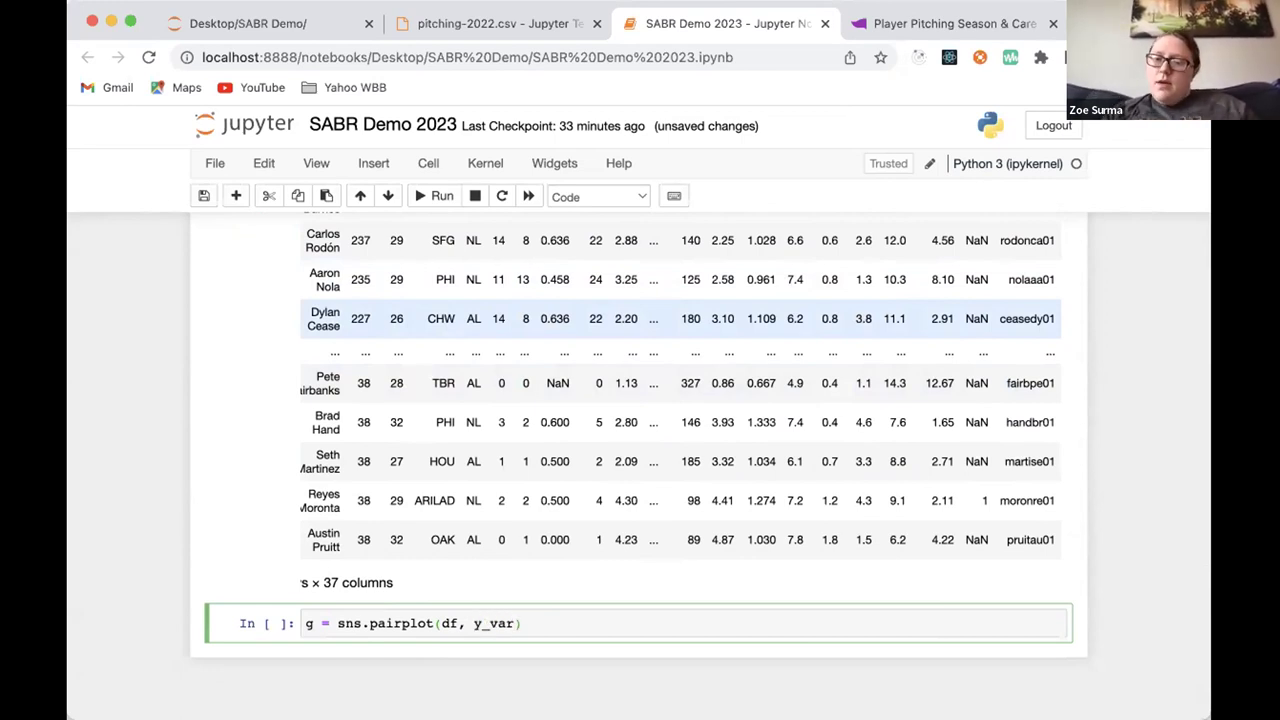
text(=)
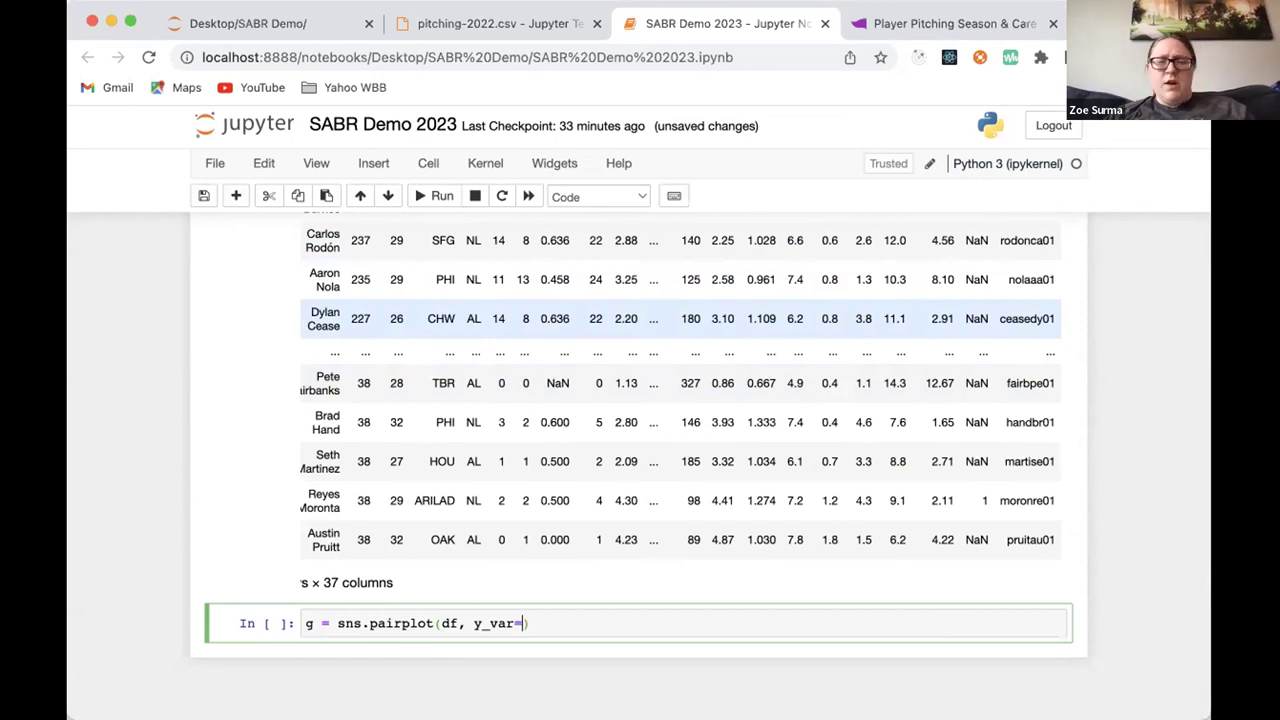
scroll(409, 364, up, 3)
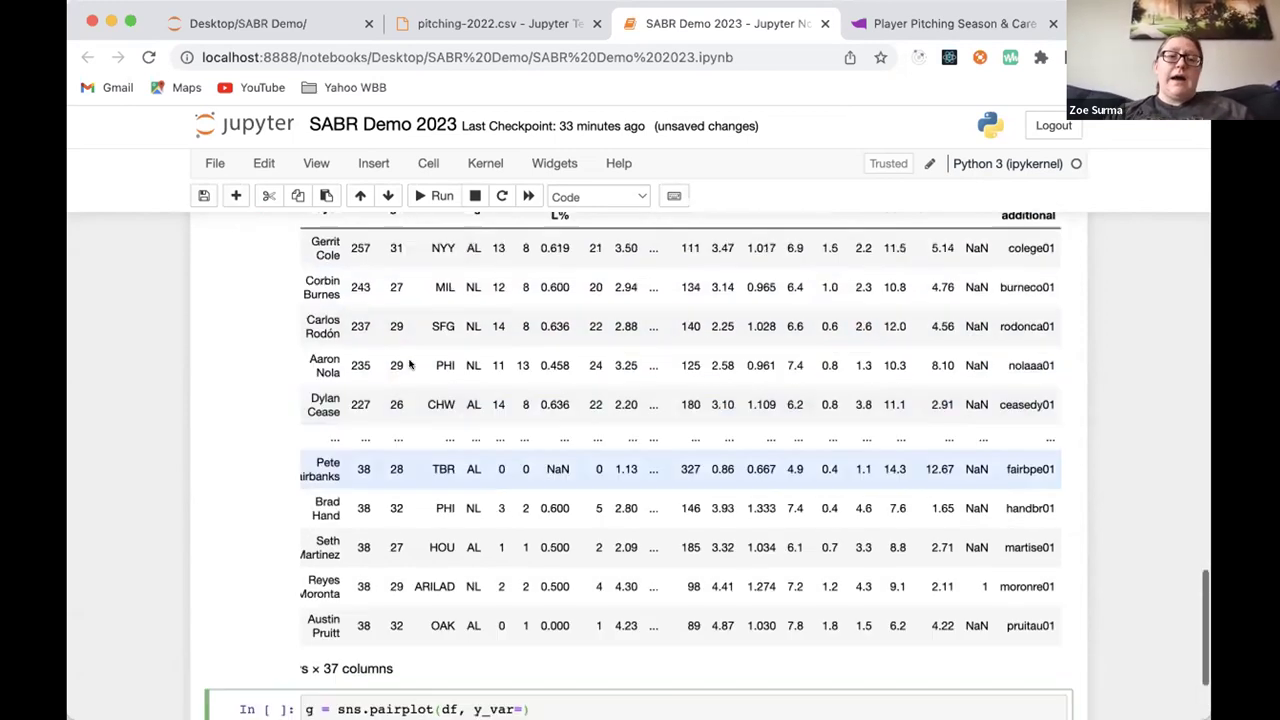
scroll(409, 364, down, 2)
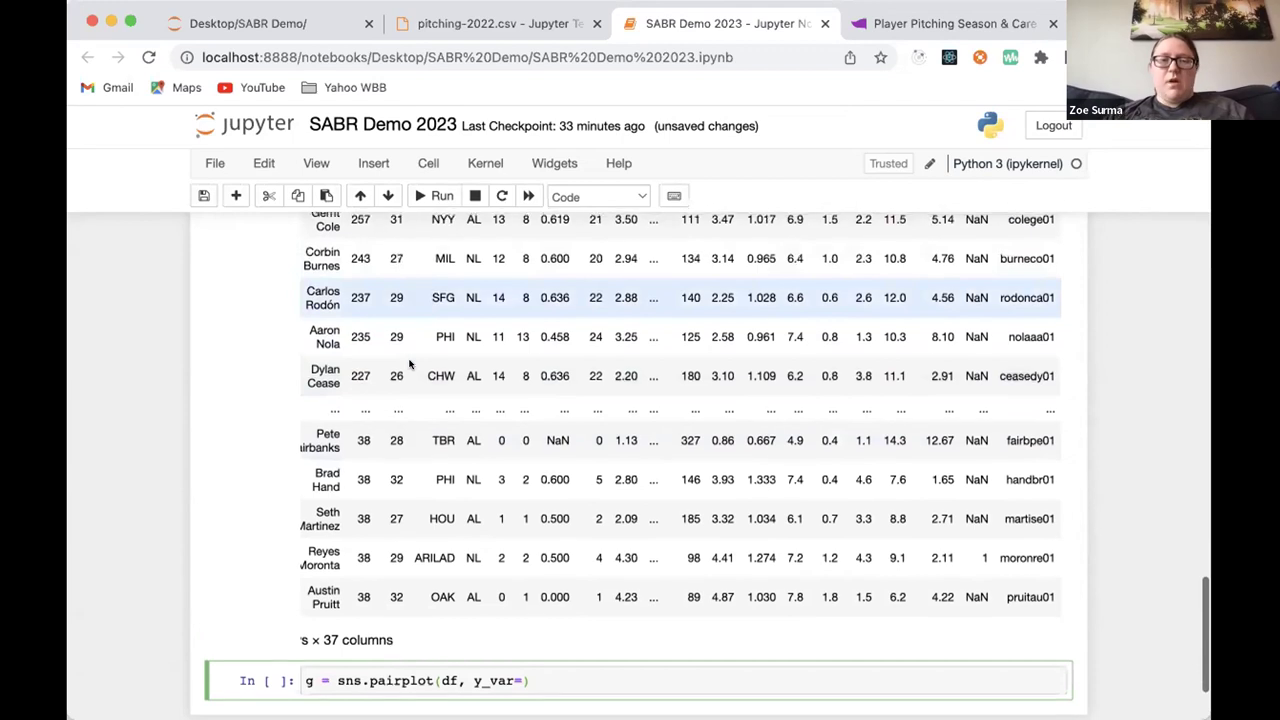
scroll(409, 364, up, 3)
scroll(409, 364, down, 3)
text(')
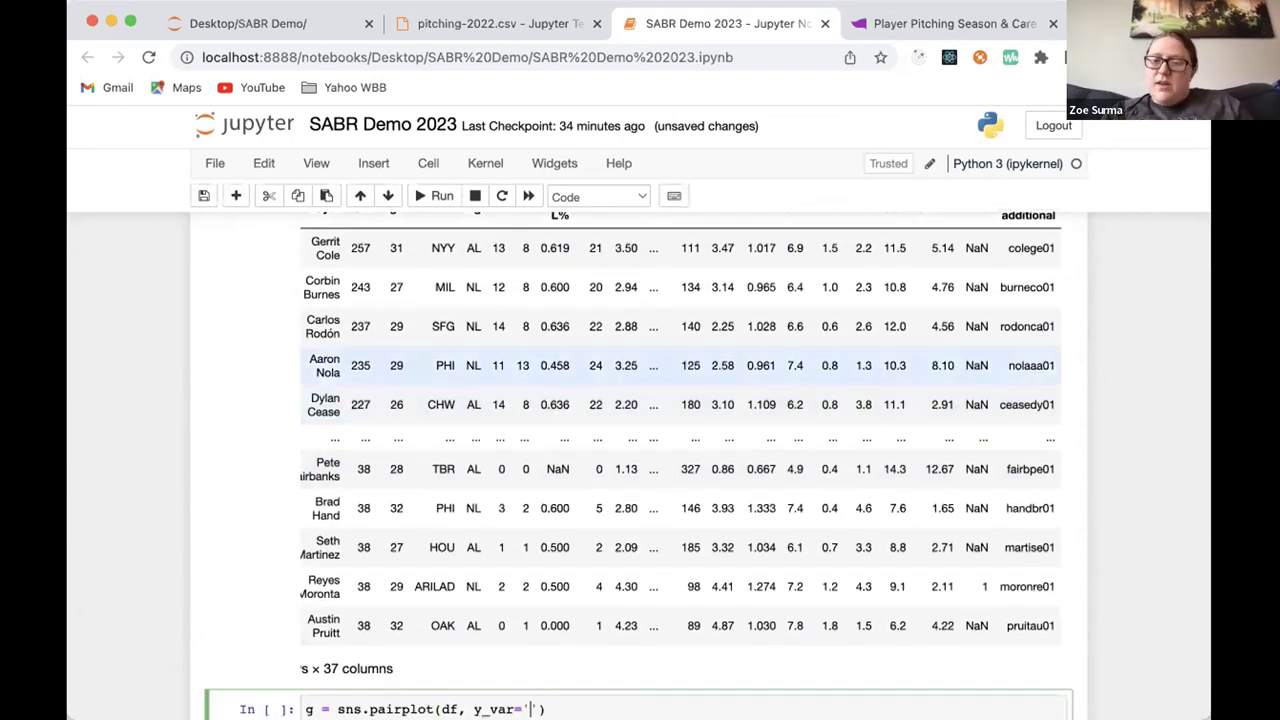
text(SO',)
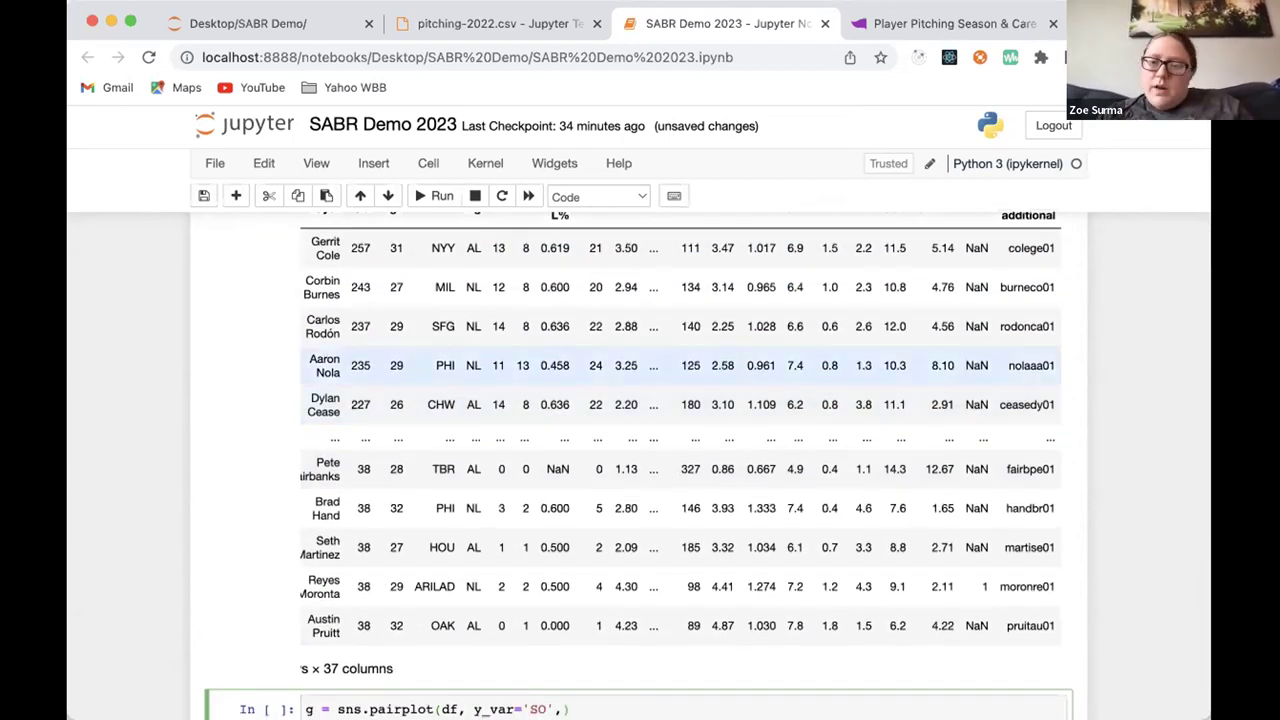
Turn the y_var value into a list and add BB to it, making ['SO','BB']
key(Left)
key(Left)
key(Left)
key(Left)
key(Left)
key(Left)
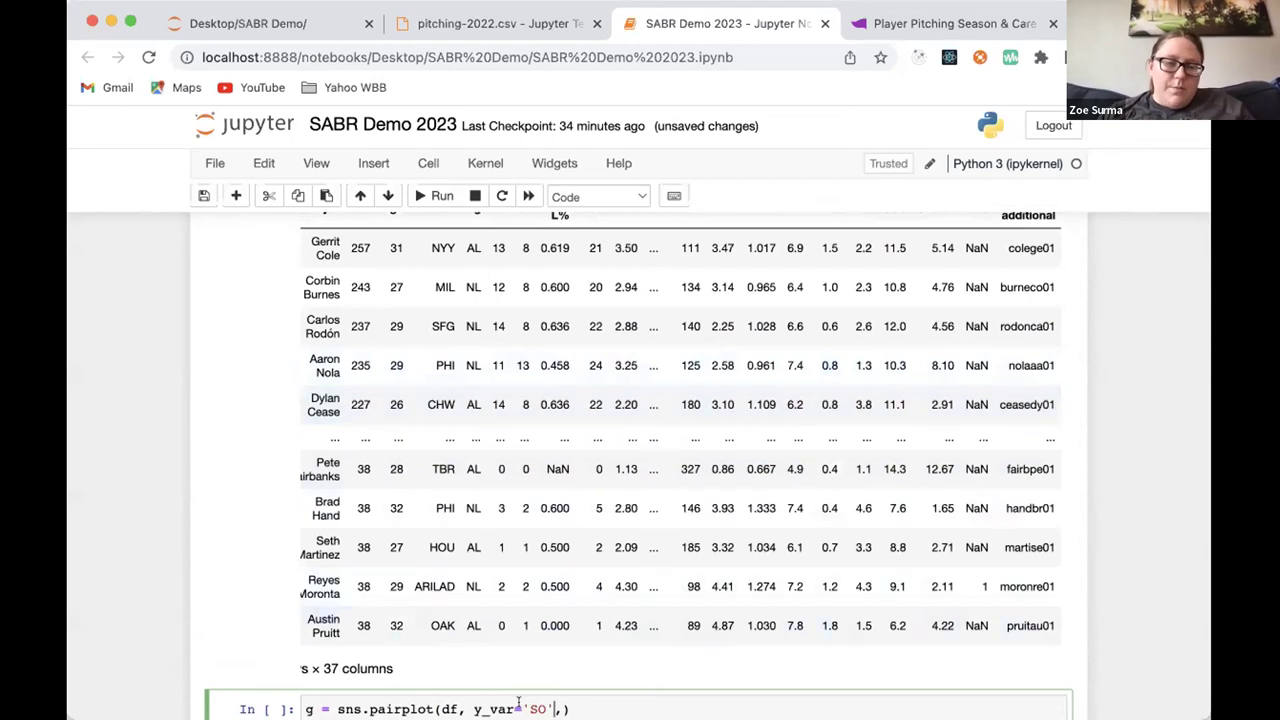
text([)
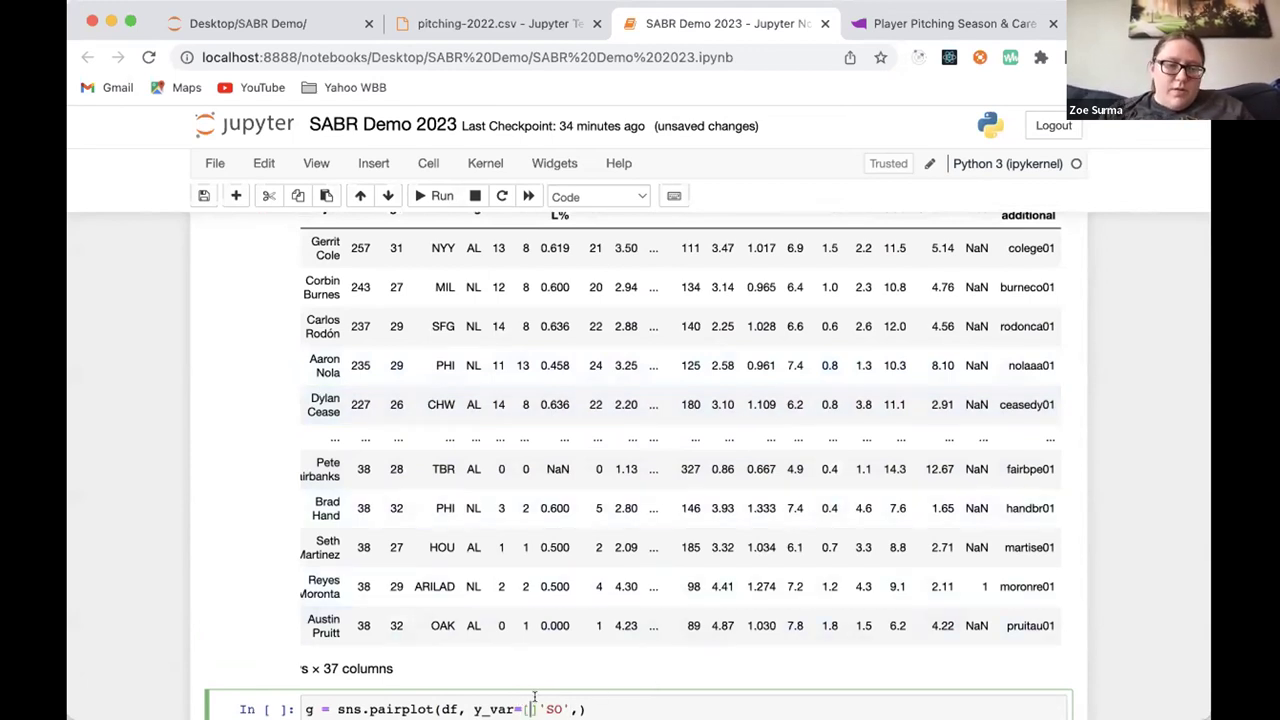
key(Delete)
key(Right)
key(Right)
key(Right)
key(Right)
key(Right)
text(])
text( ')
text(BB)
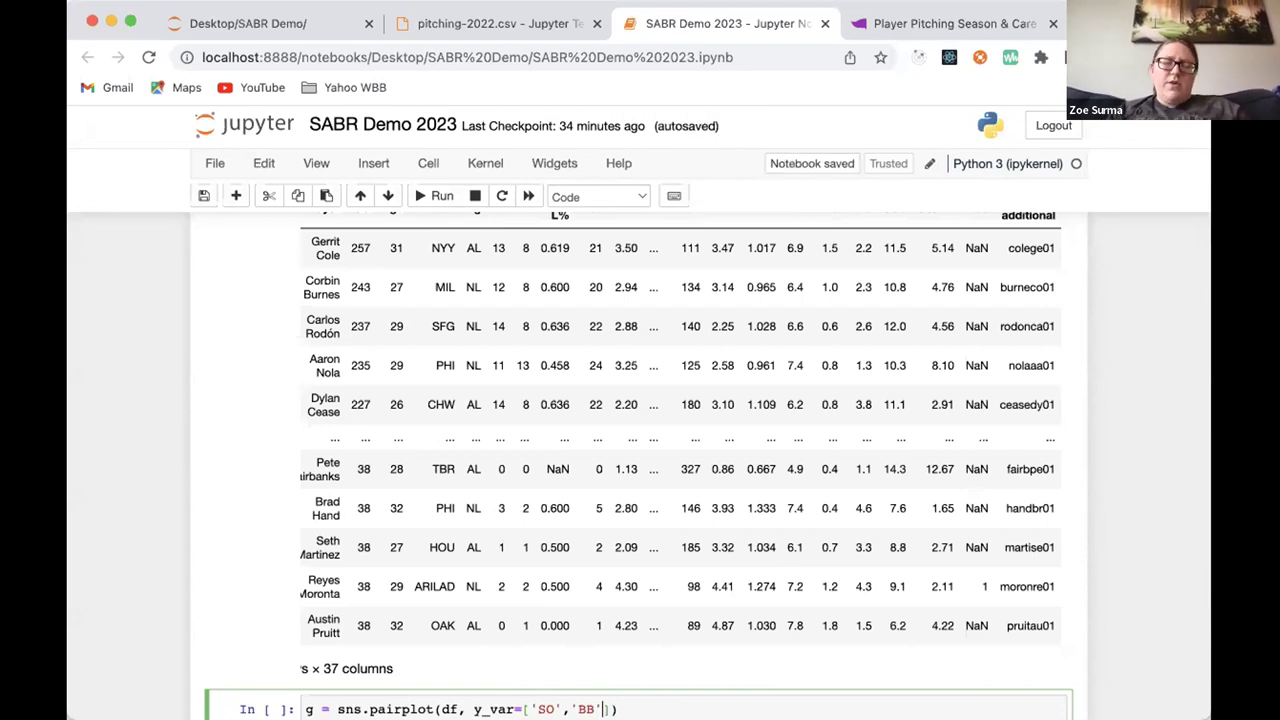
Add the argument x_var=['Age'] after y_var in the pairplot call
scroll(640, 465, down, 1)
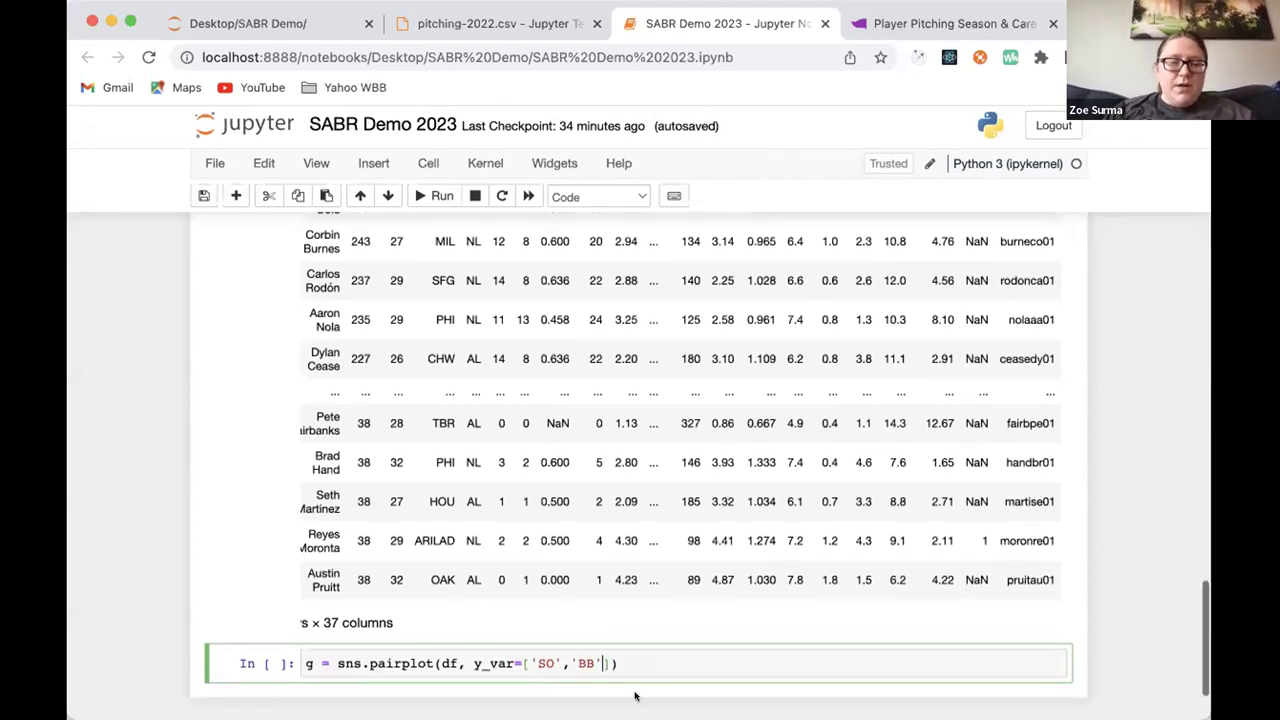
text(,)
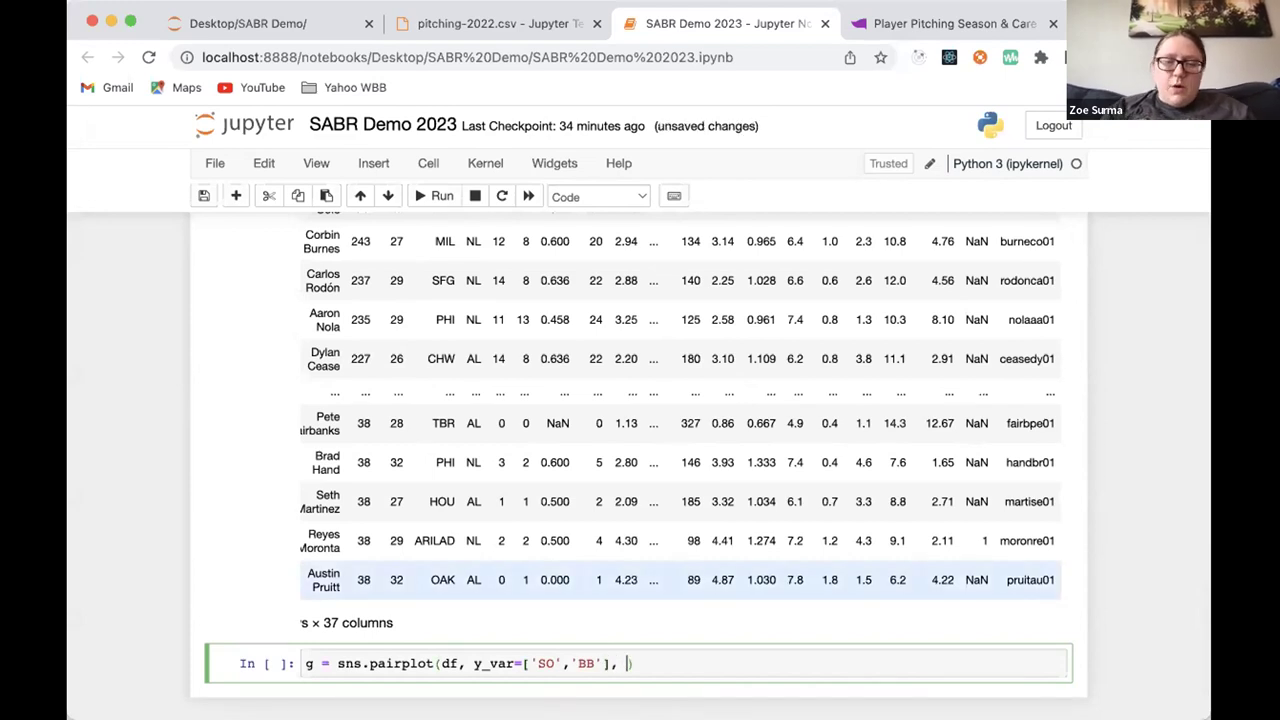
text( x_var)
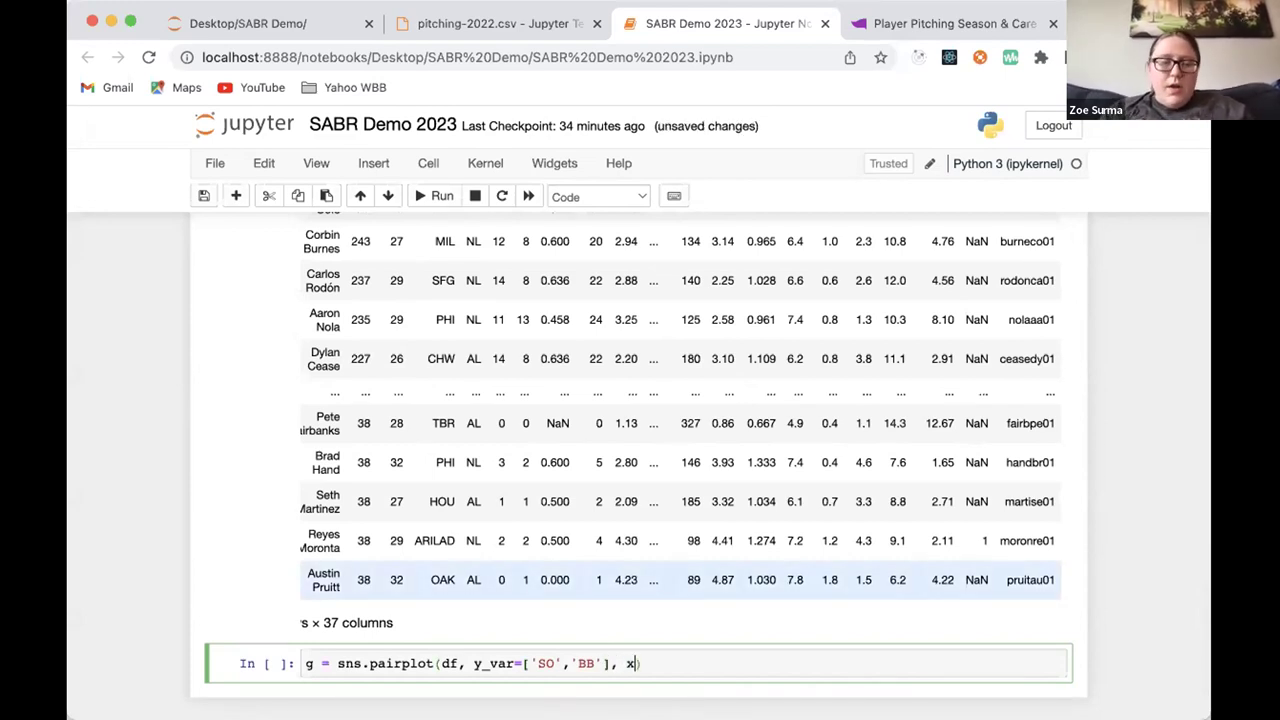
text(=[)
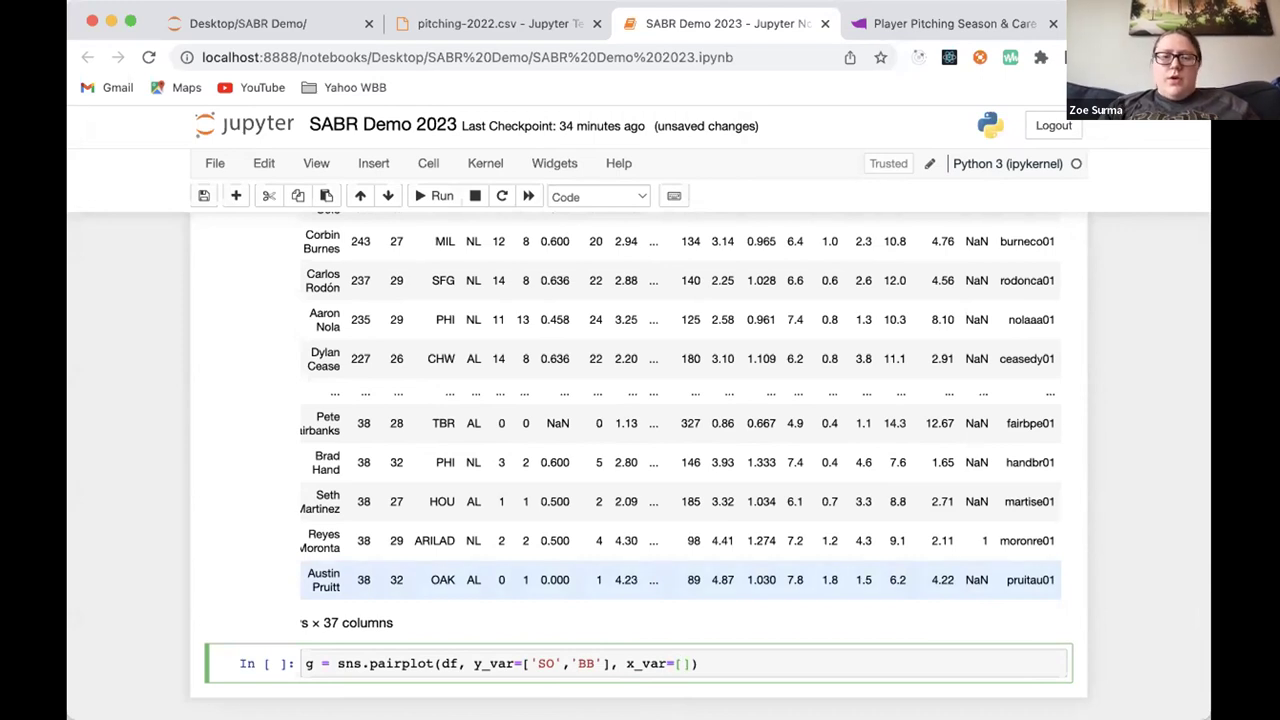
text(')
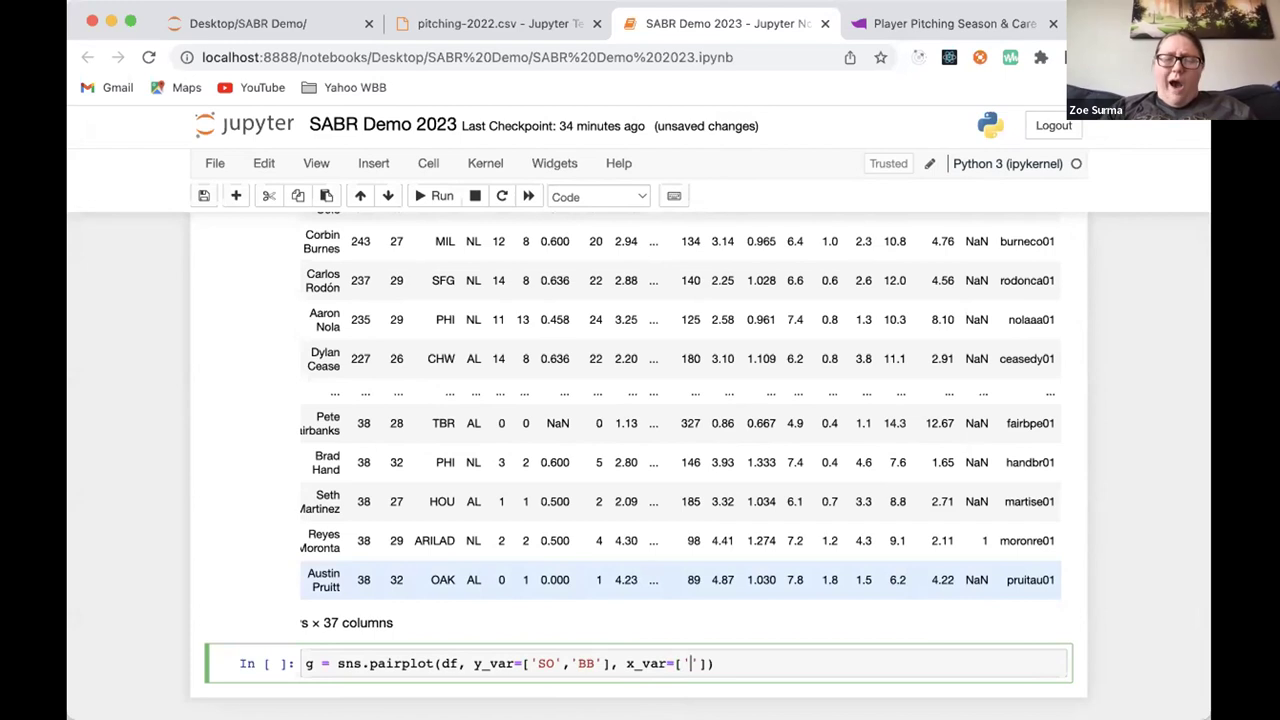
text(A)
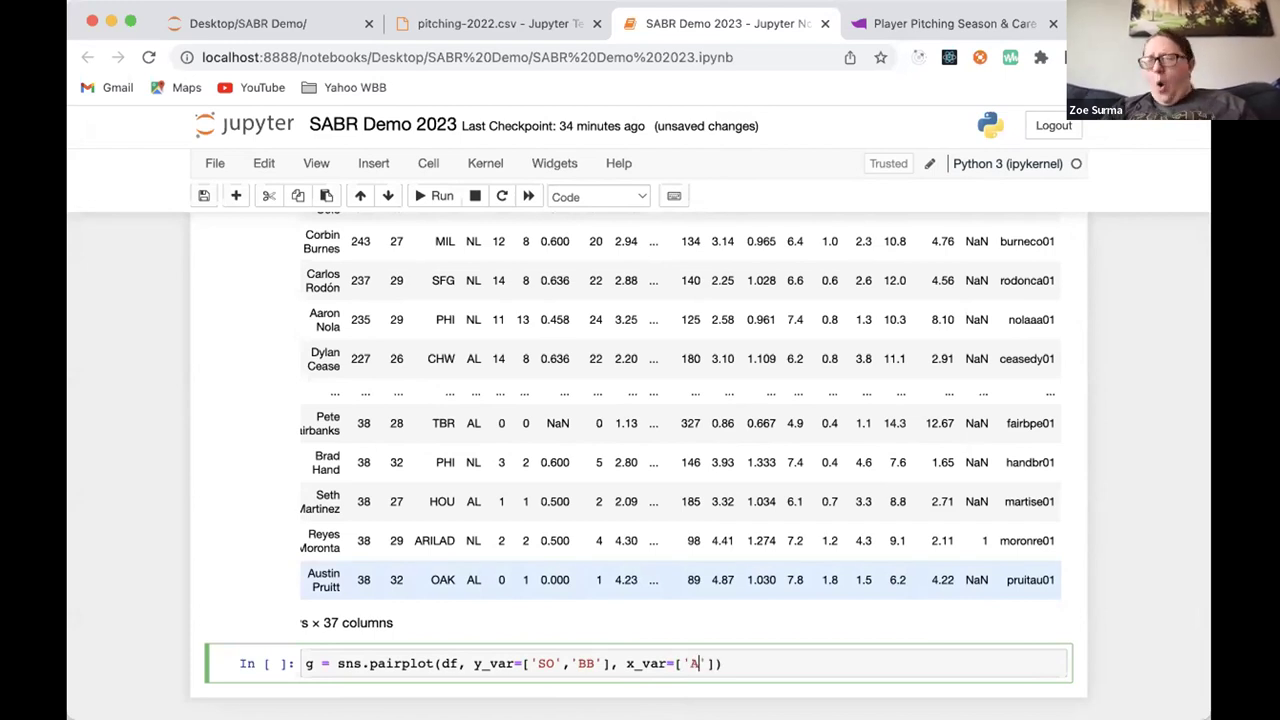
text(fe)
key(Left)
key(BackSpace)
text(g)
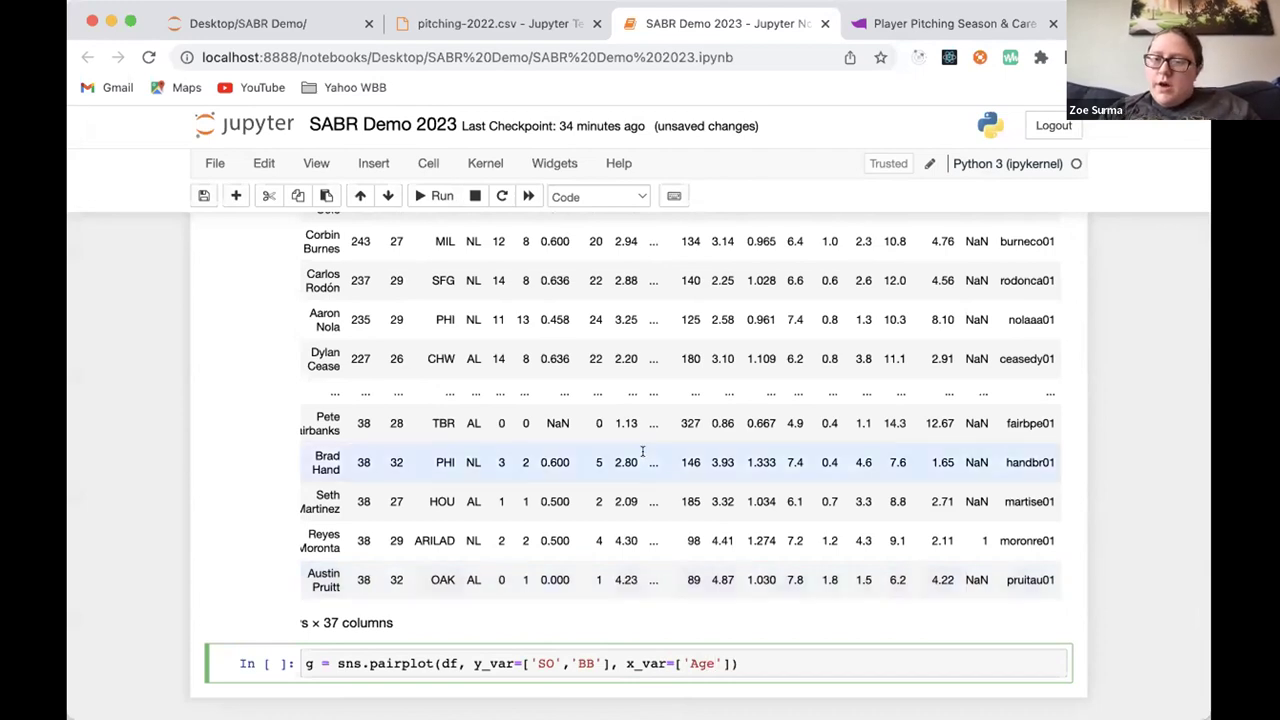
Check the data frame's columns and add 'G' after 'Age' in the x_var list
scroll(650, 455, up, 5)
scroll(643, 456, down, 5)
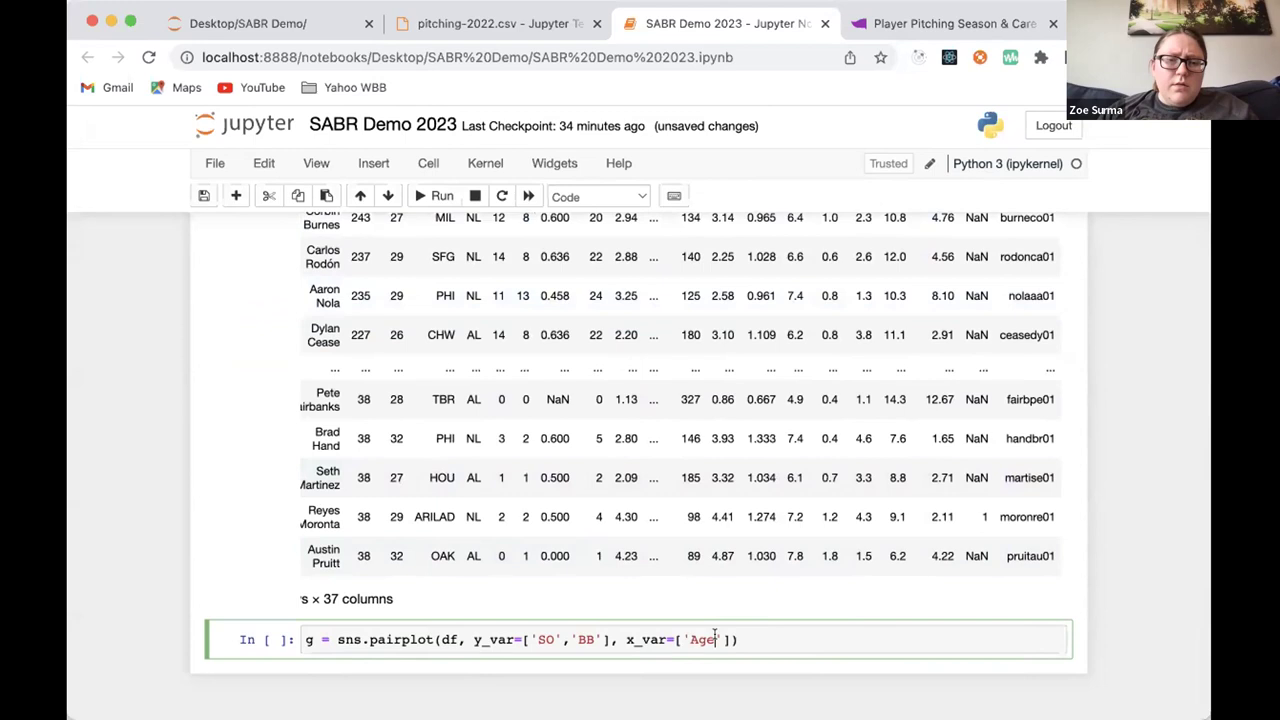
scroll(924, 494, up, 3)
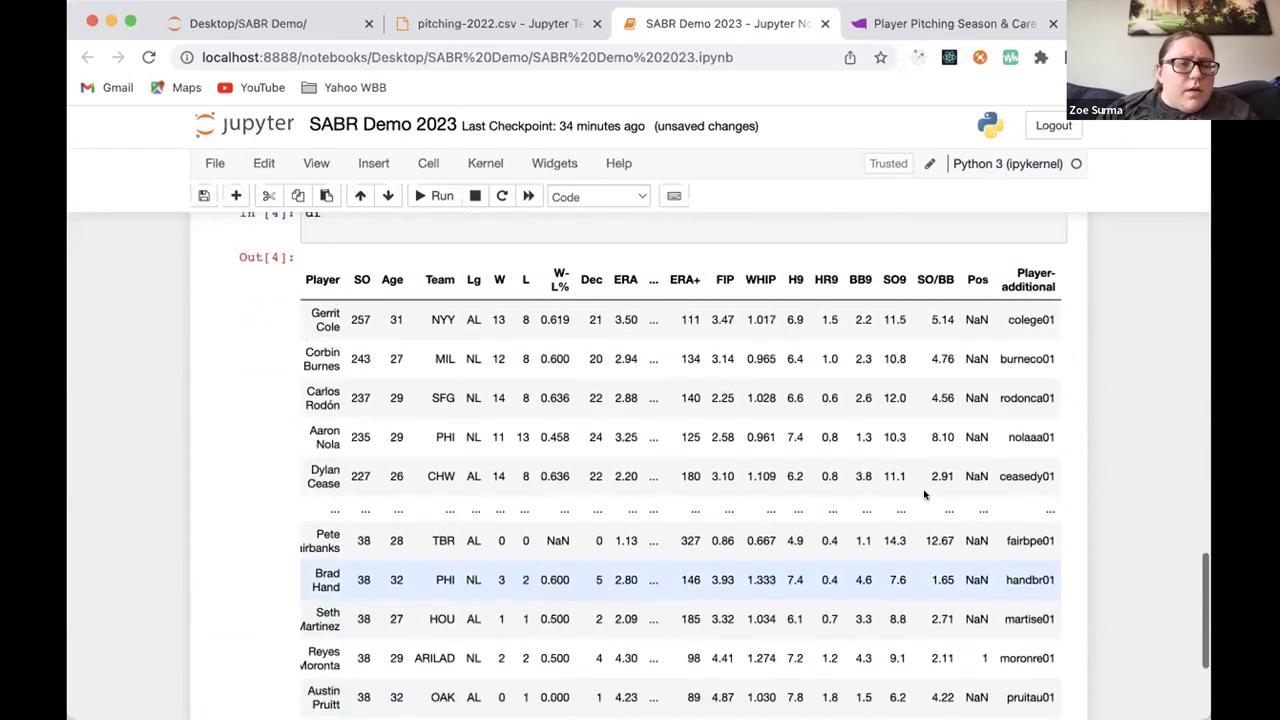
scroll(895, 455, down, 3)
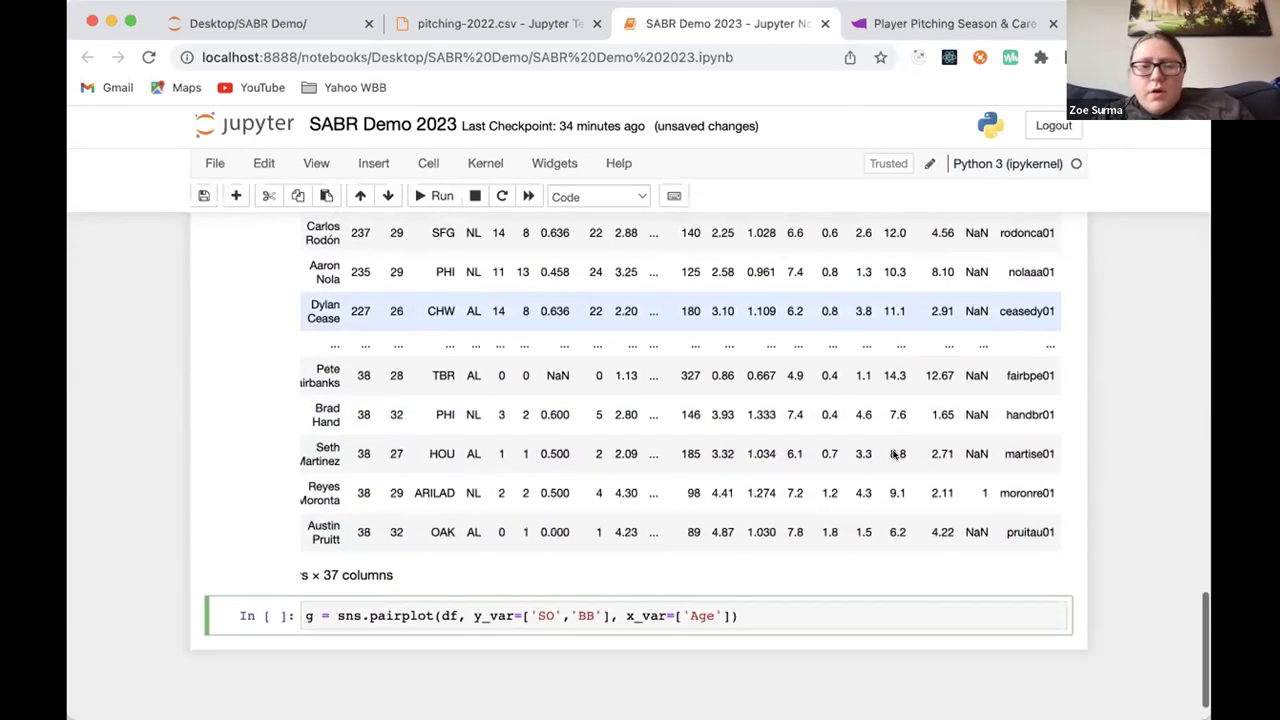
click(724, 616)
text(, 'G)
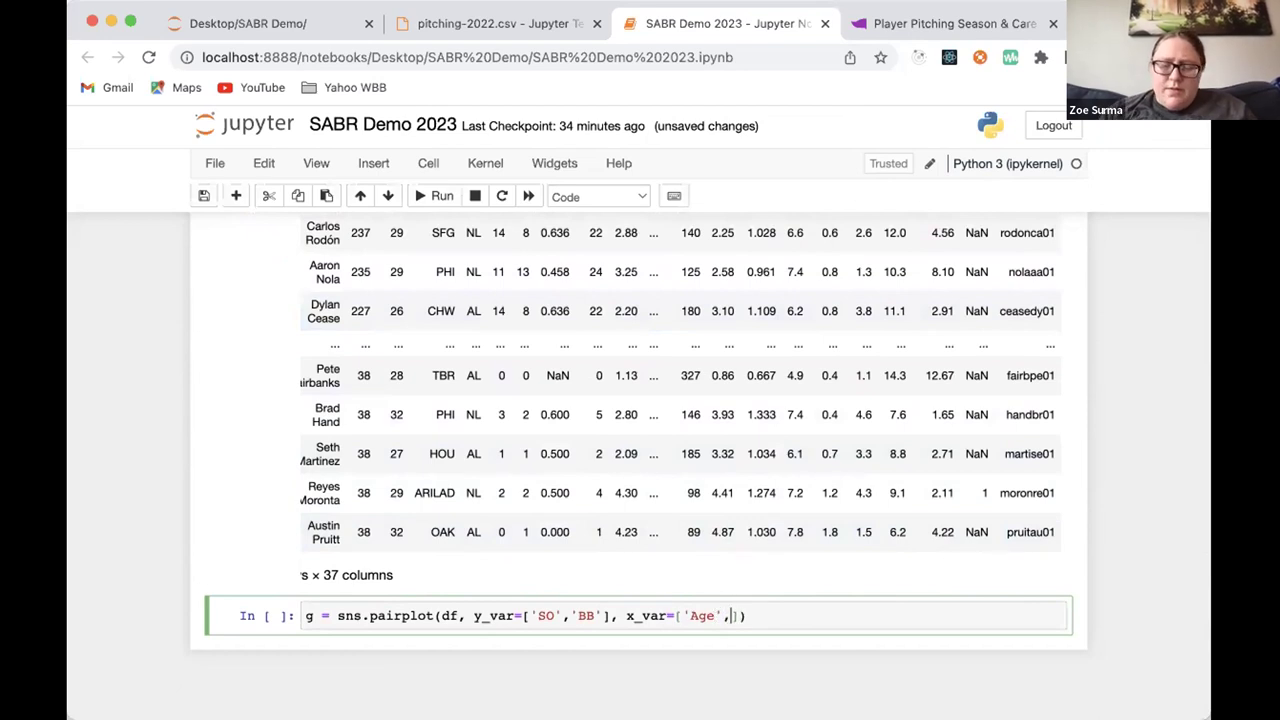
text('])
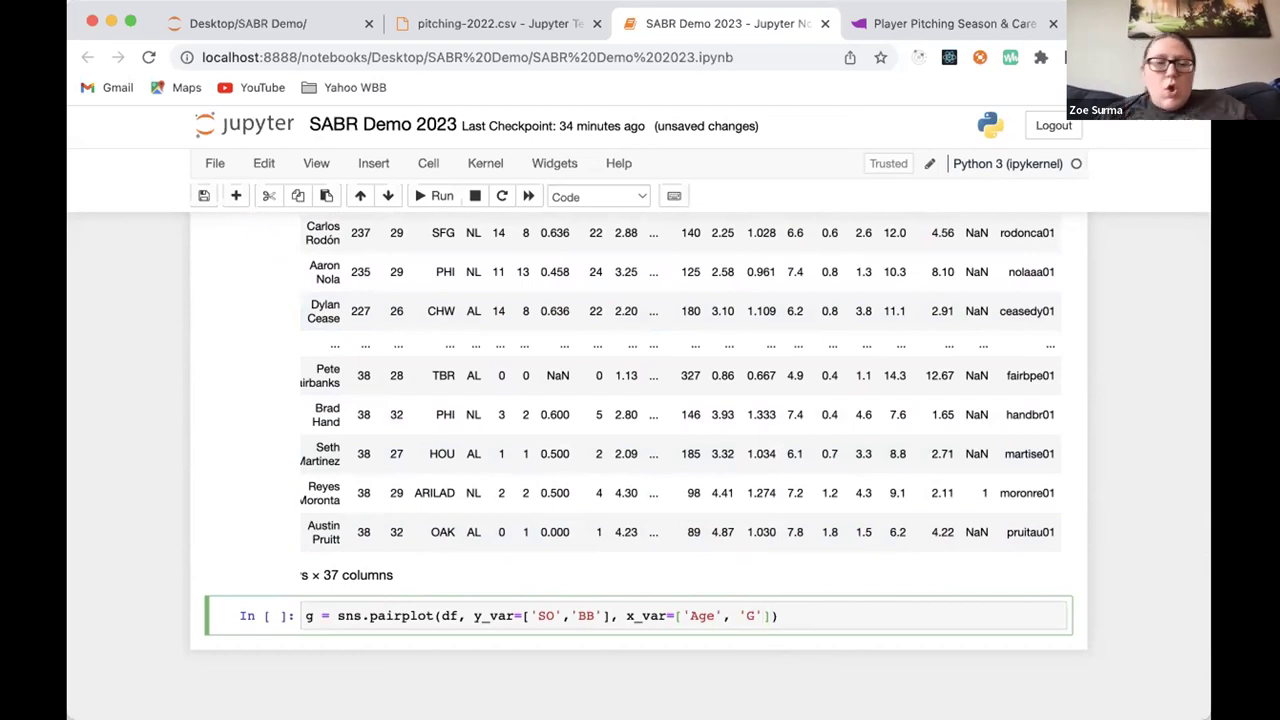
Add the argument hue='Role' after x_var in the pairplot call
text(, hue=')
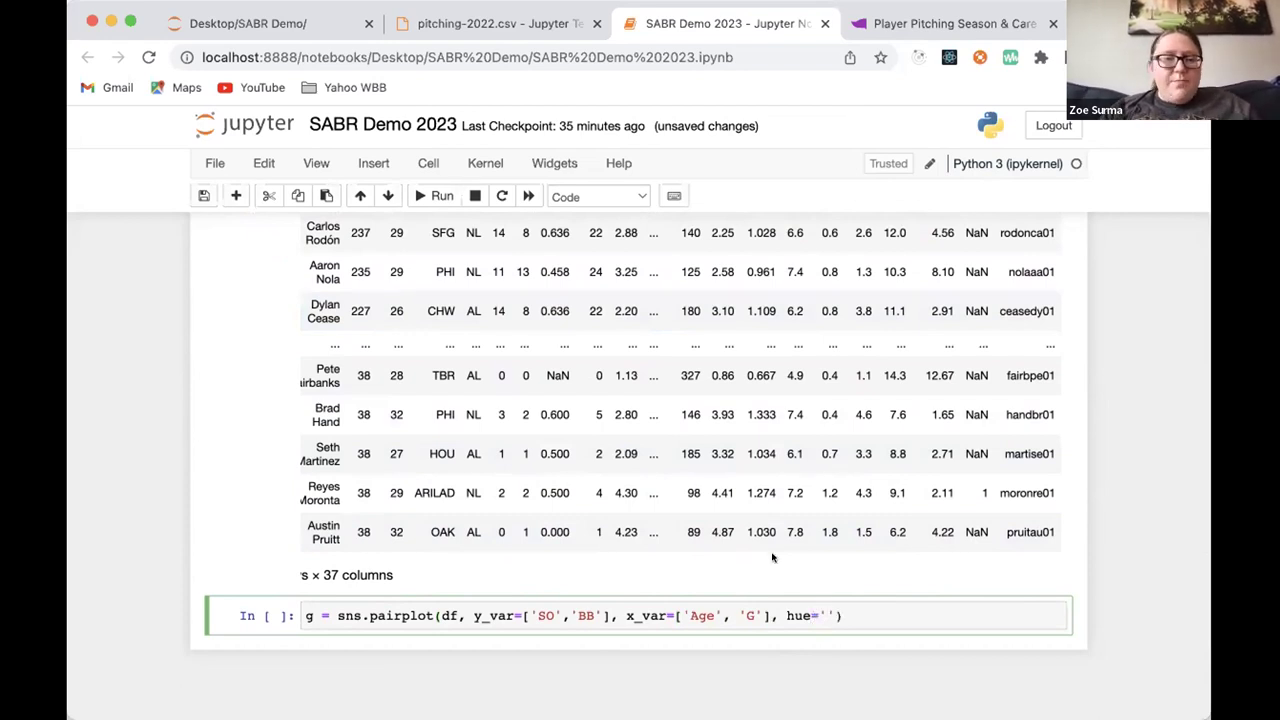
scroll(772, 557, up, 5)
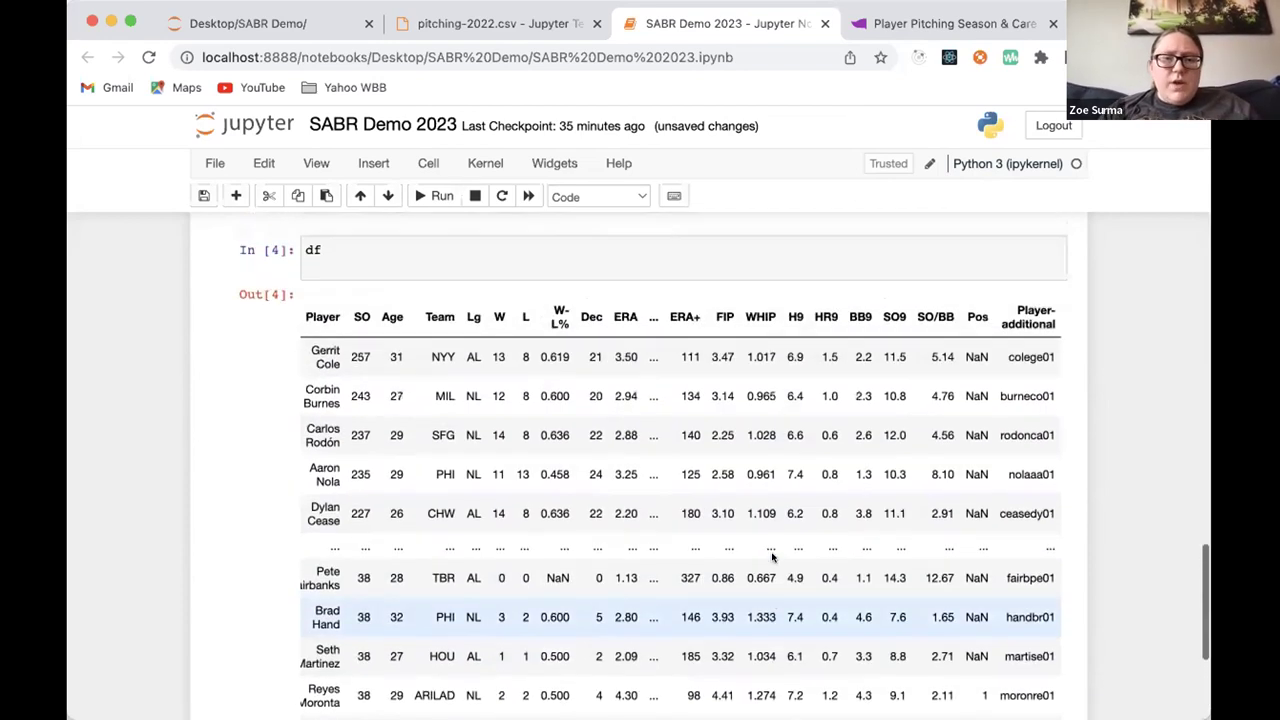
scroll(970, 455, down, 4)
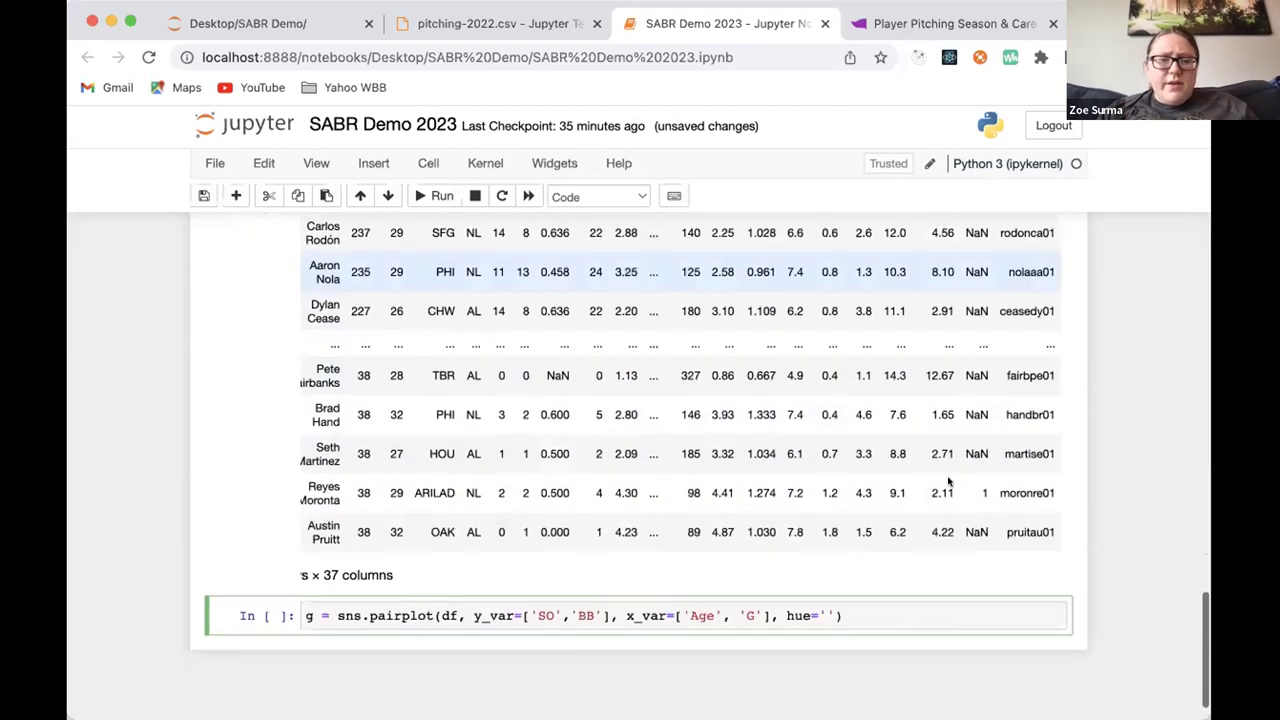
text(Role')
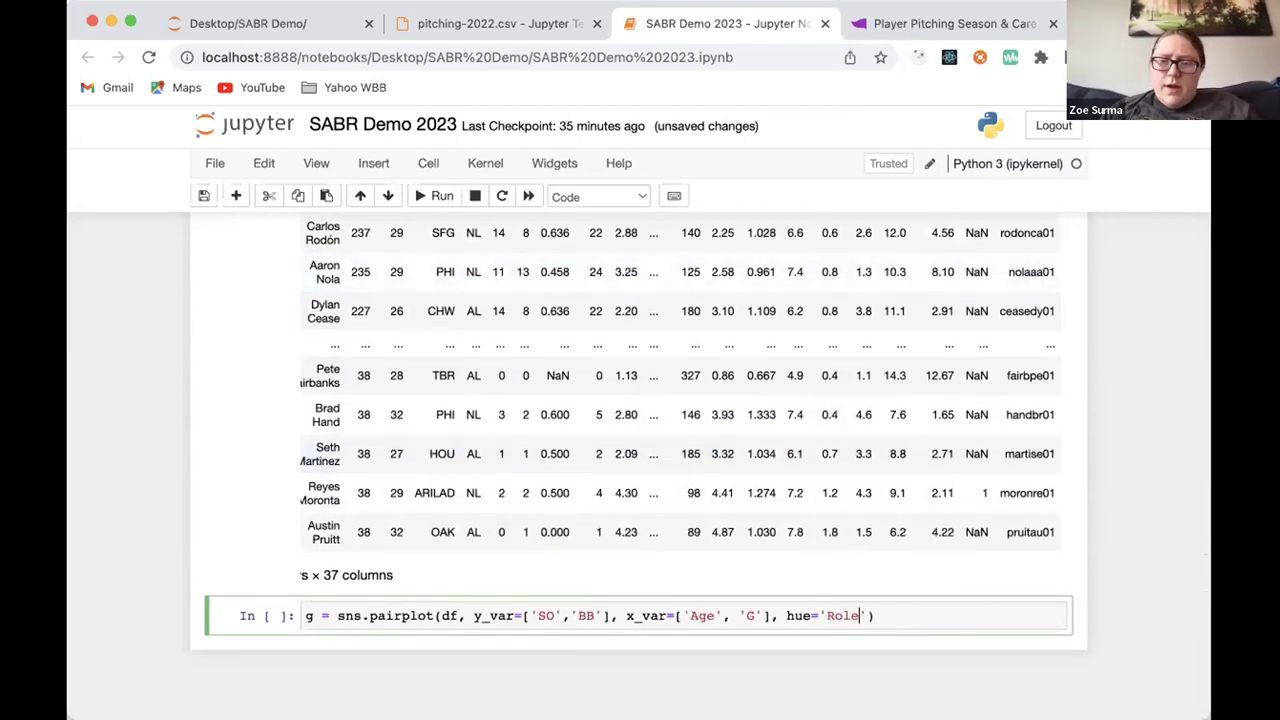
Add the argument plot_kws=['s': 10] after hue in the pairplot call
text(, )
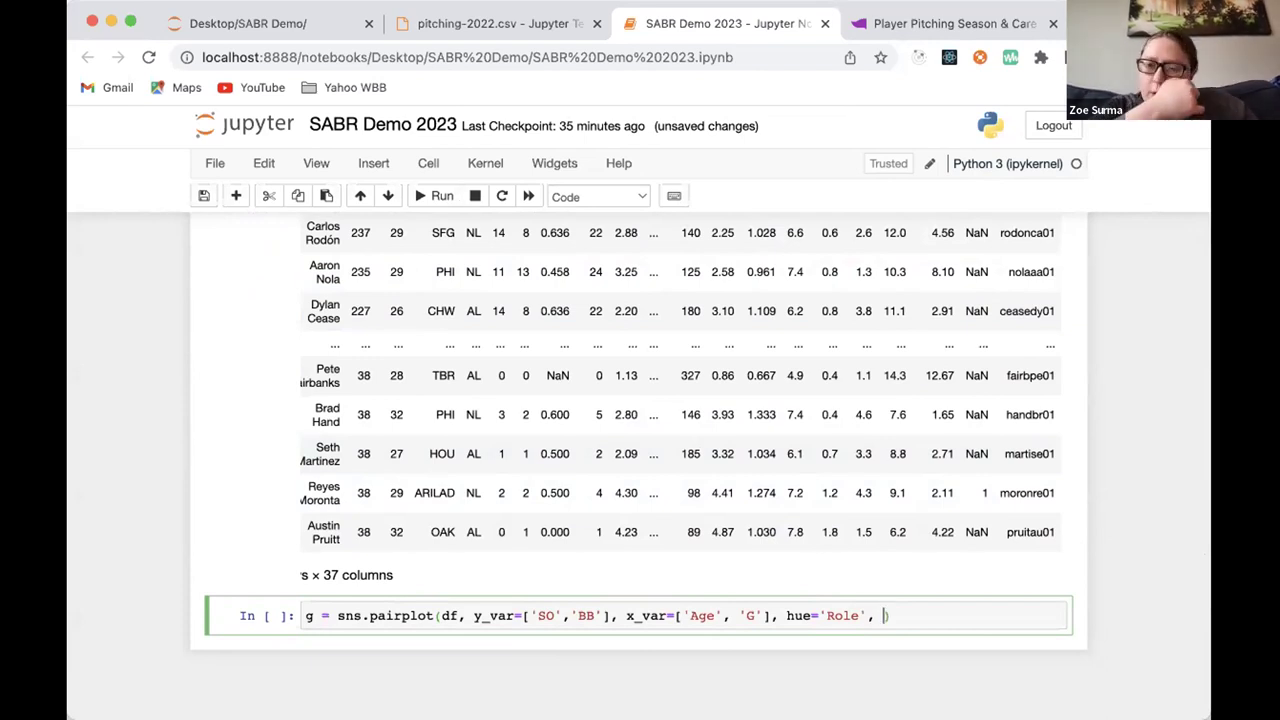
text(plot_kw)
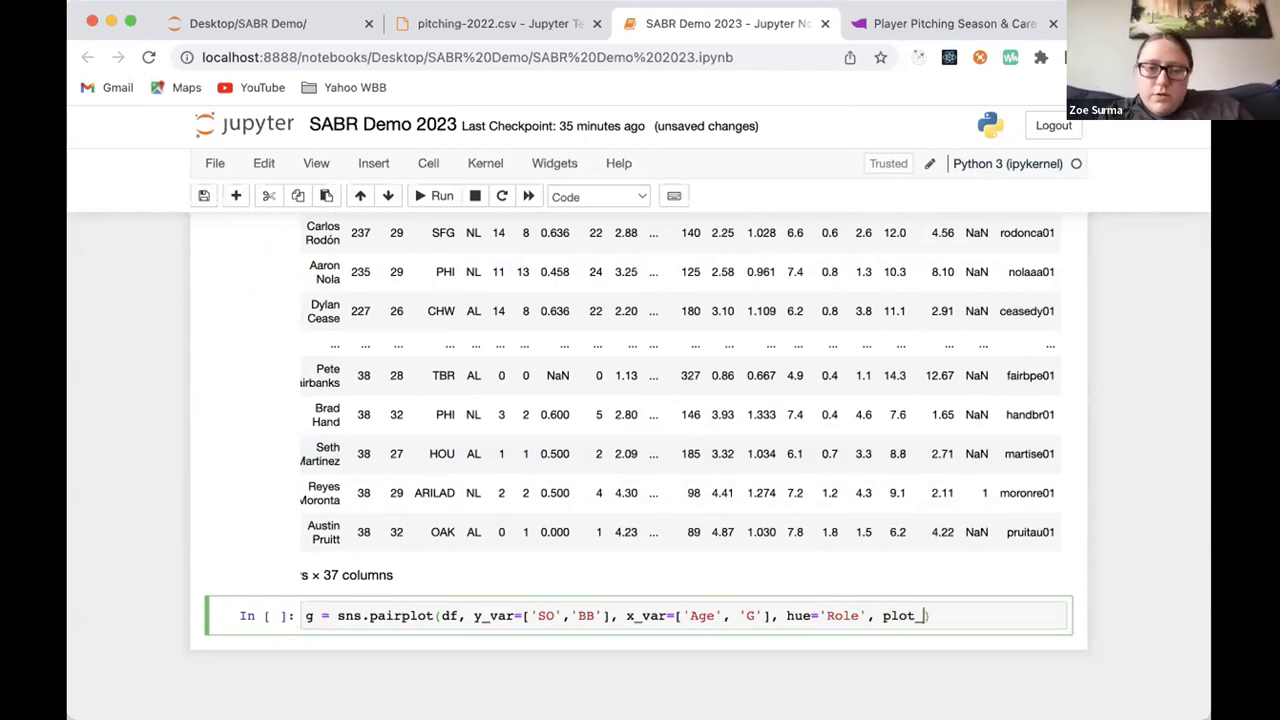
text(s=)
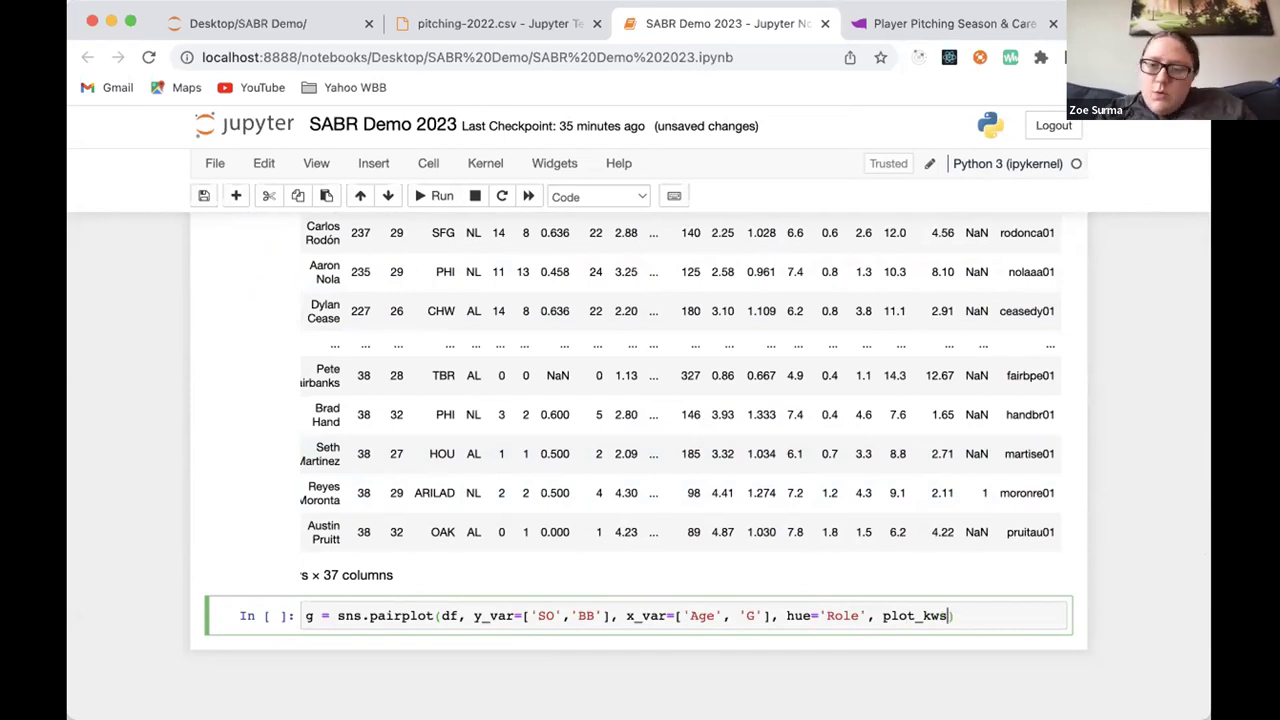
text({)
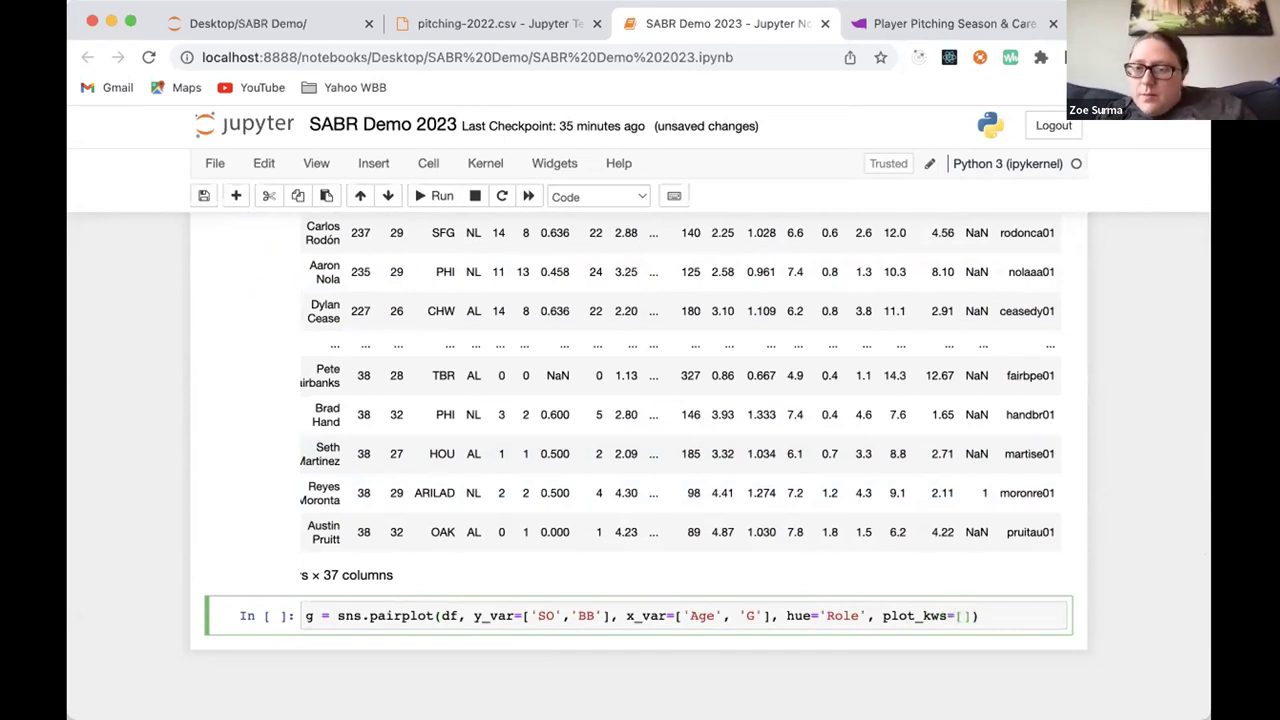
text('s': 10)
key(Left)
key(Left)
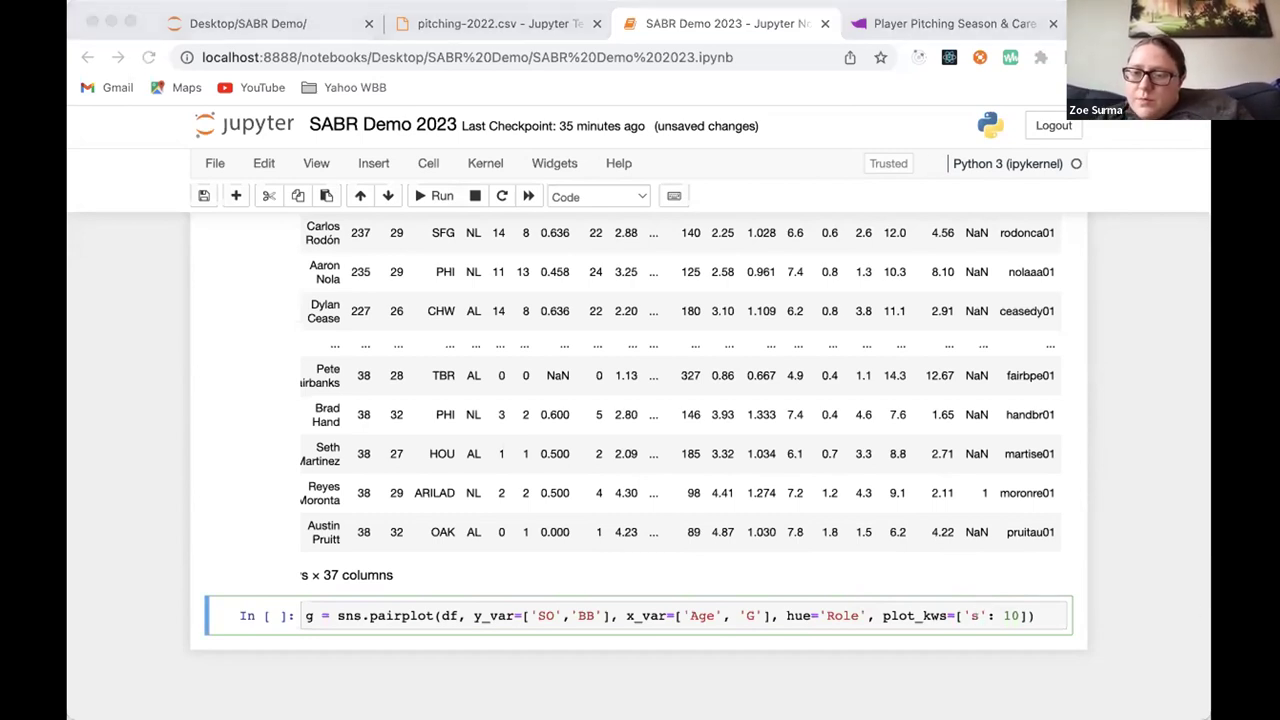
Replace the square brackets around the plot_kws value with curly braces, making {'s': 10}, and run the cell
click(965, 615)
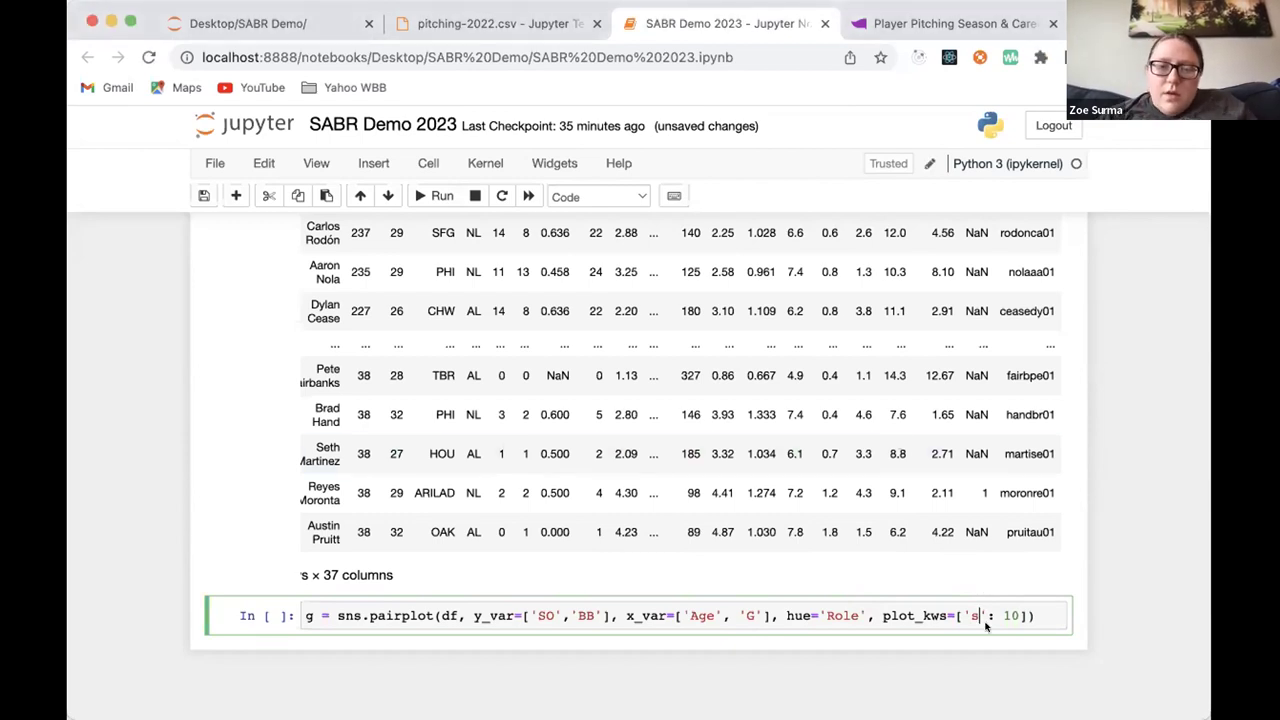
key(BackSpace)
text({)
key(End)
key(Left)
key(Left)
key(BackSpace)
text(})
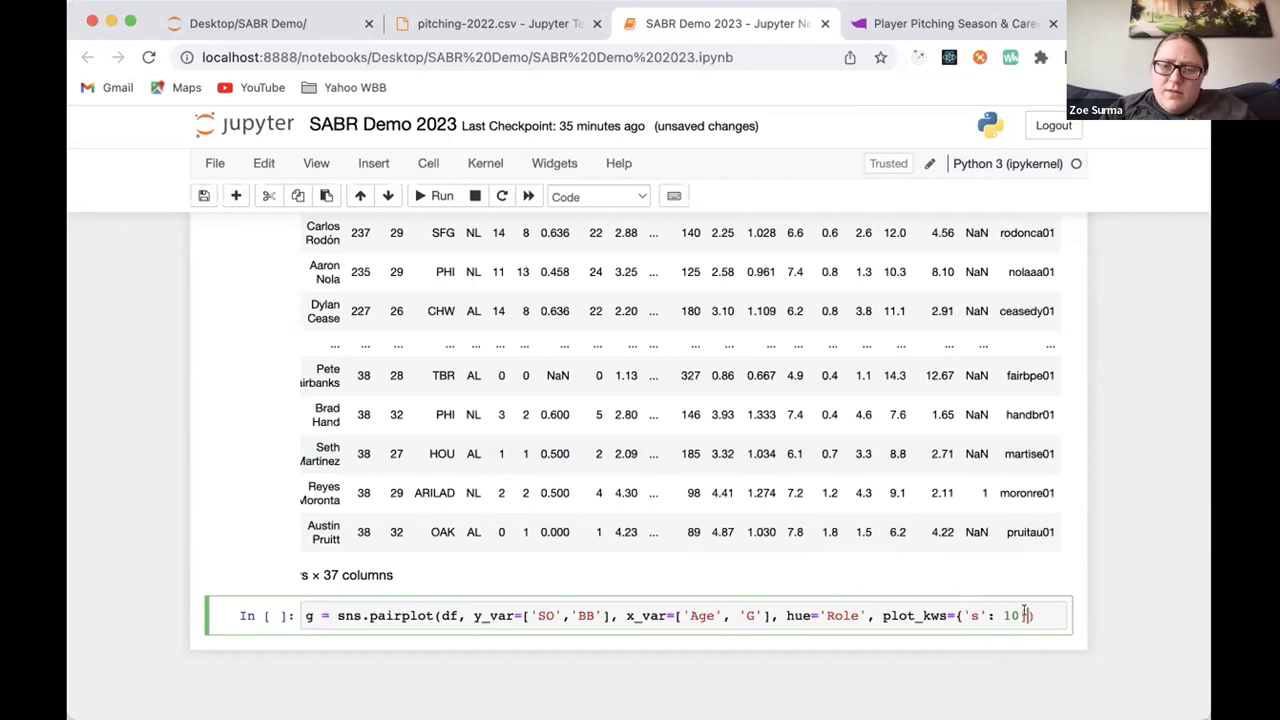
text(})
key(End)
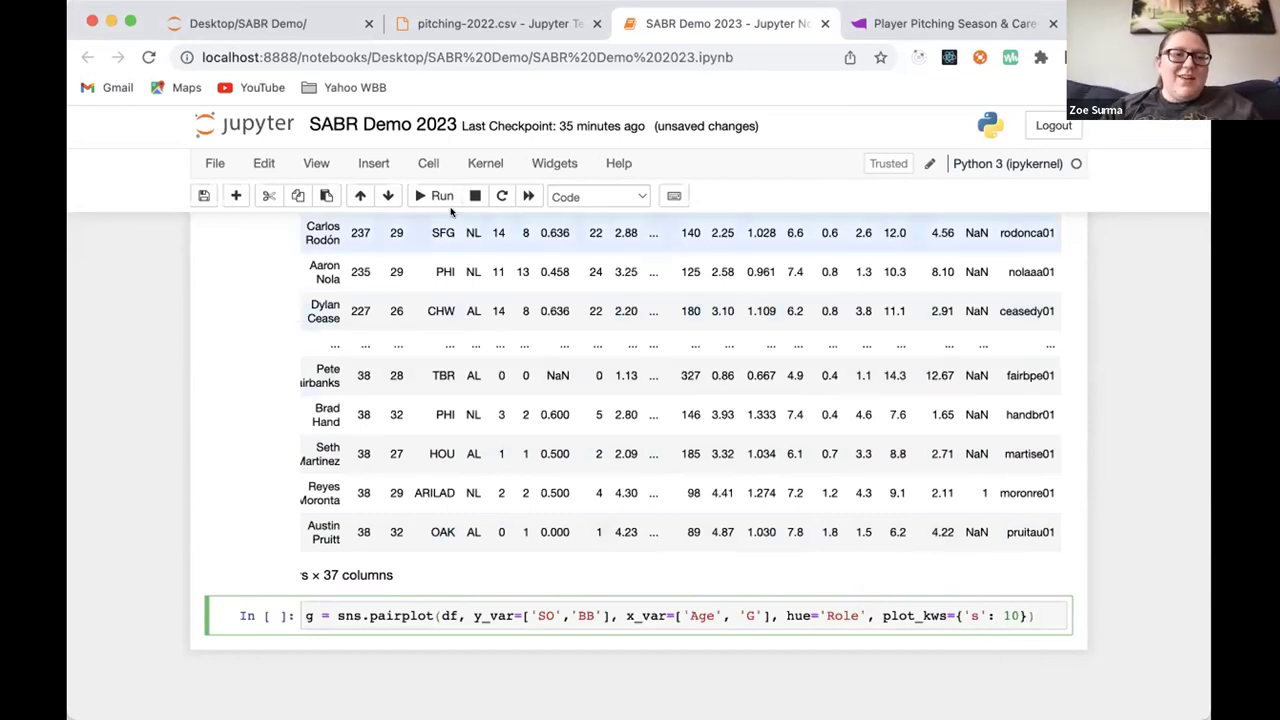
click(435, 196)
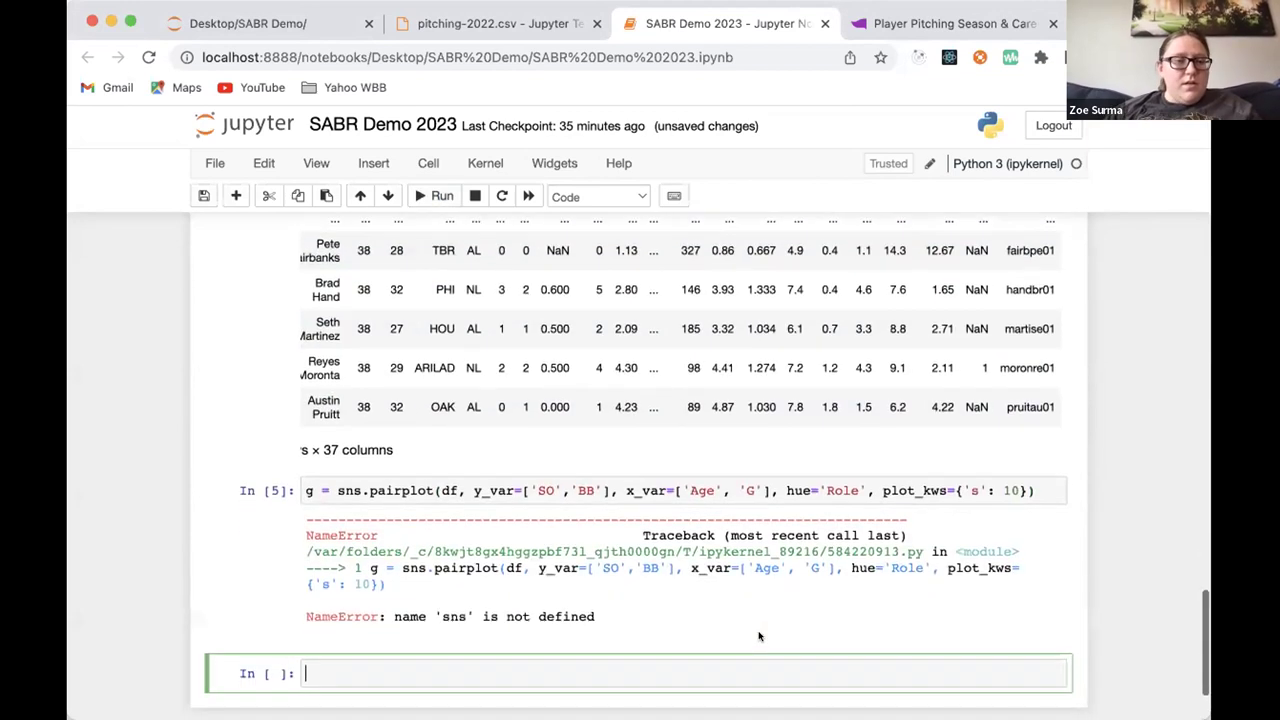
Insert the line import seaborn as sns above the pairplot call and rerun the cell
scroll(549, 500, up, 3)
scroll(549, 500, down, 3)
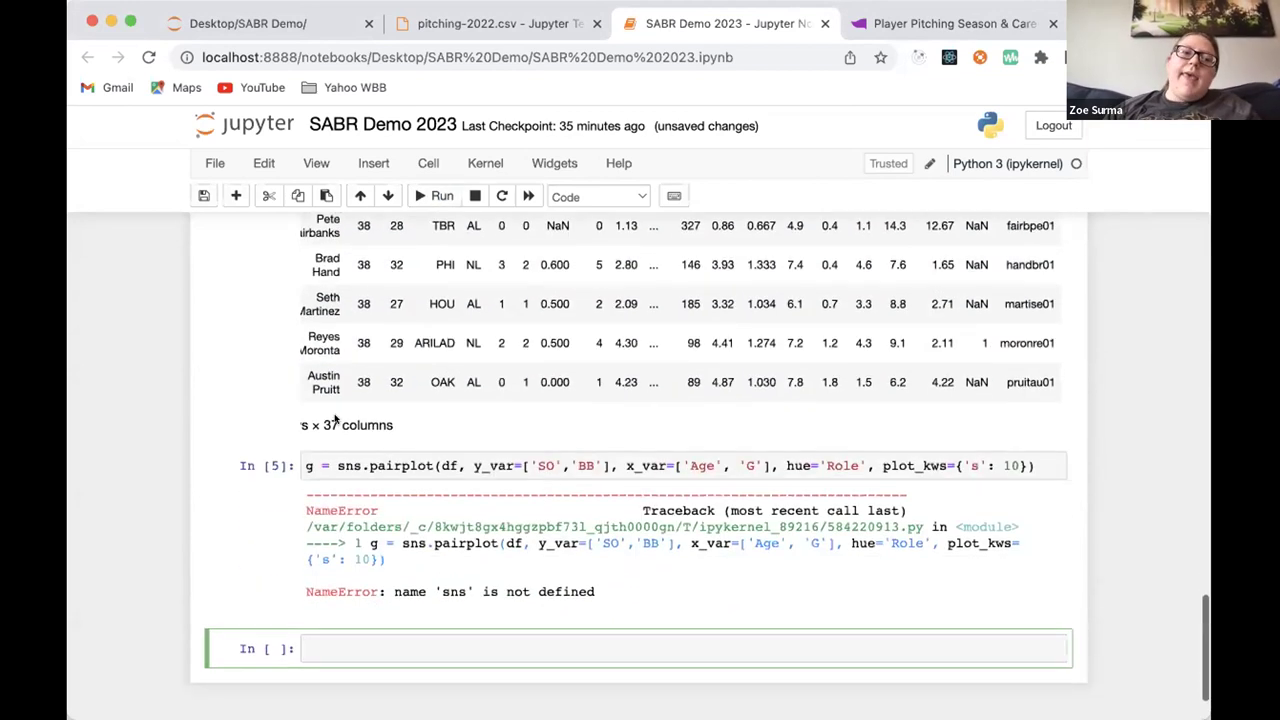
click(303, 466)
key(Return)
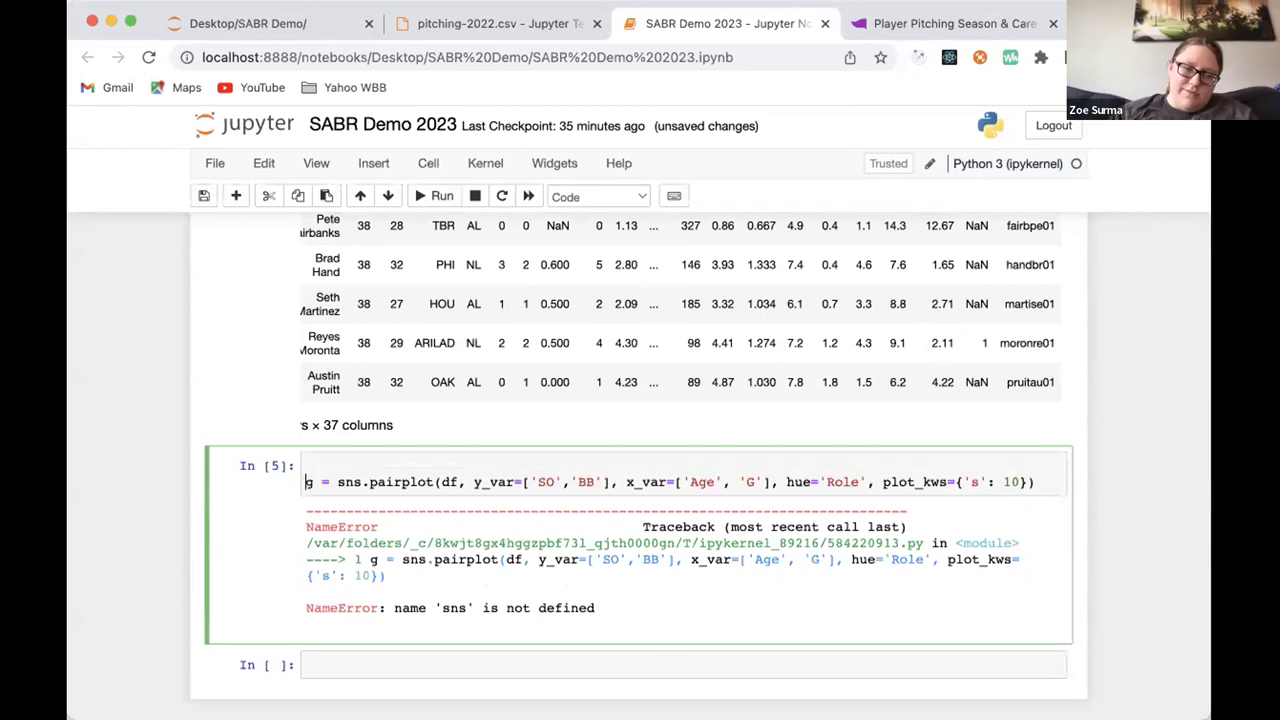
text(im)
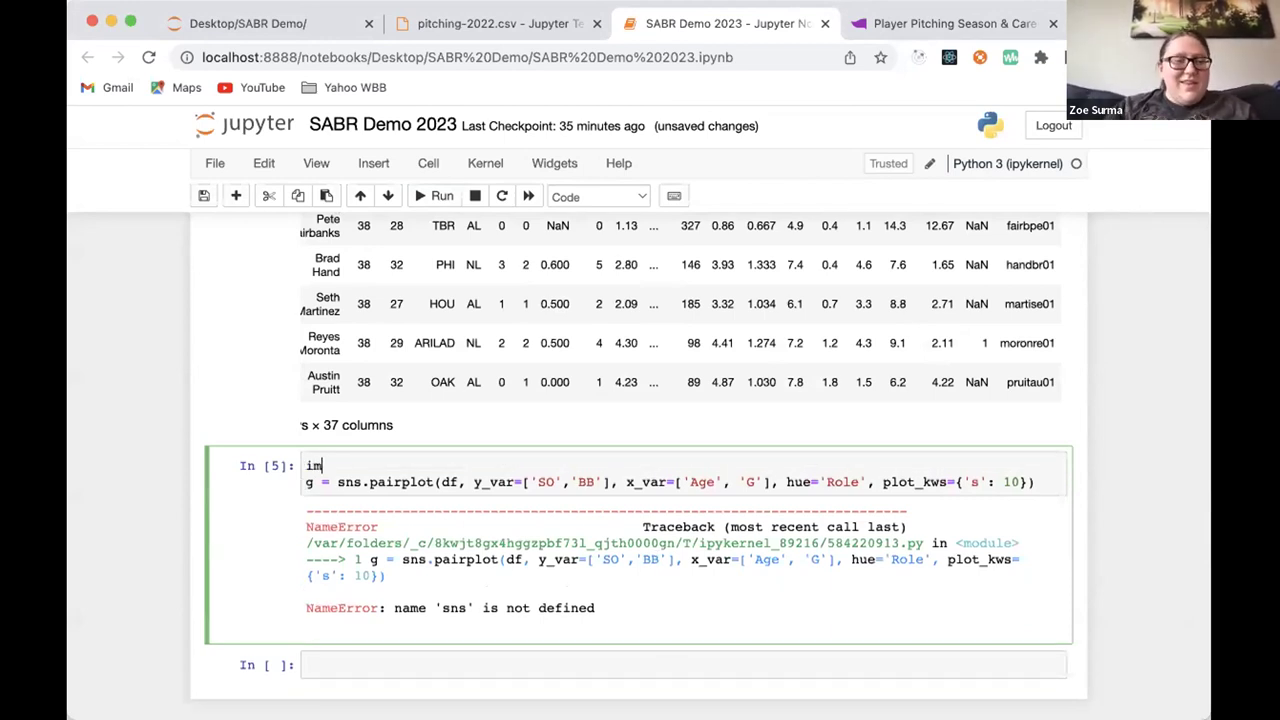
text(port se)
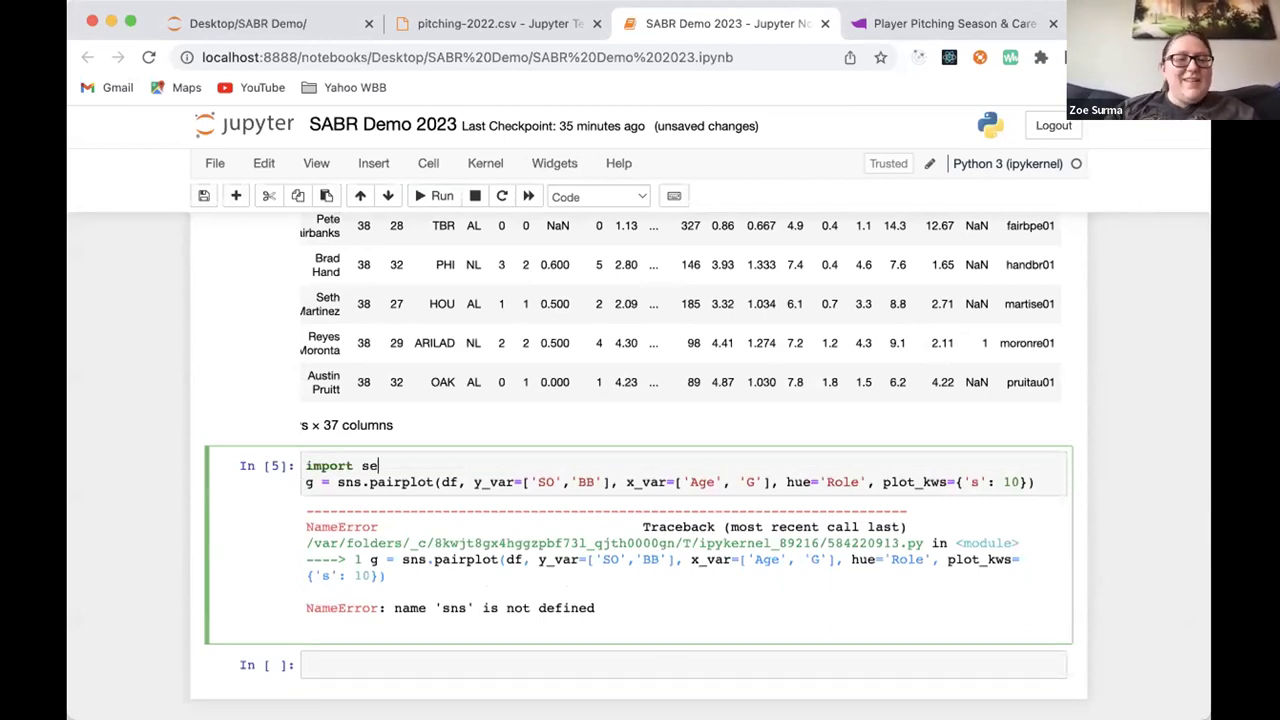
text(aborn as sns)
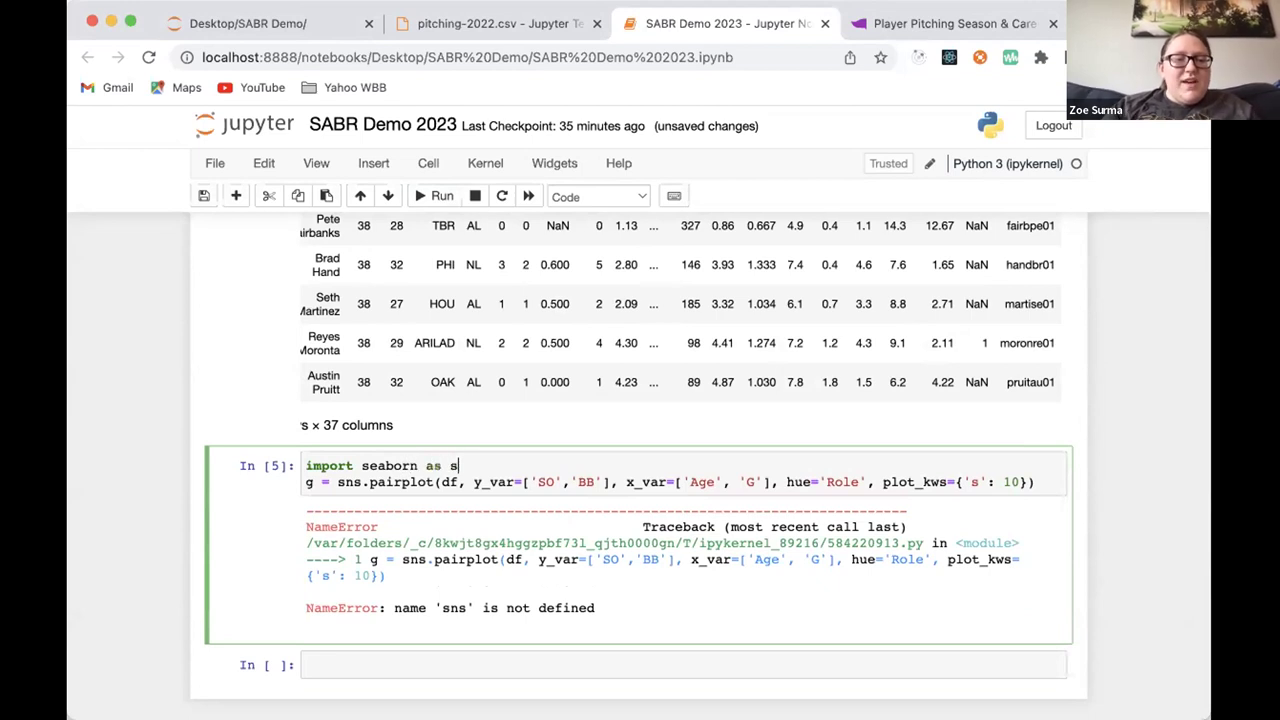
click(444, 199)
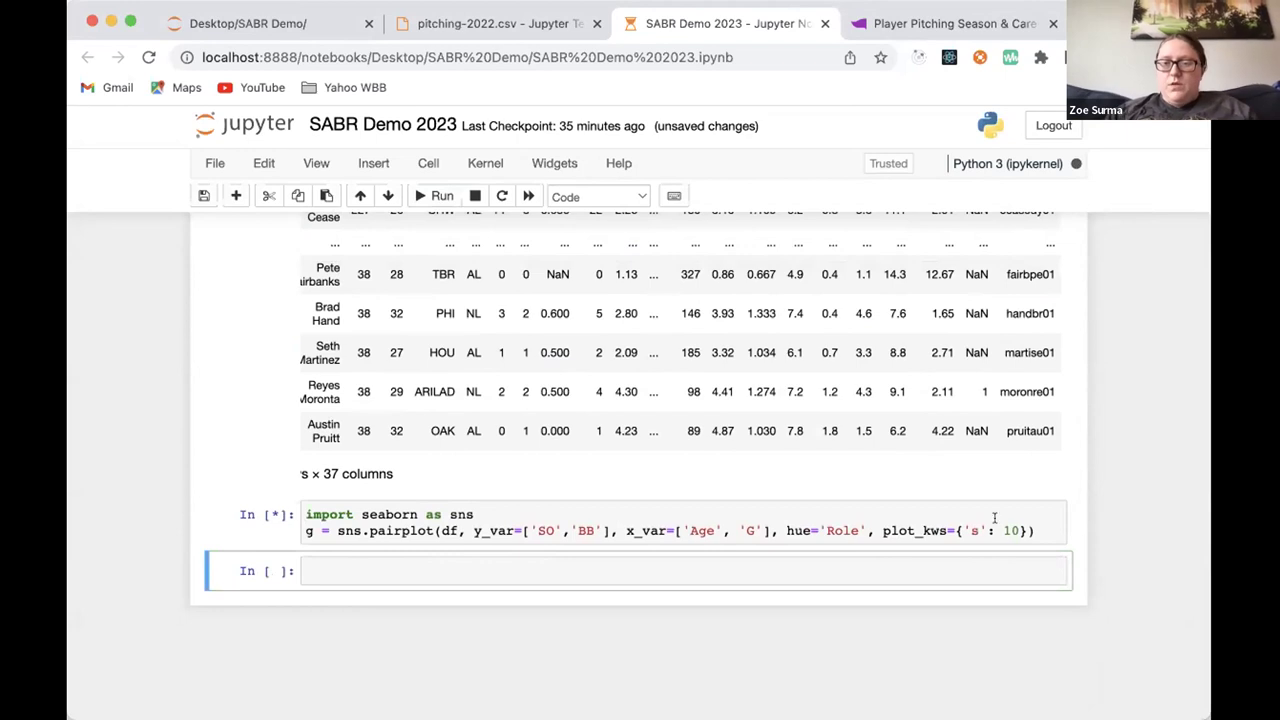
Enter g in the empty cell below the pairplot cell
click(482, 565)
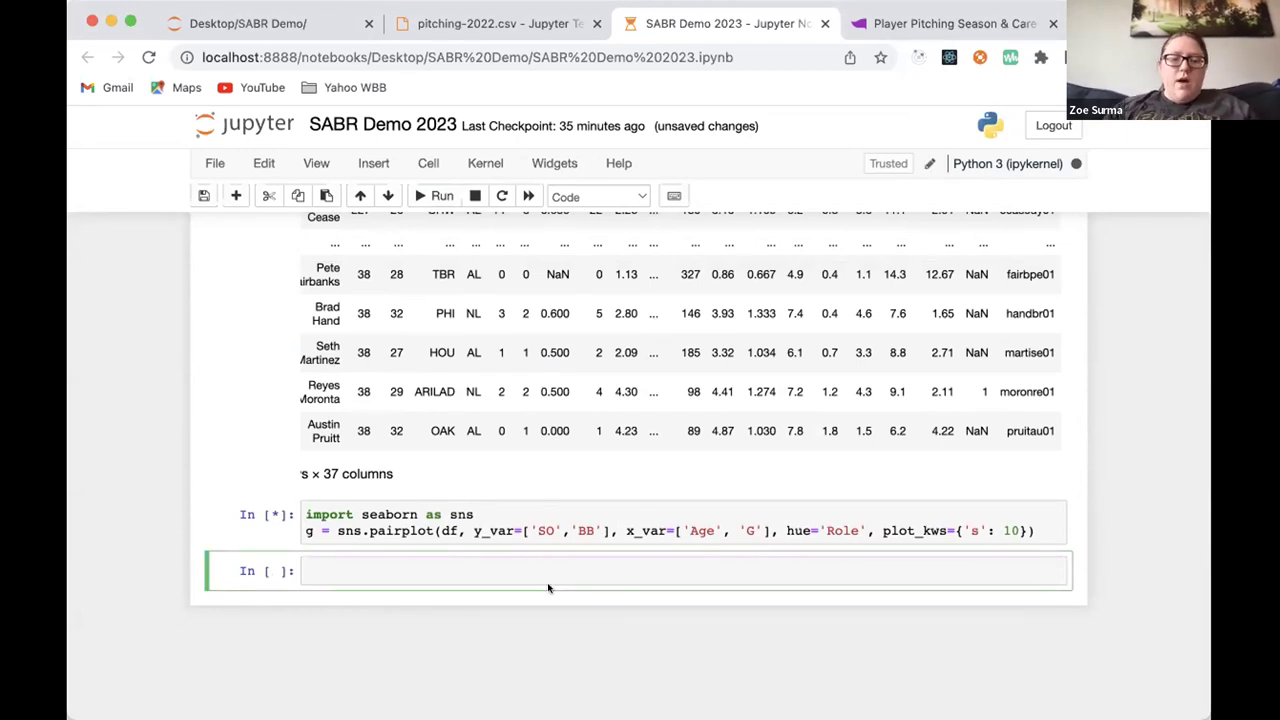
text(g)
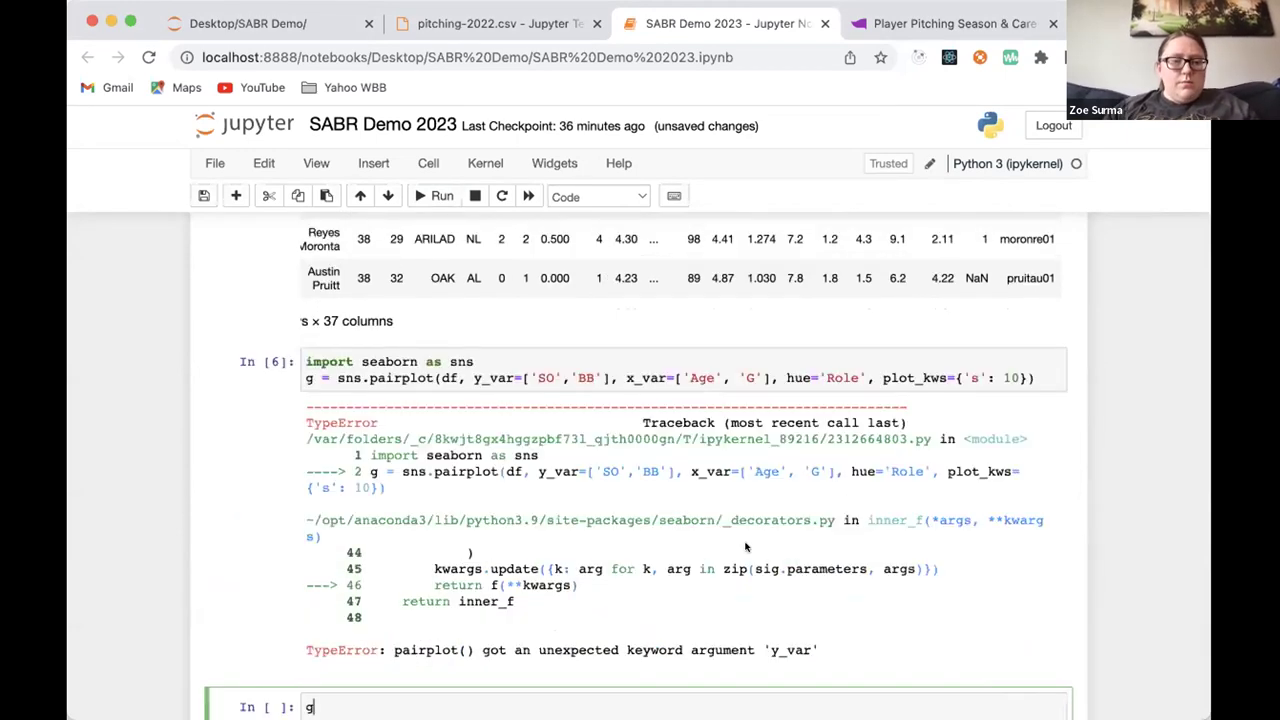
key(super+Tab)
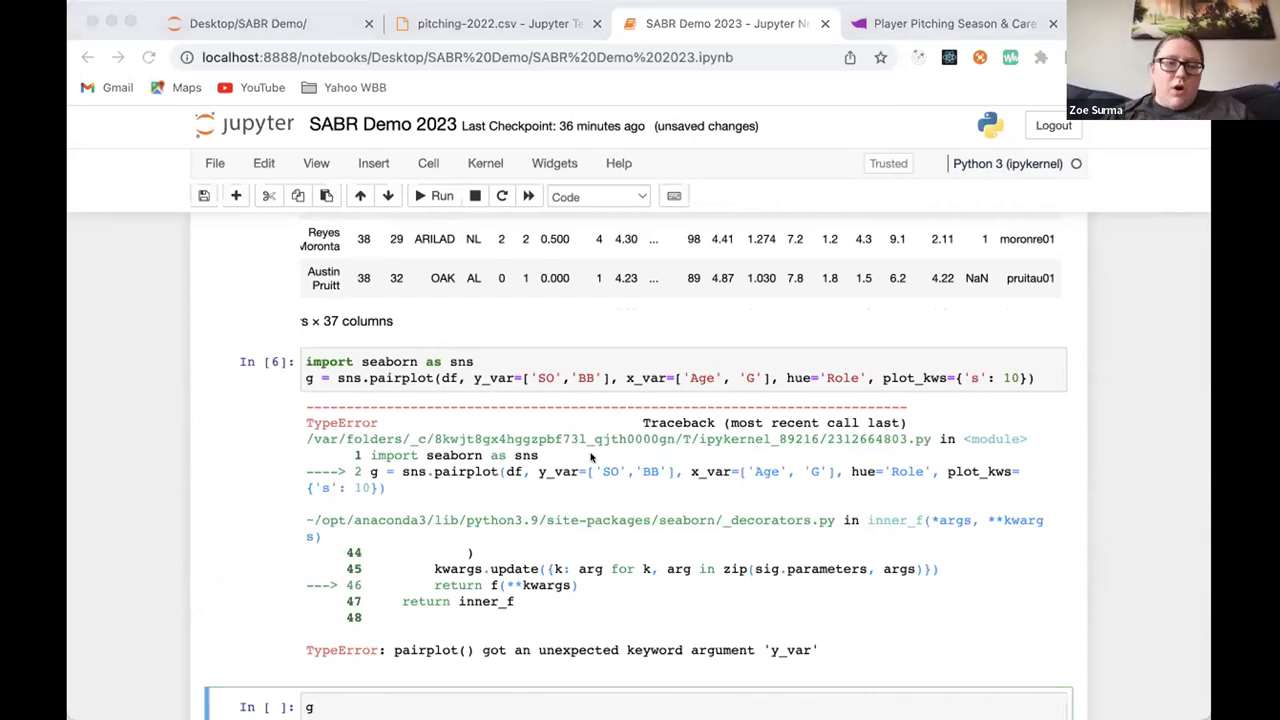
key(super+Tab)
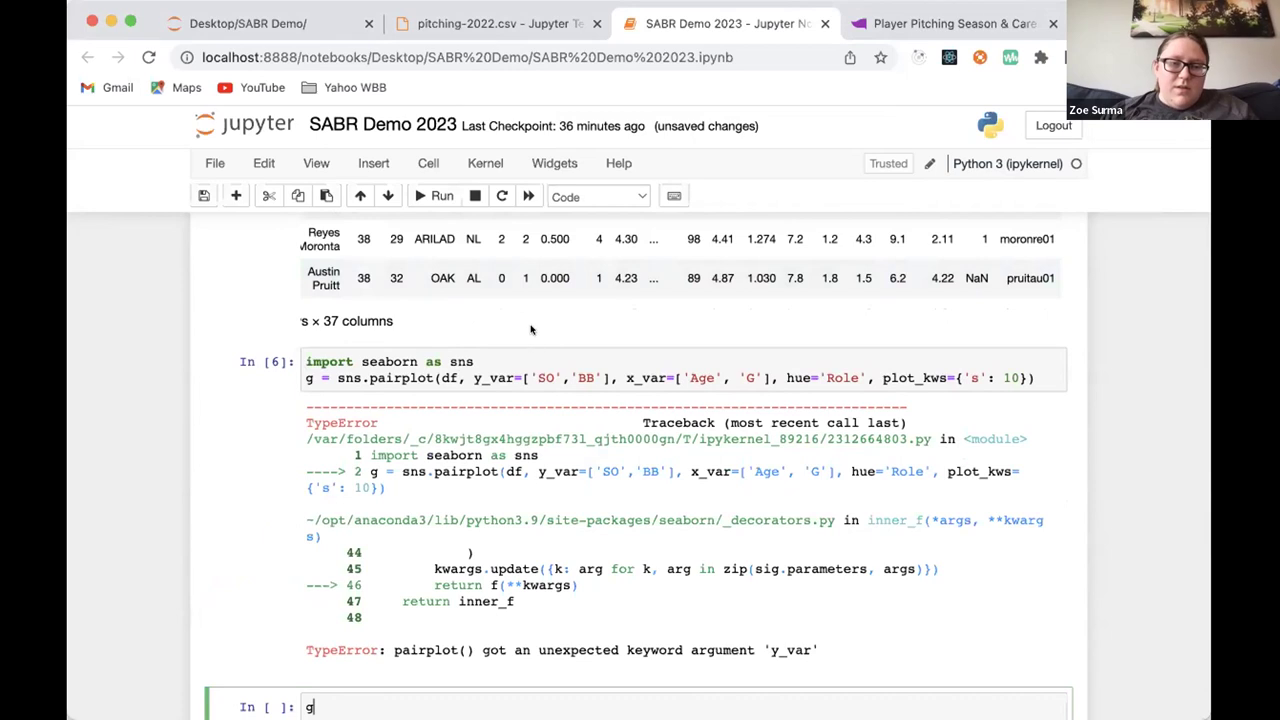
Rename the pairplot arguments y_var and x_var to y_vars and x_vars, and rerun the cell
click(514, 378)
text(sn)
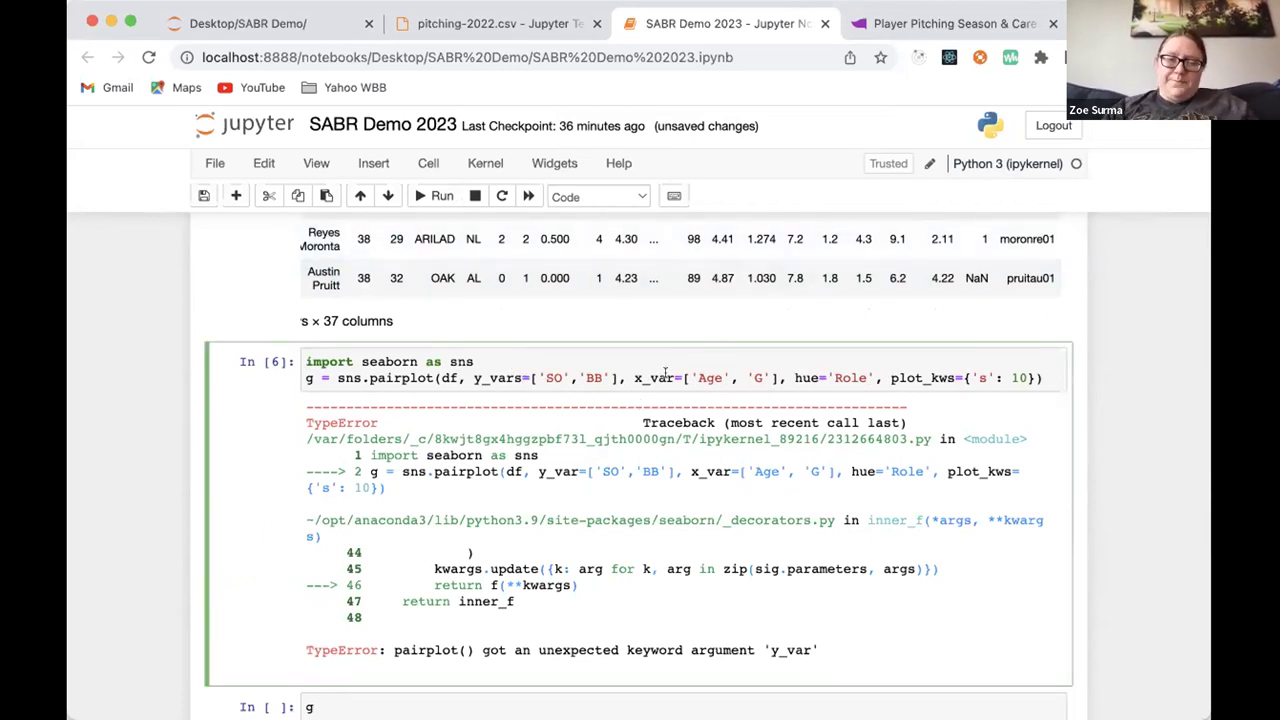
text(s)
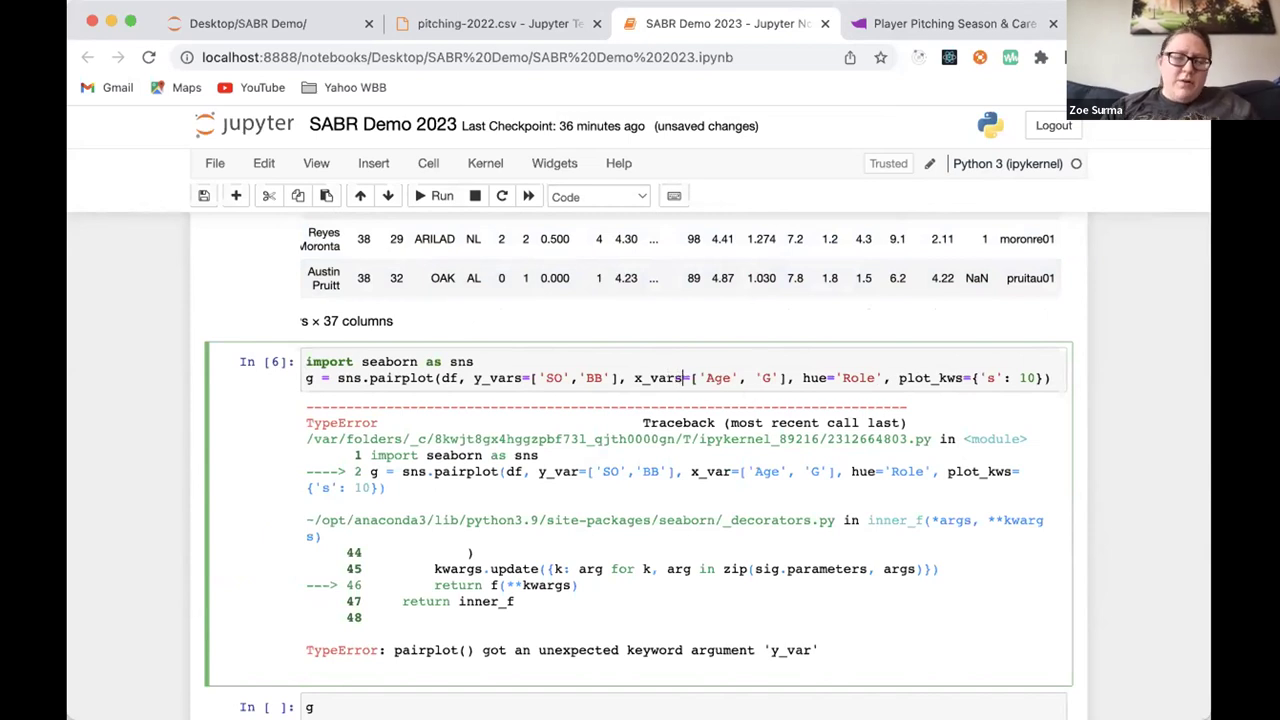
click(432, 192)
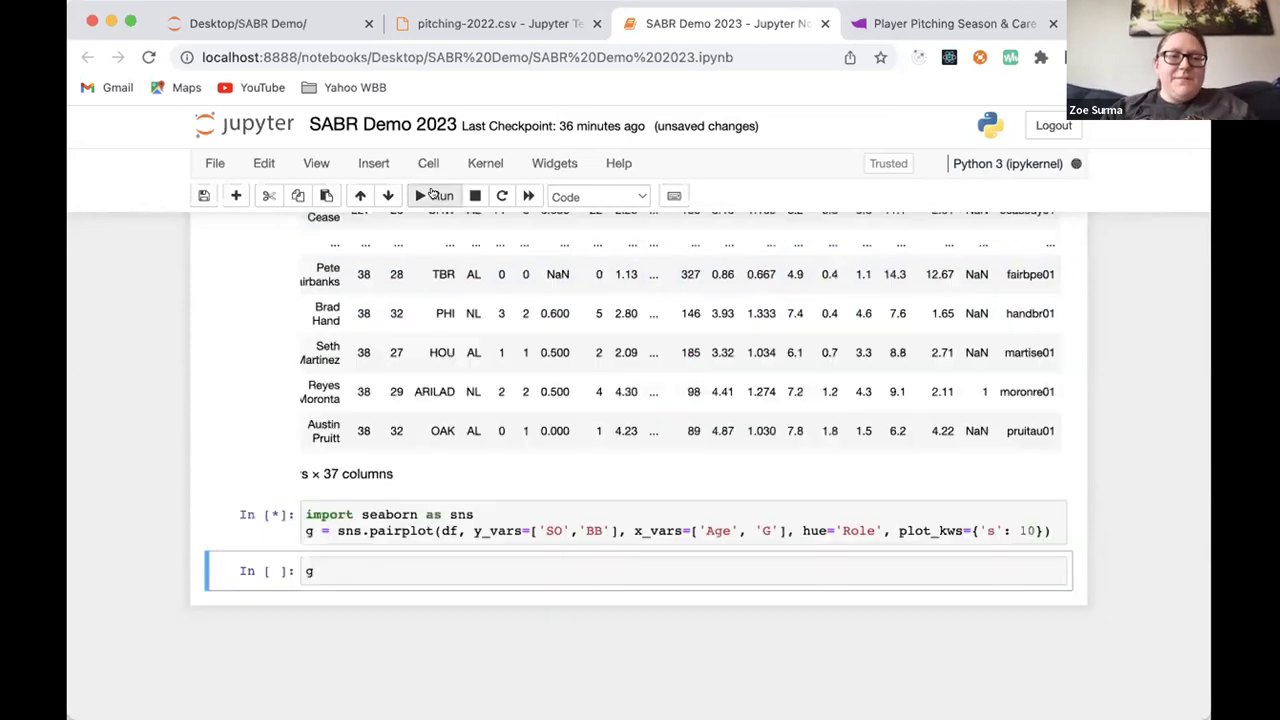
Check the error traceback, change the pairplot's hue value to 'Lg', and rerun the cell
scroll(420, 533, down, 5)
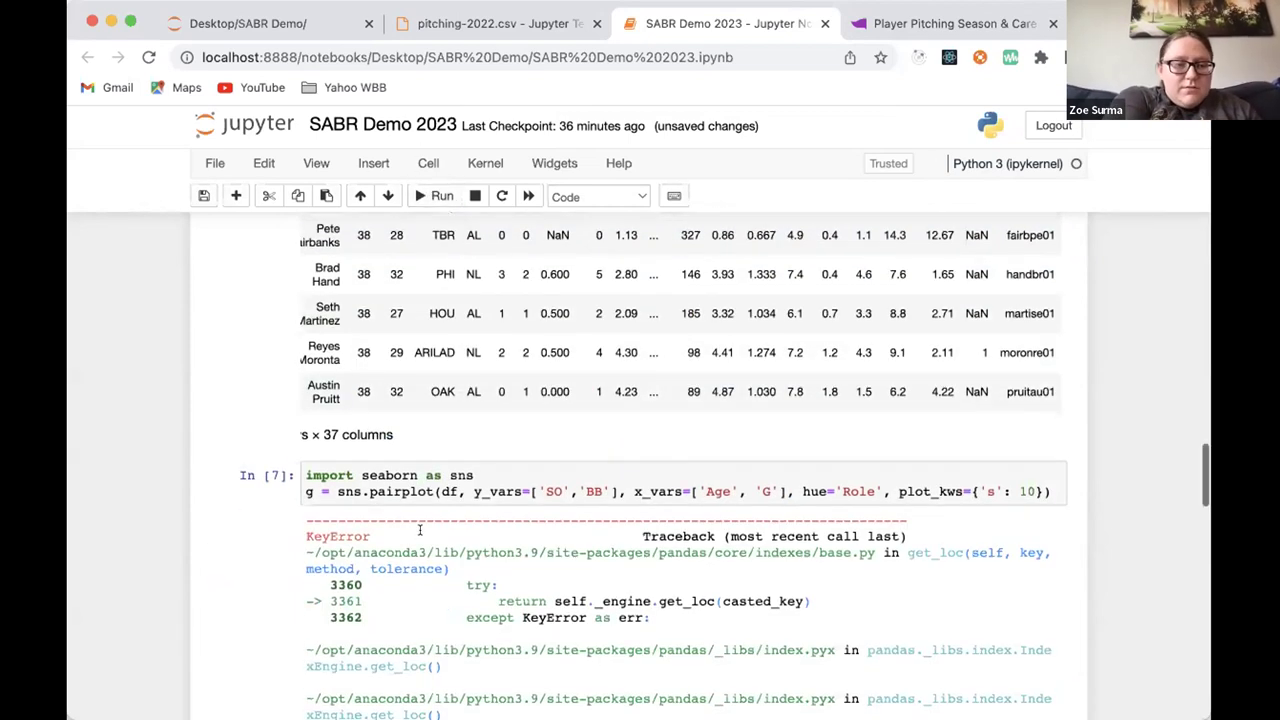
scroll(420, 533, up, 7)
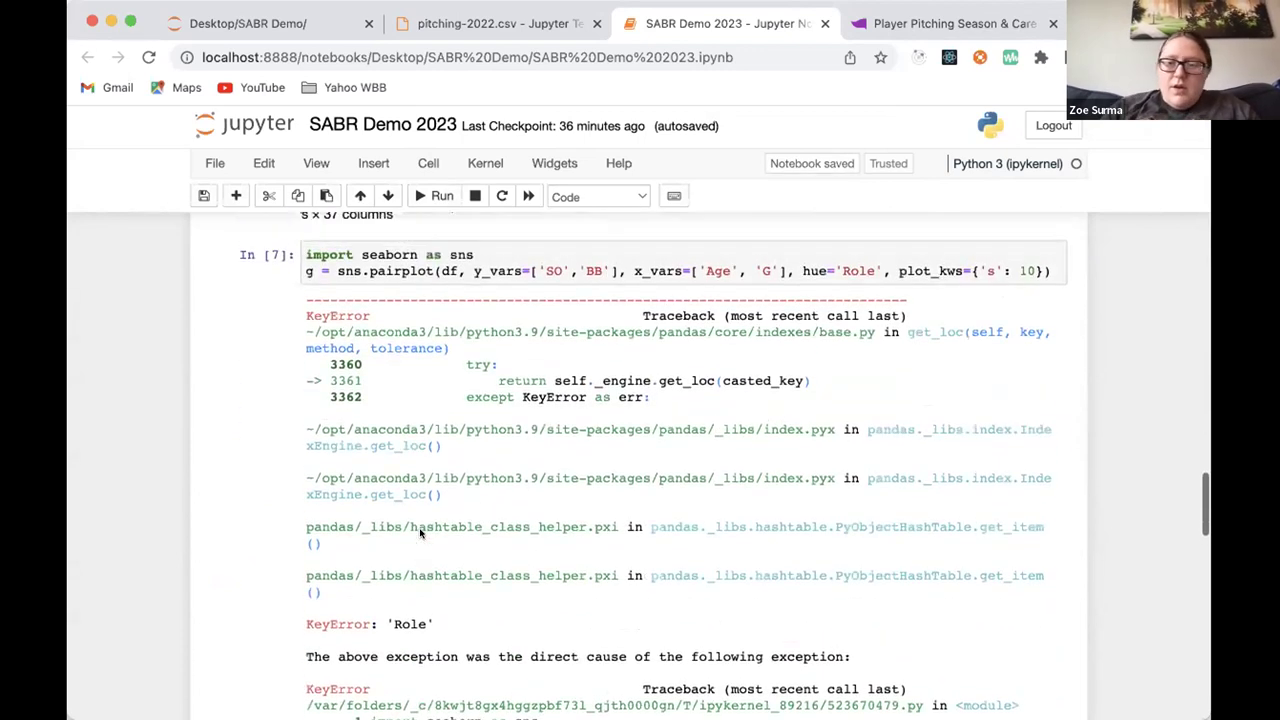
scroll(655, 372, down, 3)
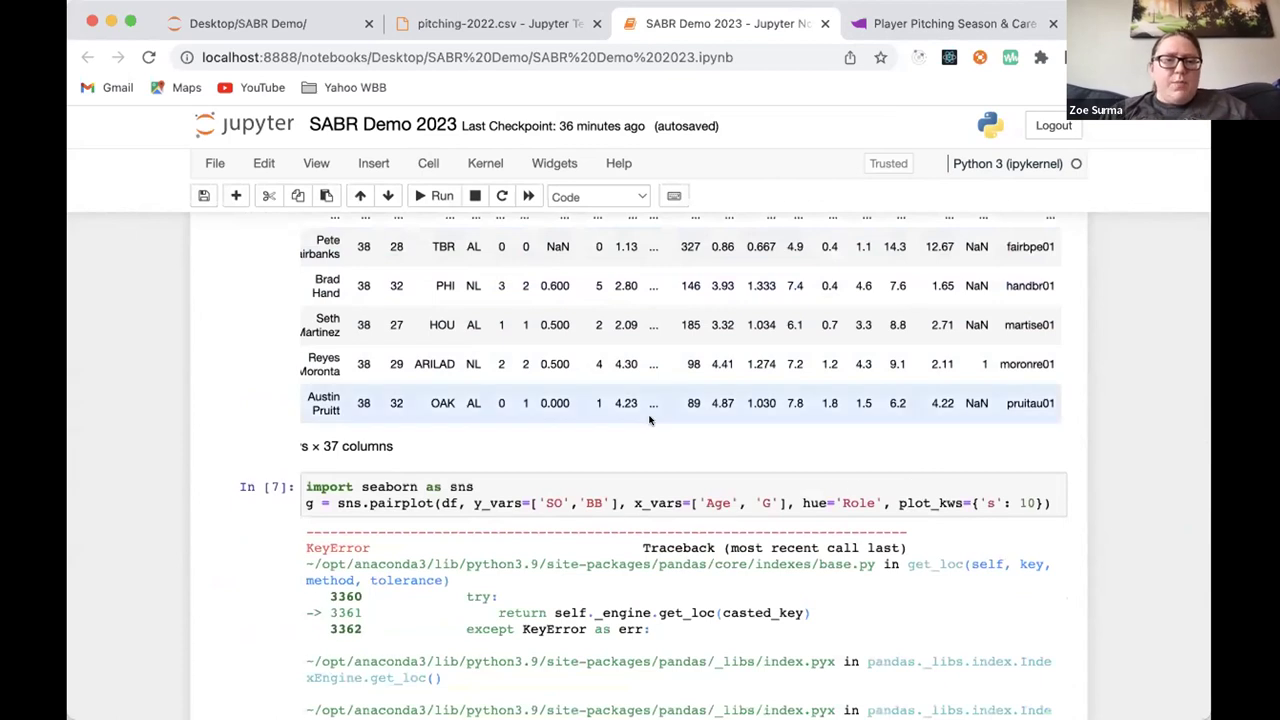
scroll(650, 420, up, 5)
scroll(649, 420, down, 5)
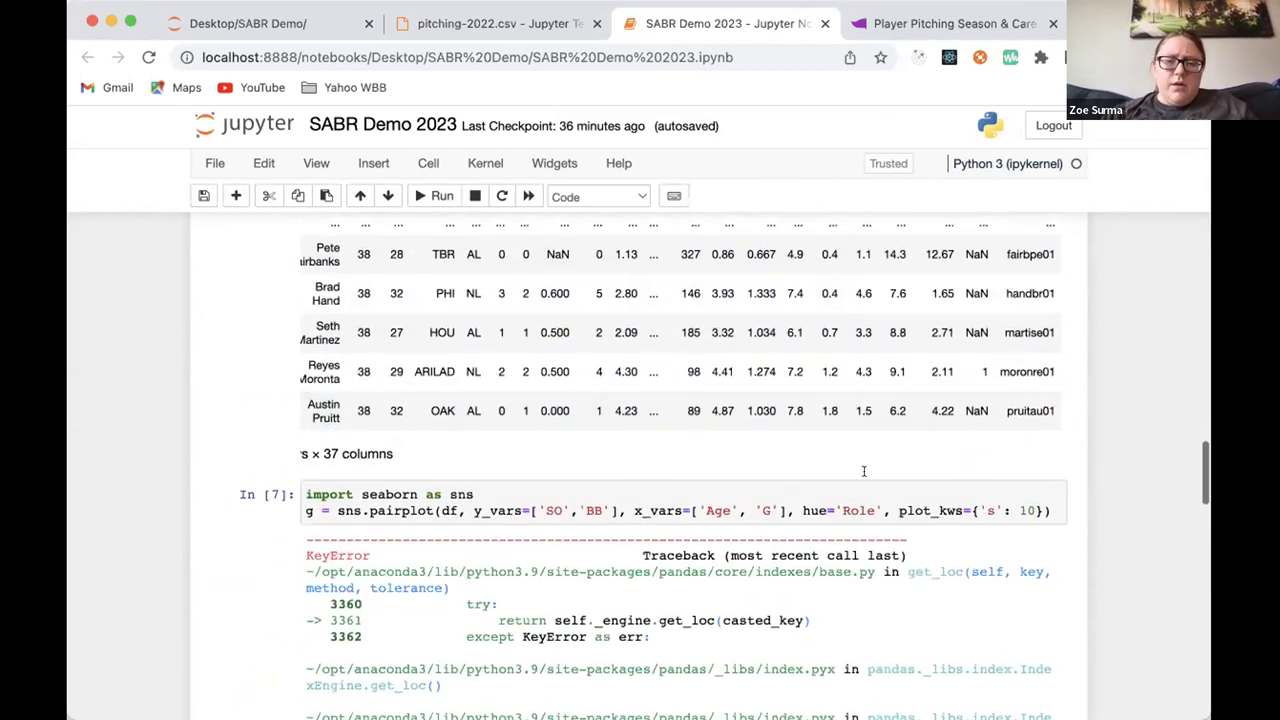
click(856, 512)
double_click(856, 512)
text(Lg)
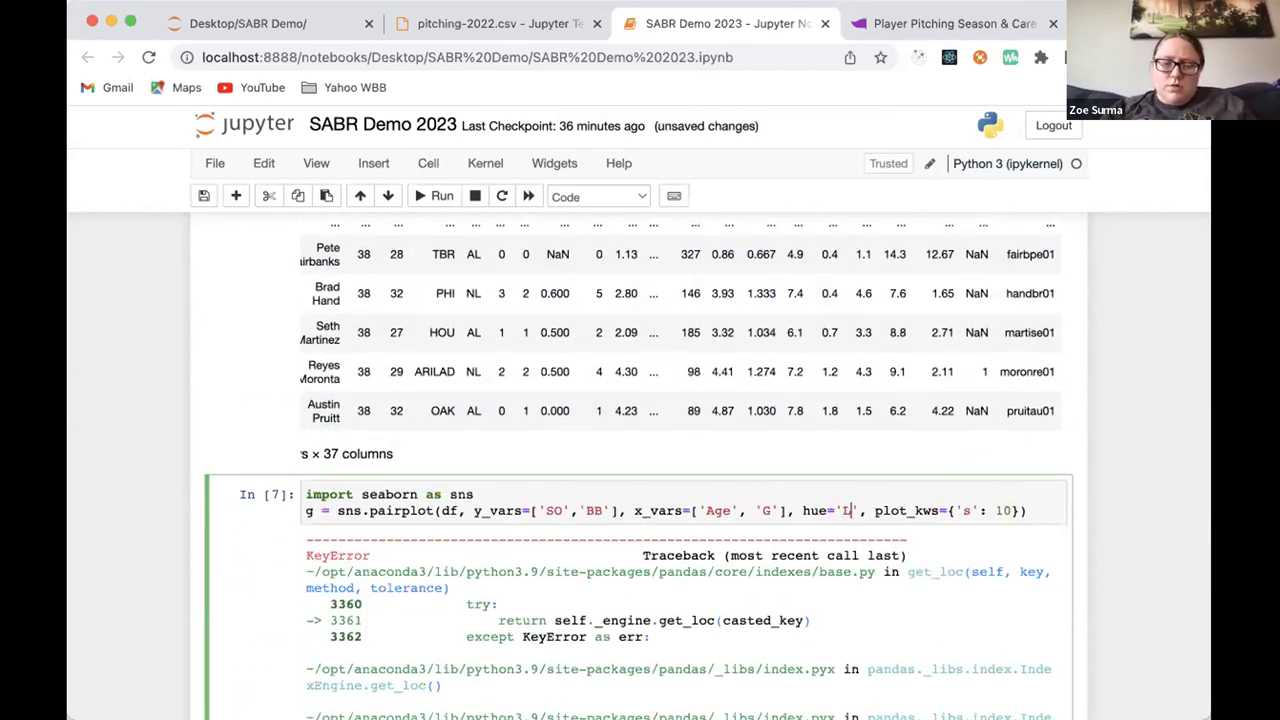
scroll(730, 484, down, 5)
click(731, 485)
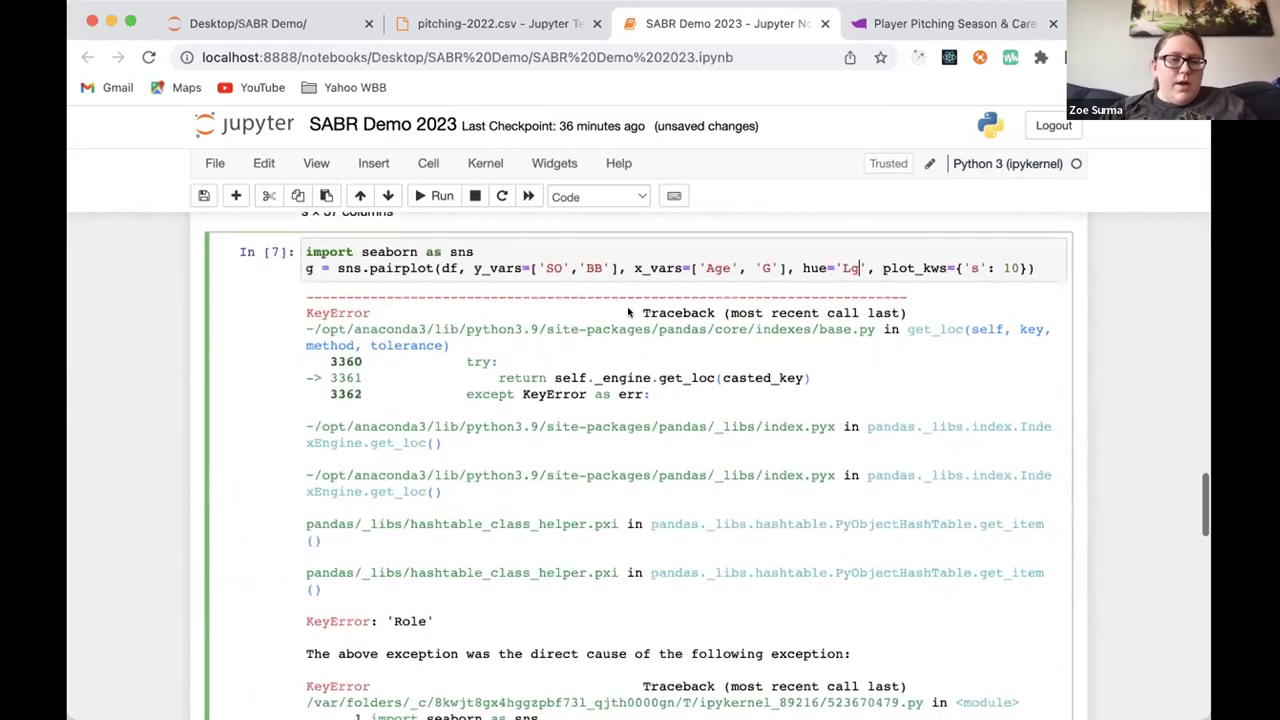
scroll(515, 410, down, 3)
click(432, 196)
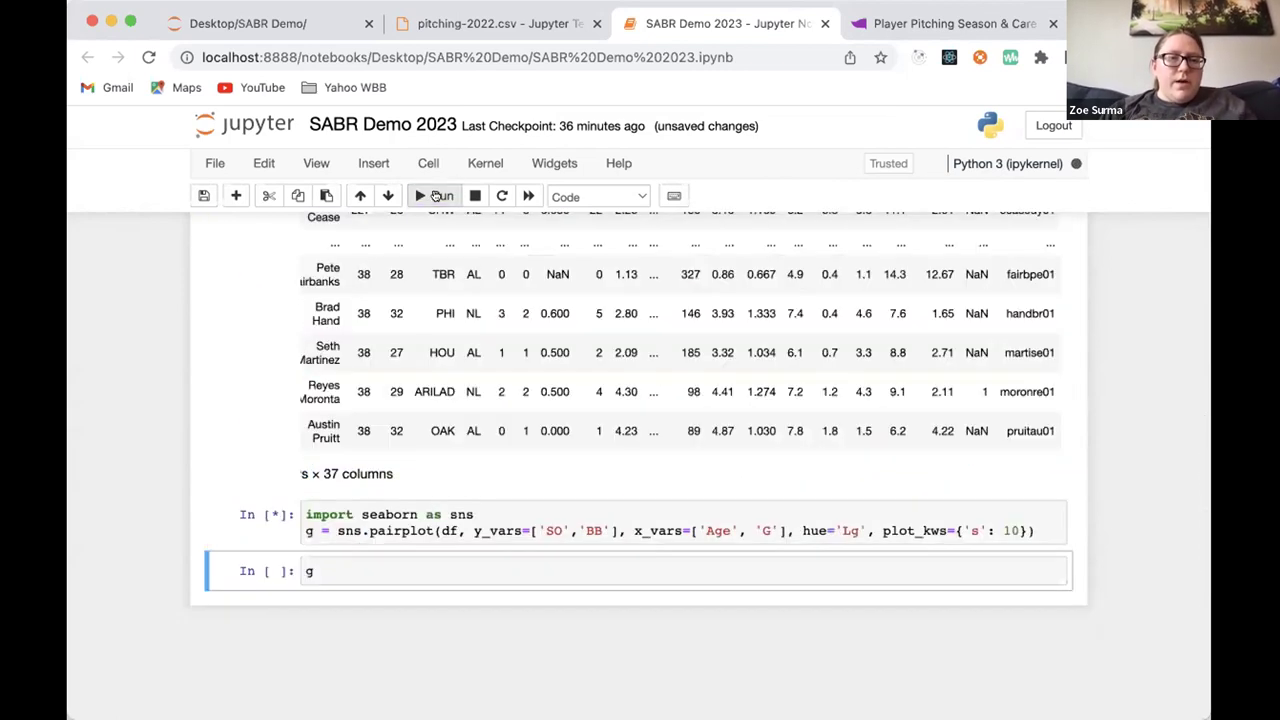
Review the pairplot, and replace the g in the last cell with sns.lmplot(x='G', y='SO', hue='Lg')
scroll(632, 531, down, 2)
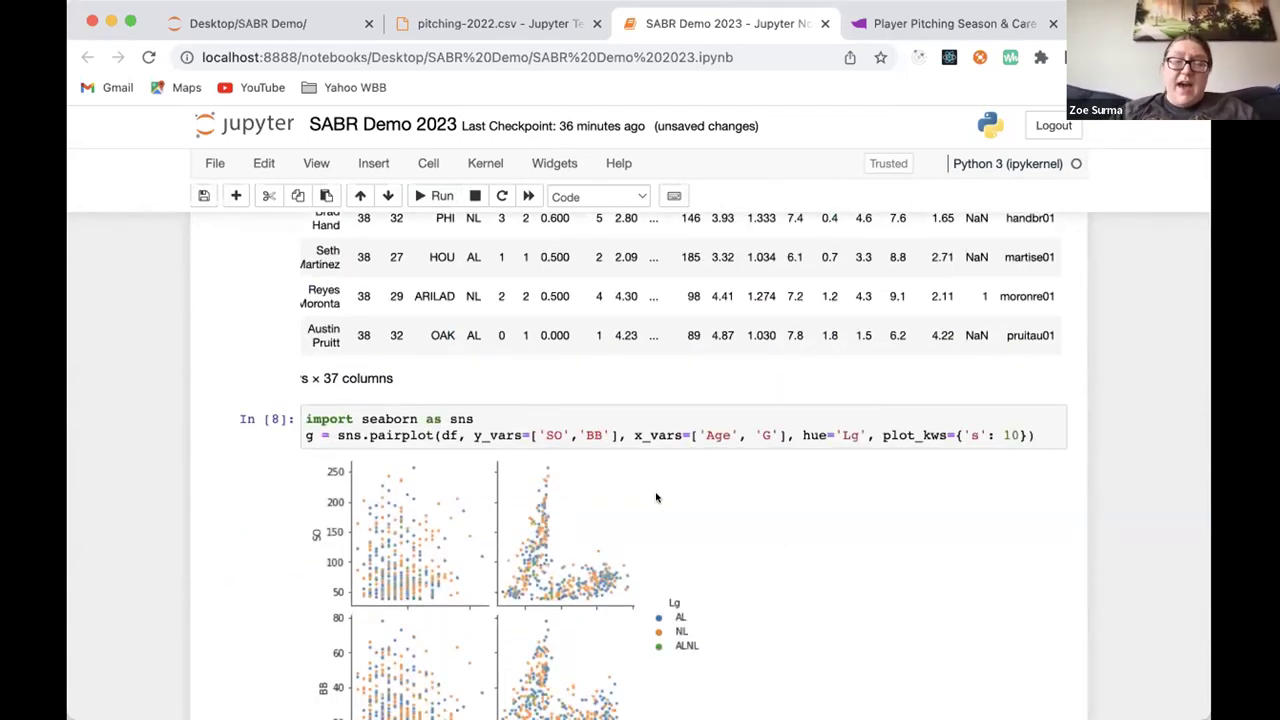
scroll(654, 490, down, 5)
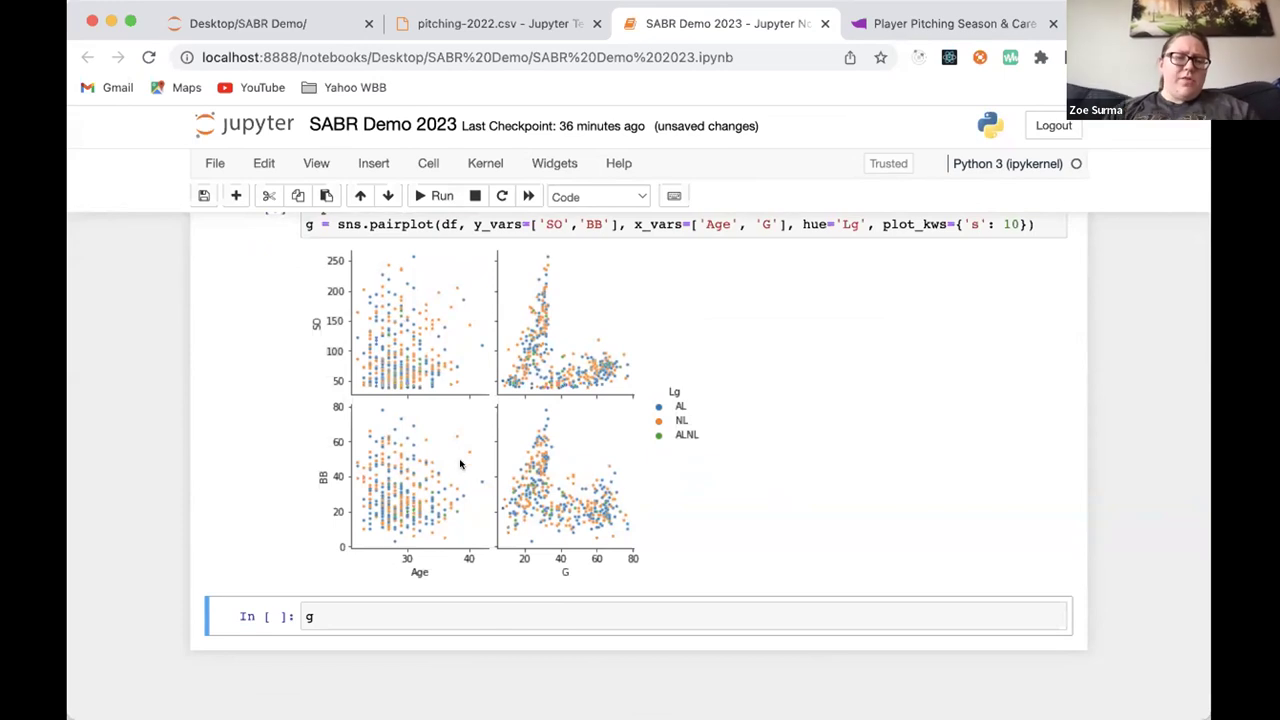
scroll(460, 463, up, 2)
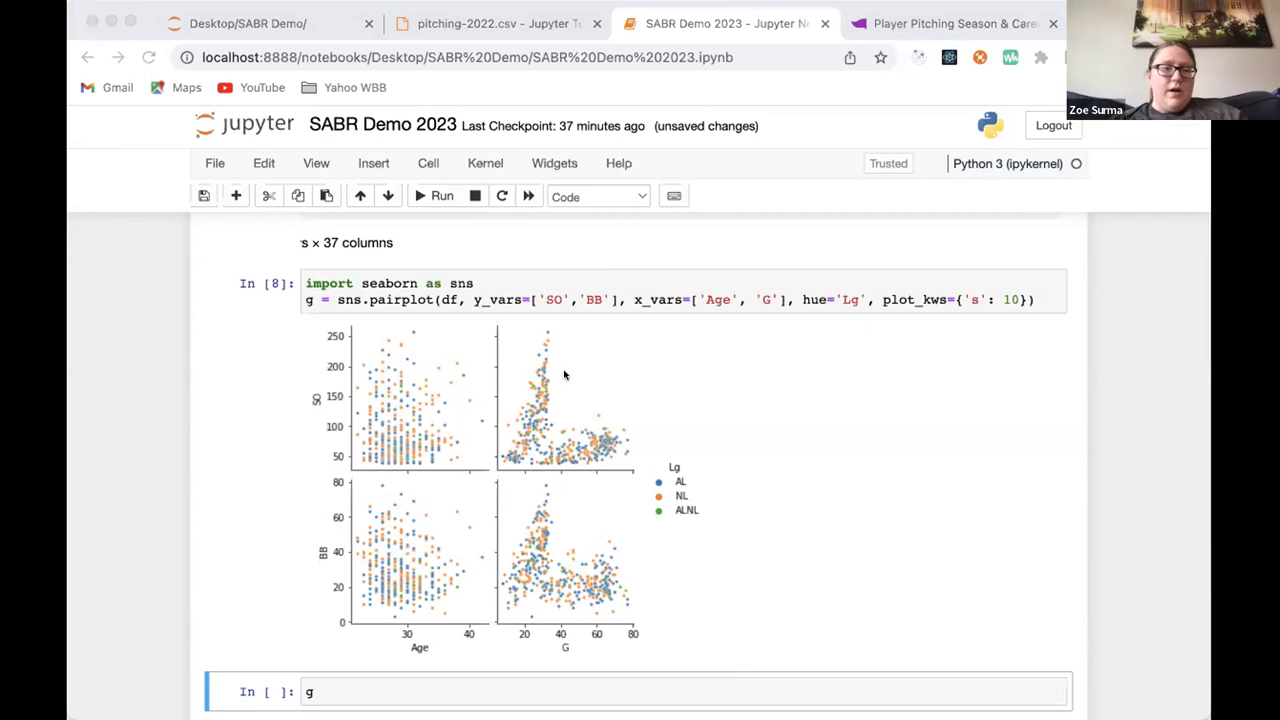
scroll(500, 634, down, 3)
click(333, 561)
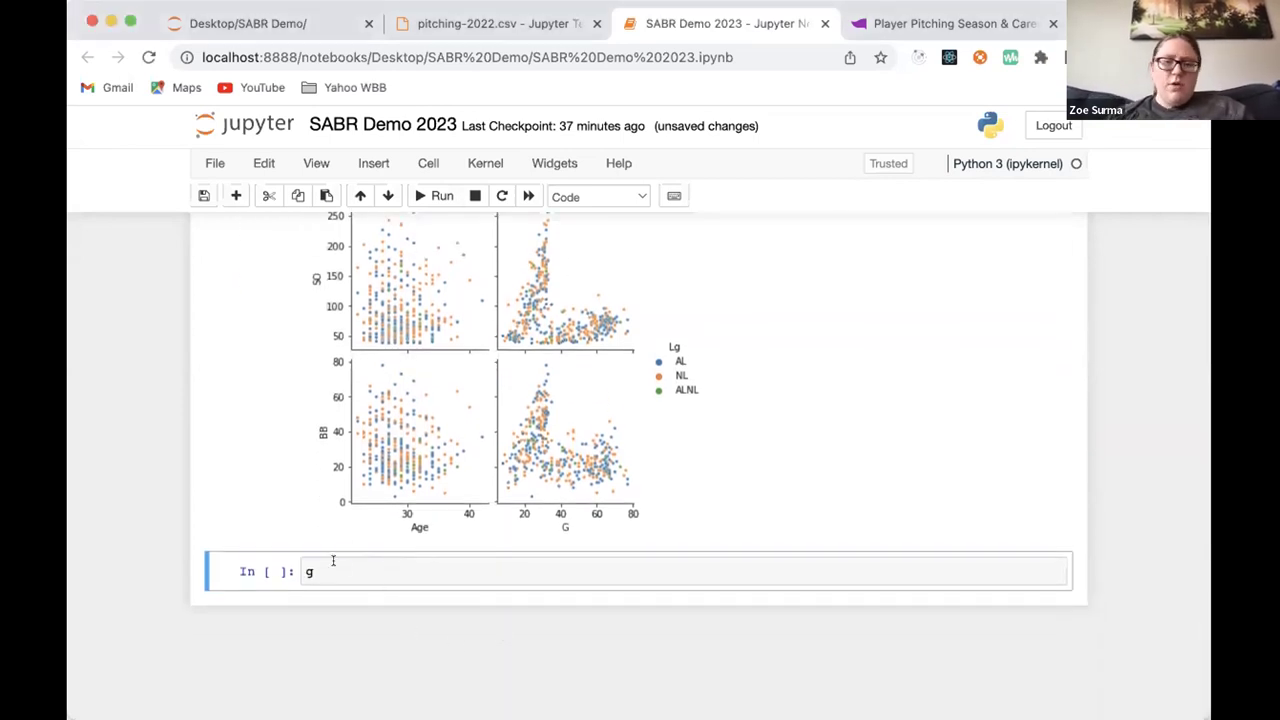
click(333, 561)
key(BackSpace)
text(sns.lmplot(x='G')
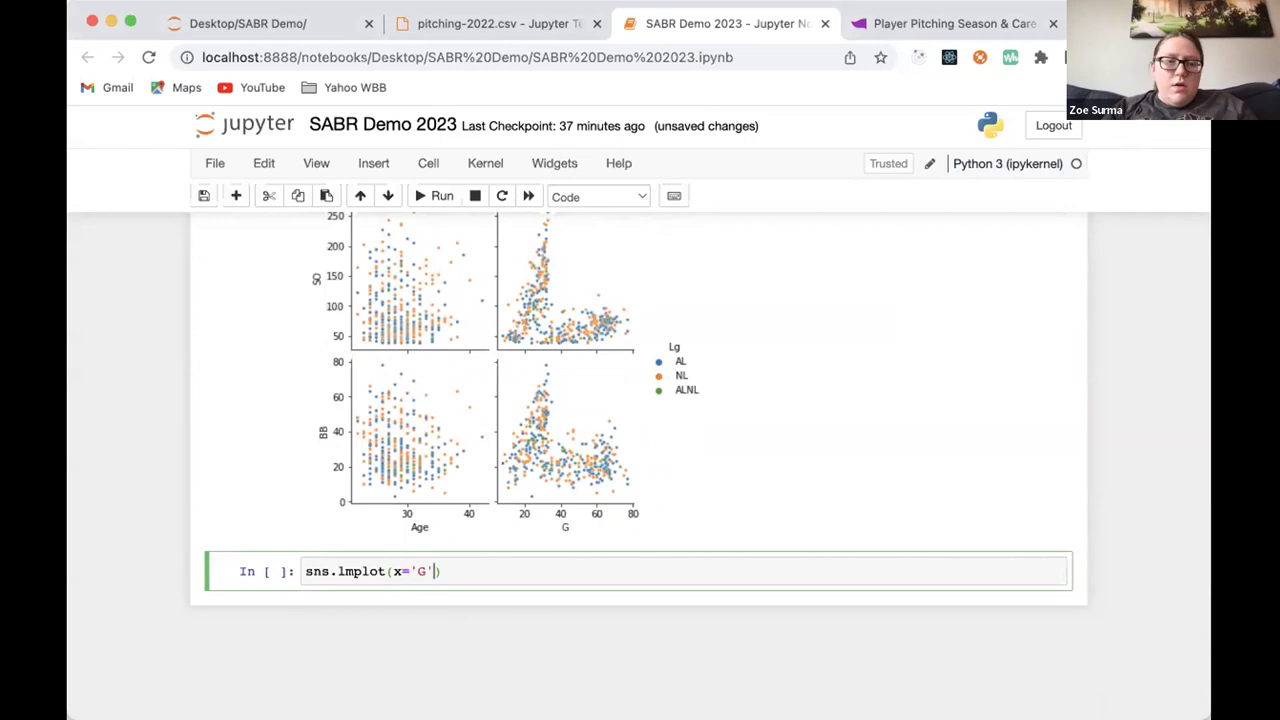
text(, 'Y)
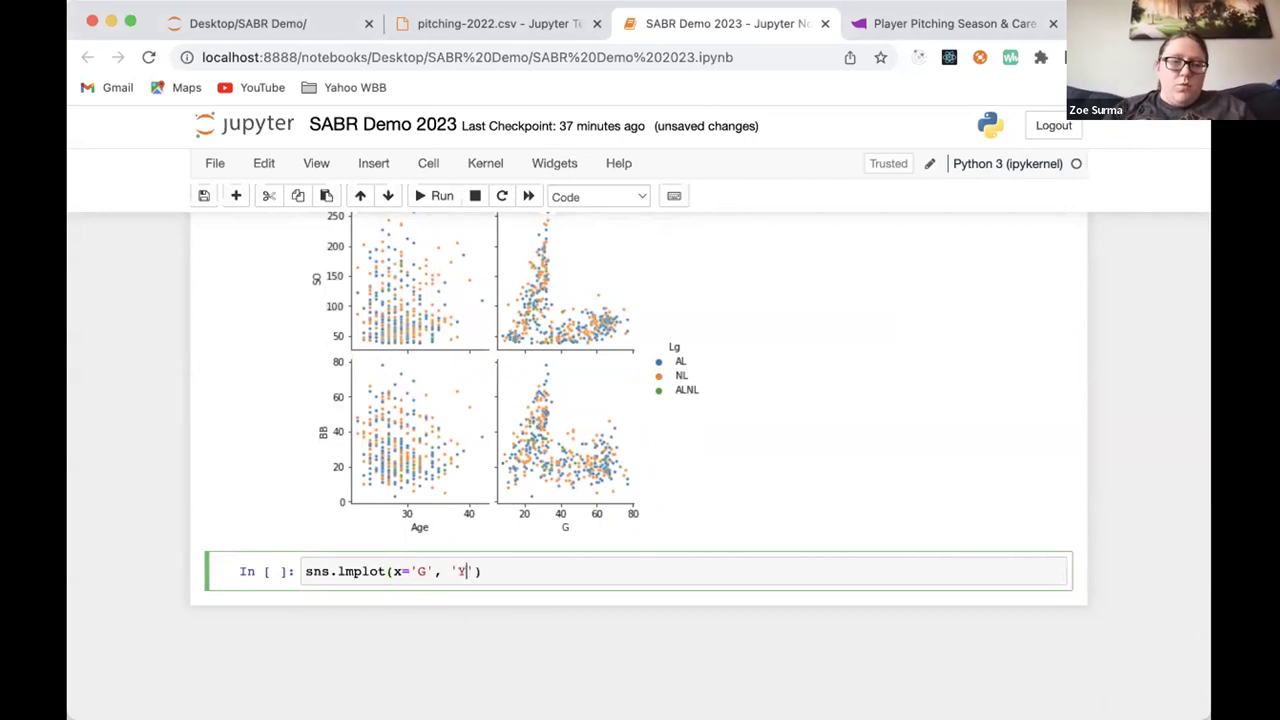
key(BackSpace)
key(BackSpace)
text(y='SO', hue='Lg)
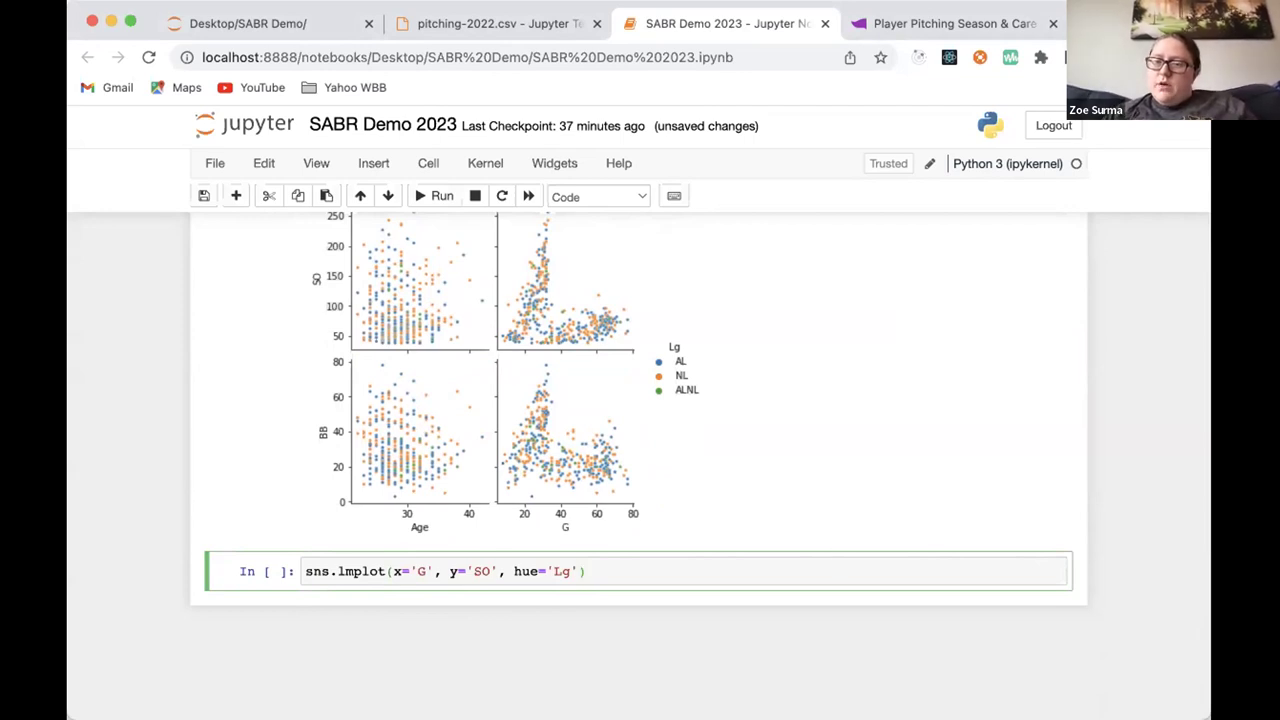
Add data=df and scatter_kws={'s': 5} to the lmplot call, run the cell and review the regression plot
text(, data=)
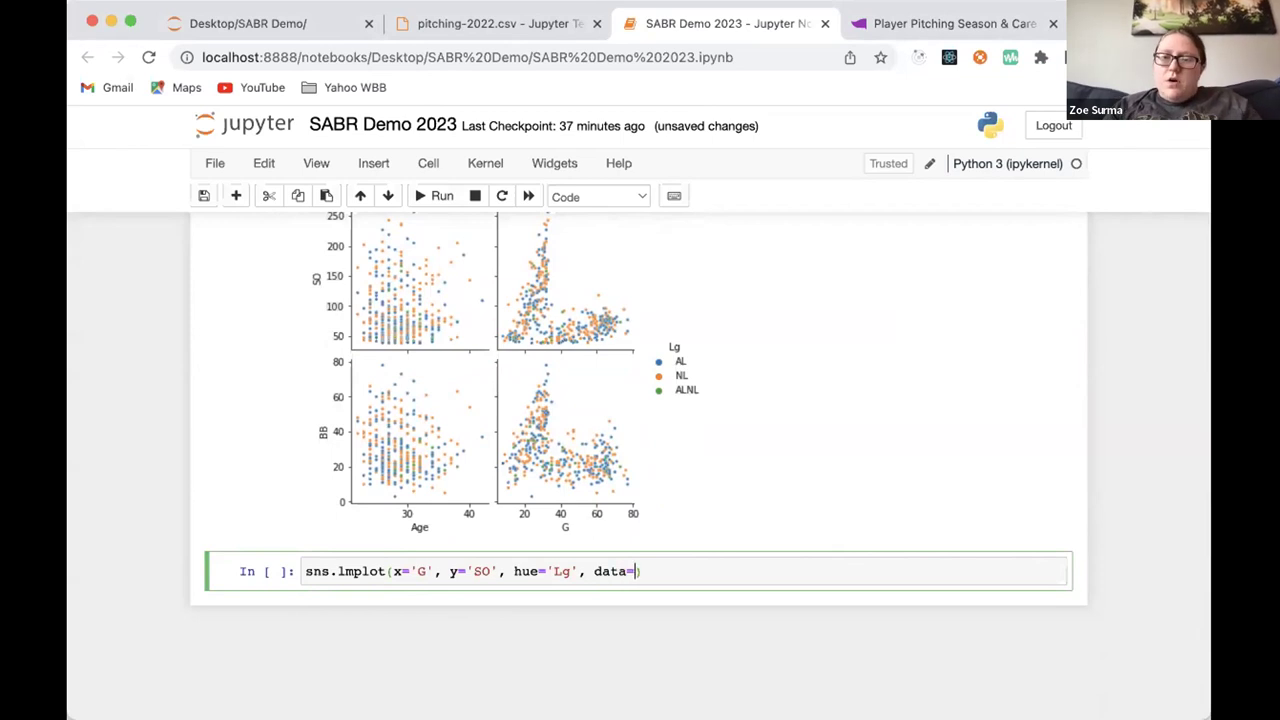
text(df, scatter_kws=)
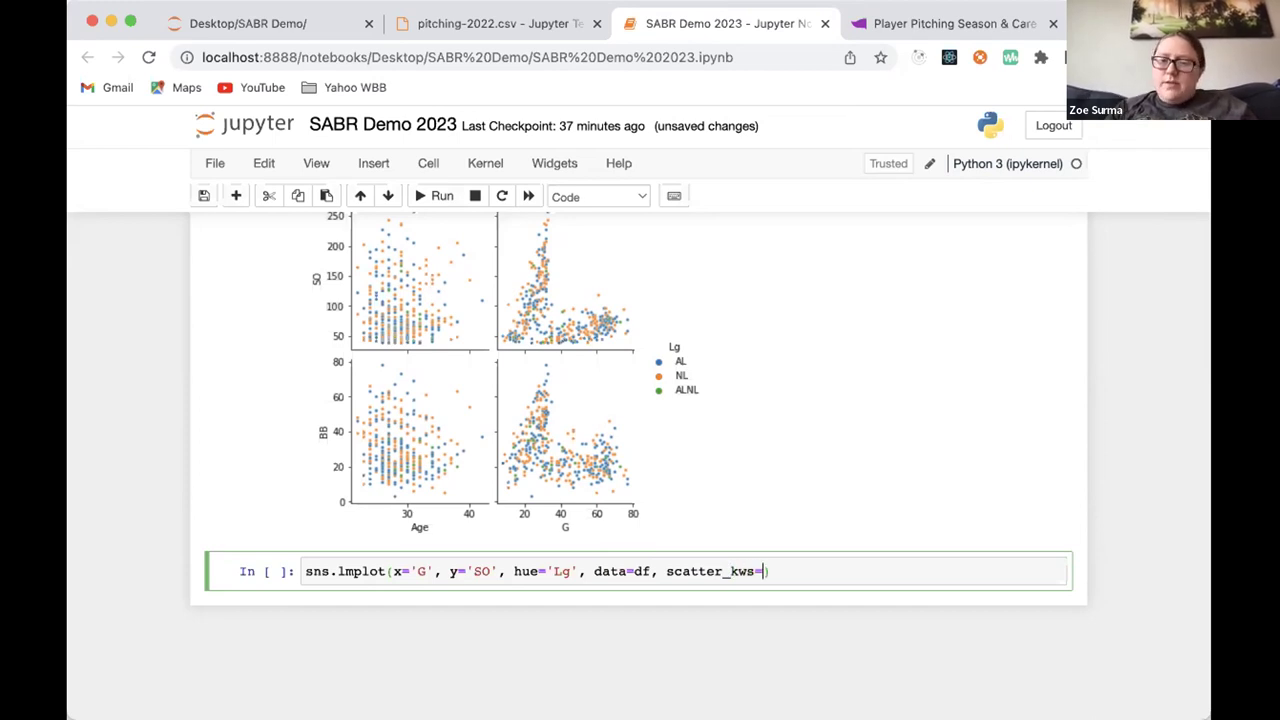
text({'s' )
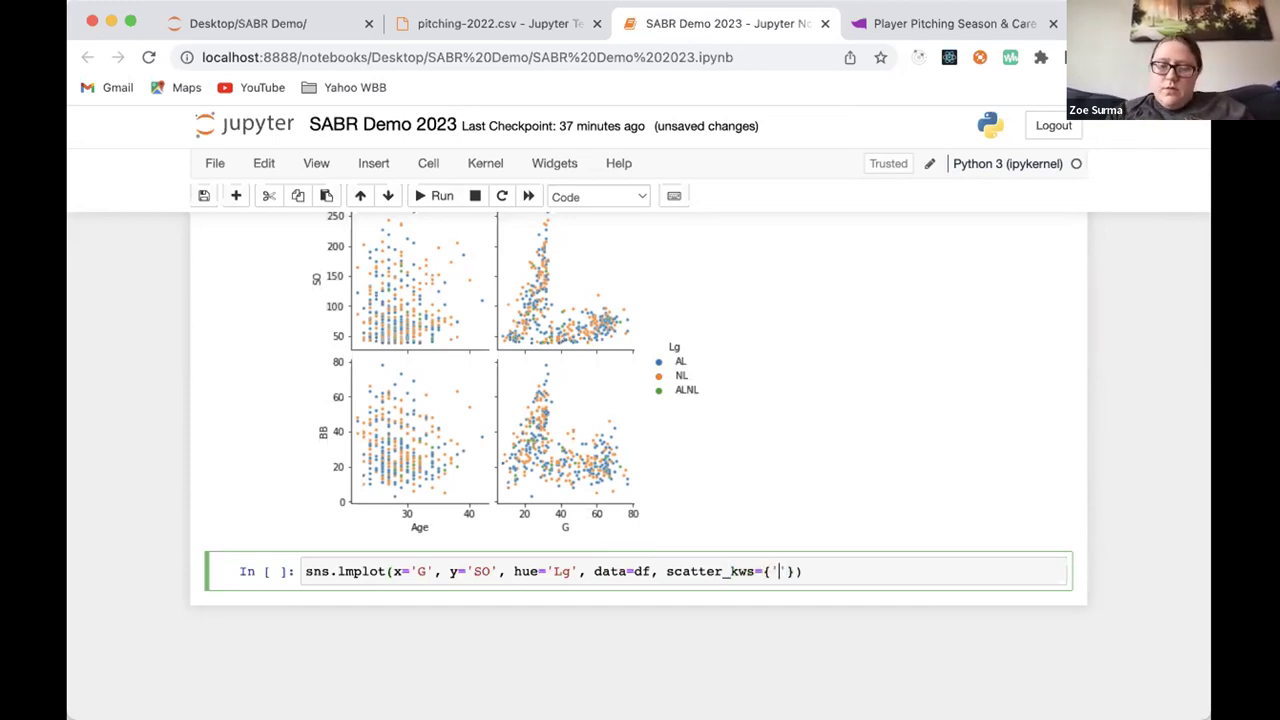
text(:5)
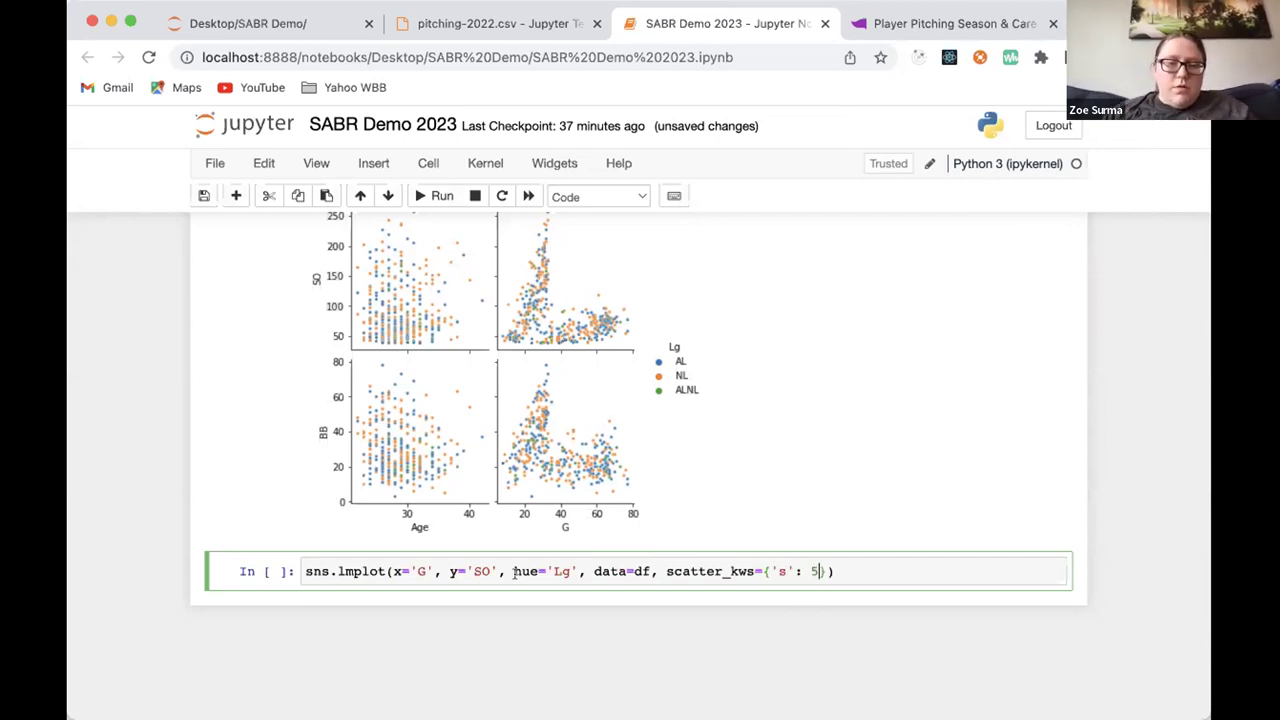
click(433, 196)
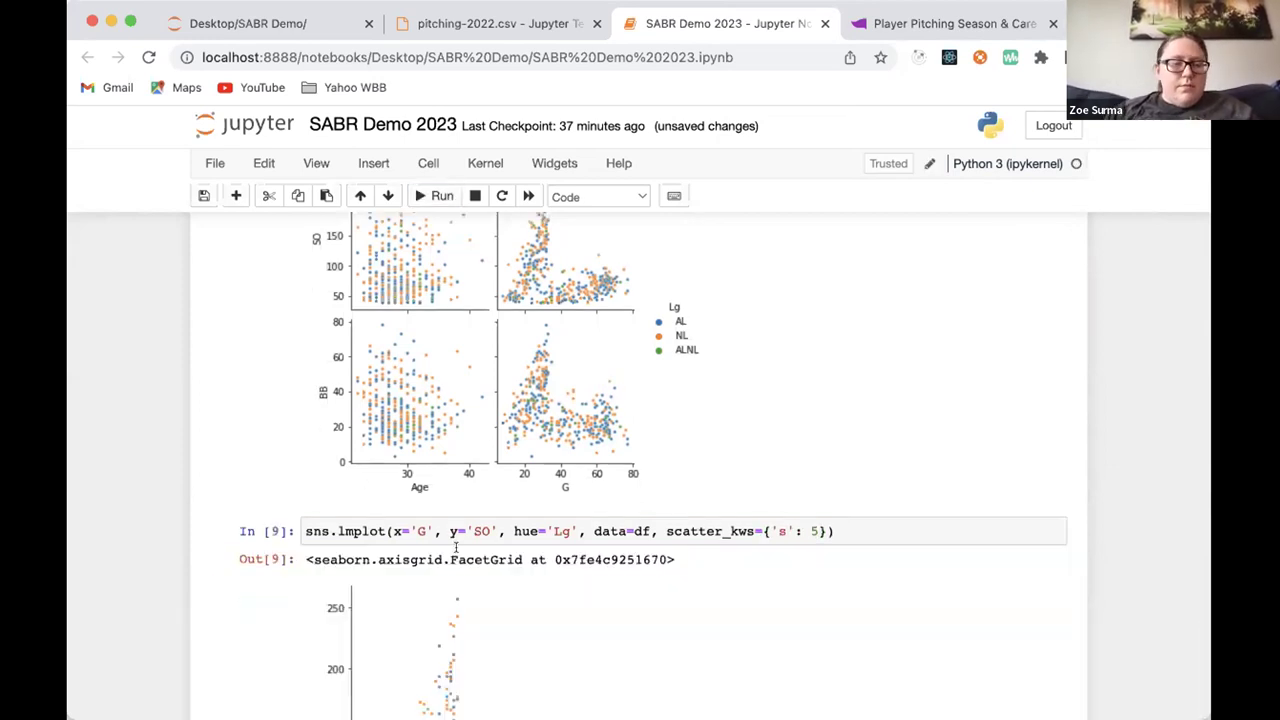
scroll(745, 528, down, 5)
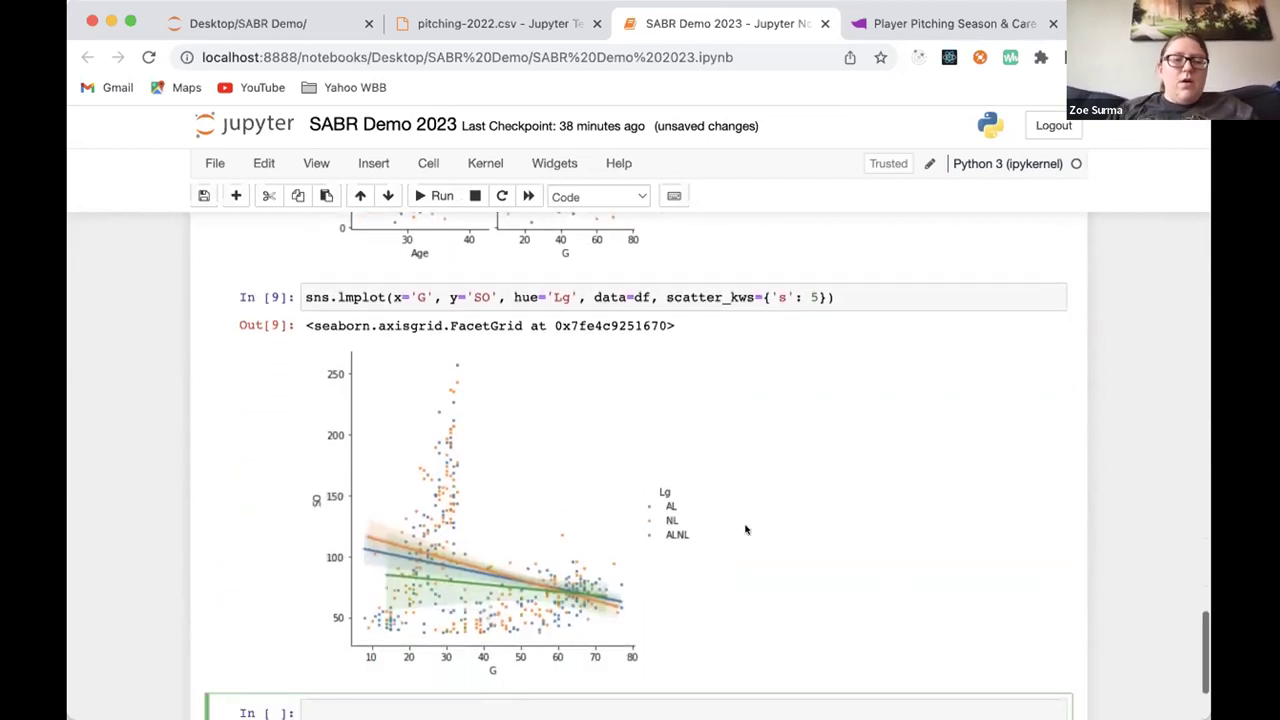
scroll(520, 640, down, 3)
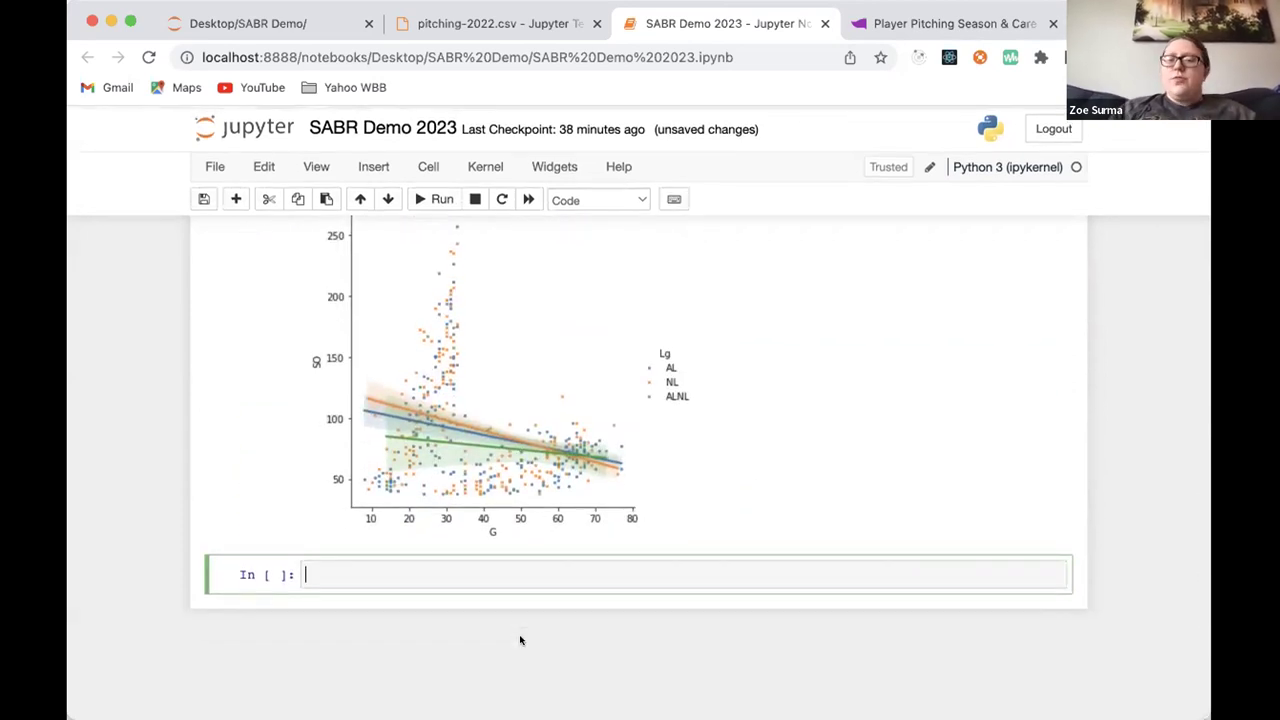
scroll(490, 487, up, 2)
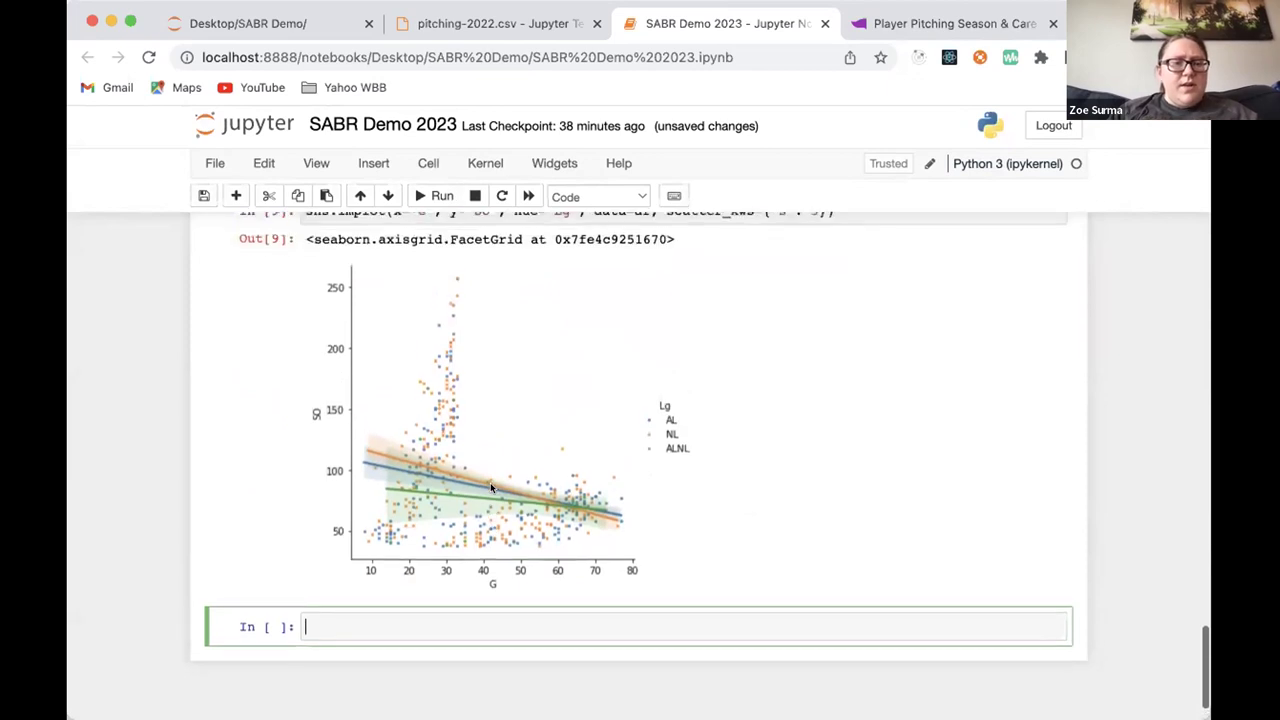
scroll(490, 487, up, 1)
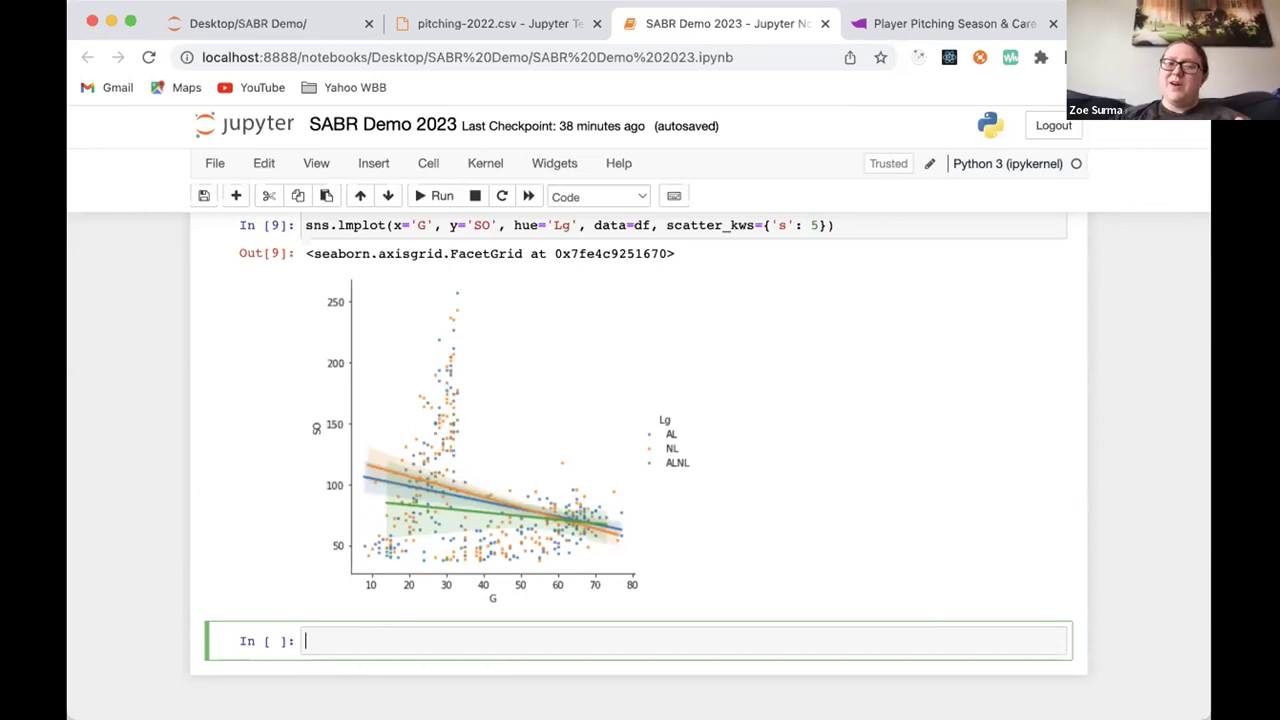
key(super+Tab)
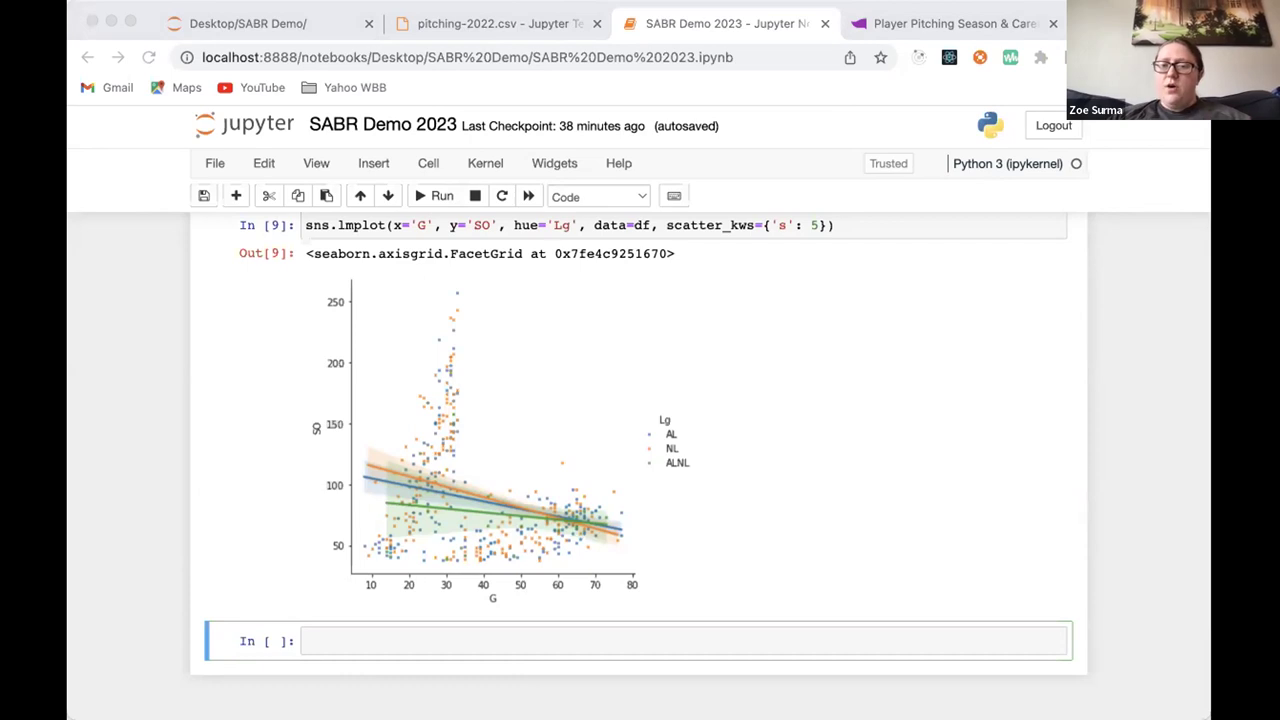
key(super+Tab)
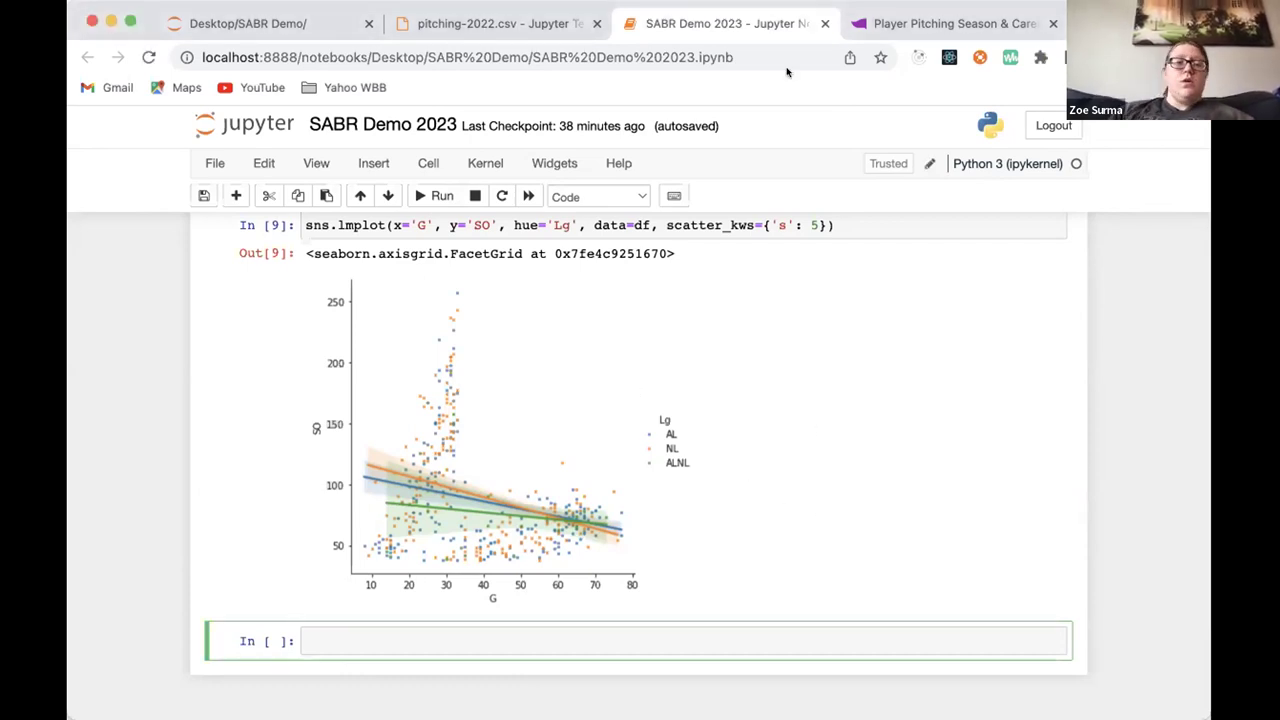